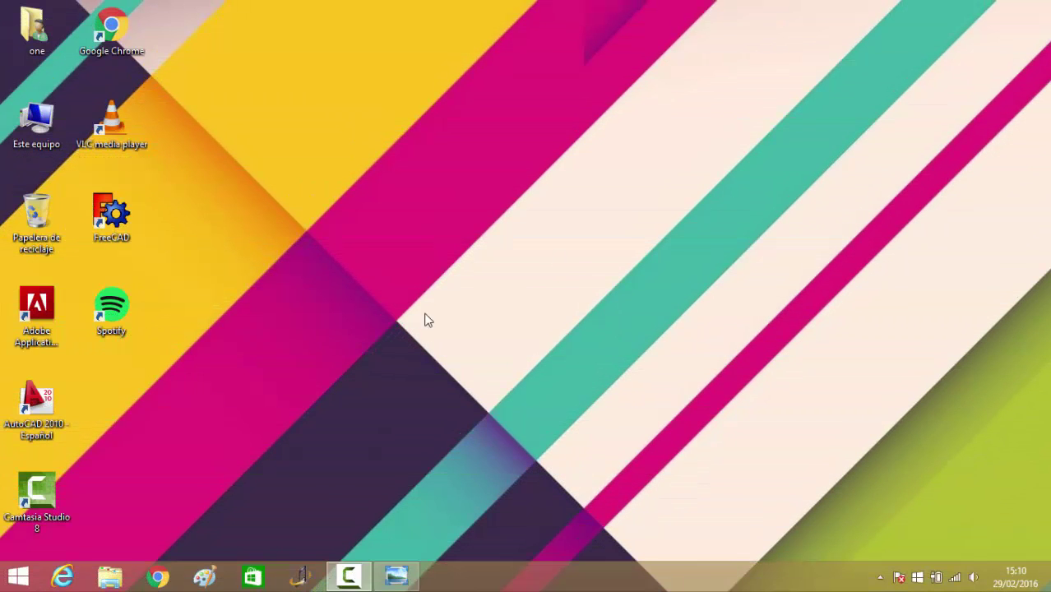
# Step: Open FreeCAD 0.15 from its desktop shortcut
pyautogui.doubleClick(115, 215)
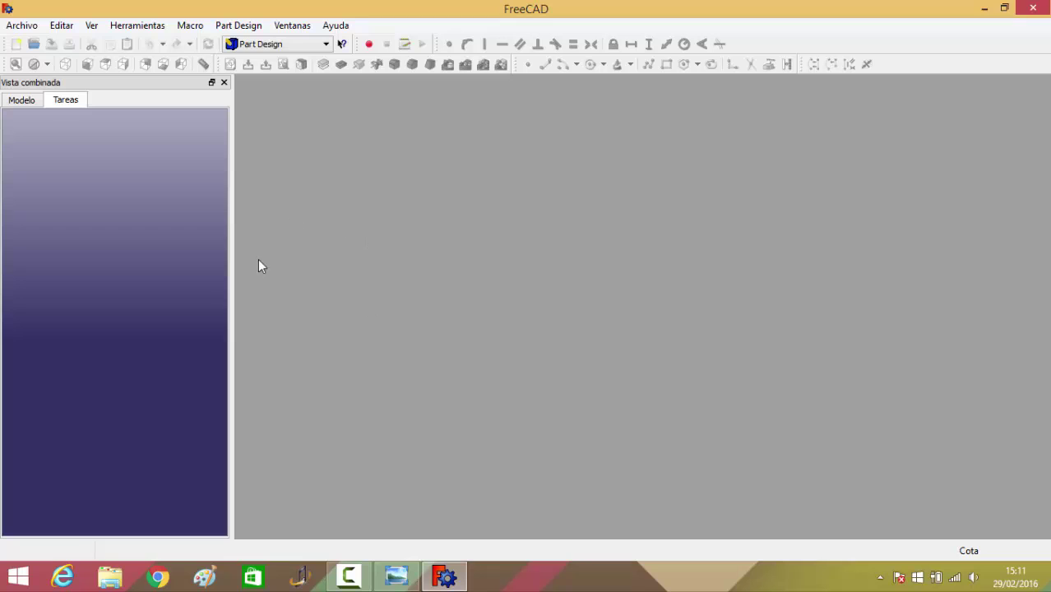
# Step: Create a new document with an XY-plane sketch and place two points on the horizontal axis
pyautogui.click(17, 43)
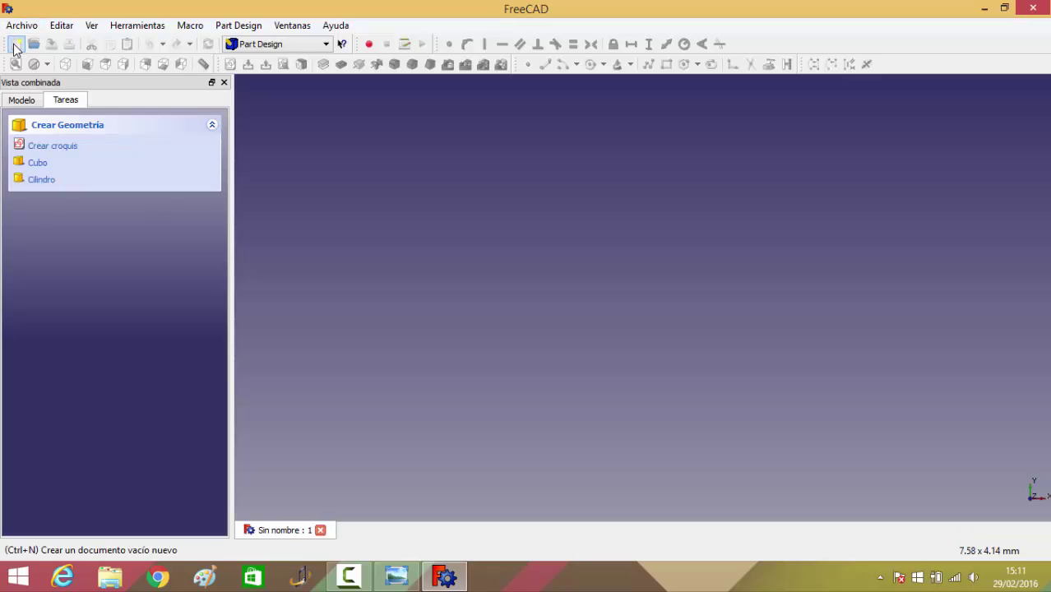
pyautogui.click(54, 147)
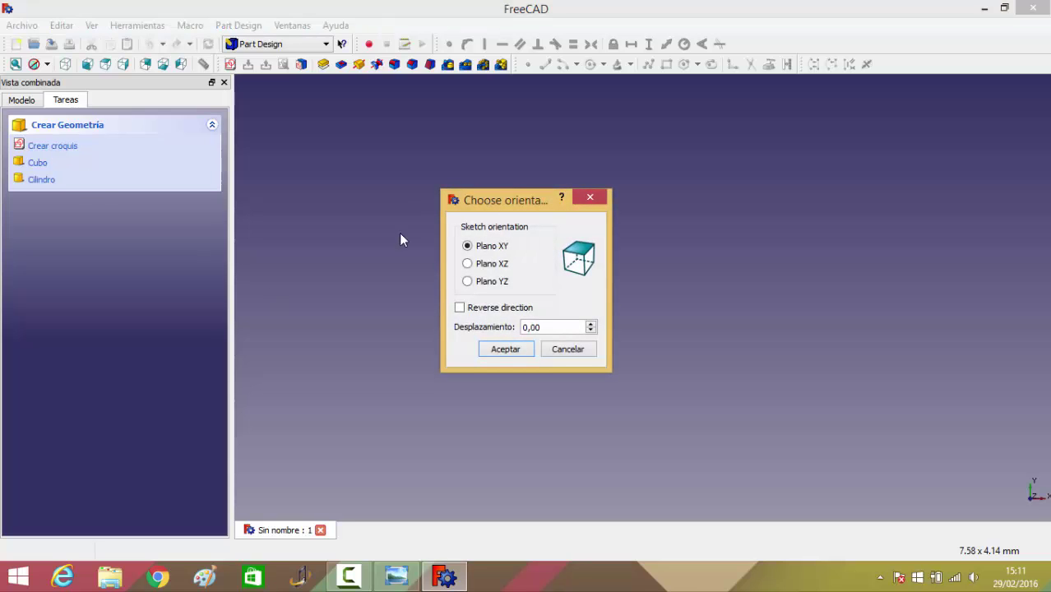
pyautogui.click(499, 350)
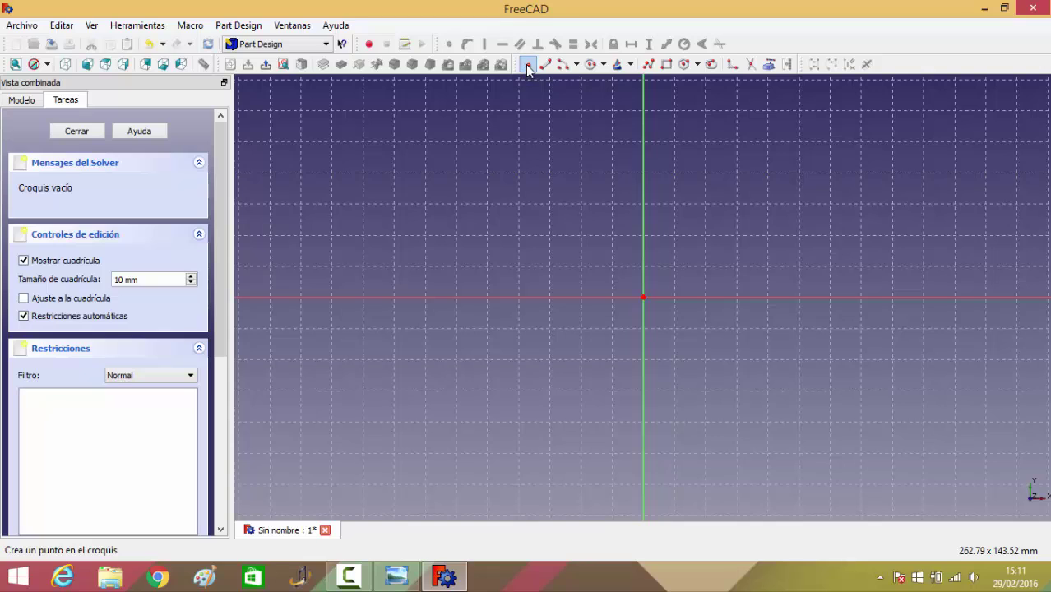
pyautogui.click(561, 64)
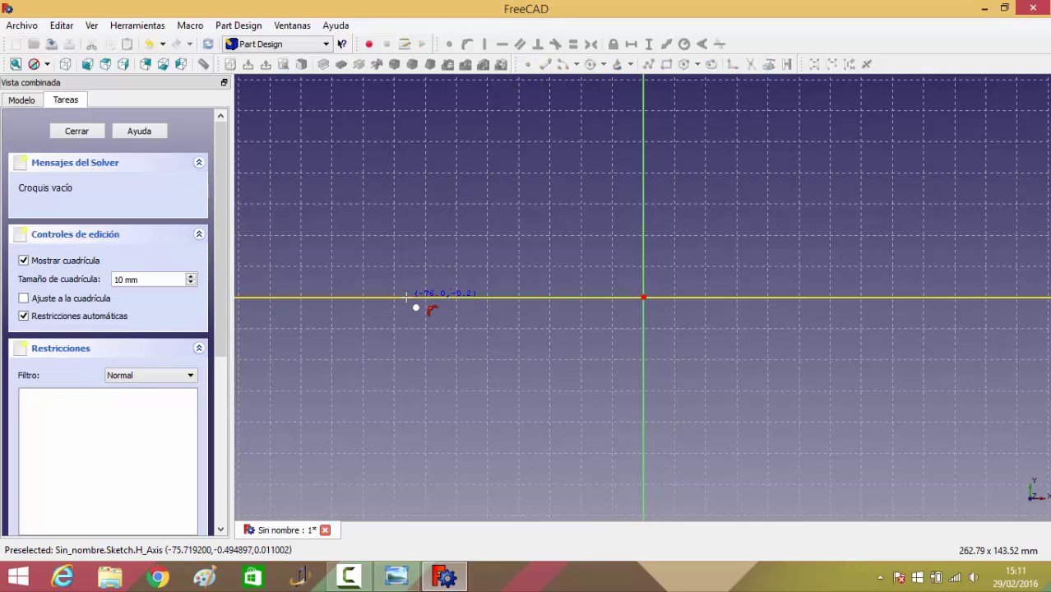
pyautogui.click(406, 296)
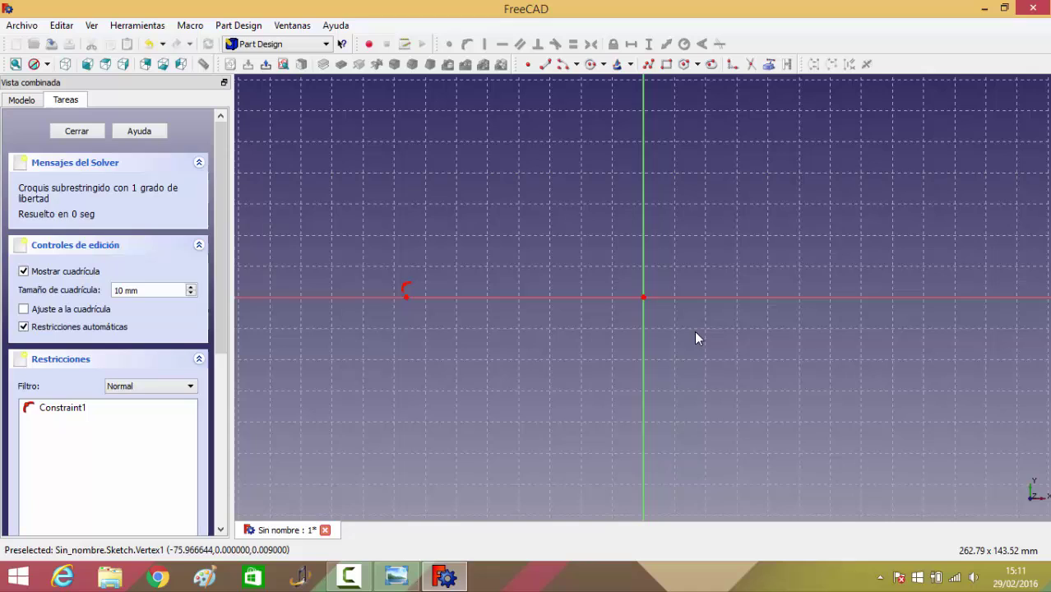
pyautogui.click(529, 66)
pyautogui.click(880, 311)
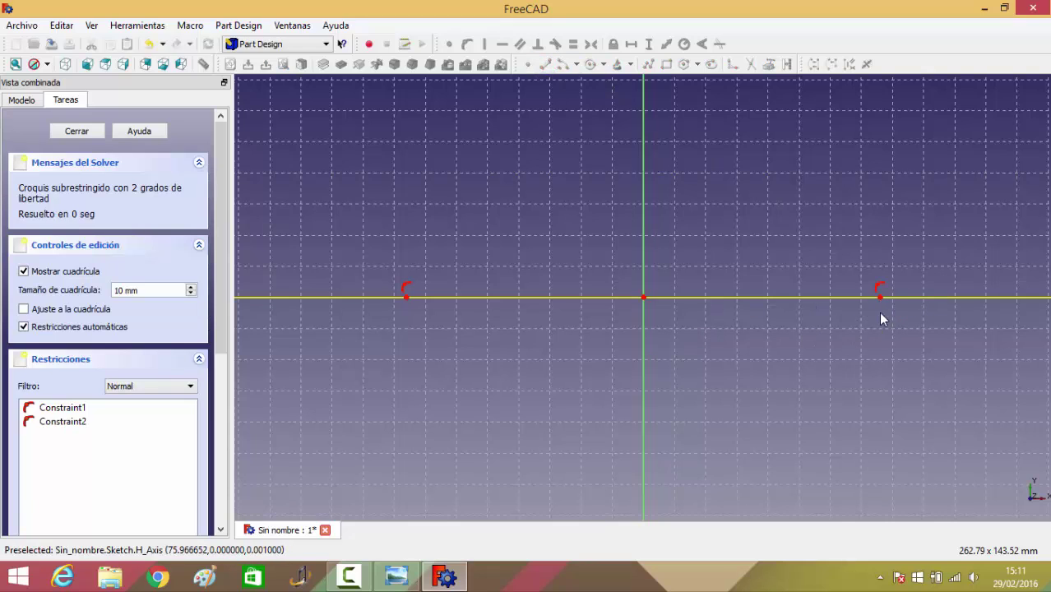
pyautogui.press('Escape')
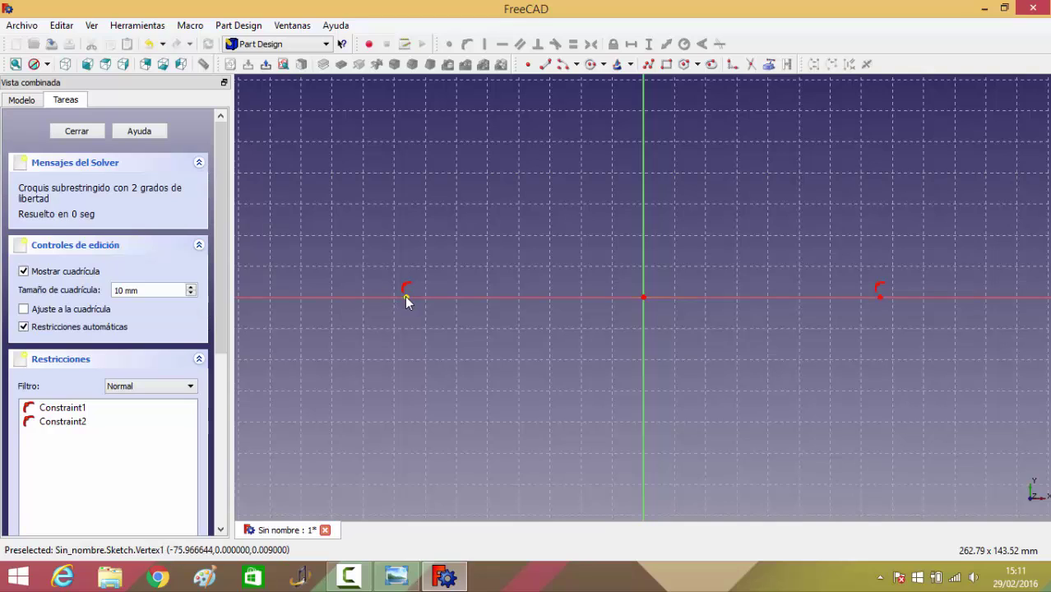
# Step: Make the two points symmetric about the vertical axis
pyautogui.click(405, 296)
pyautogui.click(879, 297)
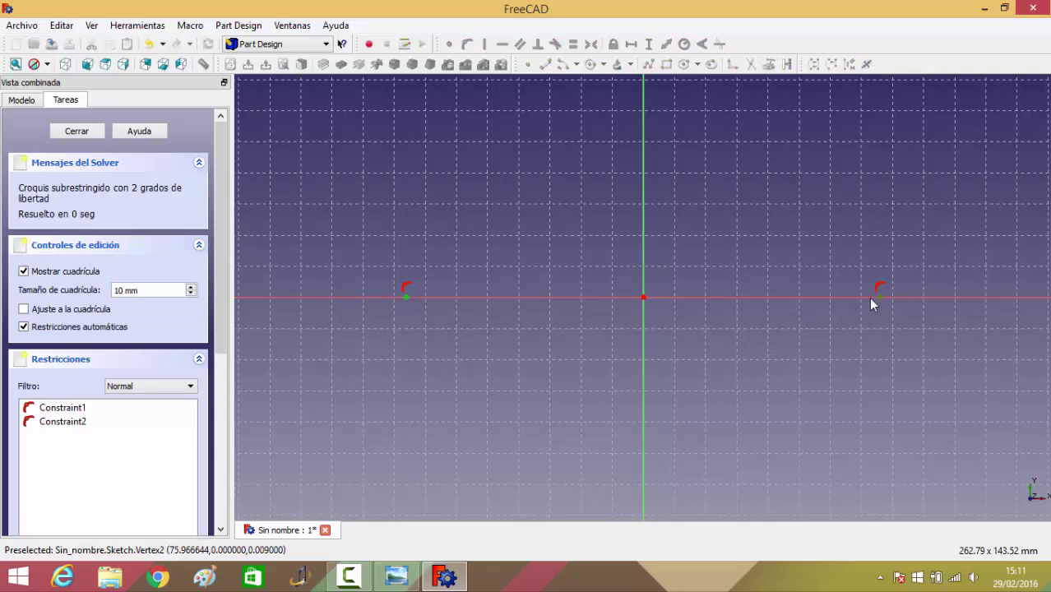
pyautogui.click(644, 200)
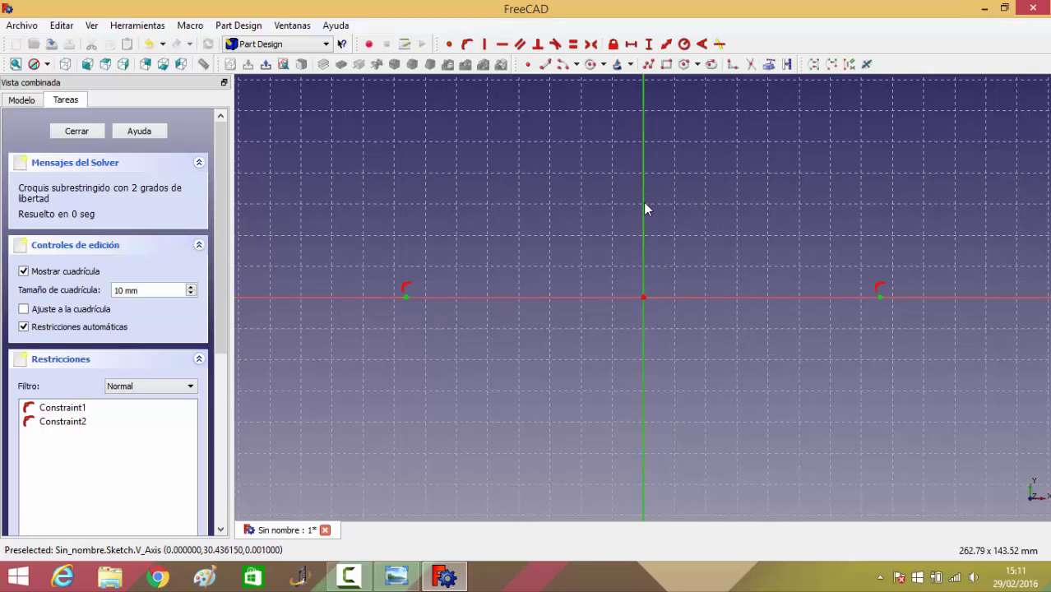
pyautogui.click(591, 45)
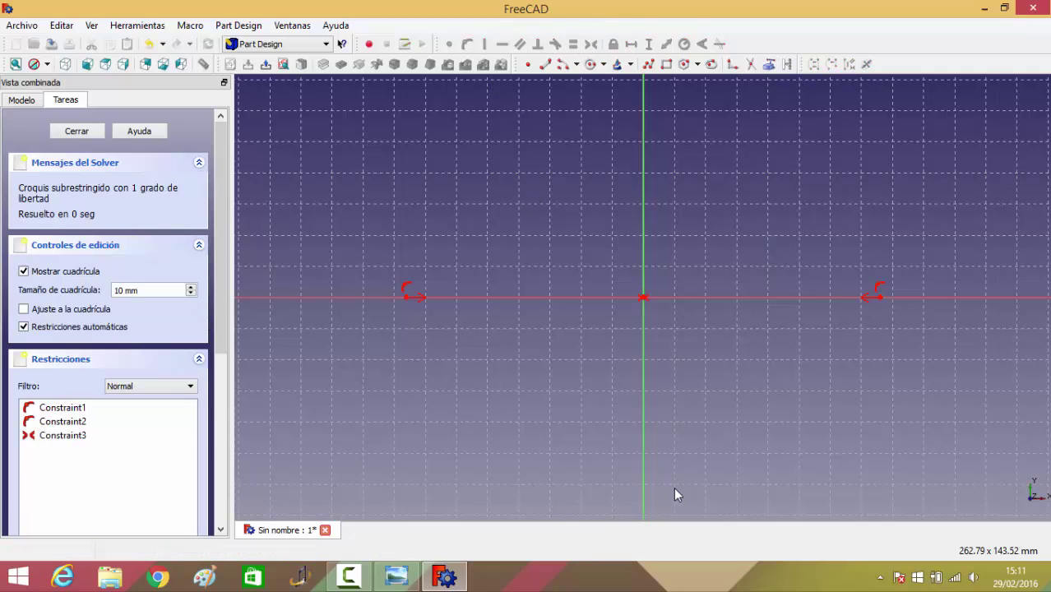
# Step: Set a 207 mm horizontal distance between the two points and move the dimension below them
pyautogui.click(405, 298)
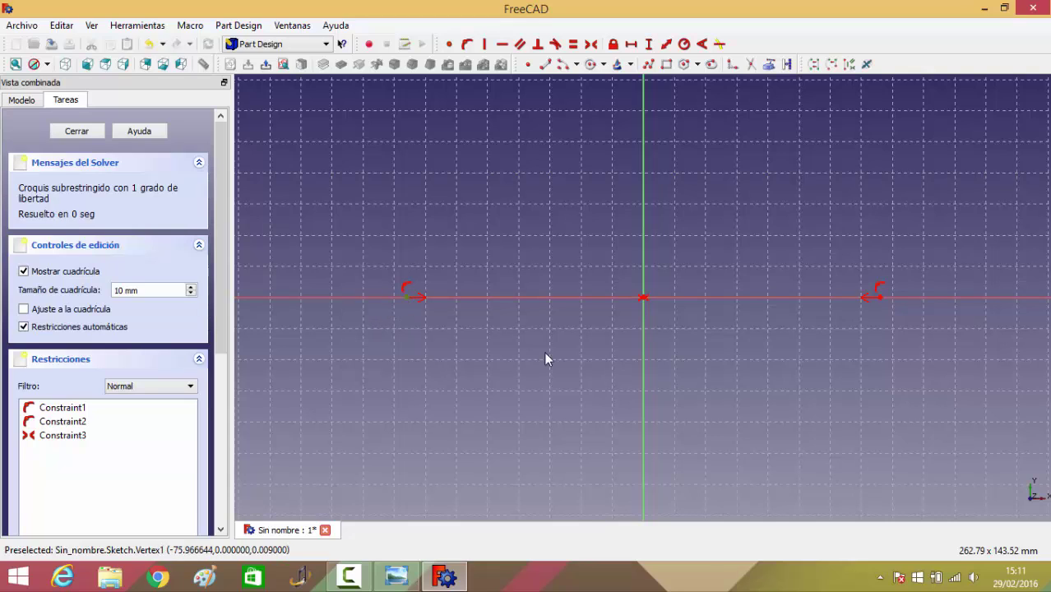
pyautogui.click(879, 297)
pyautogui.hotkey('shift', 'h')
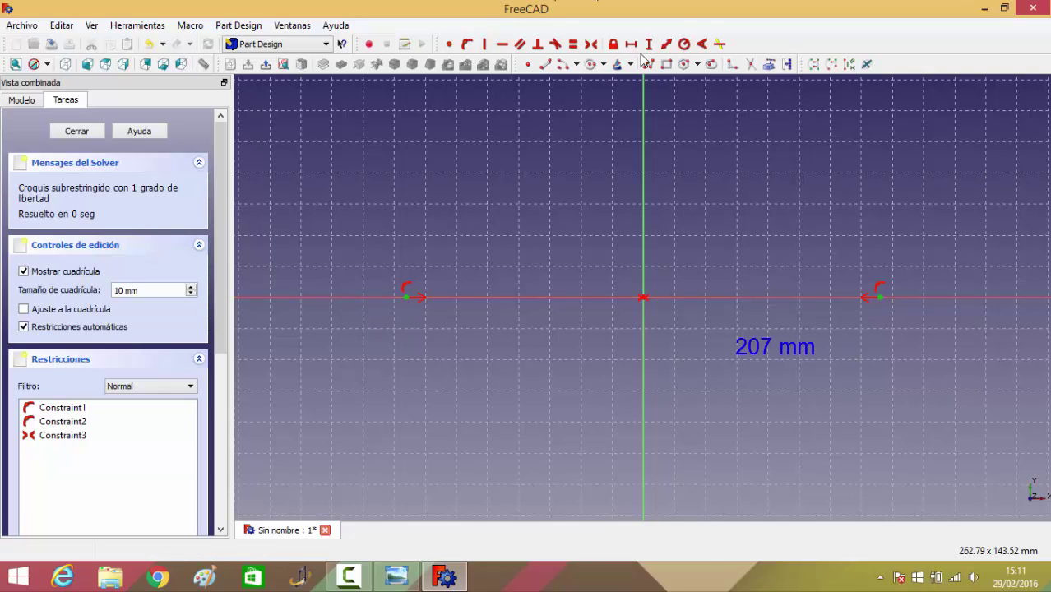
pyautogui.click(631, 45)
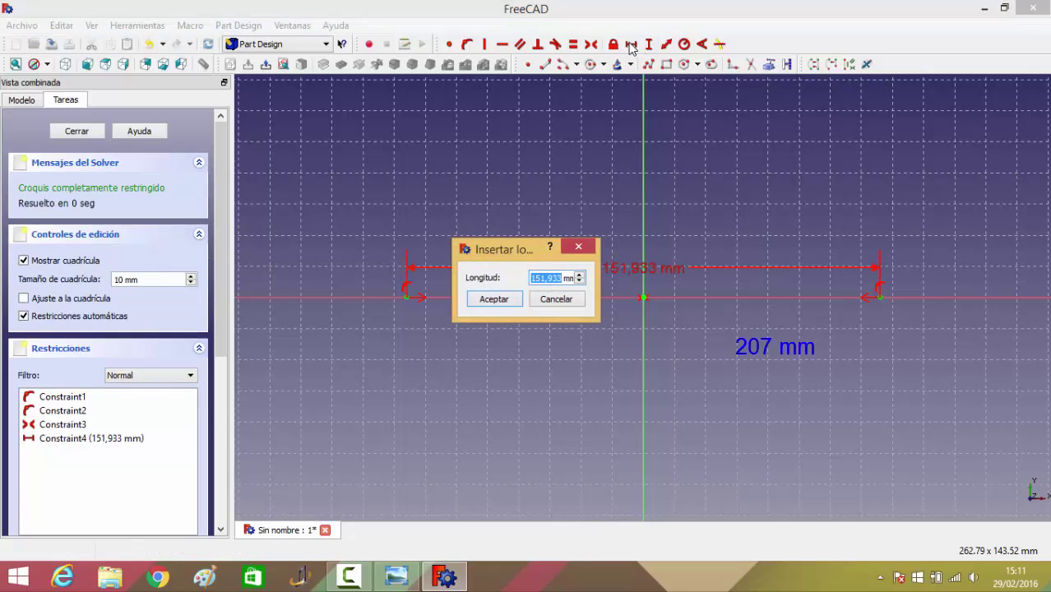
pyautogui.write('207')
pyautogui.click(493, 299)
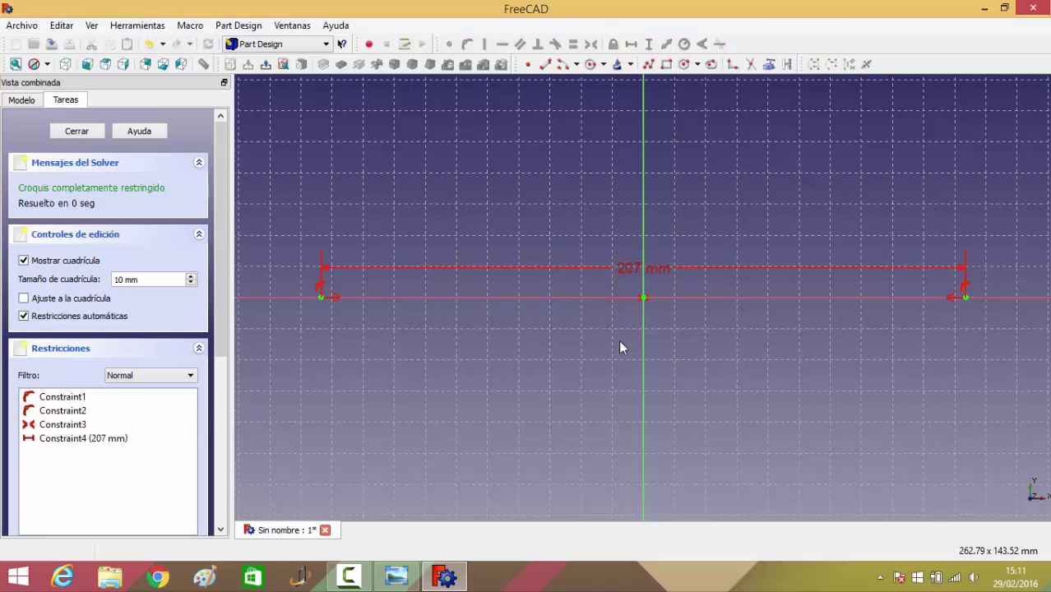
pyautogui.moveTo(625, 271); pyautogui.dragTo(628, 377)
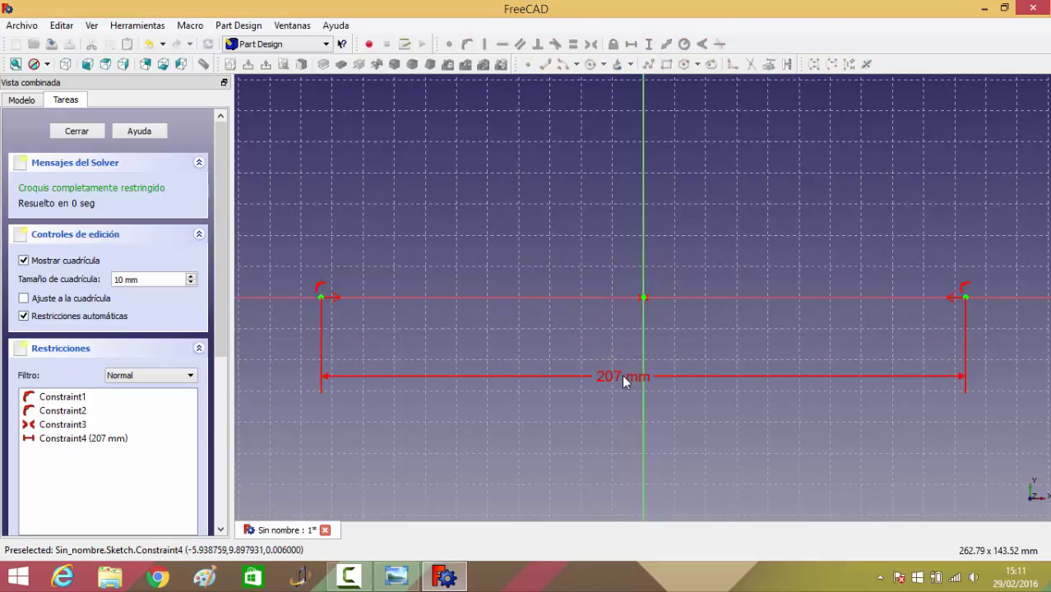
pyautogui.scroll(-1, 589, 390)
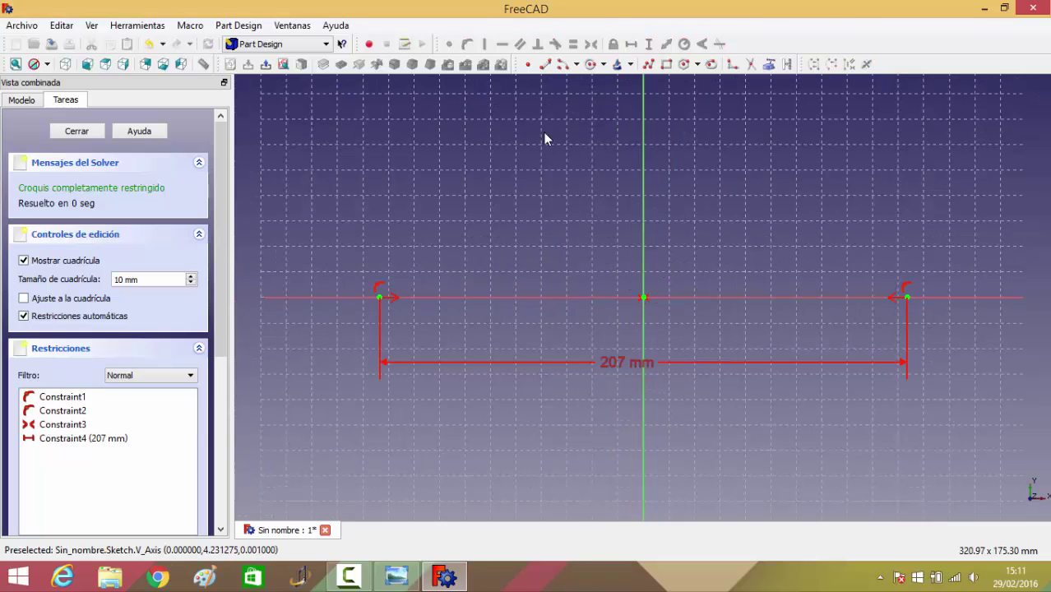
# Step: Draw slanted lines outward from the right point and the left point
pyautogui.click(545, 63)
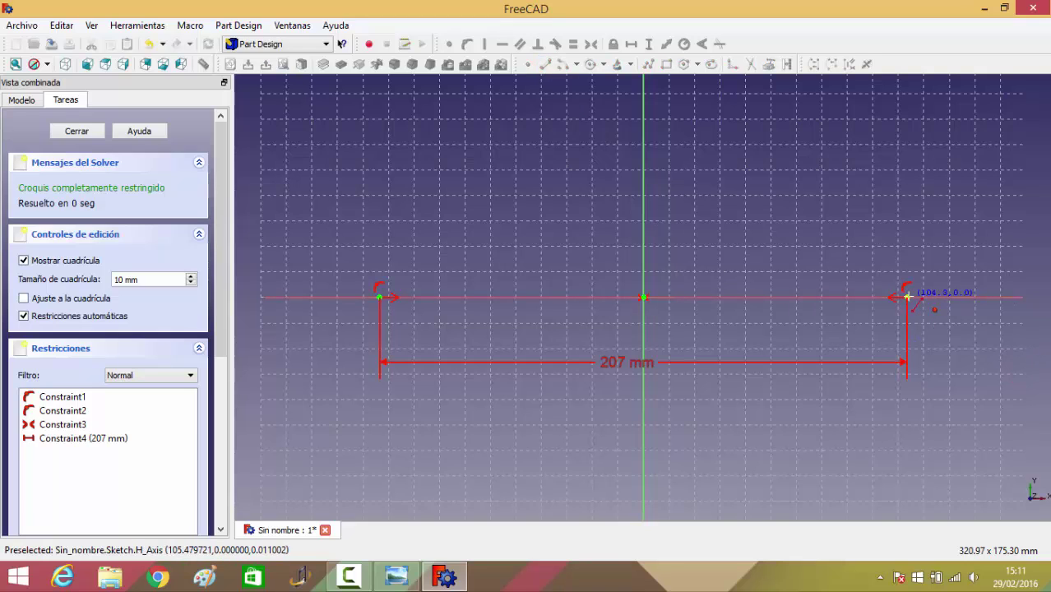
pyautogui.click(906, 296)
pyautogui.click(987, 339)
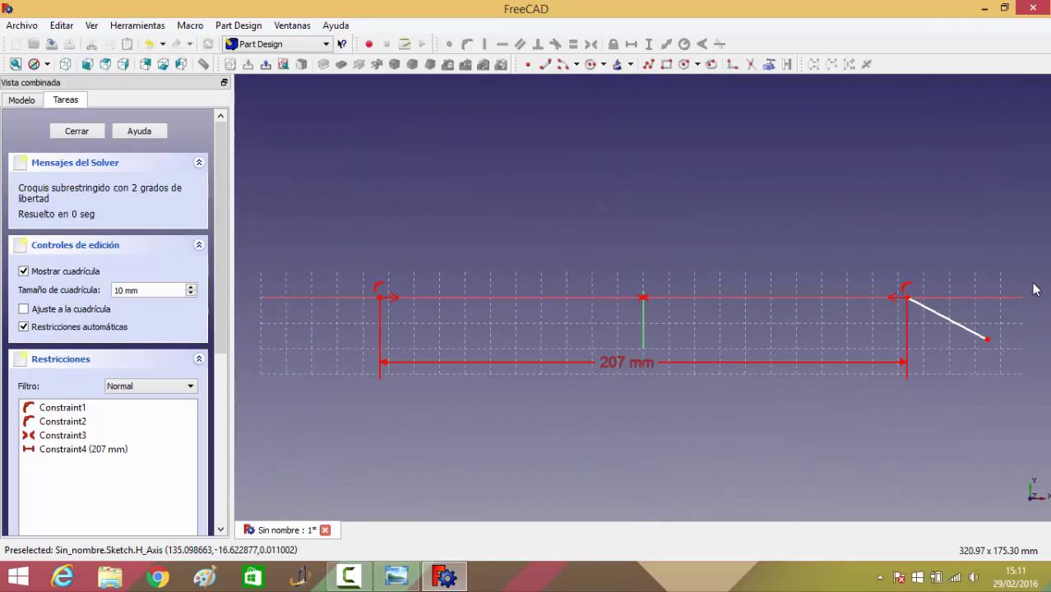
pyautogui.click(548, 67)
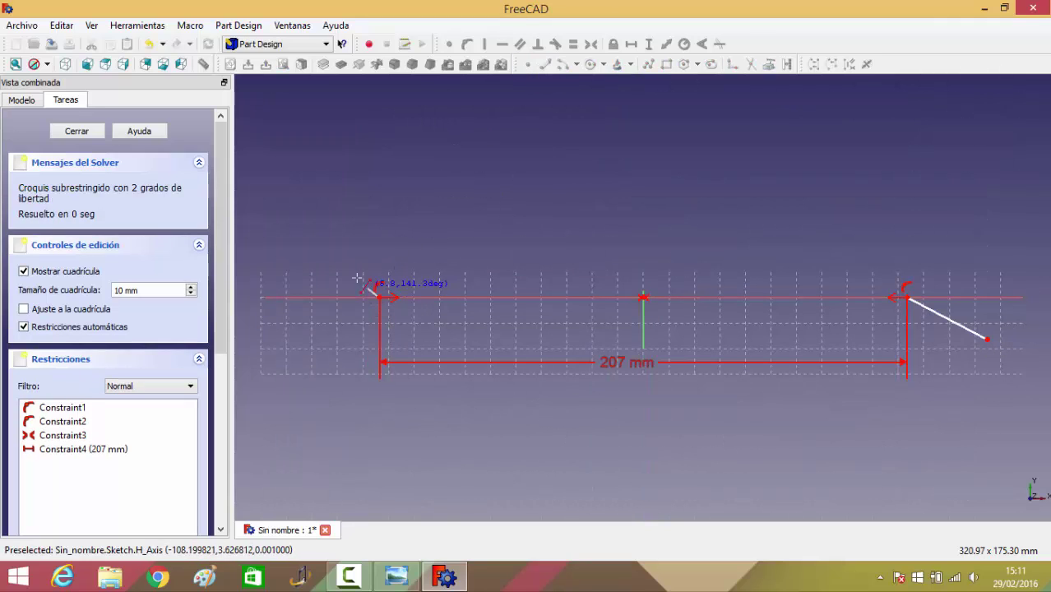
pyautogui.click(379, 296)
pyautogui.click(299, 245)
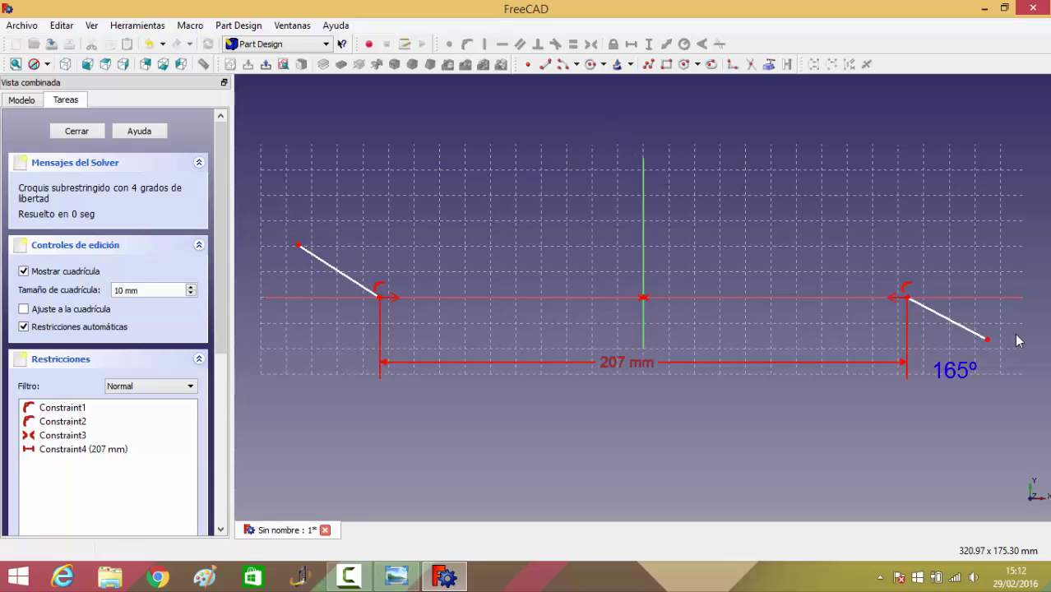
# Step: Constrain both slanted lines to 165° from the horizontal axis
pyautogui.click(953, 323)
pyautogui.click(959, 296)
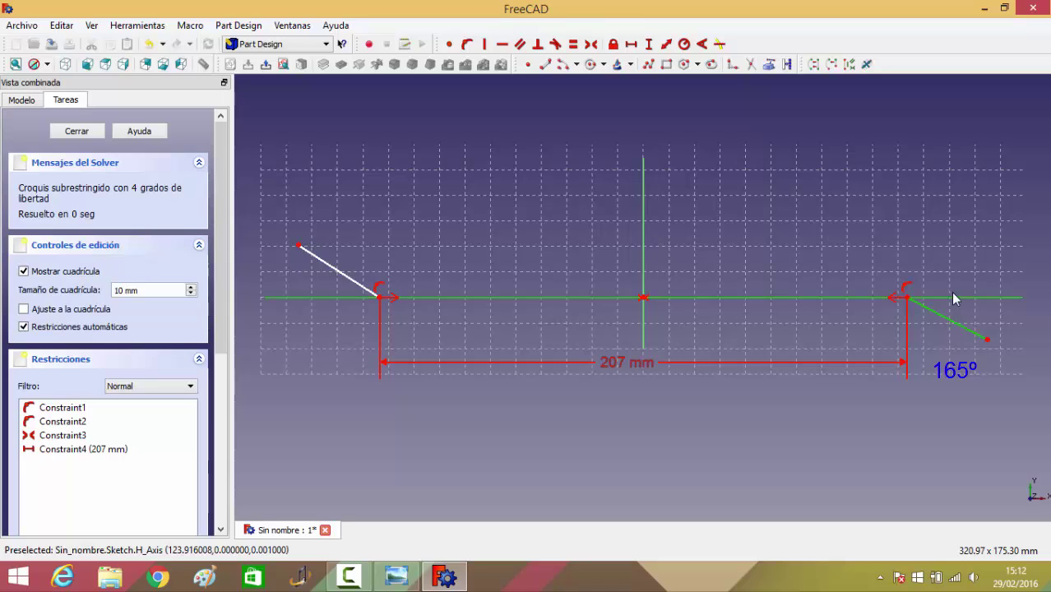
pyautogui.click(701, 43)
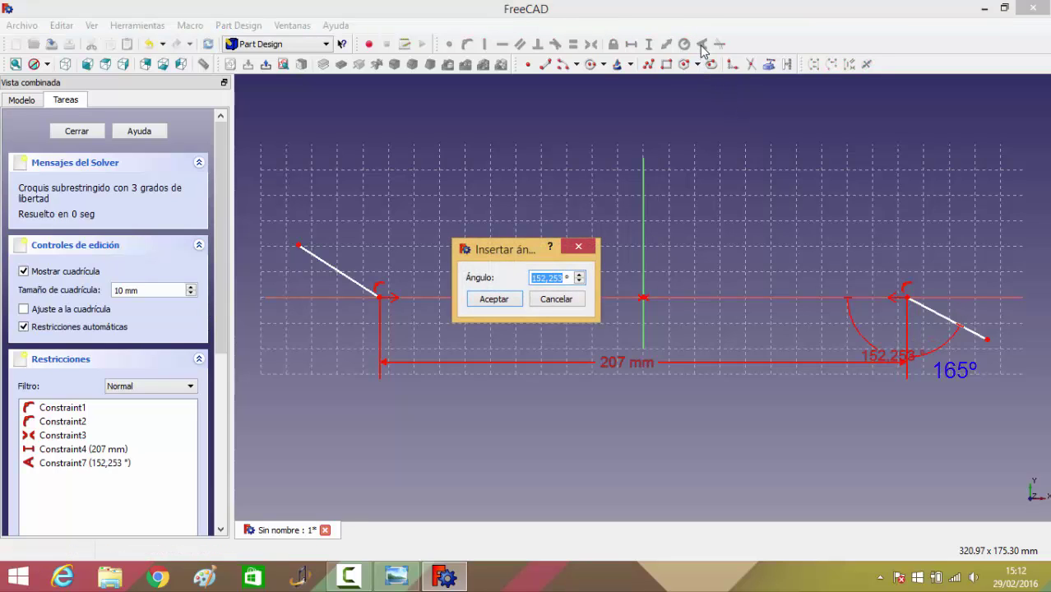
pyautogui.write('165')
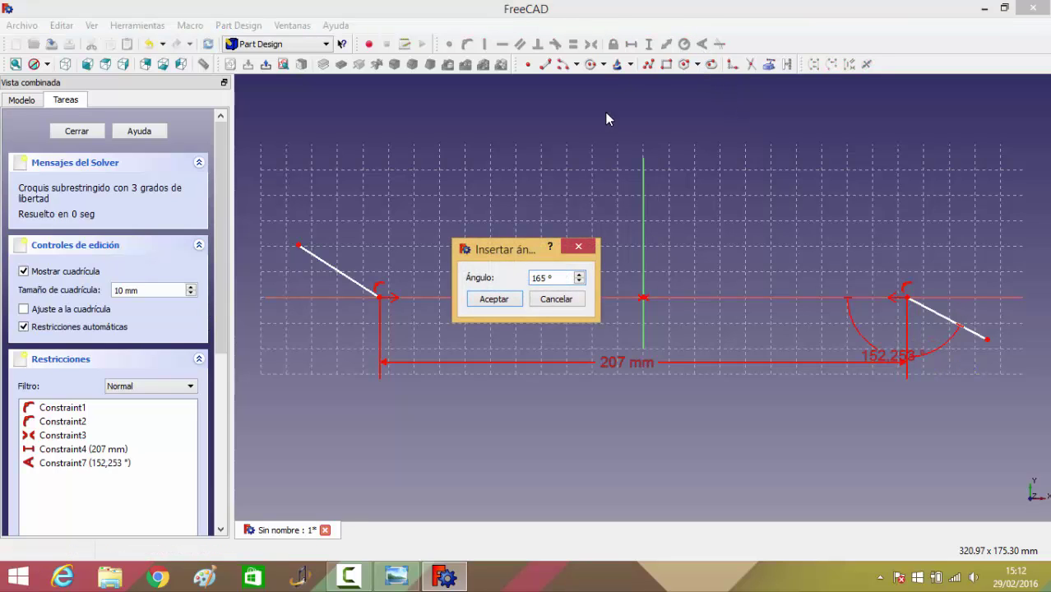
pyautogui.click(494, 298)
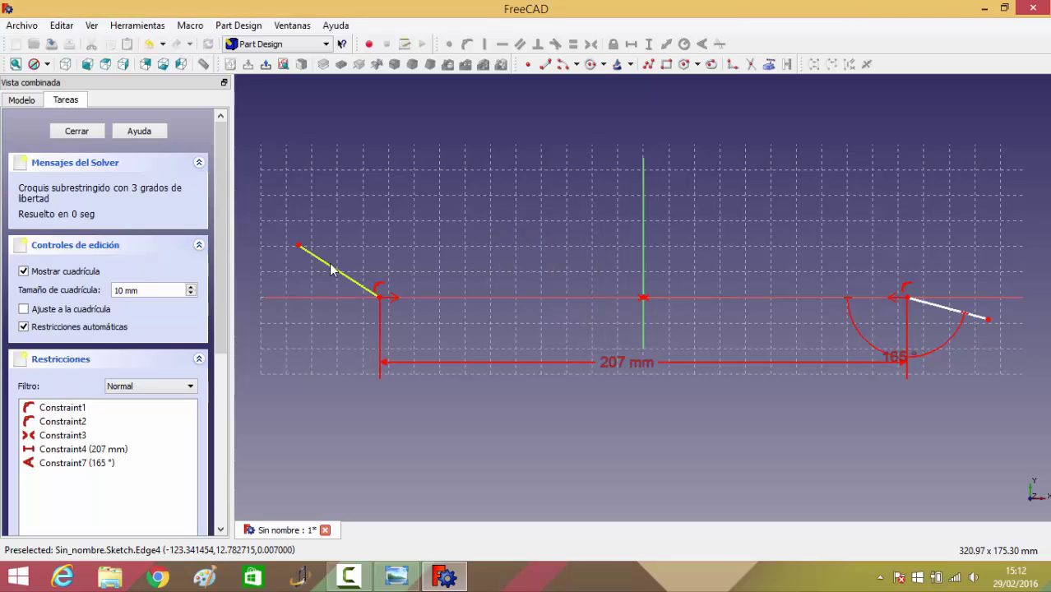
pyautogui.click(330, 269)
pyautogui.click(320, 297)
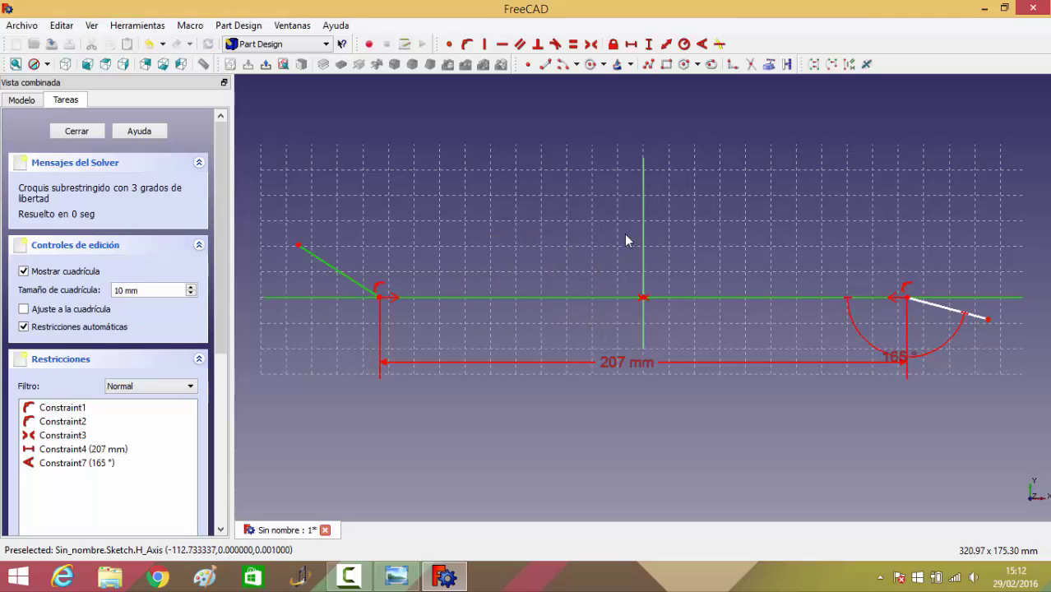
pyautogui.click(702, 46)
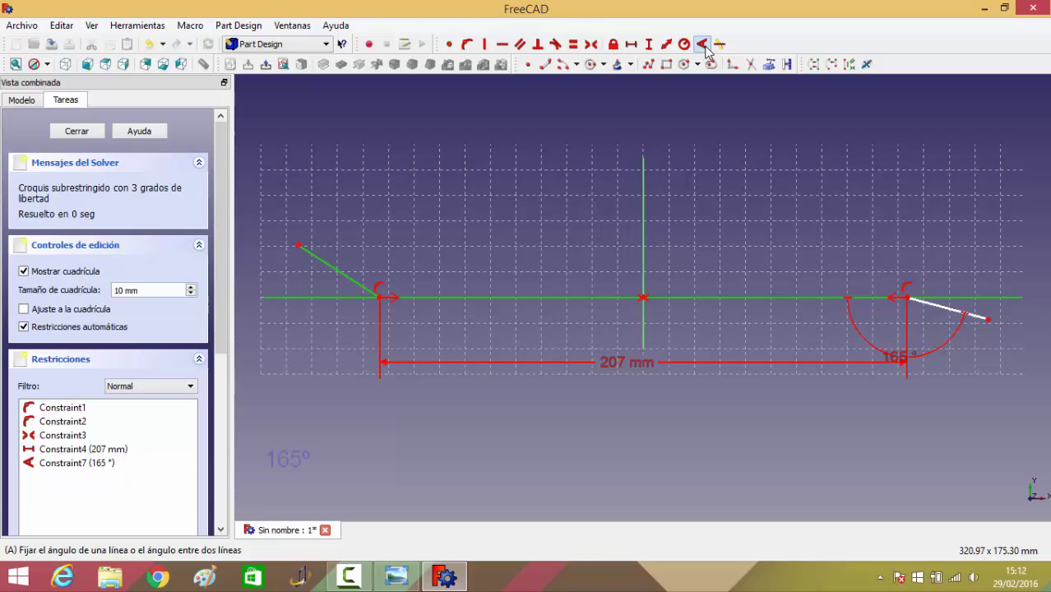
pyautogui.click(703, 46)
pyautogui.write('165')
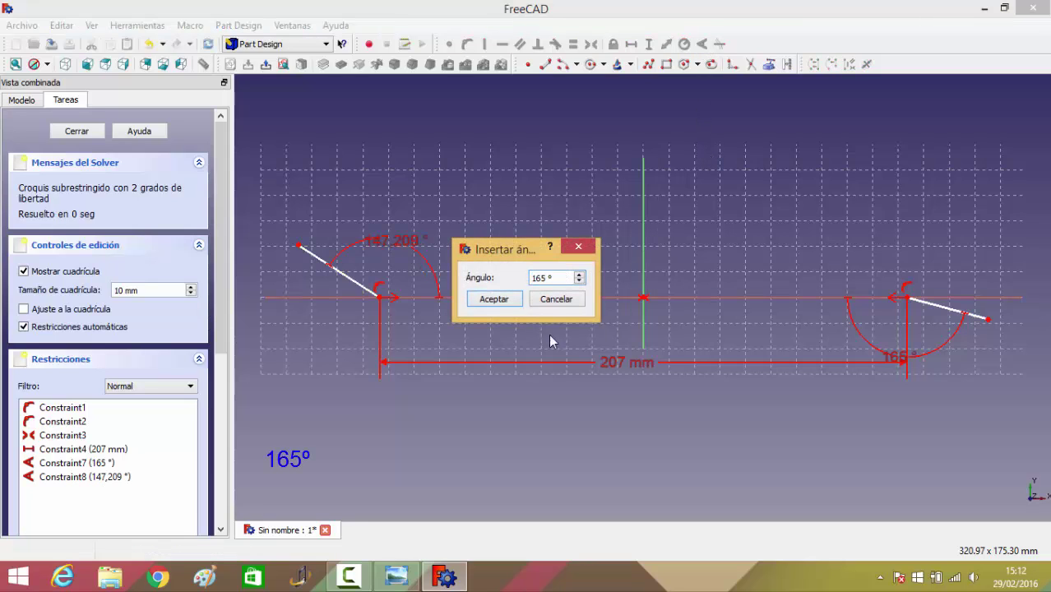
pyautogui.click(497, 299)
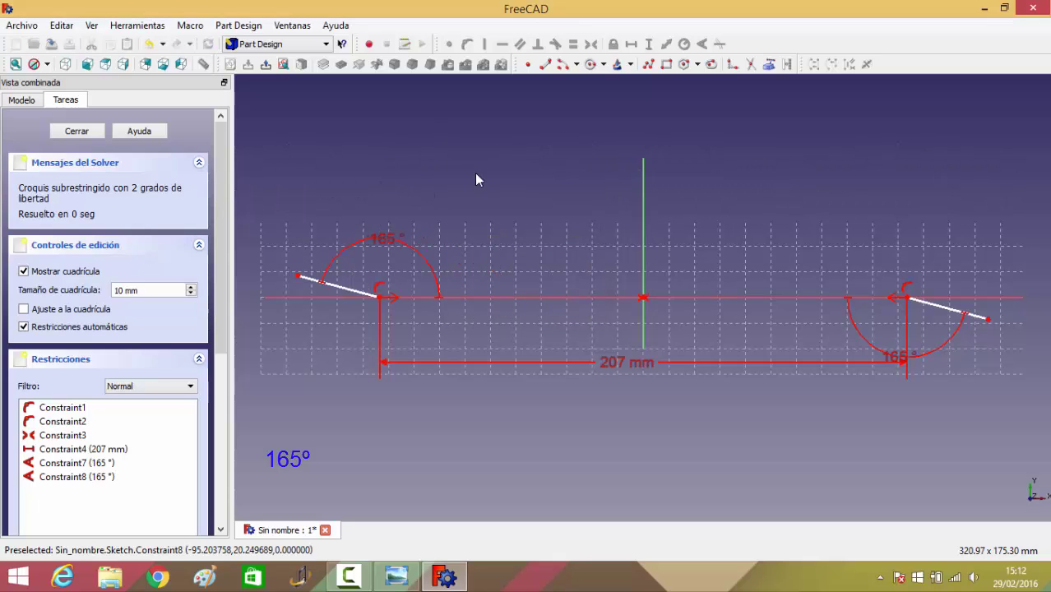
# Step: Set the left slanted line's length to 30 mm and the right one's to 26 mm
pyautogui.click(345, 294)
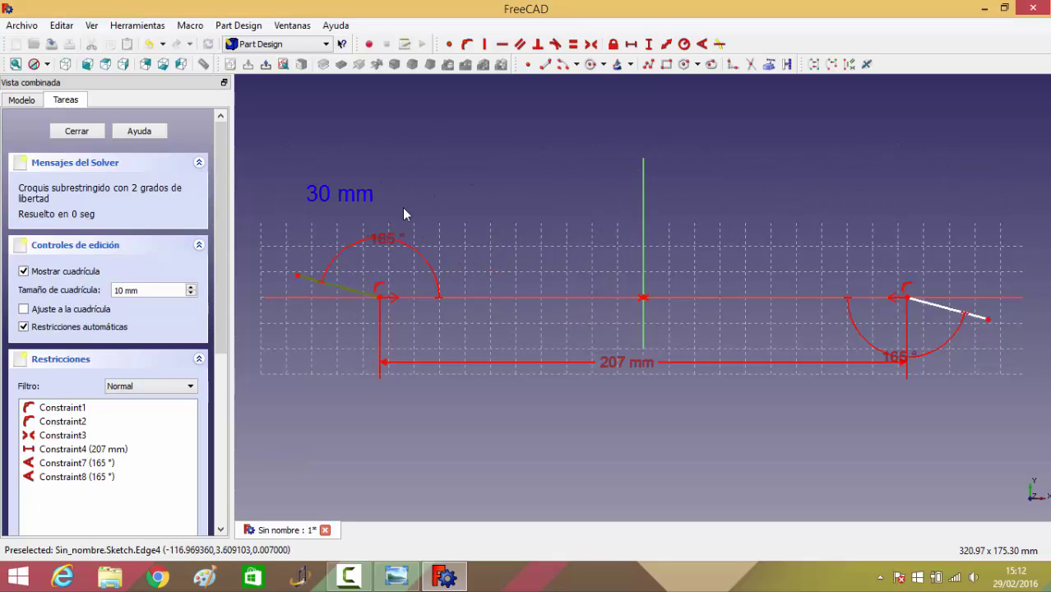
pyautogui.click(667, 45)
pyautogui.write('3')
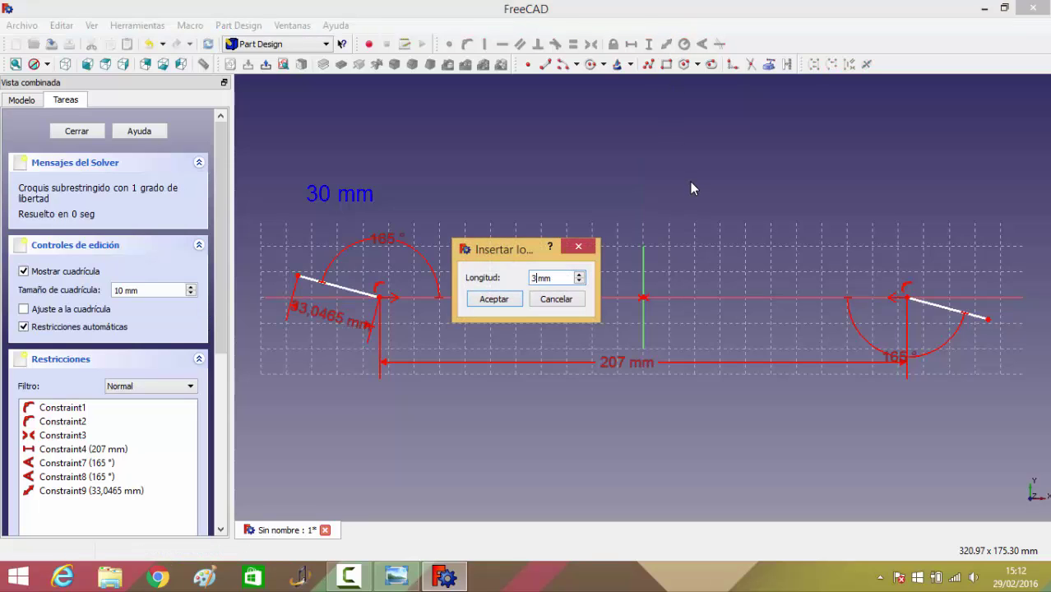
pyautogui.write('0')
pyautogui.click(515, 299)
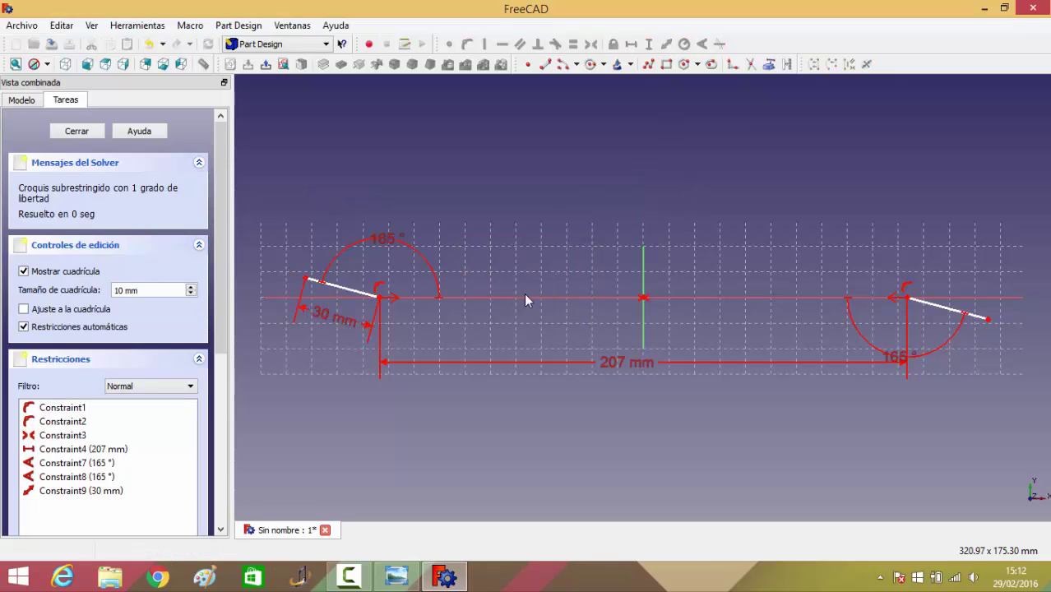
pyautogui.click(948, 310)
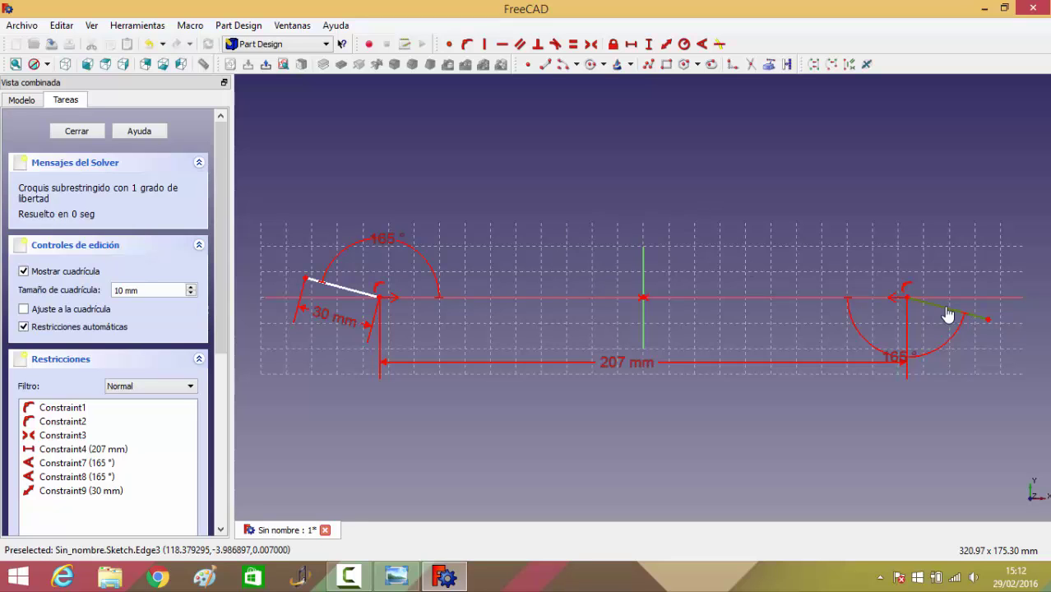
pyautogui.click(666, 44)
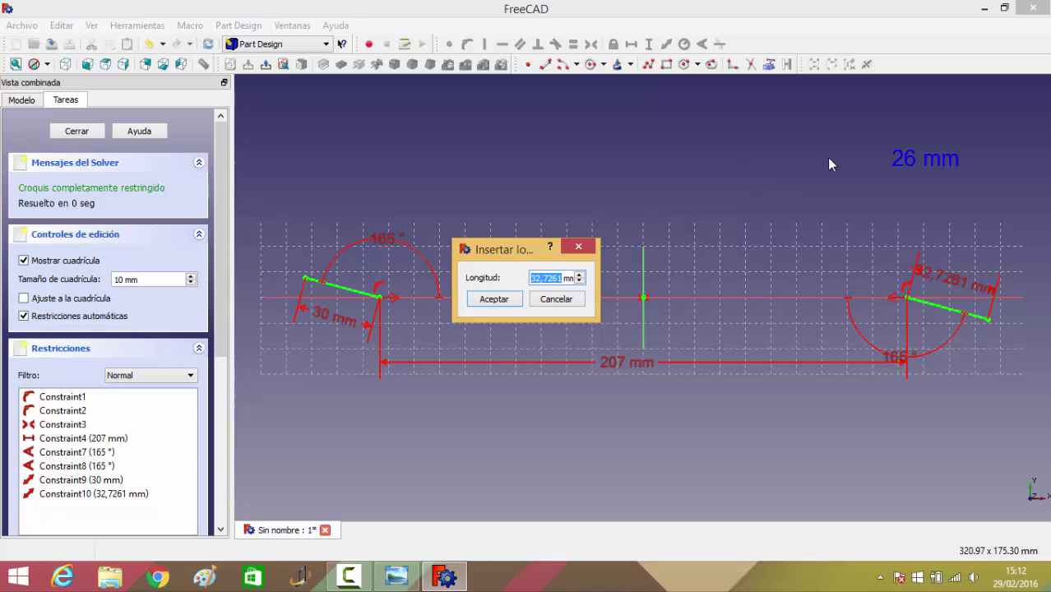
pyautogui.write('26')
pyautogui.press('Return')
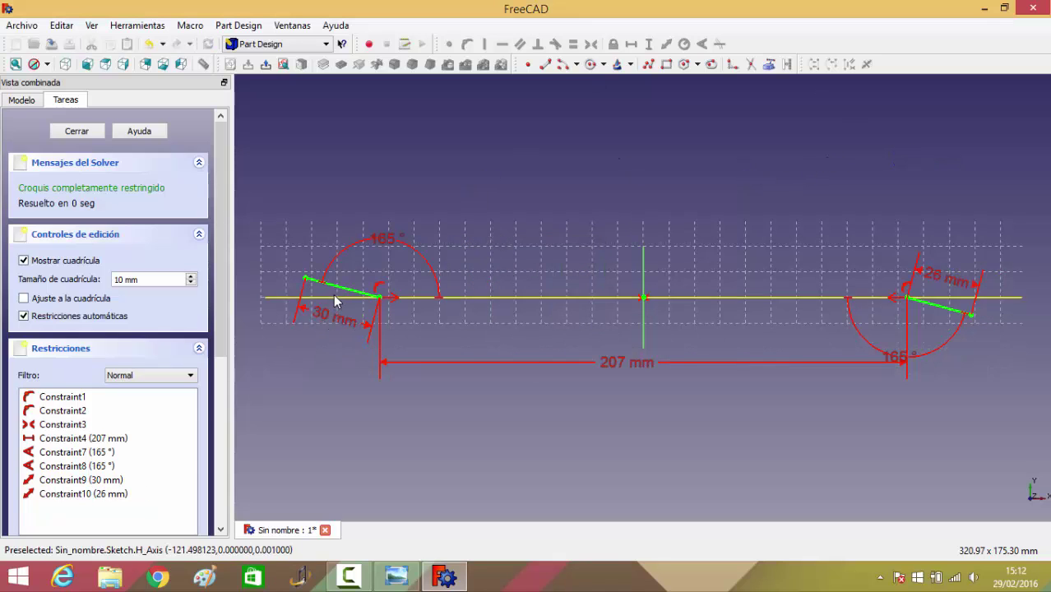
pyautogui.click(919, 305)
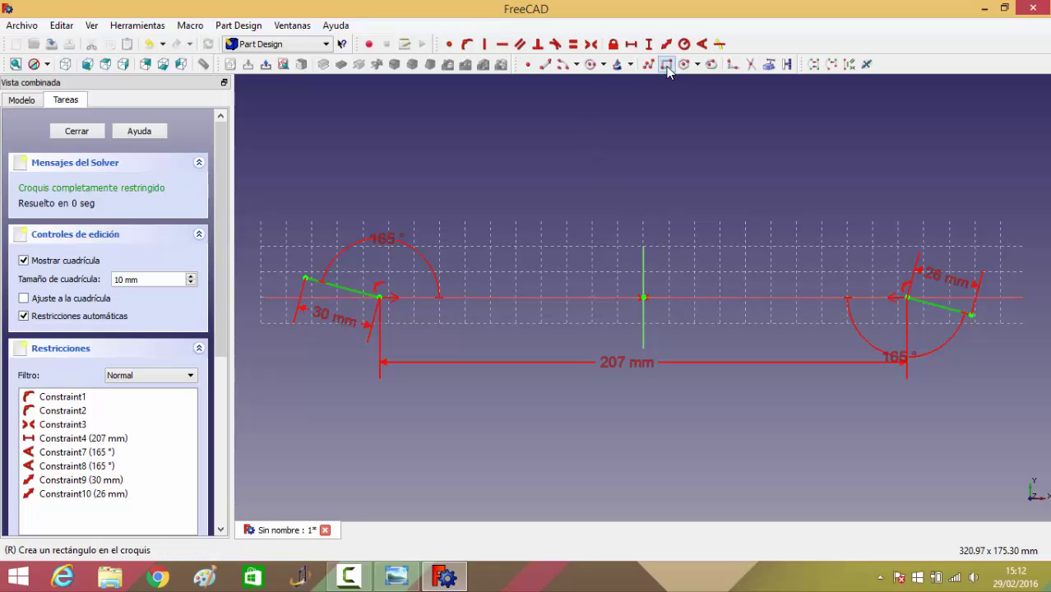
# Step: Convert both slanted lines to construction geometry and zoom in on the left head
pyautogui.click(787, 65)
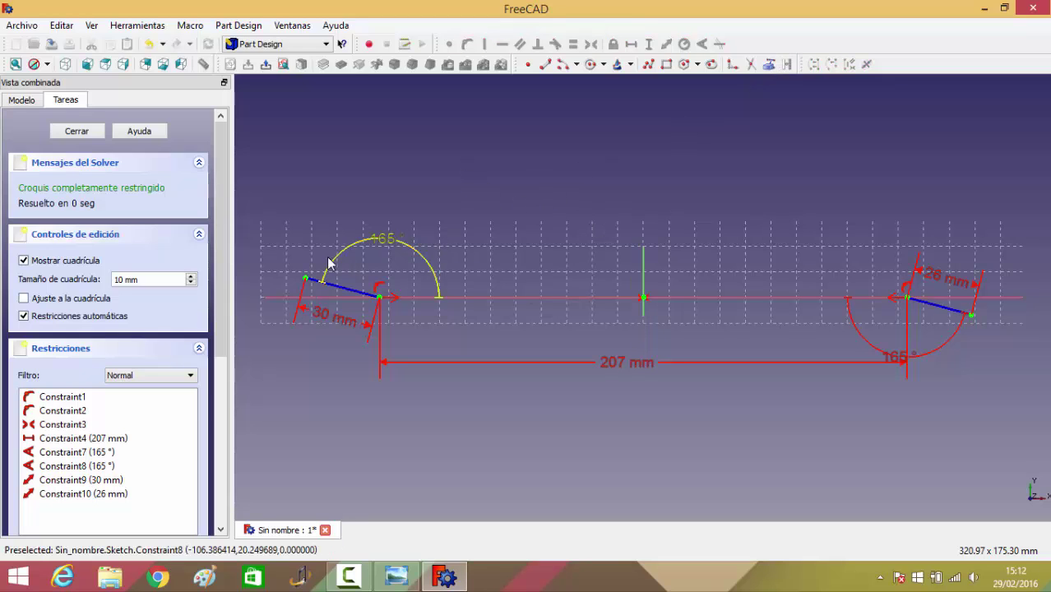
pyautogui.scroll(1, 259, 263)
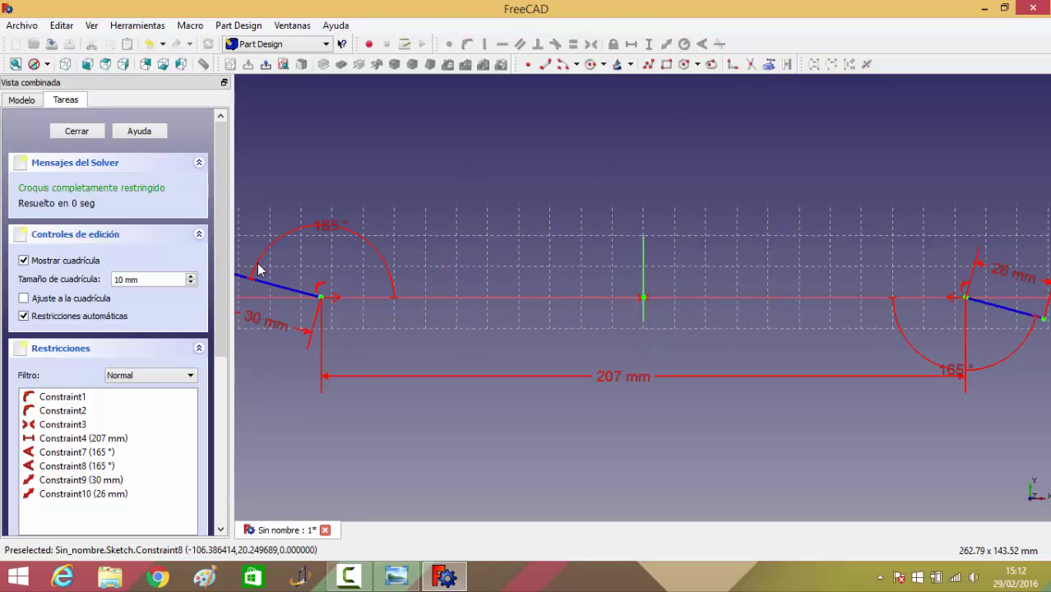
pyautogui.press('Left')
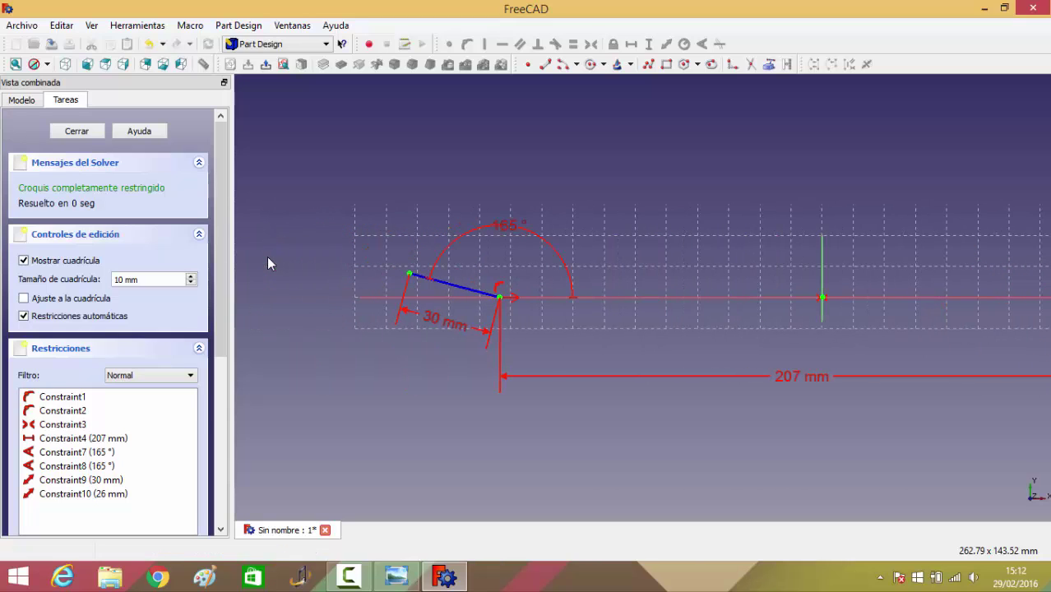
pyautogui.scroll(1, 267, 263)
pyautogui.scroll(1, 267, 263)
pyautogui.scroll(1, 268, 263)
pyautogui.scroll(1, 267, 263)
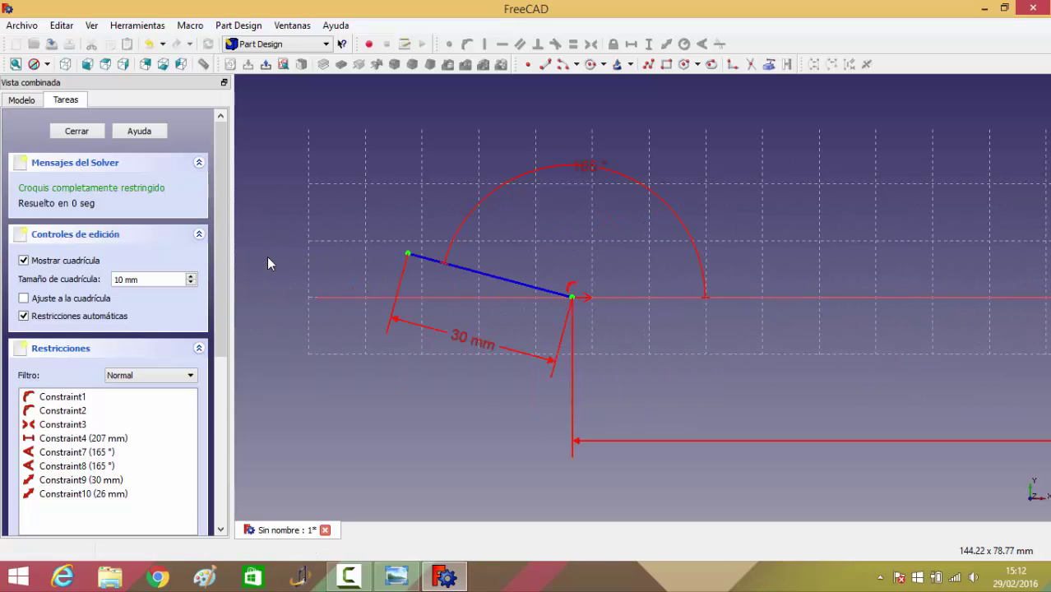
pyautogui.scroll(1, 267, 263)
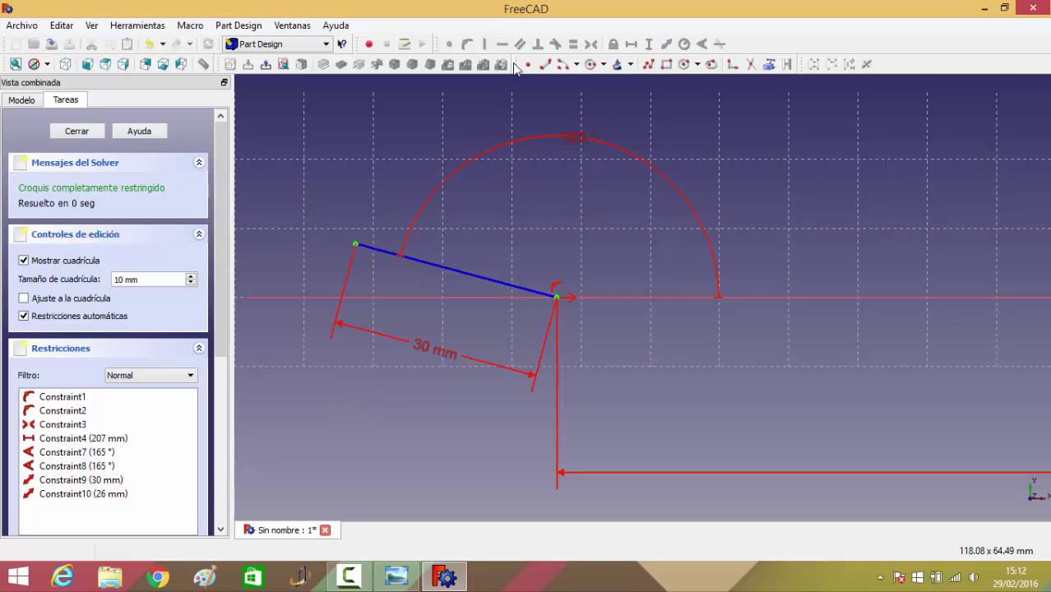
# Step: Draw the outer jaw arc centred on the left construction line
pyautogui.click(458, 277)
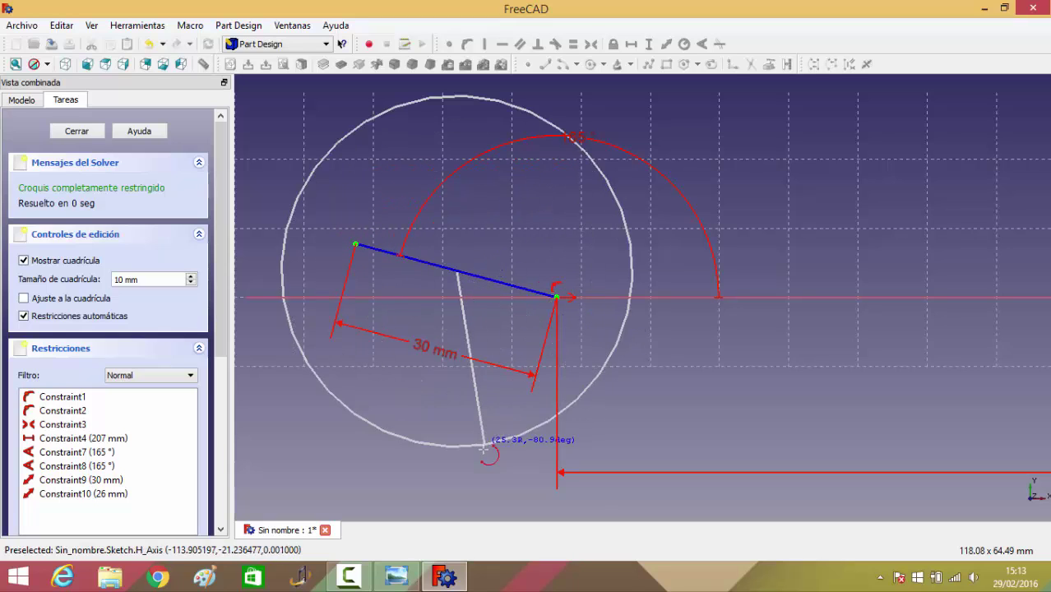
pyautogui.click(513, 448)
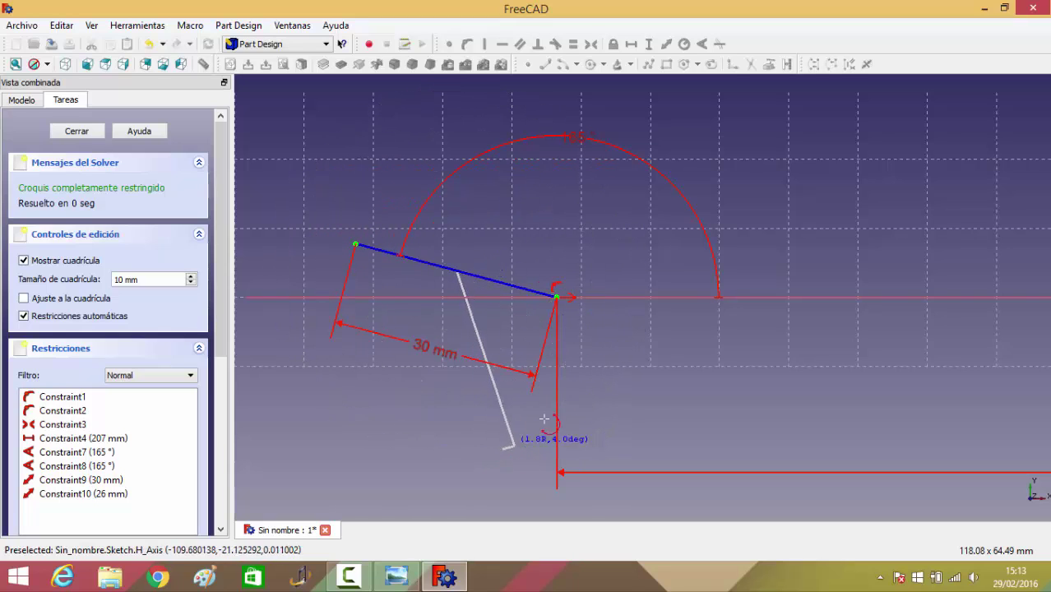
pyautogui.click(617, 179)
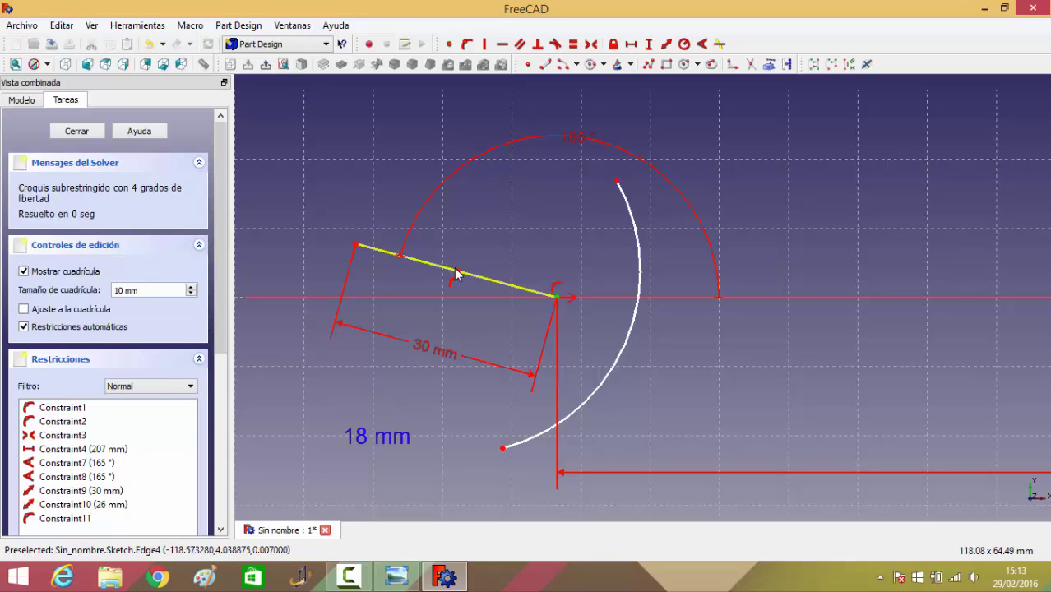
pyautogui.rightClick(461, 315)
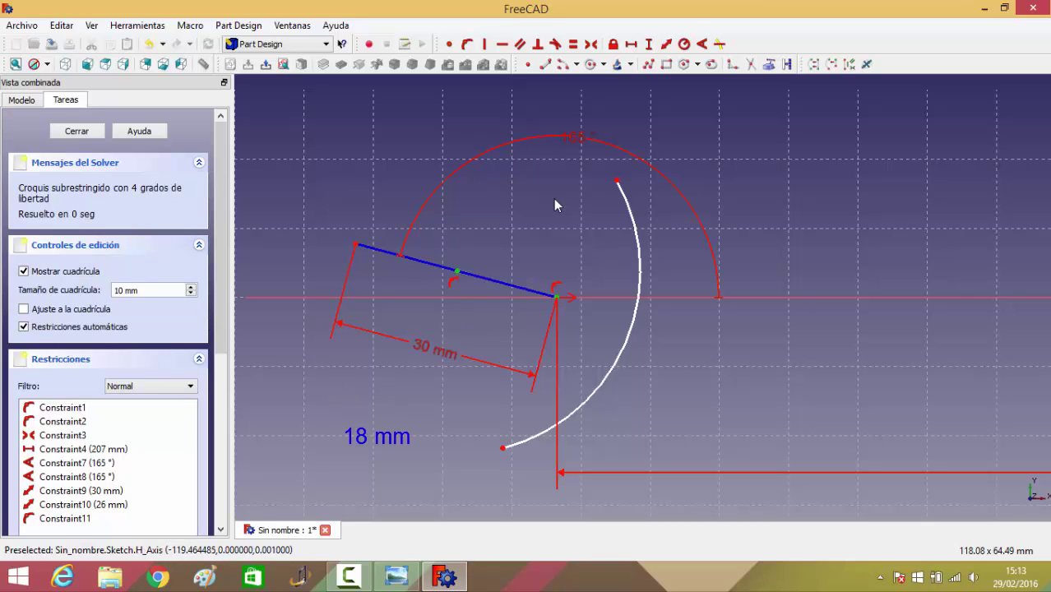
pyautogui.click(666, 43)
# Step: Place the arc centre 18 mm along the left line and give the arc a 40 mm radius
pyautogui.write('18')
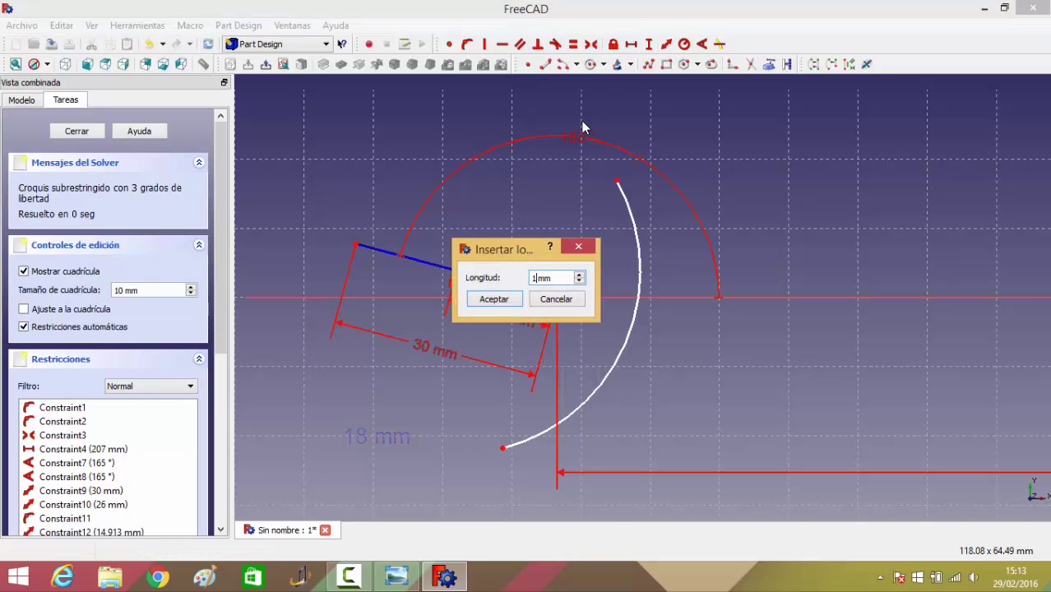
pyautogui.click(492, 301)
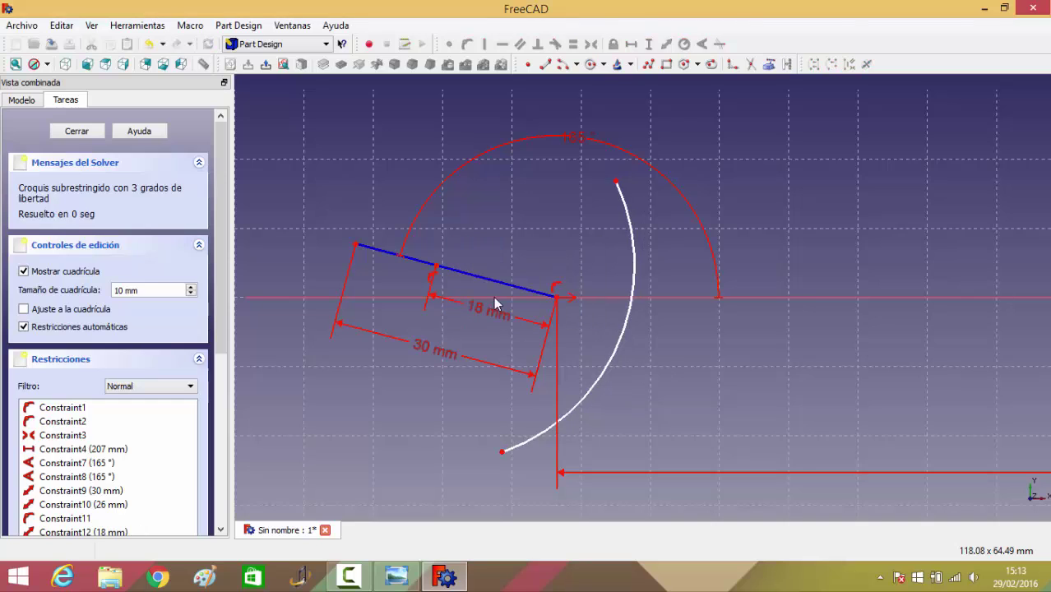
pyautogui.click(616, 356)
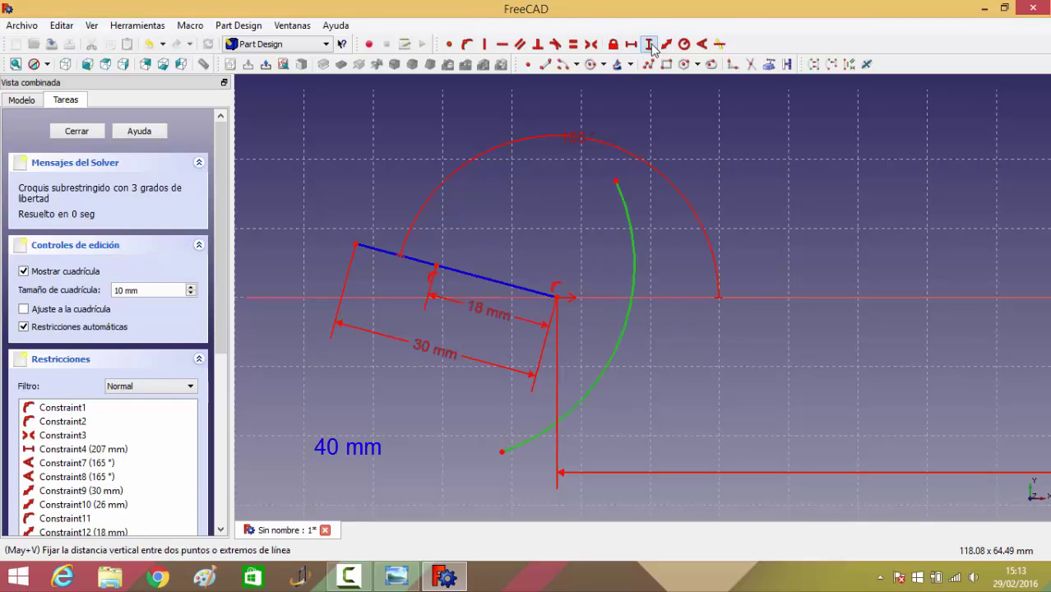
pyautogui.click(683, 46)
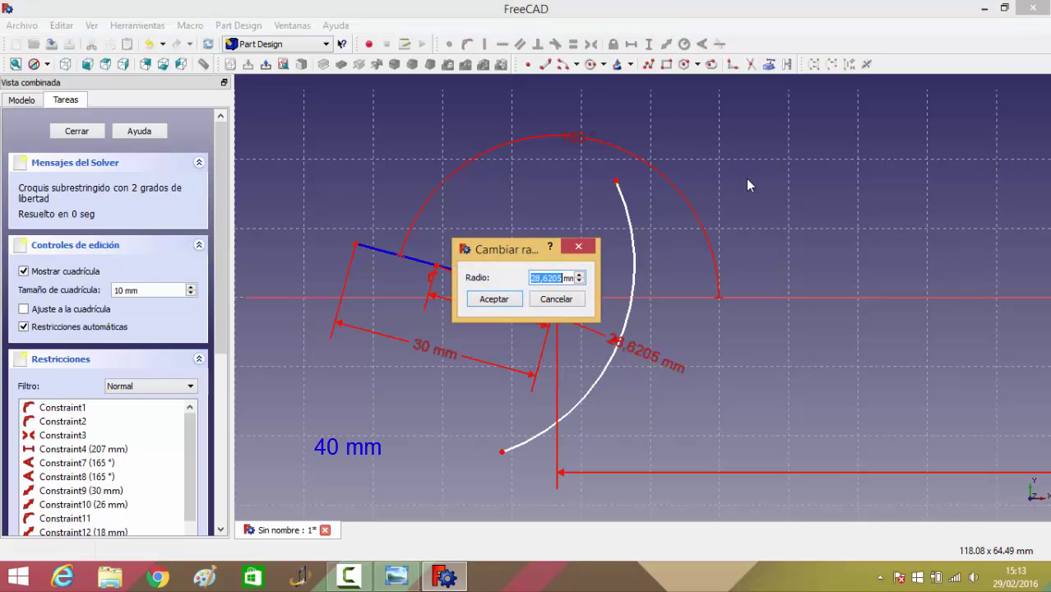
pyautogui.write('40')
pyautogui.press('Return')
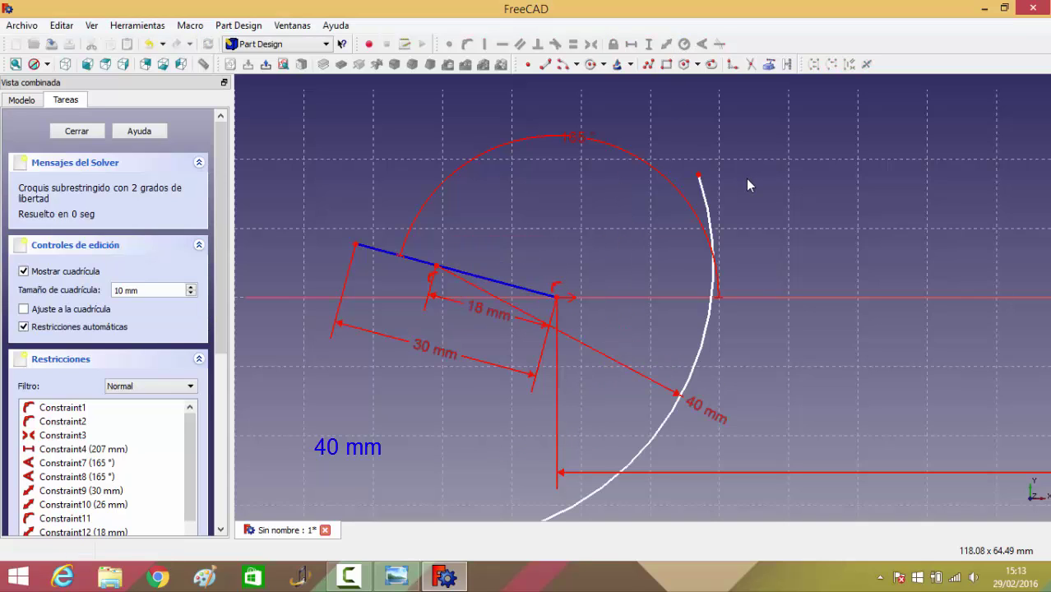
pyautogui.scroll(-1, 768, 344)
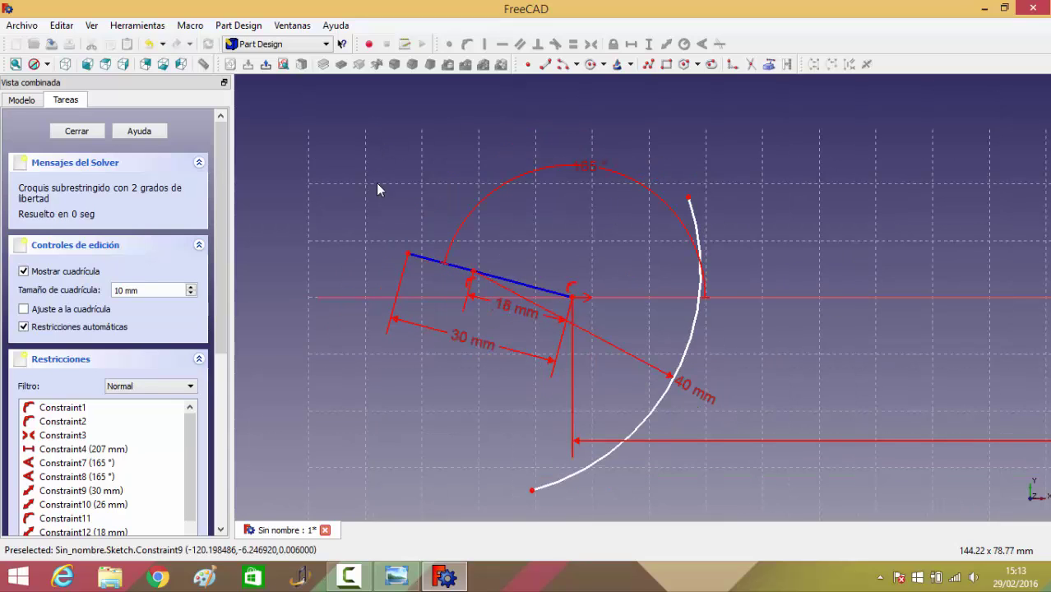
pyautogui.click(563, 66)
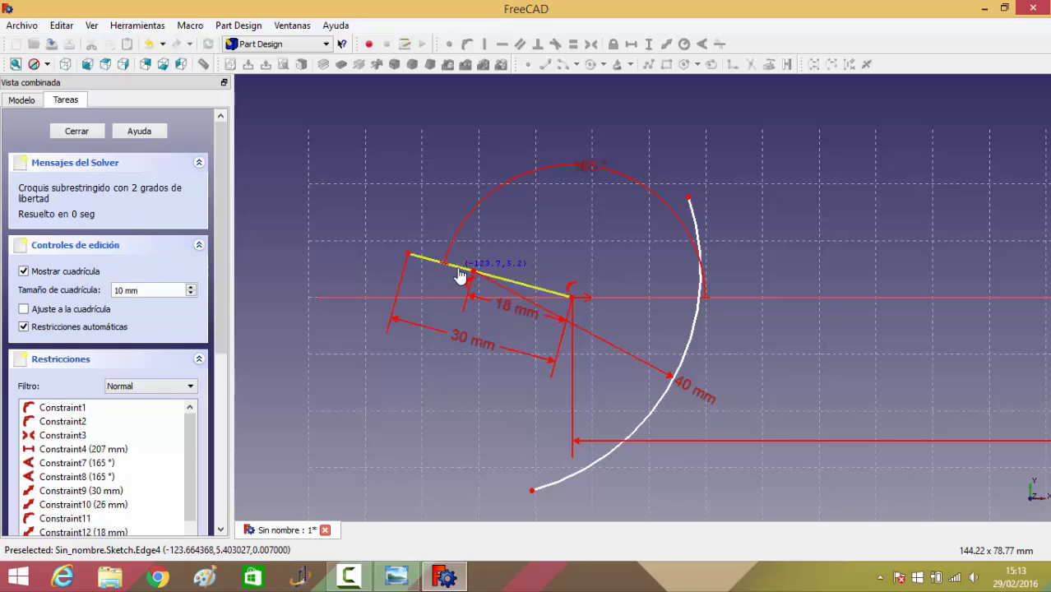
# Step: Draw an inner arc centred on the left line, passing through the line's inner end
pyautogui.click(458, 269)
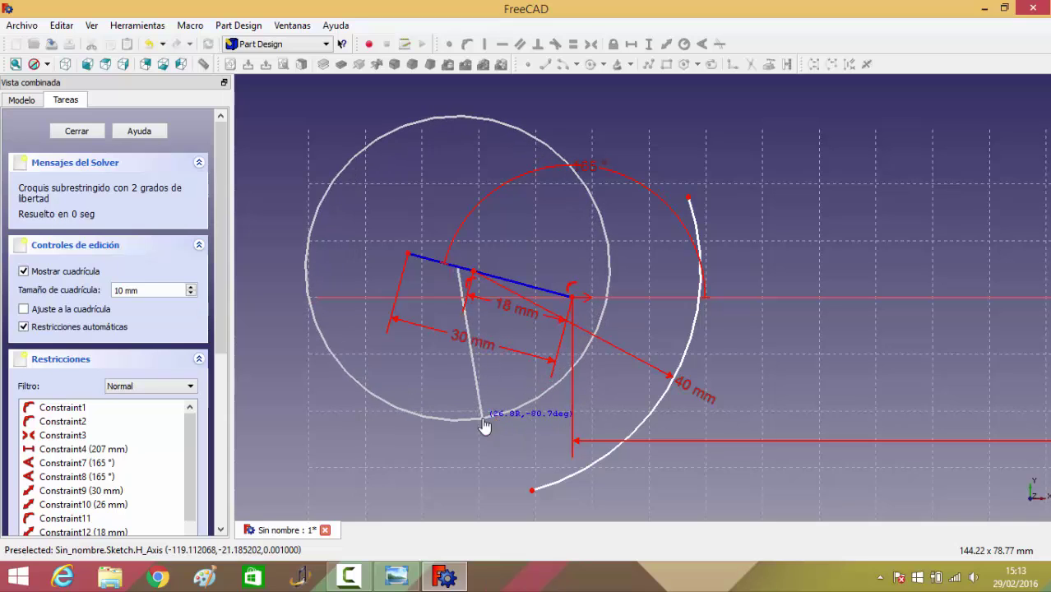
pyautogui.click(483, 418)
pyautogui.click(592, 197)
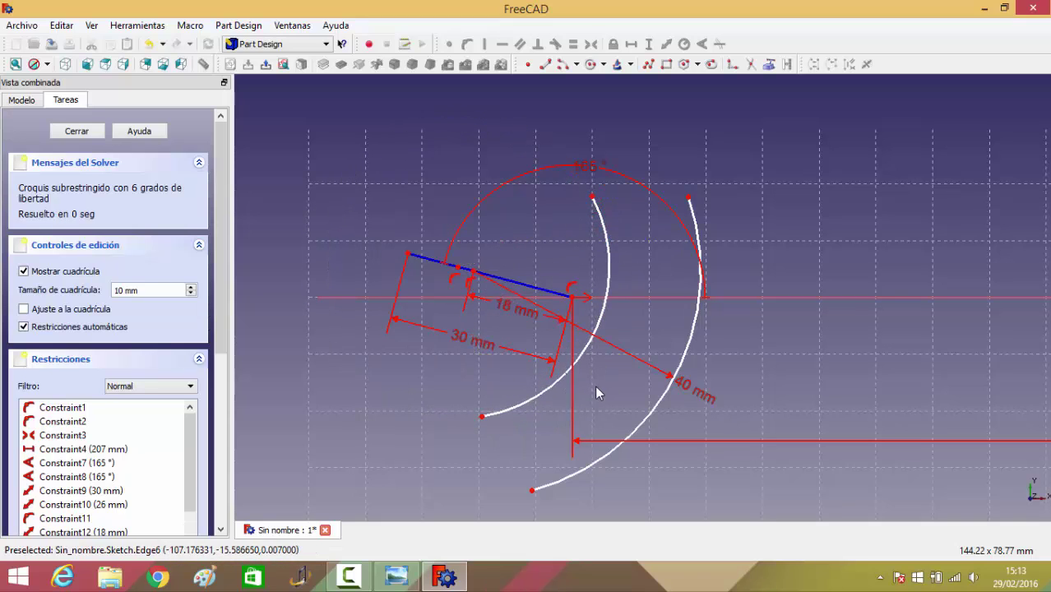
pyautogui.click(596, 318)
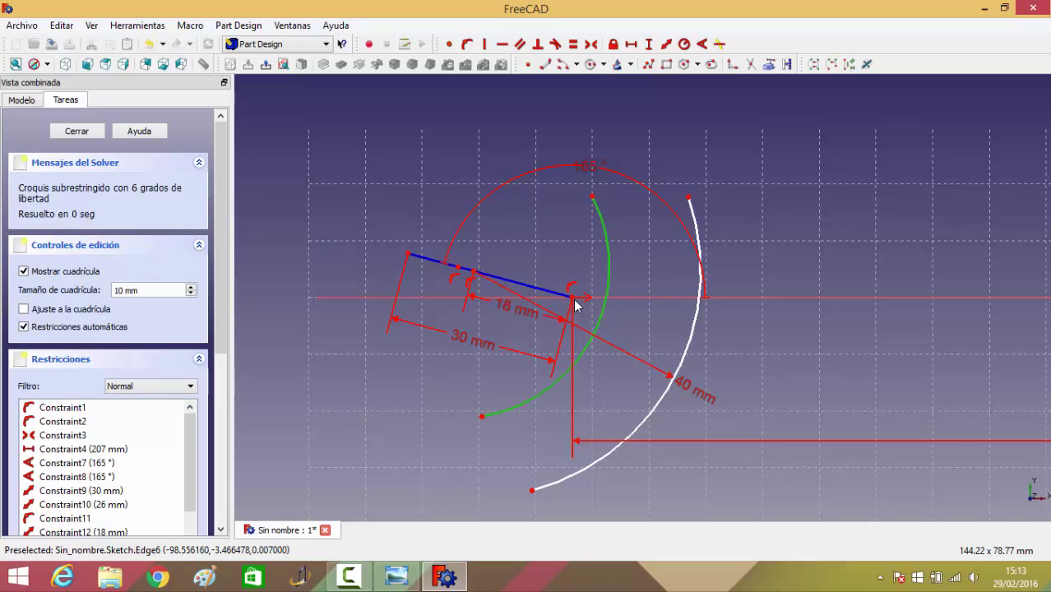
pyautogui.click(573, 295)
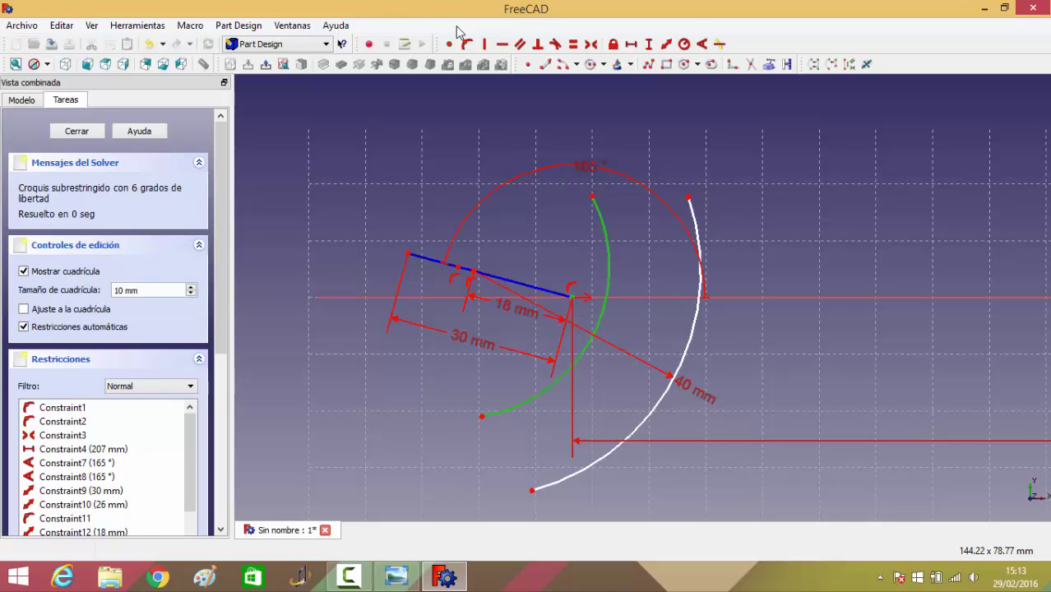
pyautogui.click(467, 43)
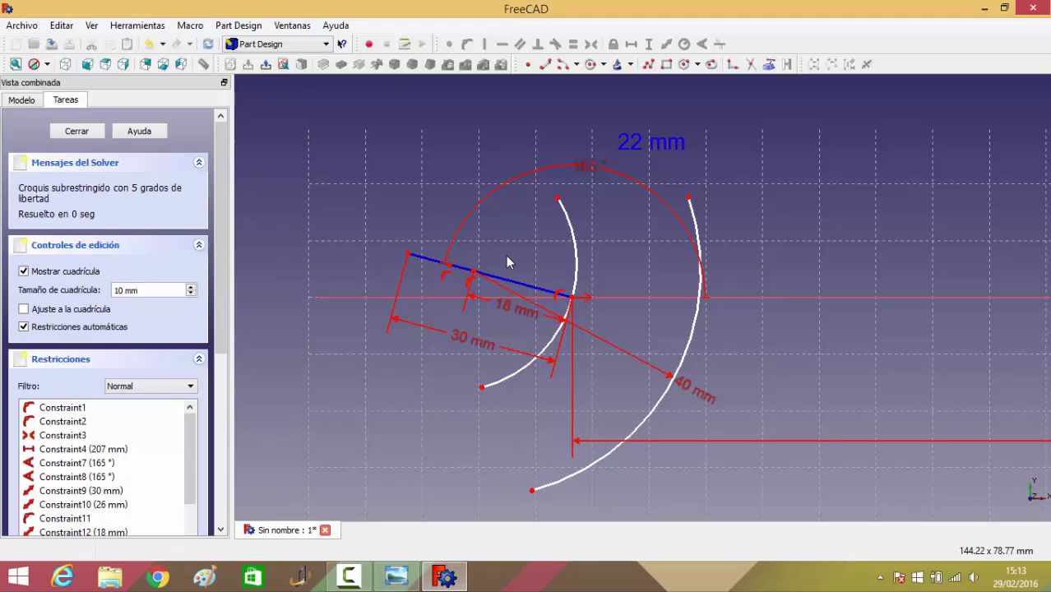
# Step: Set the inner arc's radius to 22 mm and move its label above the arc
pyautogui.click(569, 228)
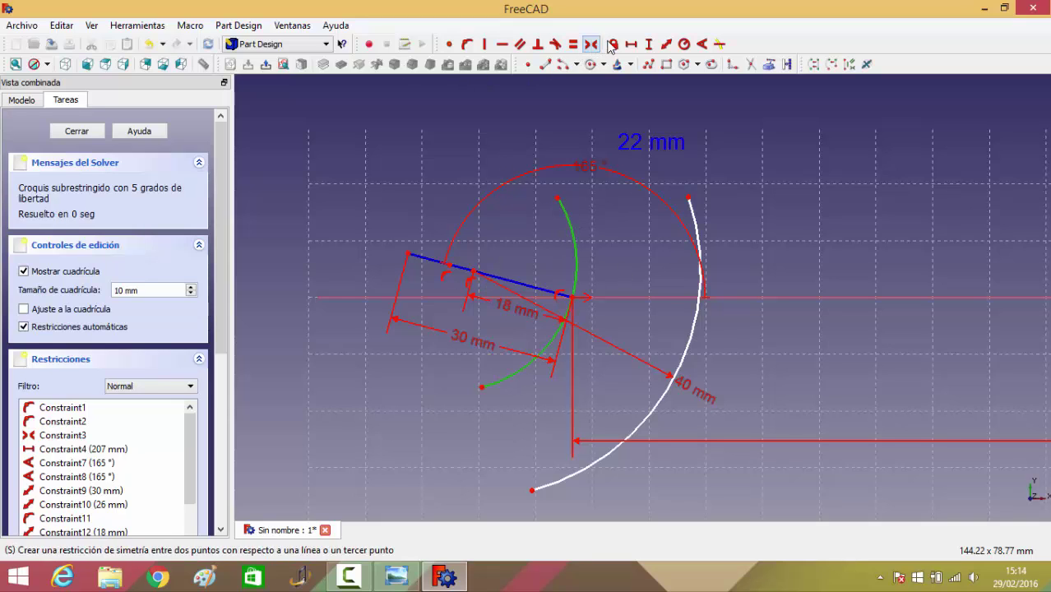
pyautogui.click(685, 47)
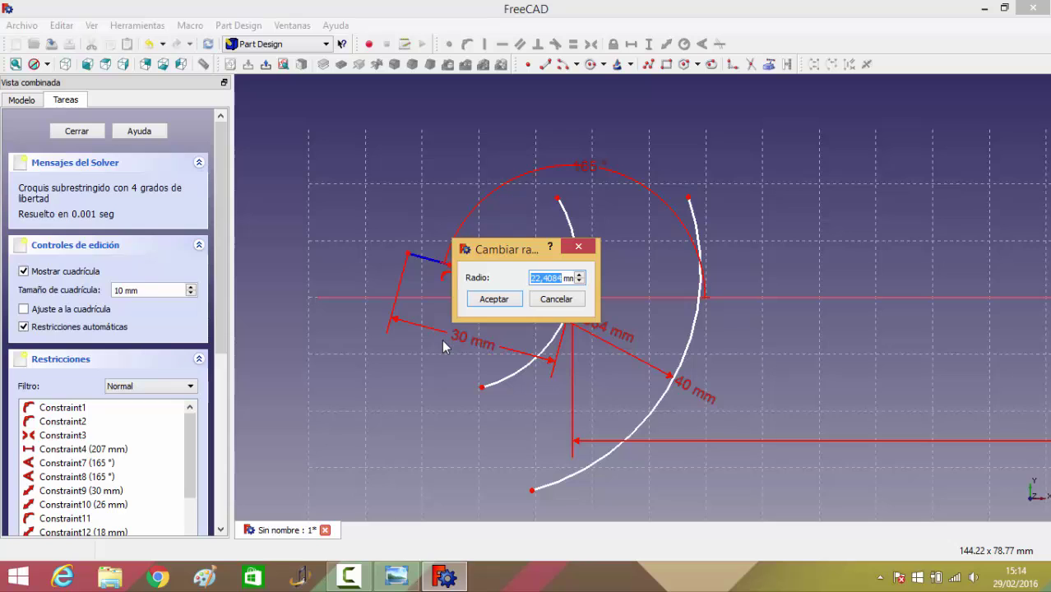
pyautogui.write('22')
pyautogui.click(495, 301)
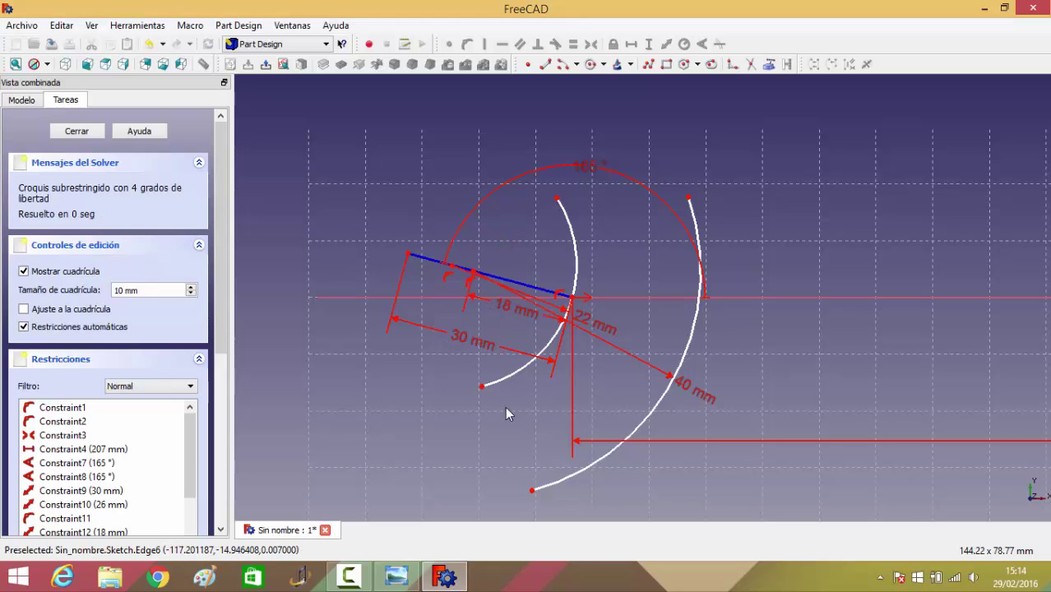
pyautogui.moveTo(599, 324)
pyautogui.mouseDown()
pyautogui.moveTo(624, 244)
pyautogui.moveTo(615, 237)
pyautogui.mouseUp()
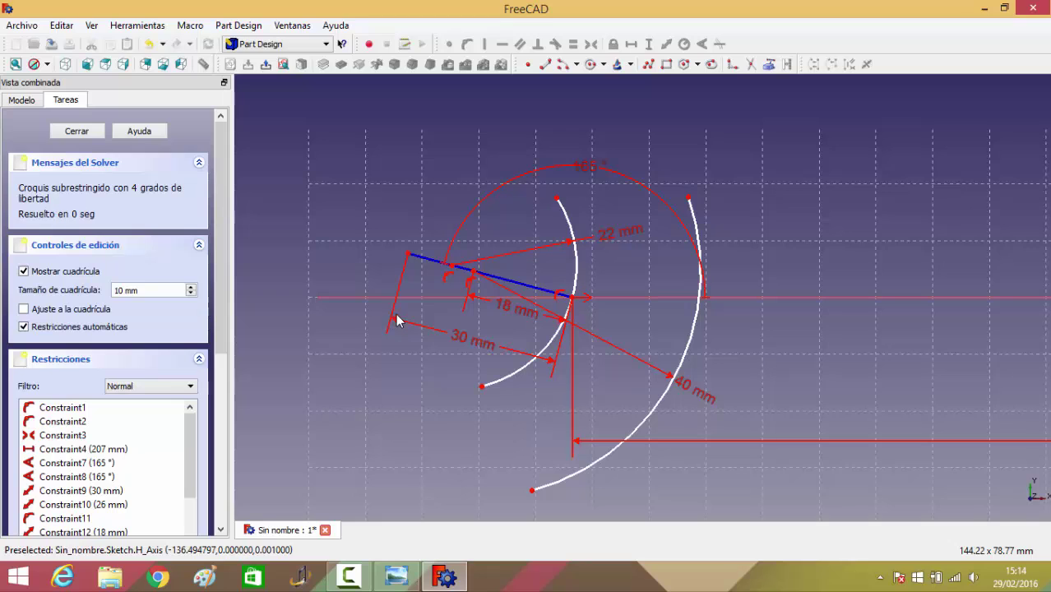
# Step: Draw a short line across the centre line's left end, symmetric about the centre line
pyautogui.click(545, 64)
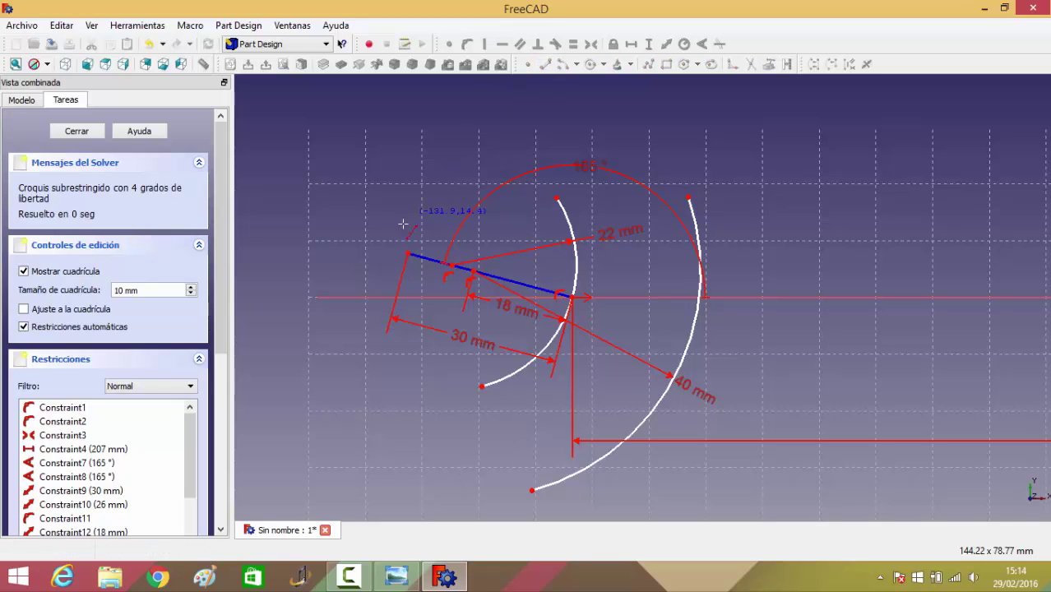
pyautogui.click(441, 201)
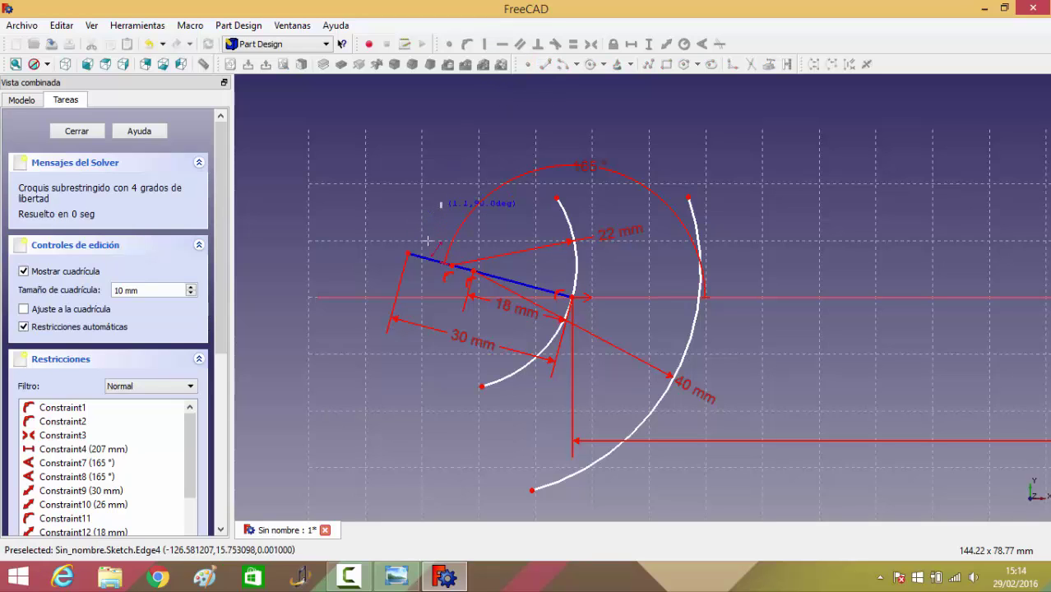
pyautogui.click(408, 308)
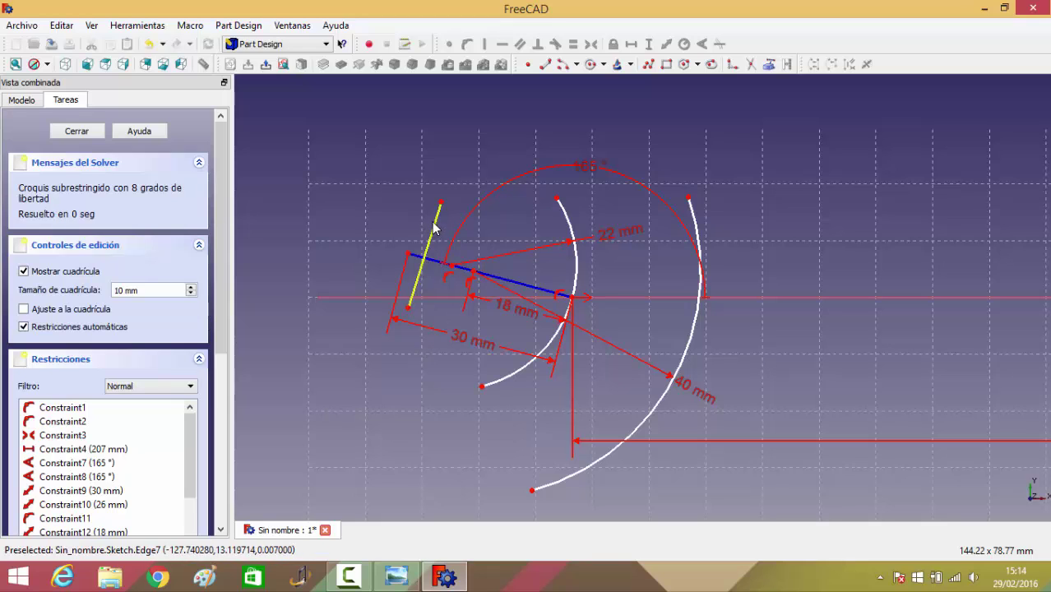
pyautogui.click(423, 253)
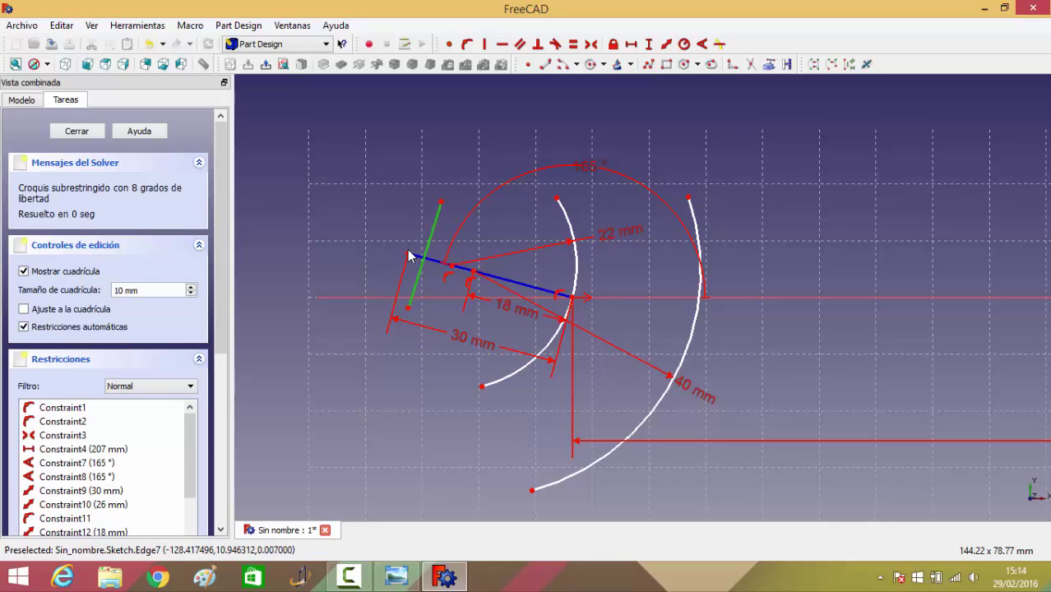
pyautogui.click(409, 253)
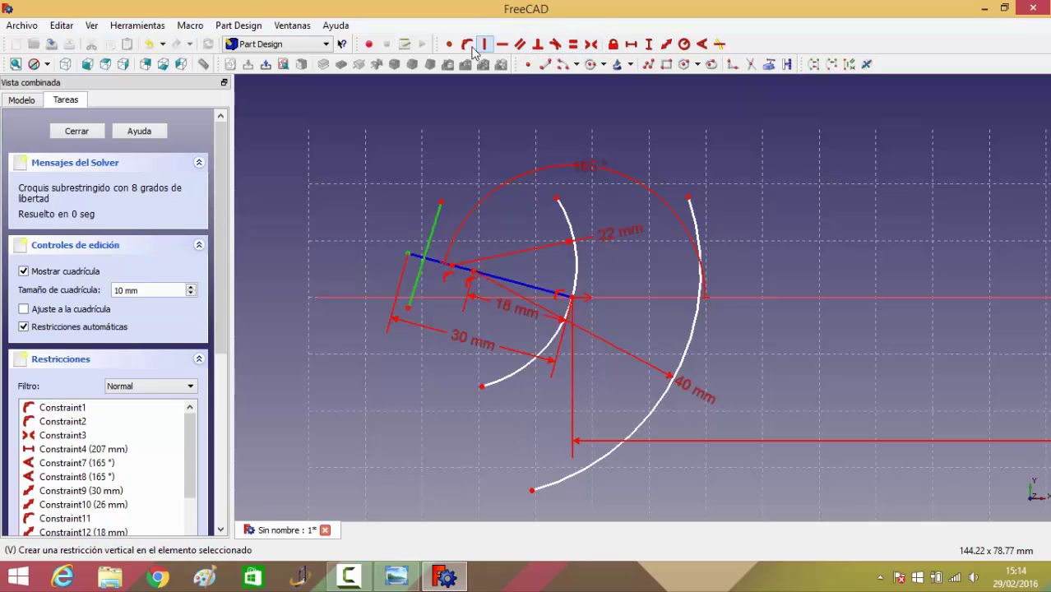
pyautogui.click(466, 44)
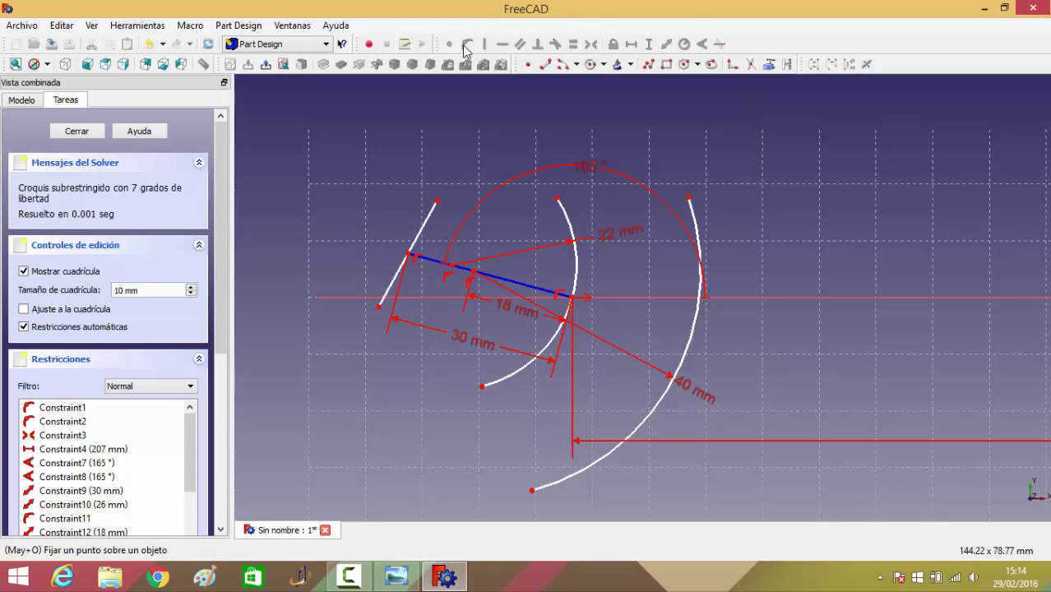
pyautogui.click(437, 203)
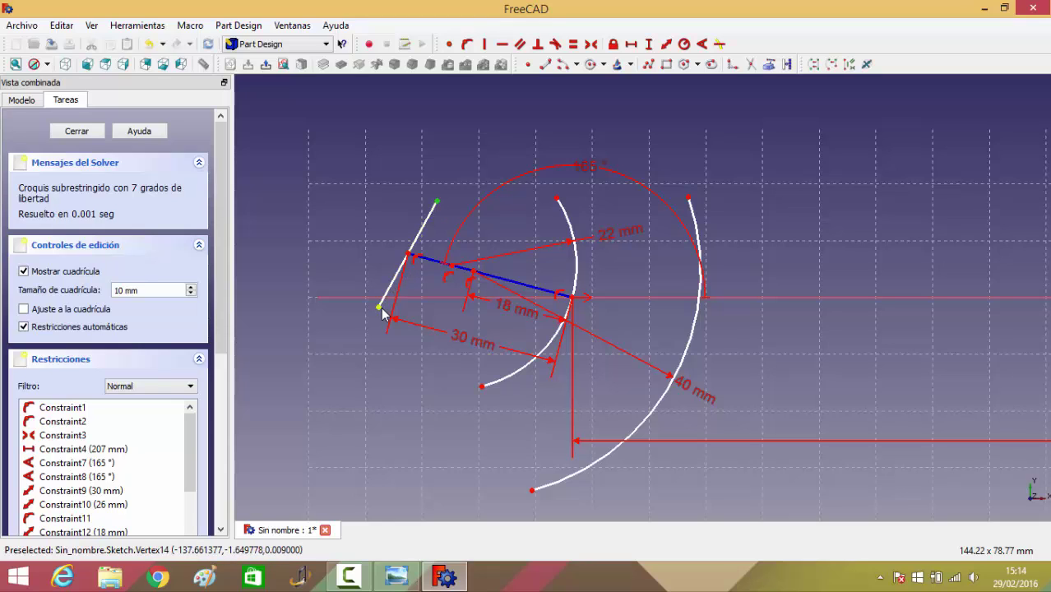
pyautogui.click(427, 259)
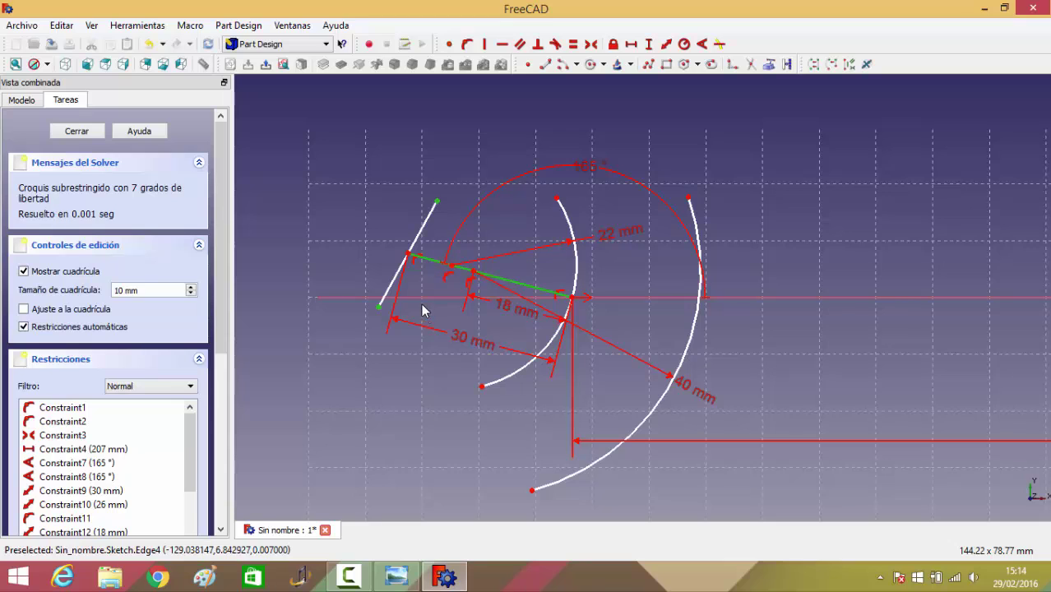
pyautogui.click(588, 46)
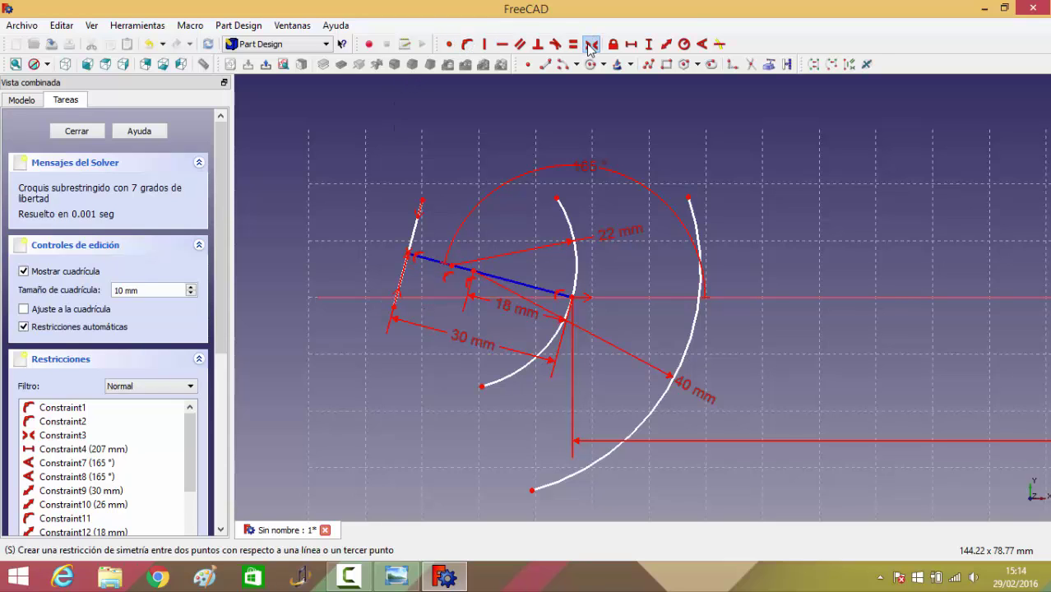
# Step: Give the short line a 30 mm length, make it construction geometry, and move its dimension left
pyautogui.click(413, 237)
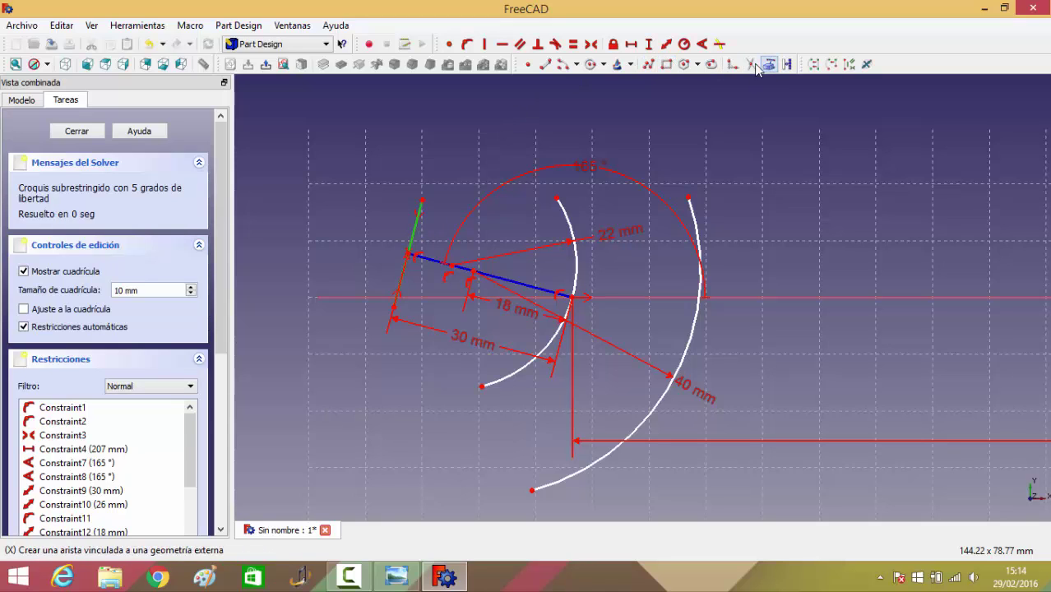
pyautogui.click(667, 46)
pyautogui.write('3')
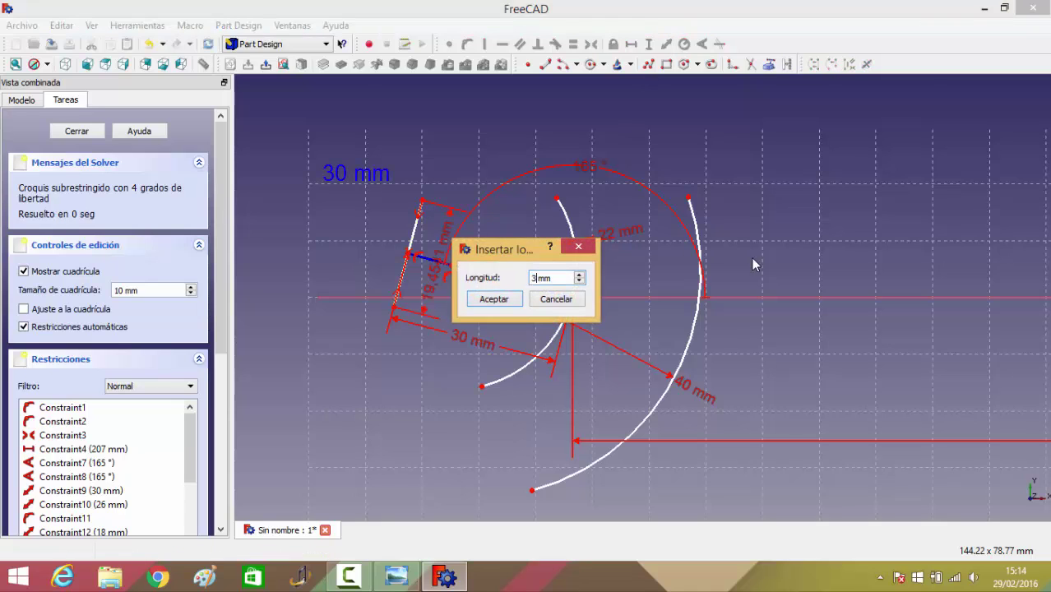
pyautogui.write('0')
pyautogui.press('Return')
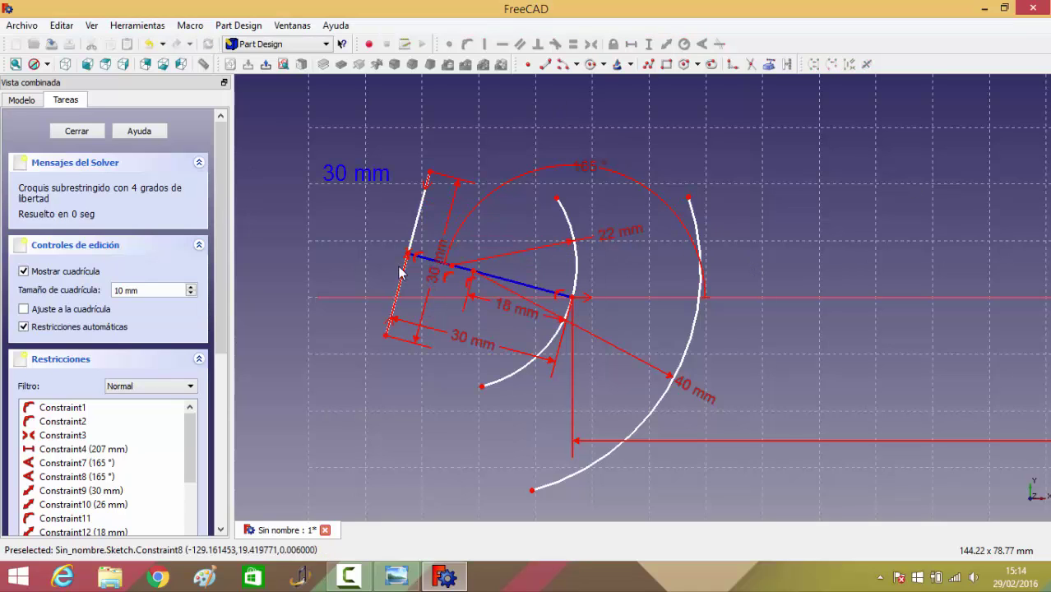
pyautogui.click(416, 223)
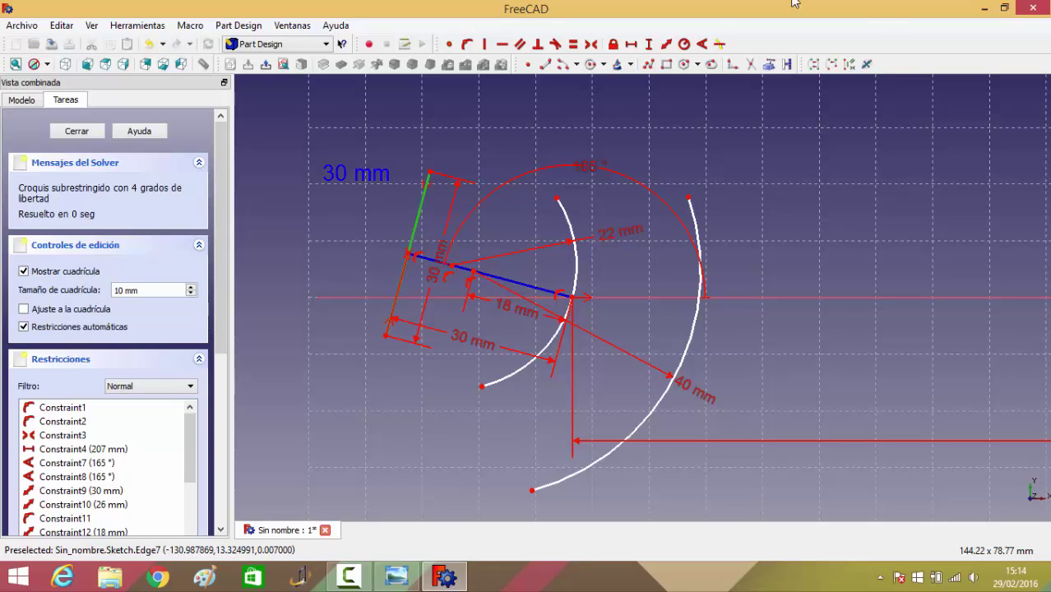
pyautogui.click(786, 66)
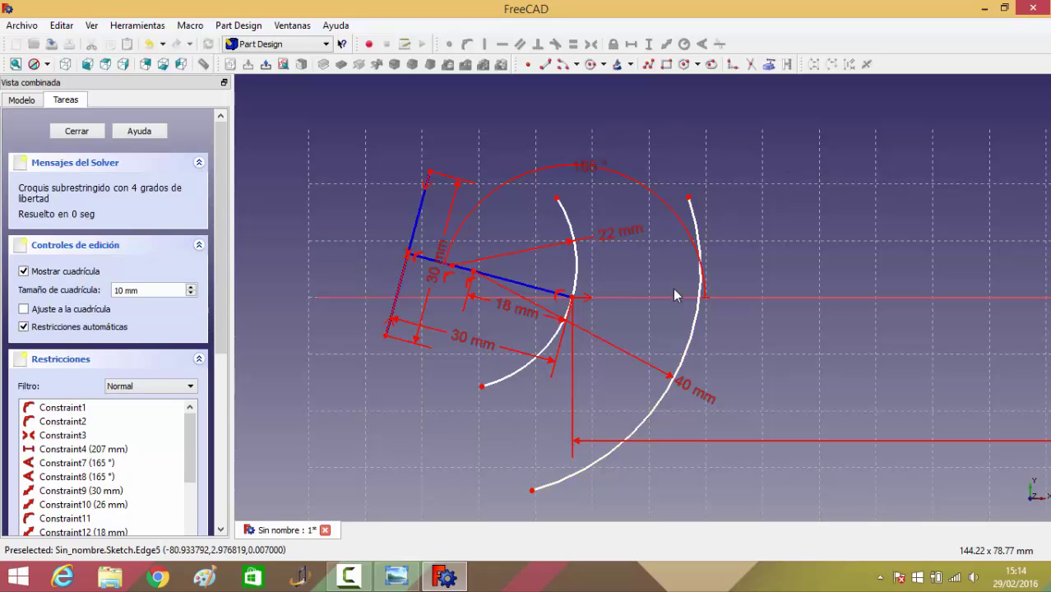
pyautogui.moveTo(435, 257); pyautogui.dragTo(273, 235)
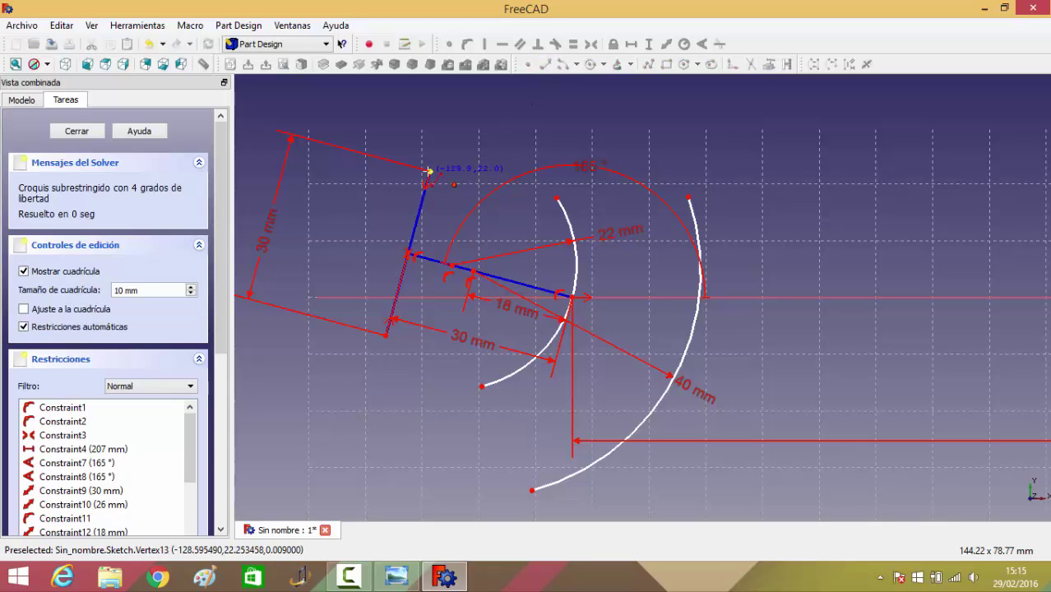
# Step: Draw jaw lines from both ends of the 30 mm line to the inner arc's ends
pyautogui.click(428, 171)
pyautogui.click(557, 197)
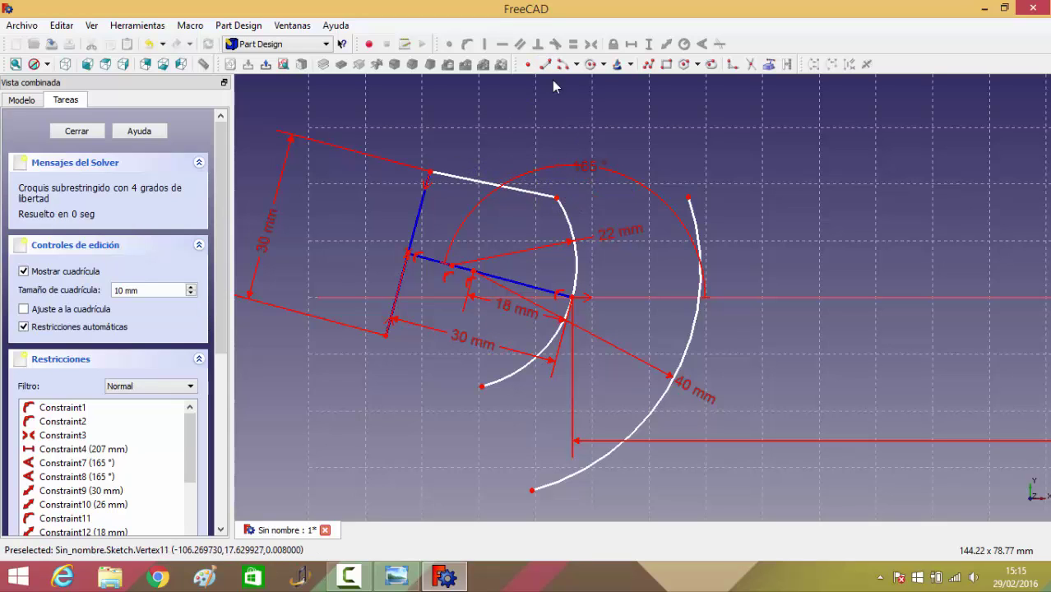
pyautogui.click(544, 63)
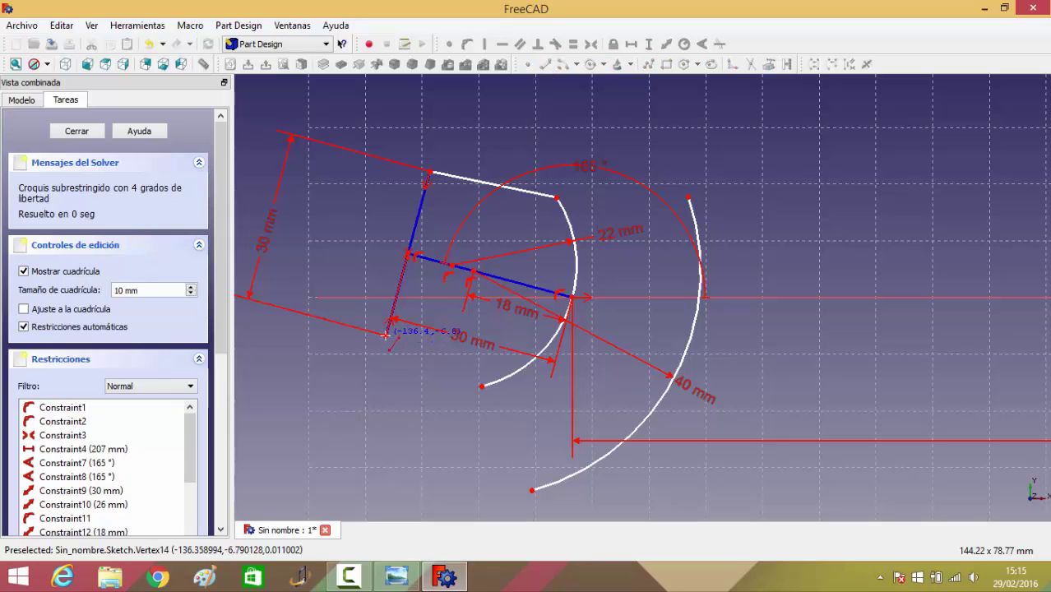
pyautogui.click(385, 334)
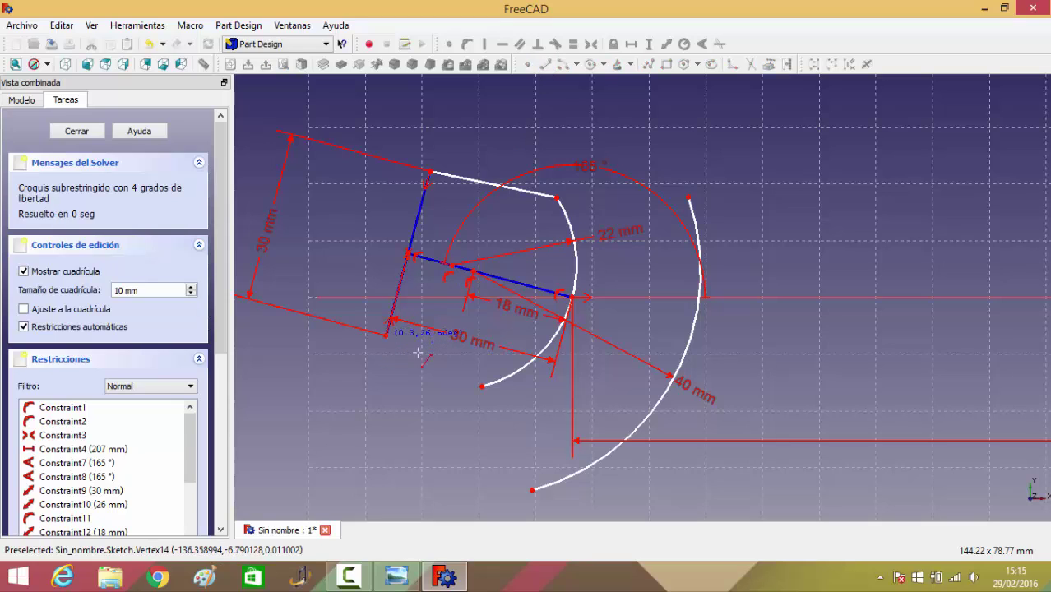
pyautogui.click(482, 385)
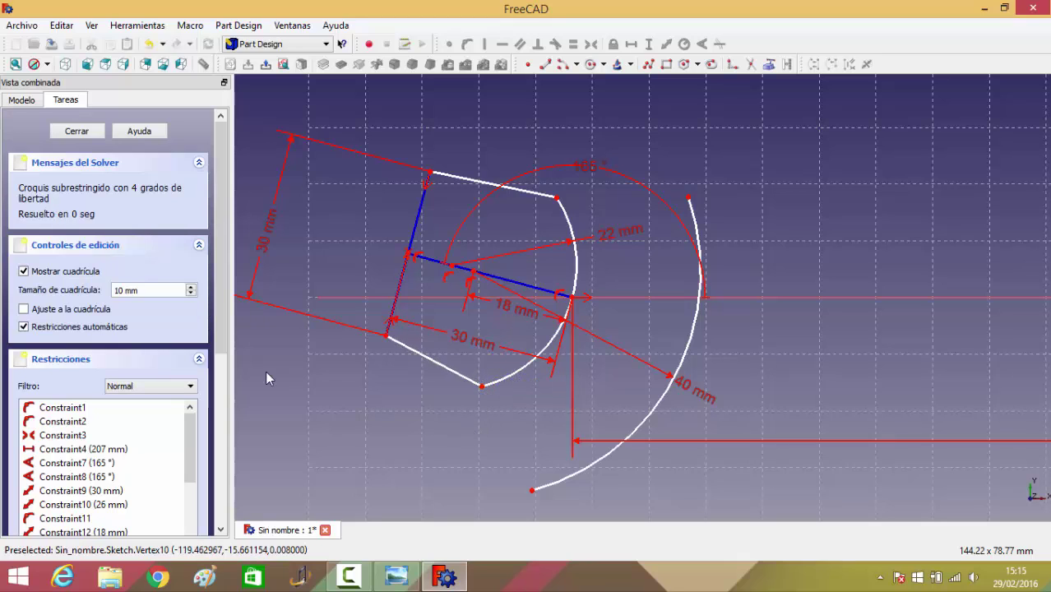
# Step: Make both jaw lines parallel to the centre line
pyautogui.click(529, 286)
pyautogui.click(529, 198)
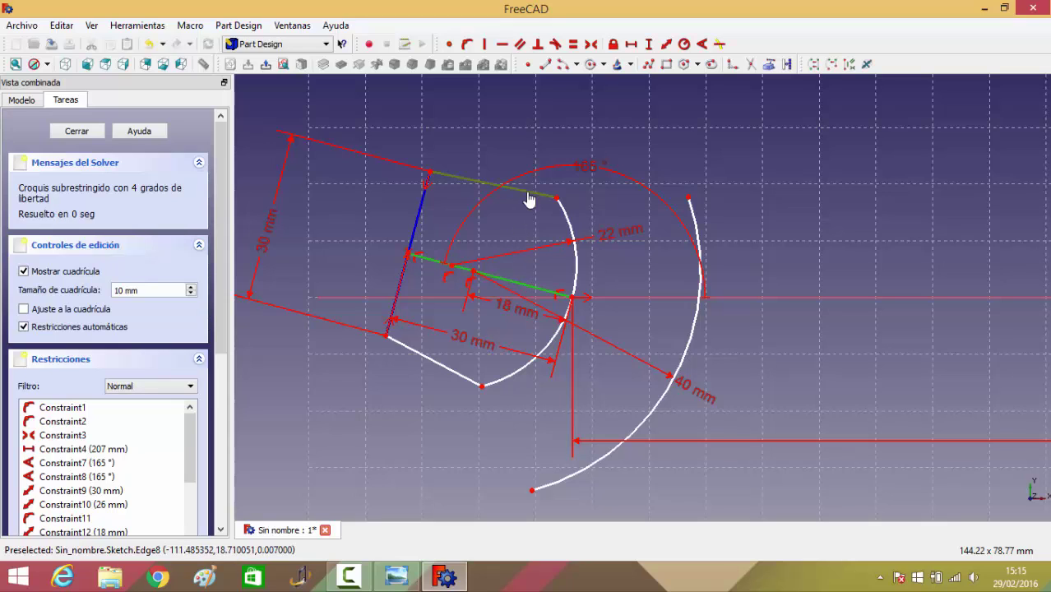
pyautogui.click(520, 46)
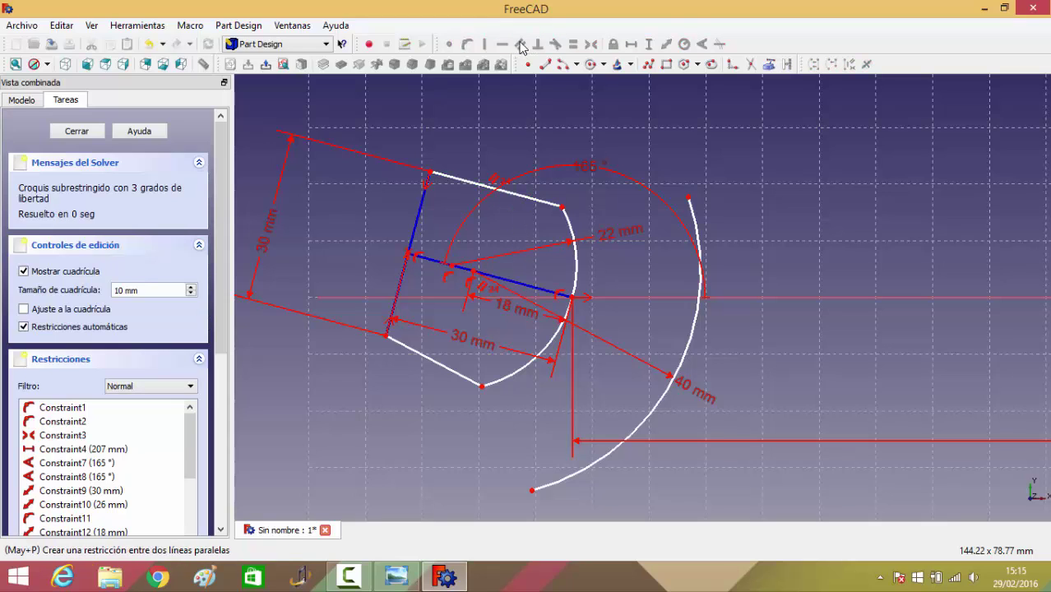
pyautogui.click(463, 272)
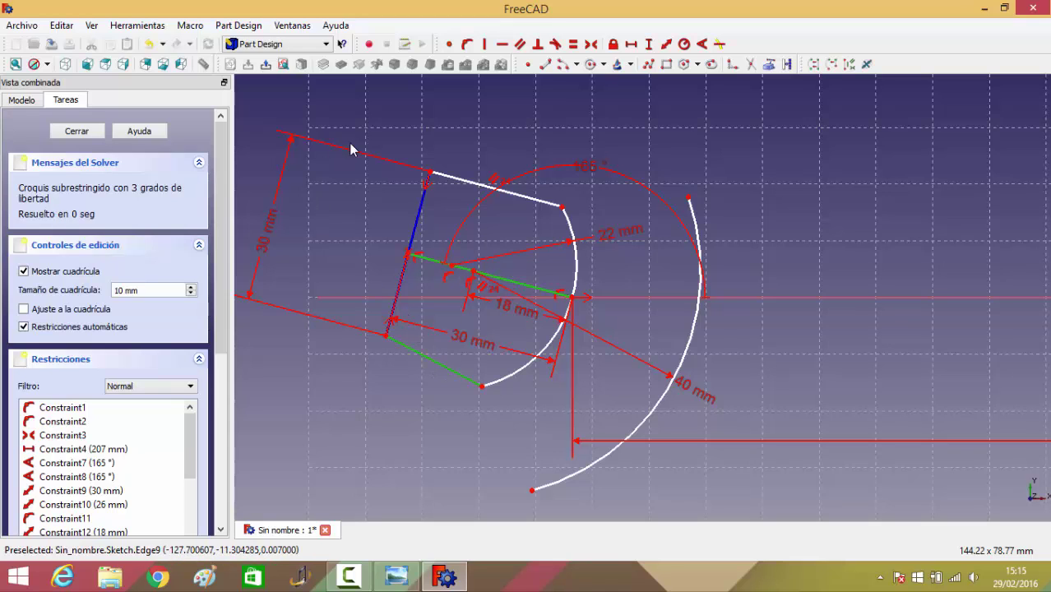
pyautogui.click(520, 46)
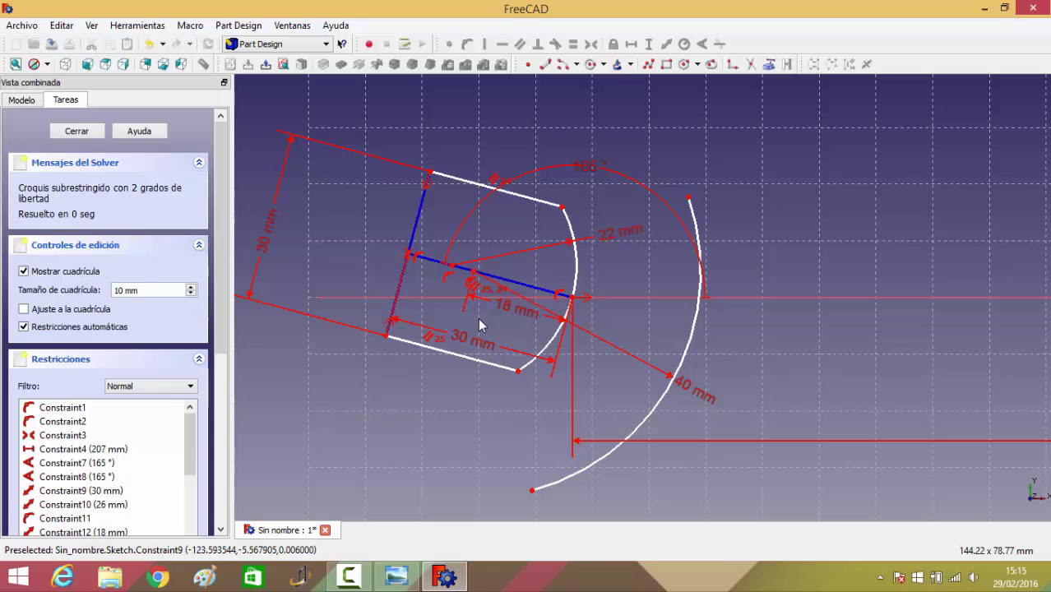
# Step: Draw short edge lines extending from the upper and lower jaw corners
pyautogui.click(548, 69)
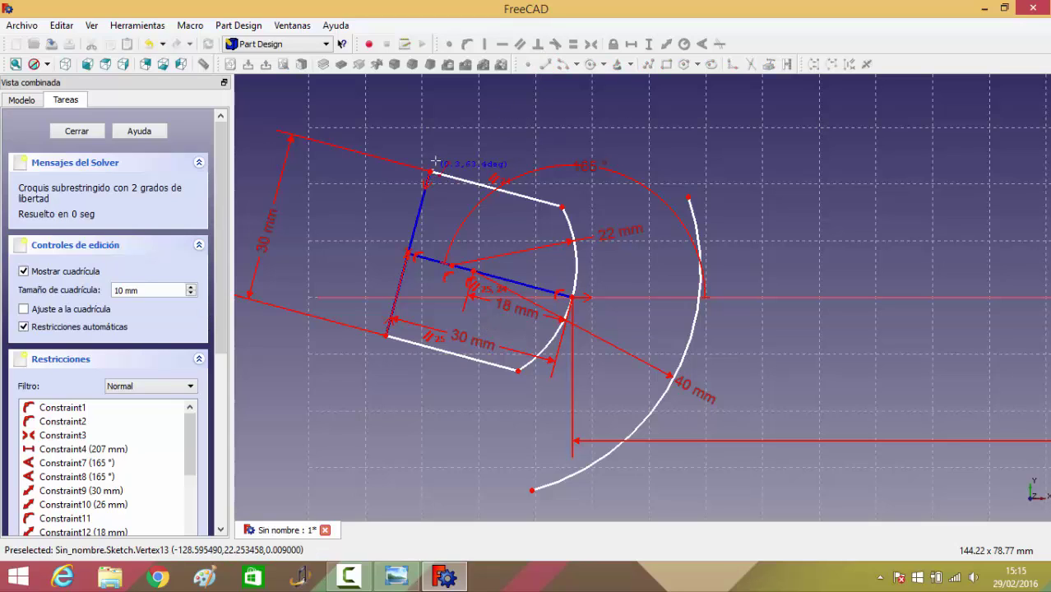
pyautogui.click(435, 162)
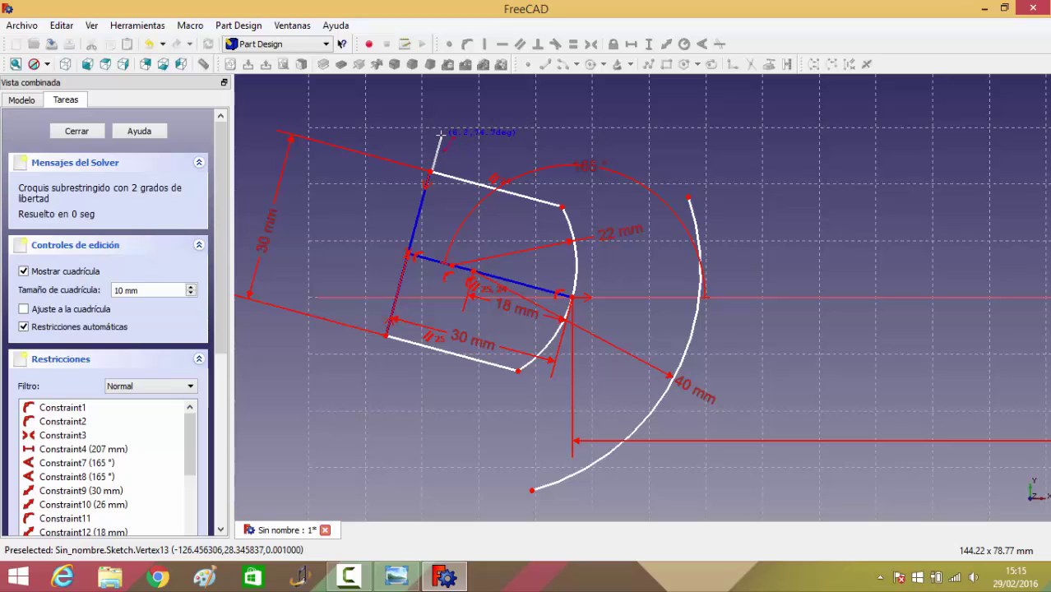
pyautogui.click(546, 64)
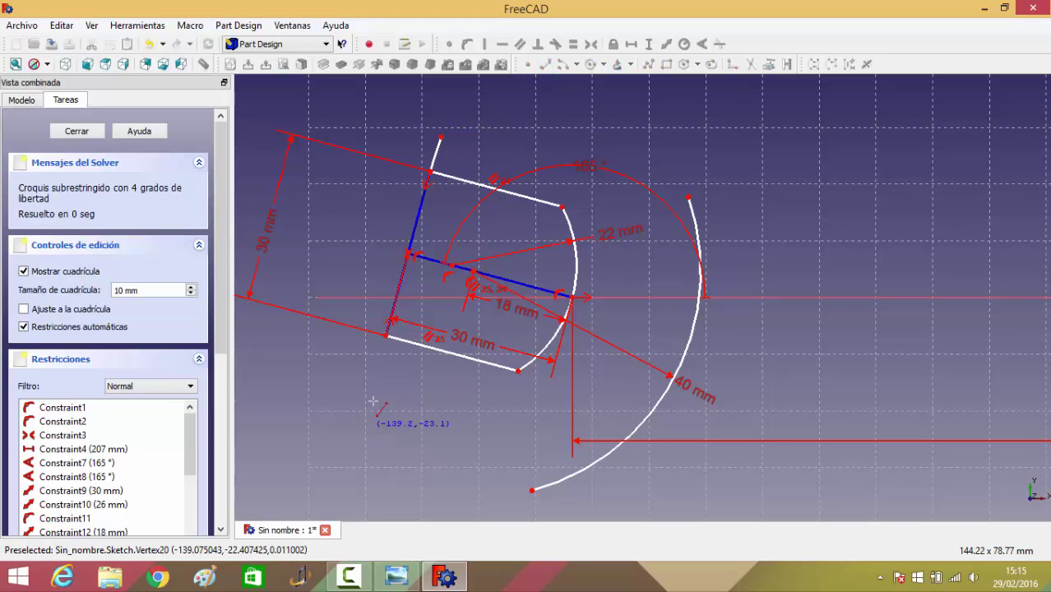
pyautogui.click(385, 338)
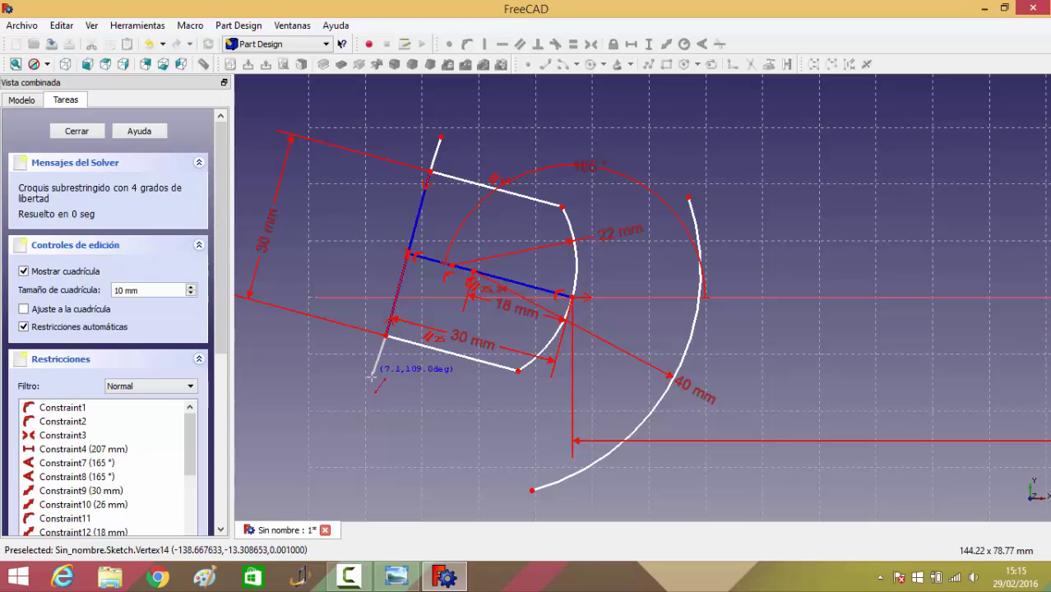
pyautogui.click(380, 371)
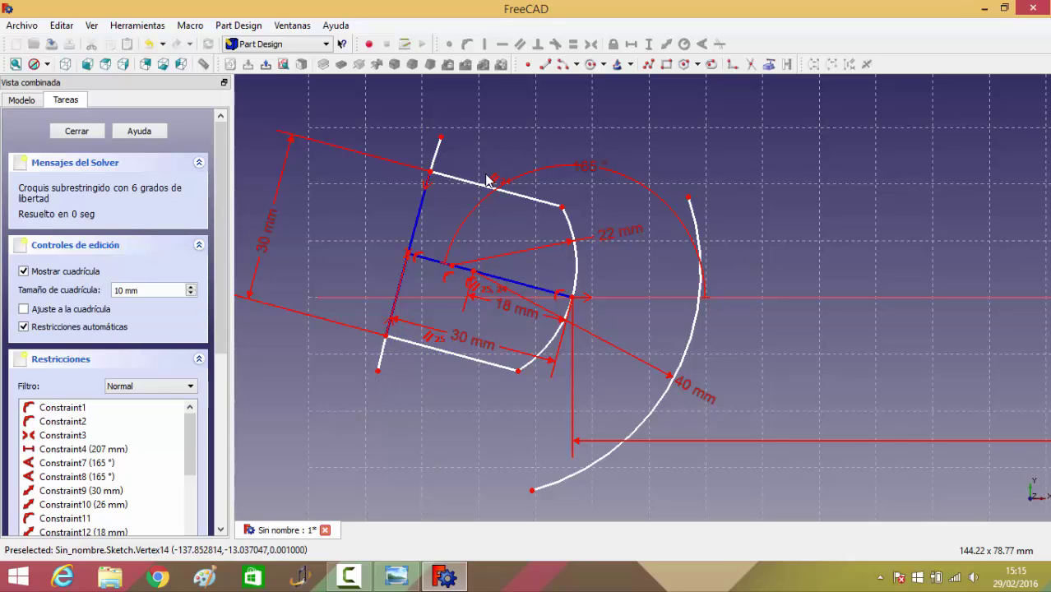
# Step: Draw upper and lower outer arcs centred on the jaw centre point, starting at the jaw edges
pyautogui.click(564, 66)
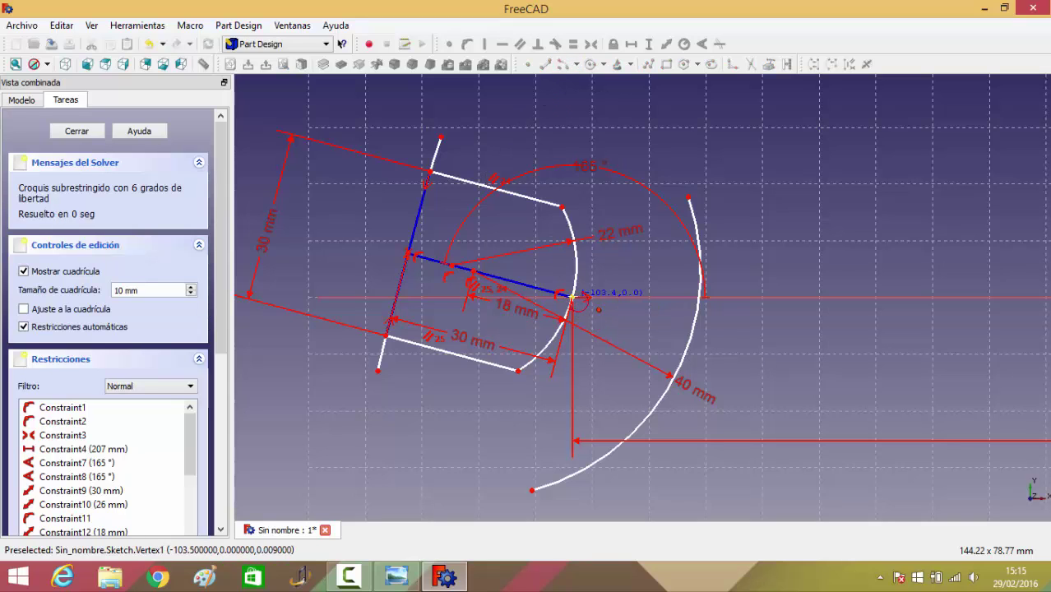
pyautogui.click(571, 298)
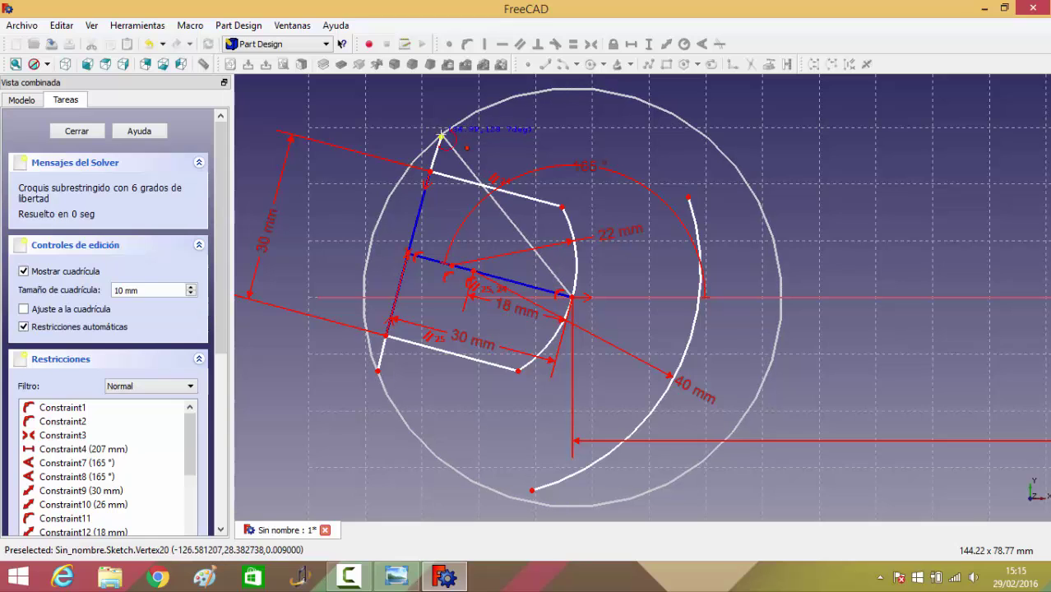
pyautogui.click(441, 138)
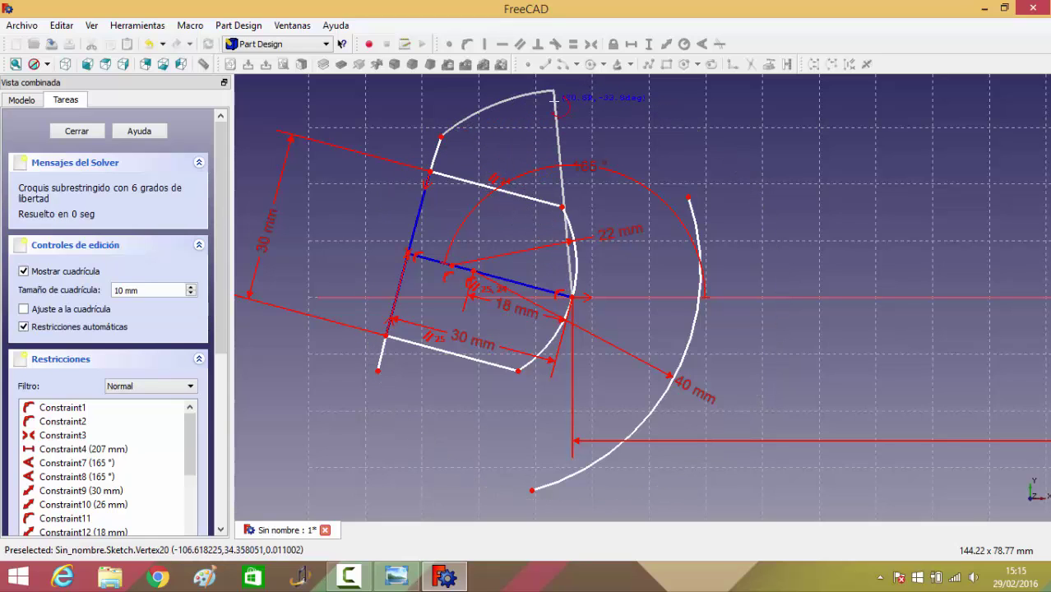
pyautogui.click(553, 91)
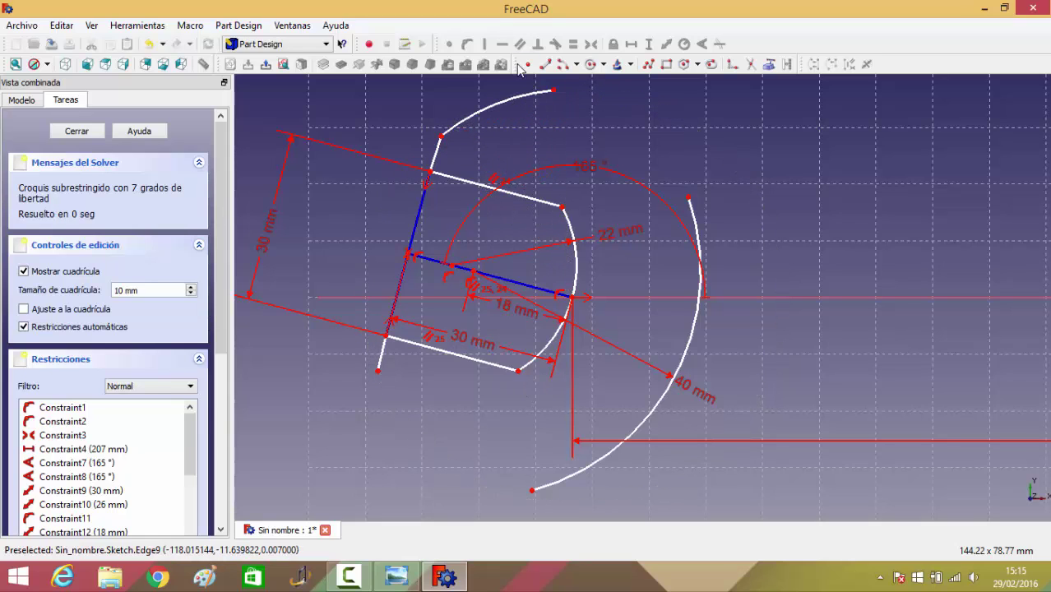
pyautogui.click(562, 66)
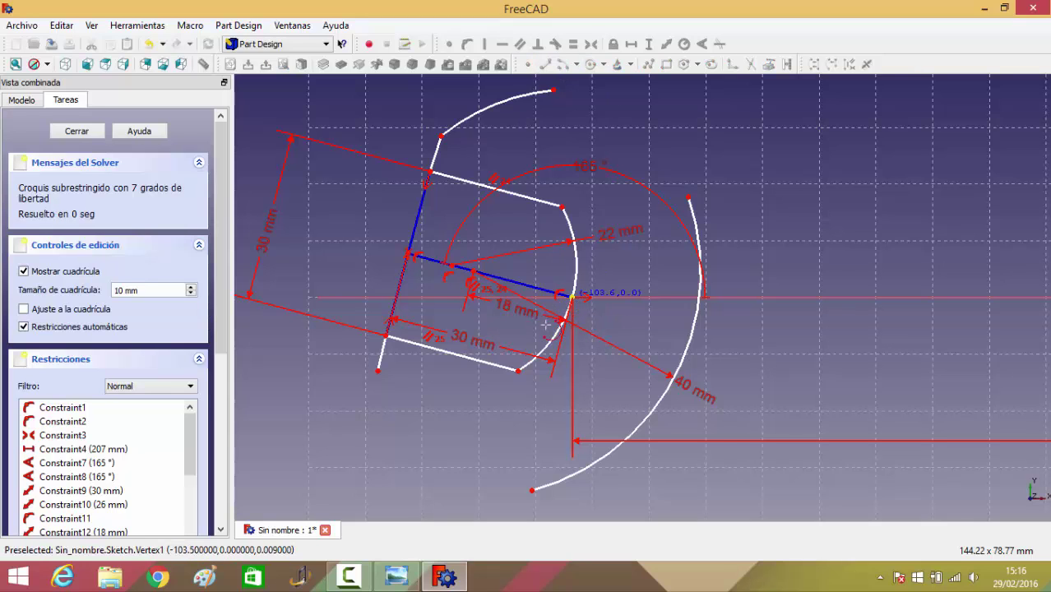
pyautogui.click(572, 296)
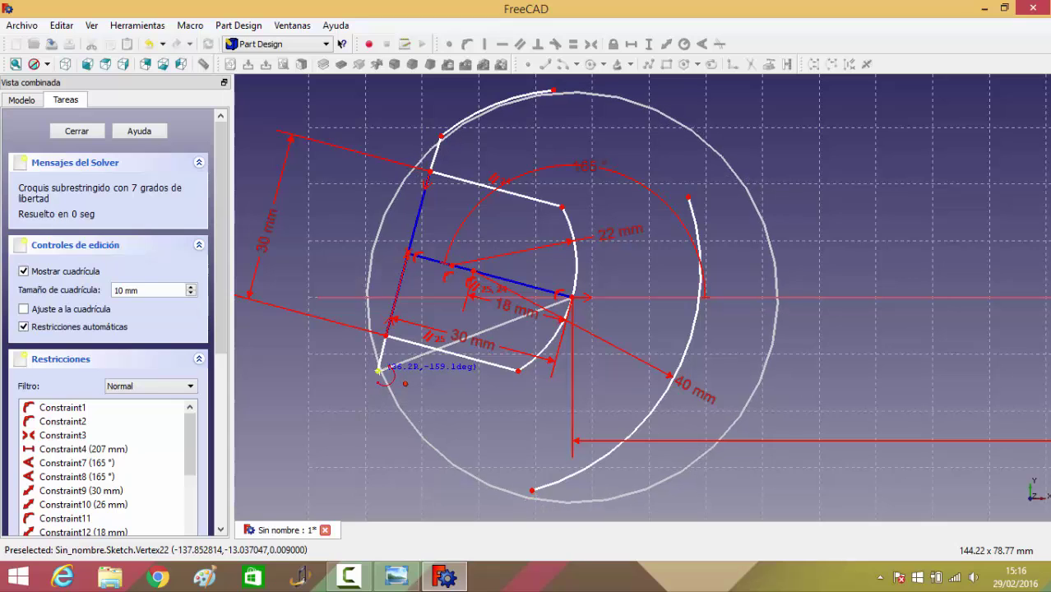
pyautogui.click(379, 371)
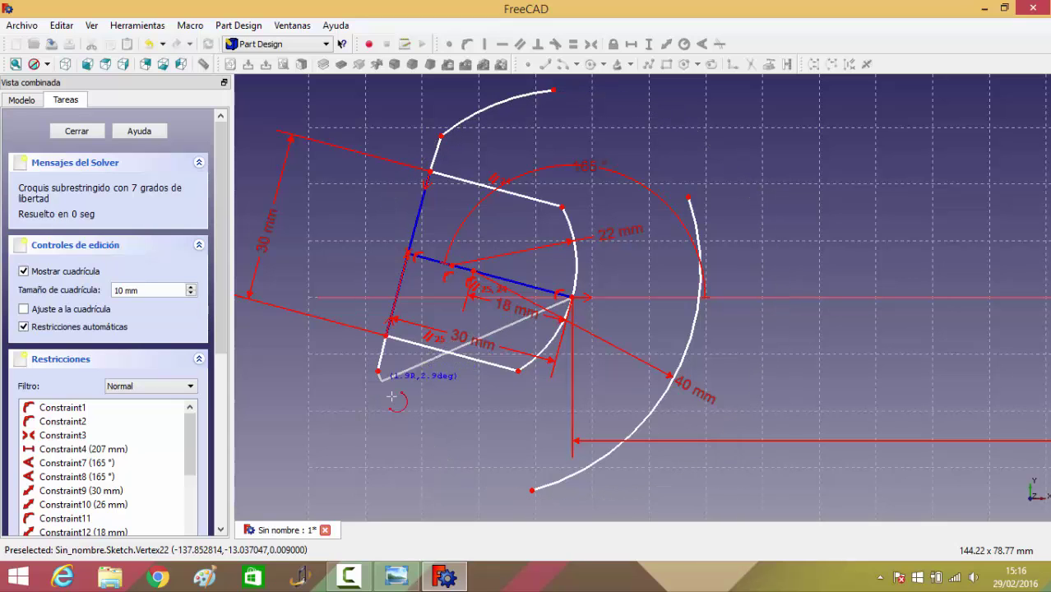
pyautogui.click(444, 450)
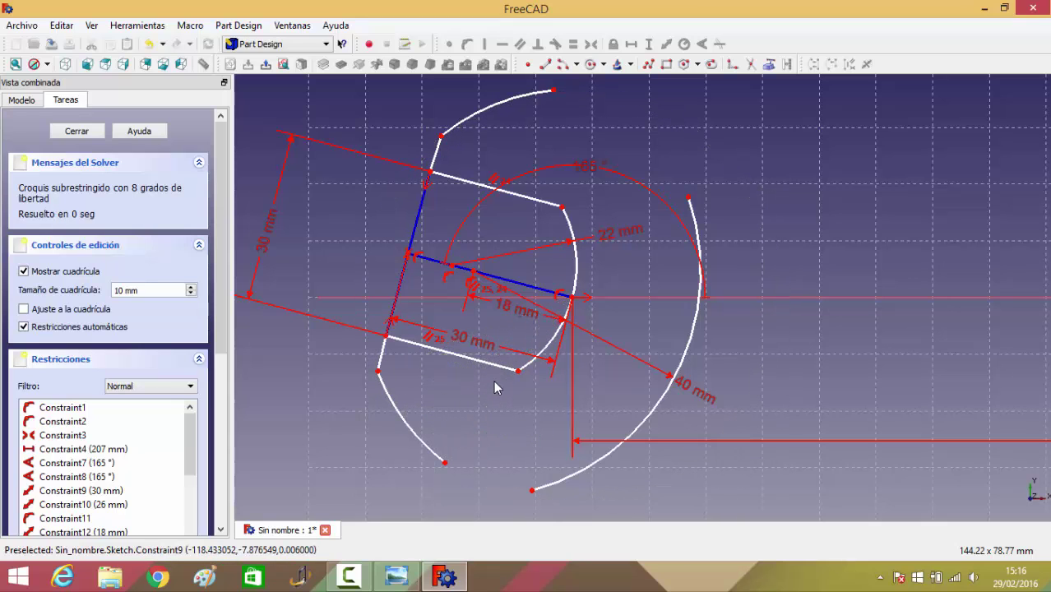
# Step: Make the upper and lower short jaw edges perpendicular to their jaw lines
pyautogui.click(437, 153)
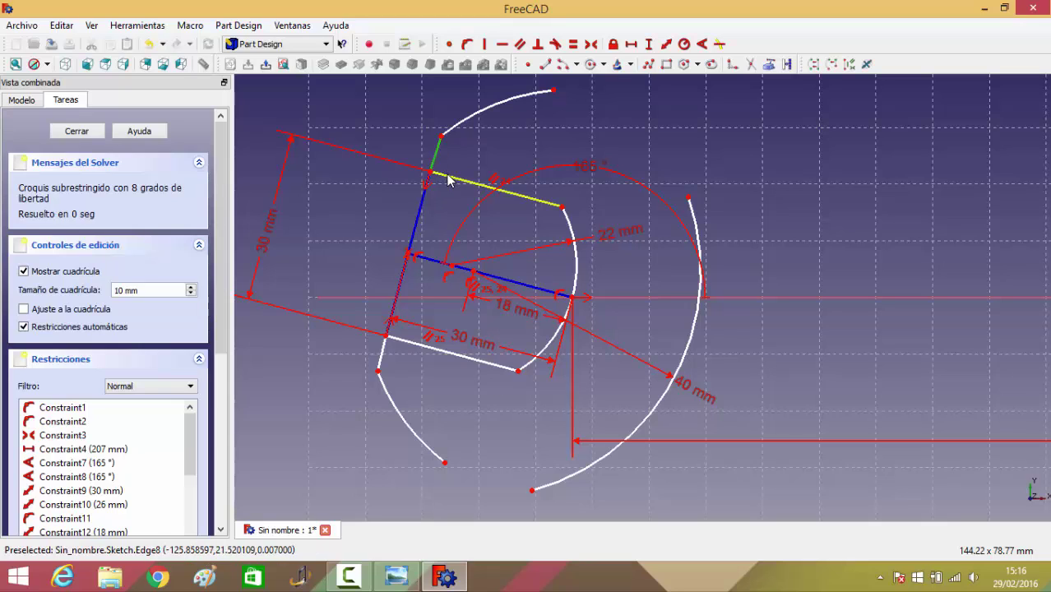
pyautogui.click(449, 181)
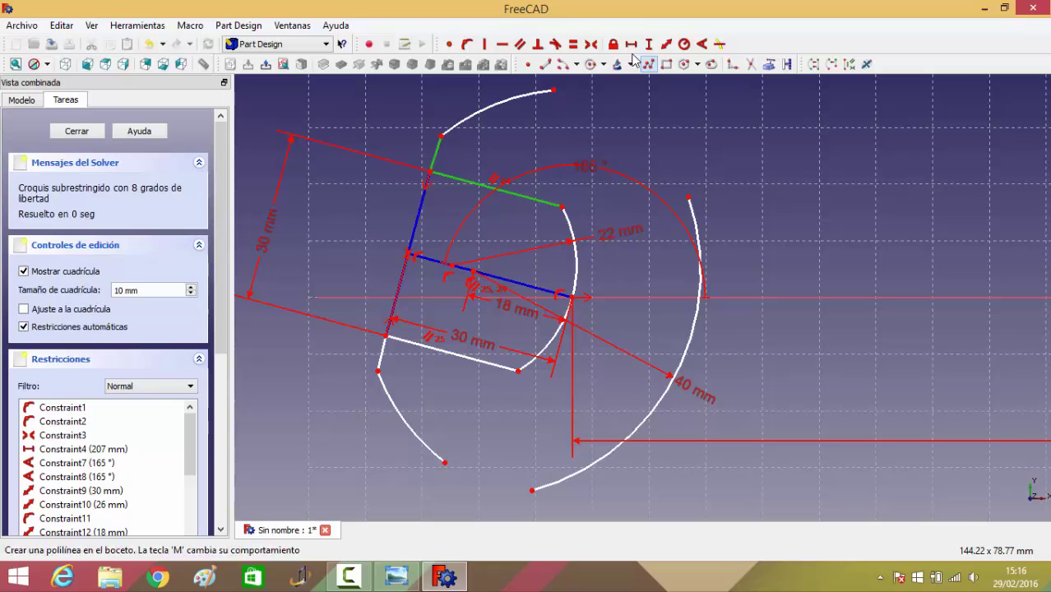
pyautogui.click(538, 44)
pyautogui.click(538, 44)
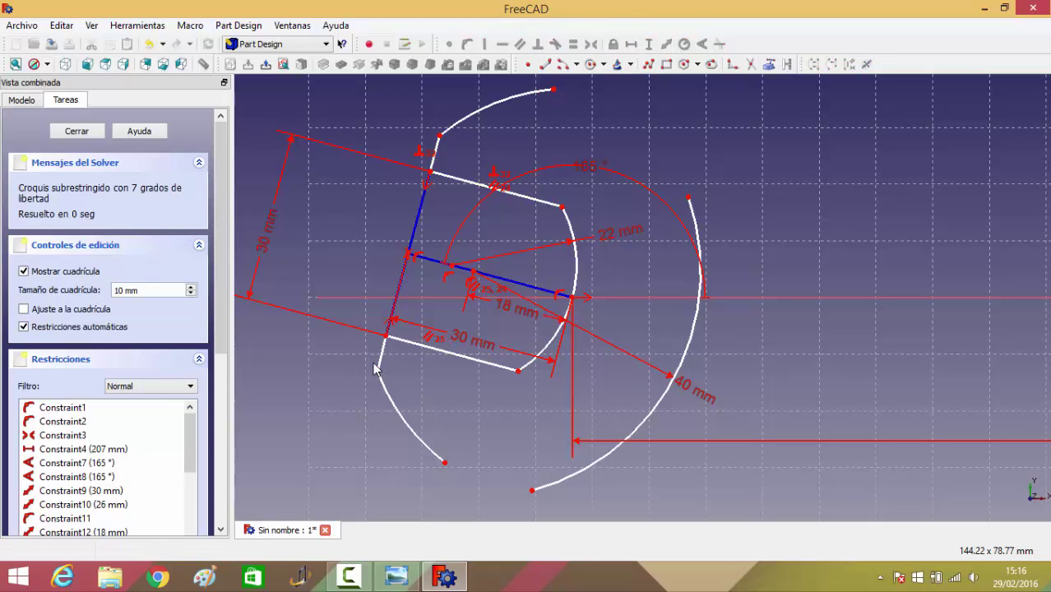
pyautogui.click(416, 345)
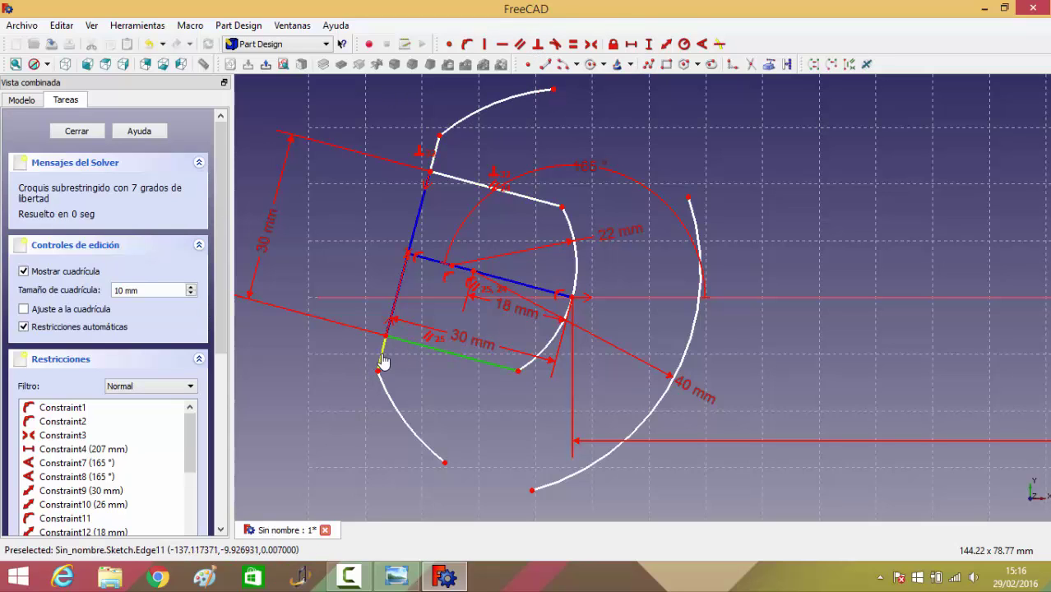
pyautogui.click(382, 355)
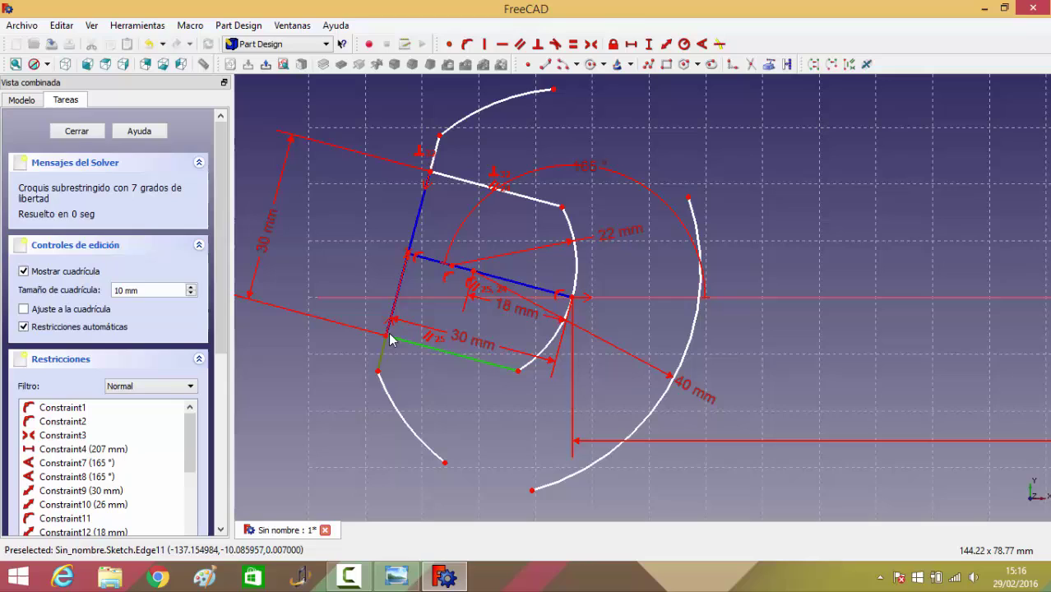
pyautogui.click(539, 46)
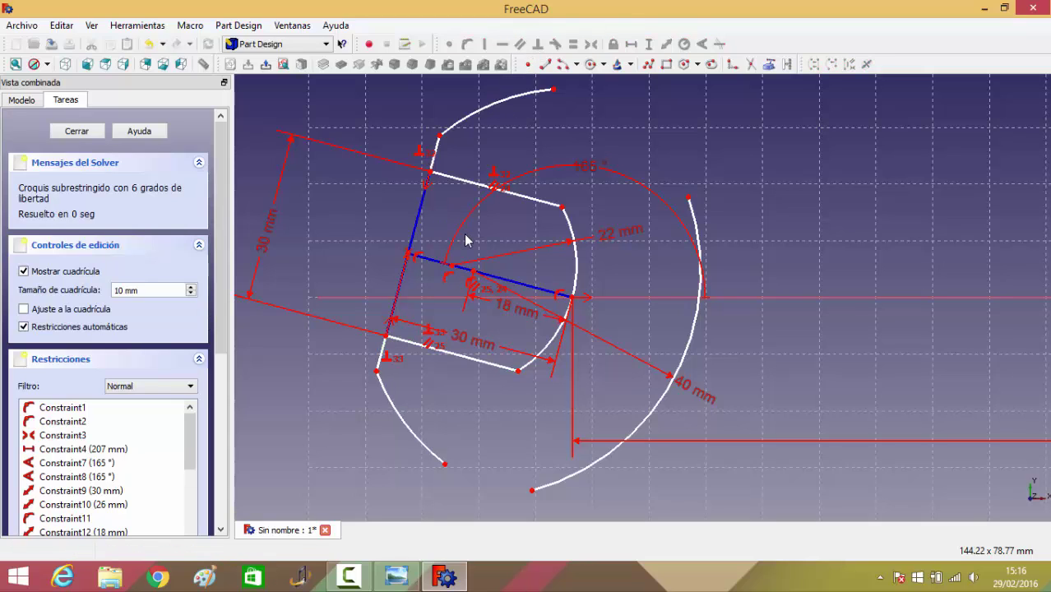
# Step: Set the upper outer arc to a 35 mm radius and make the lower arc equal to it
pyautogui.click(505, 99)
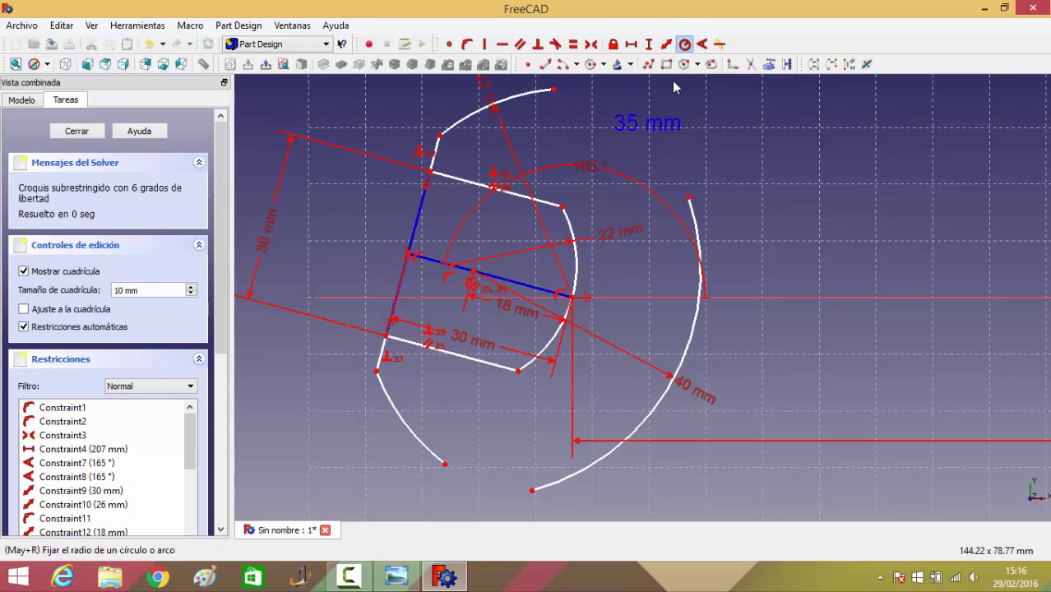
pyautogui.click(683, 44)
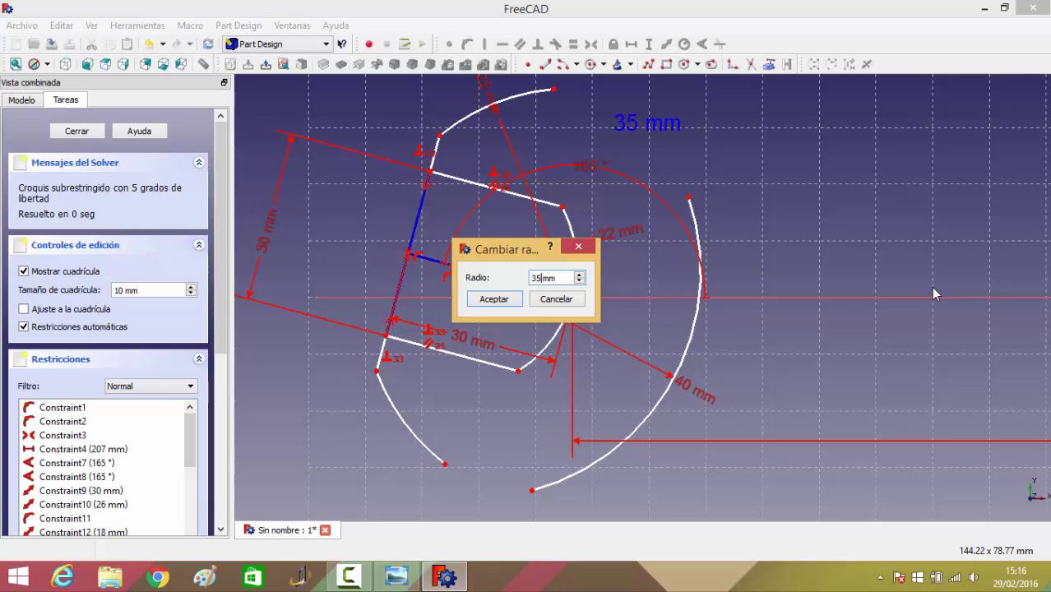
pyautogui.press('Return')
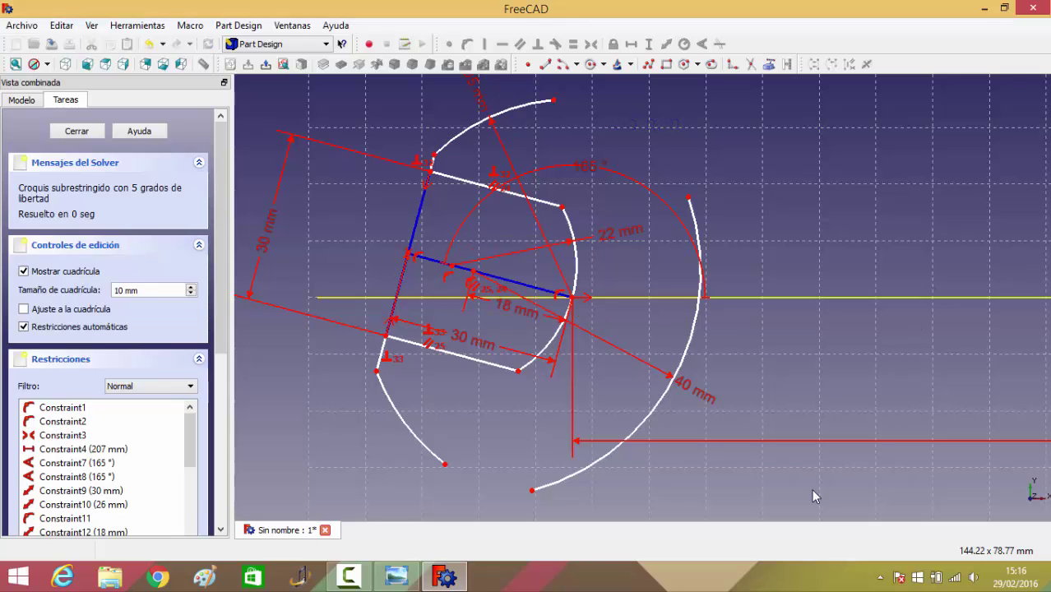
pyautogui.click(471, 133)
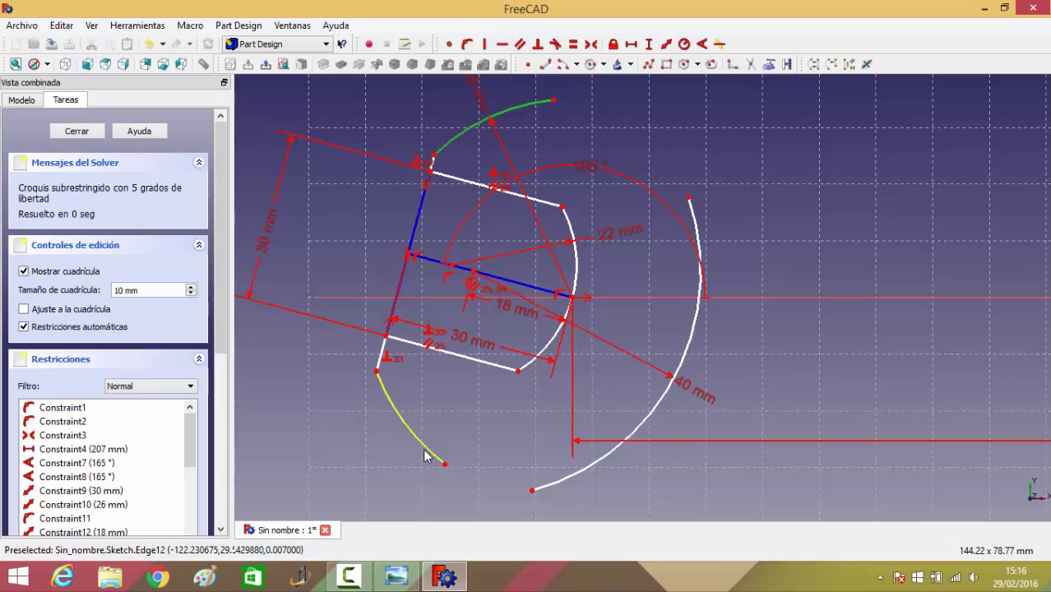
pyautogui.click(417, 441)
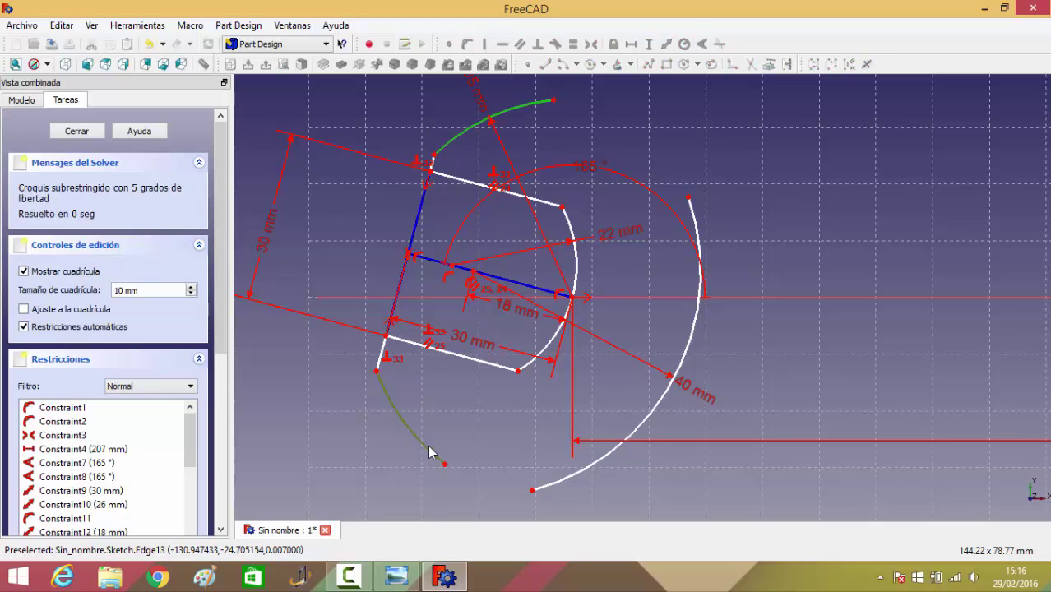
pyautogui.click(573, 44)
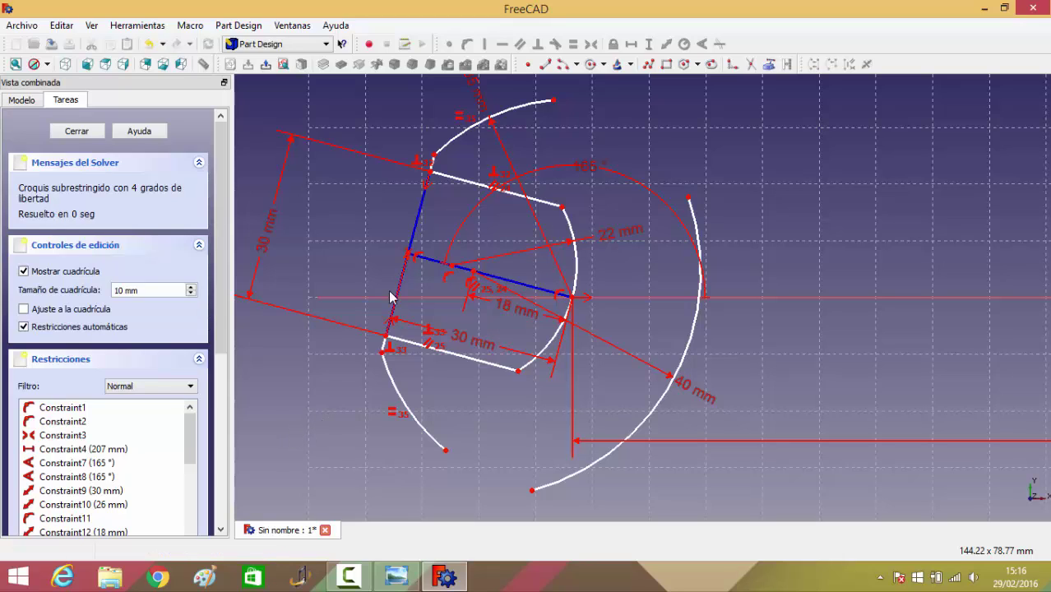
# Step: Draw a three-point arc at the upper right of the head outline, starting from the upper arc's end
pyautogui.click(576, 65)
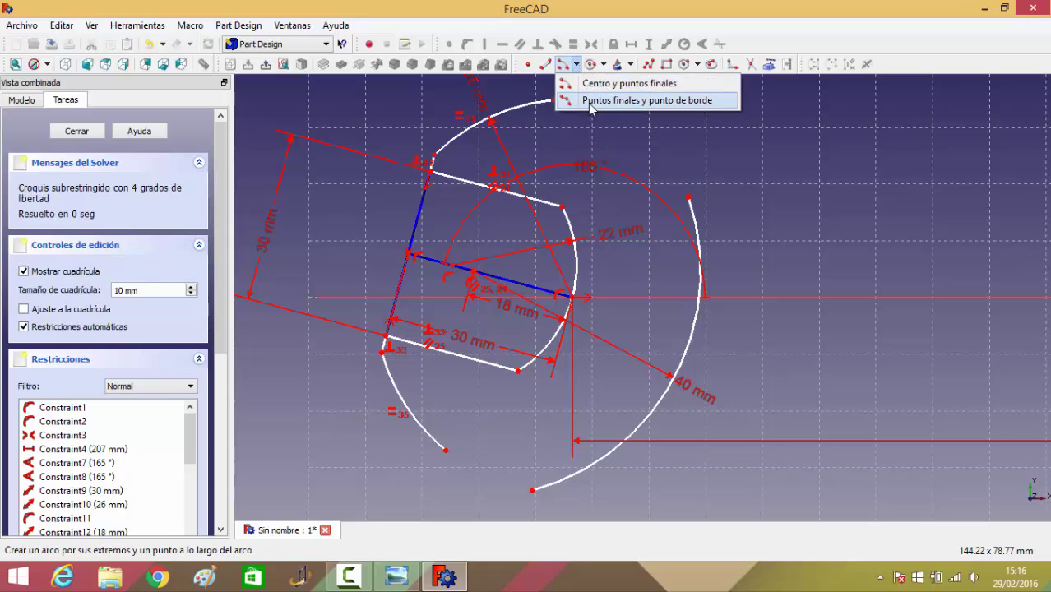
pyautogui.click(593, 102)
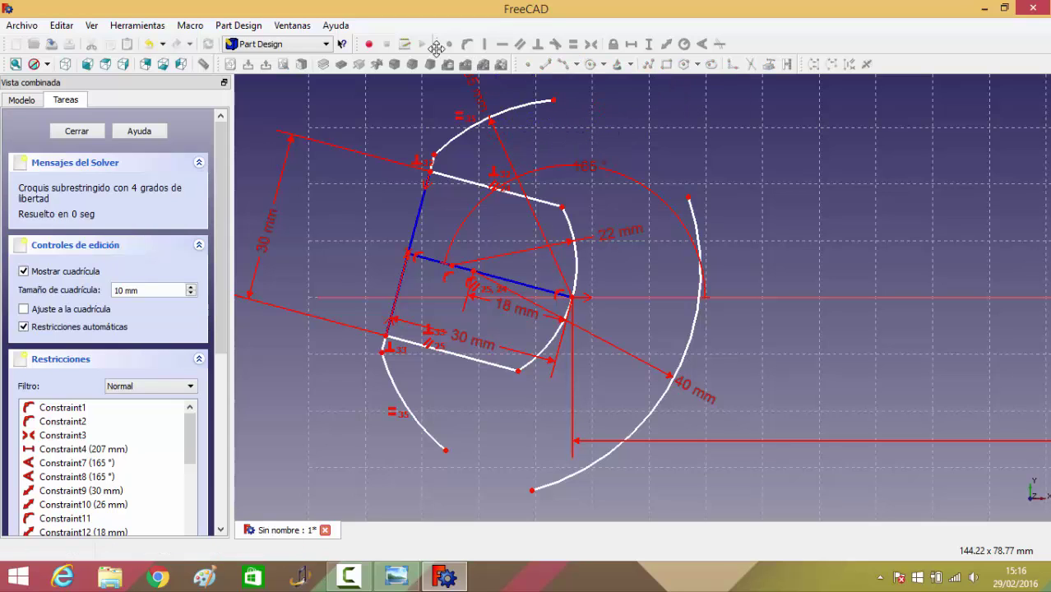
pyautogui.click(570, 107)
pyautogui.click(664, 158)
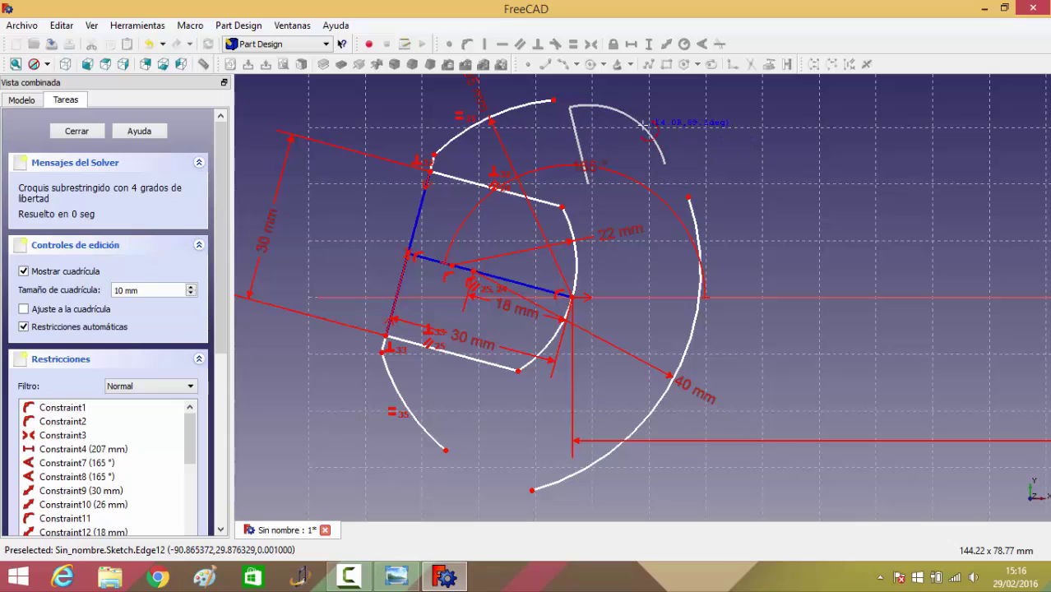
pyautogui.click(645, 123)
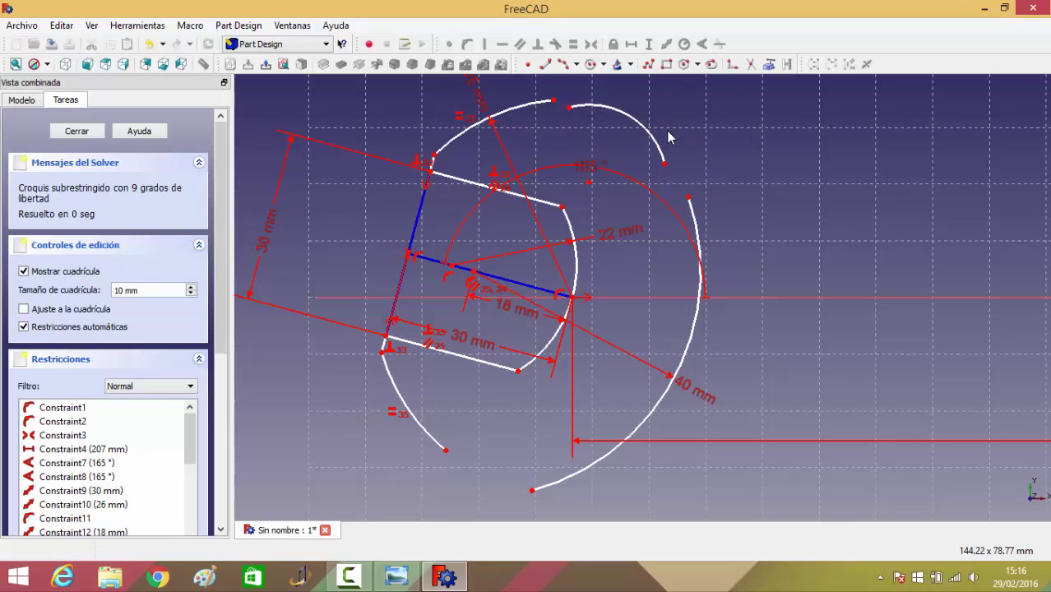
# Step: Draw a small centre-and-endpoints arc along the bottom of the head outline
pyautogui.click(563, 63)
pyautogui.click(494, 466)
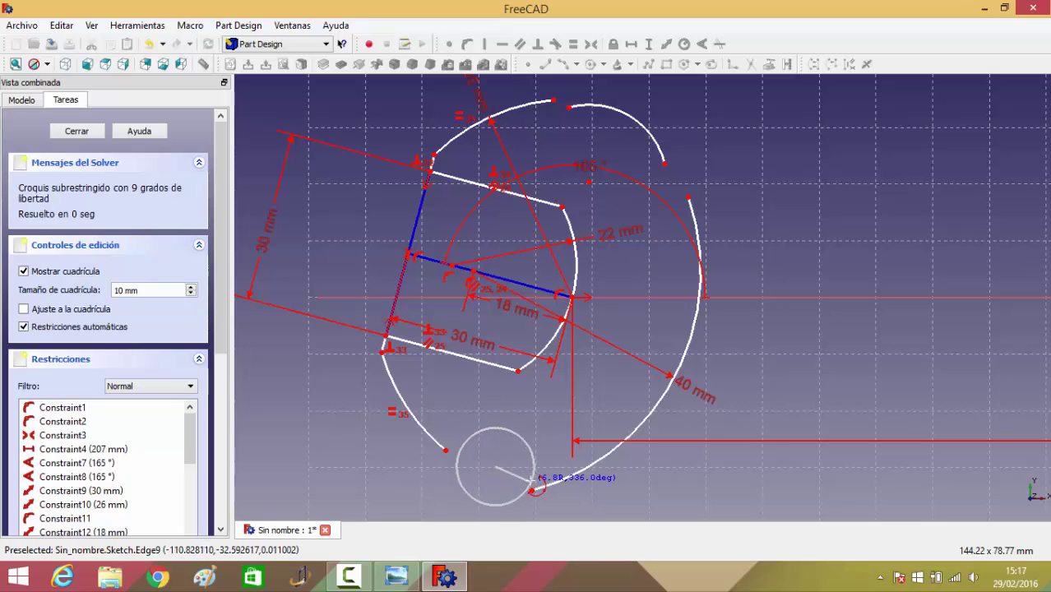
pyautogui.click(459, 451)
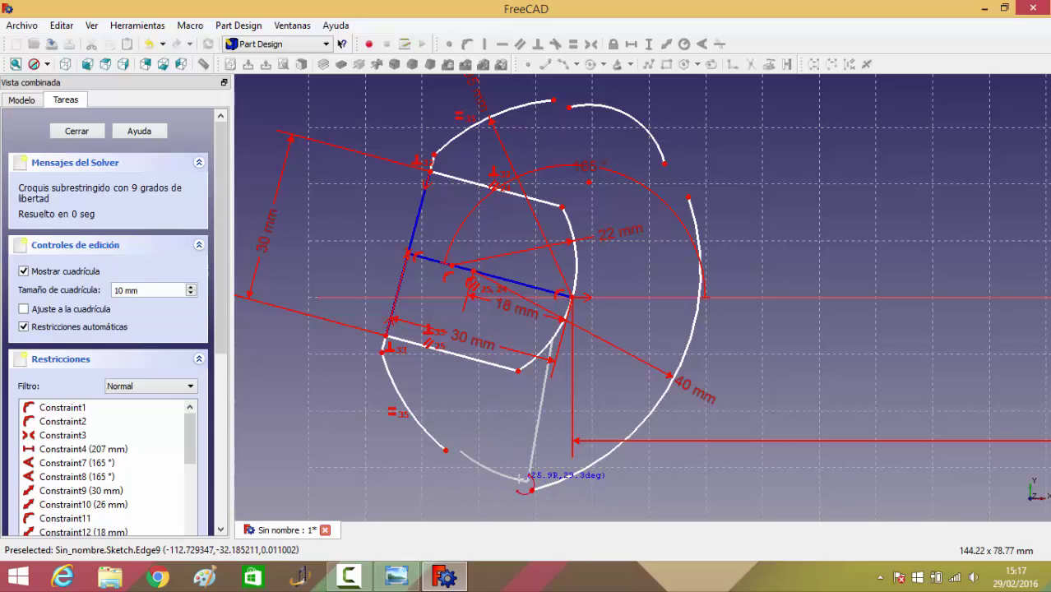
pyautogui.click(526, 481)
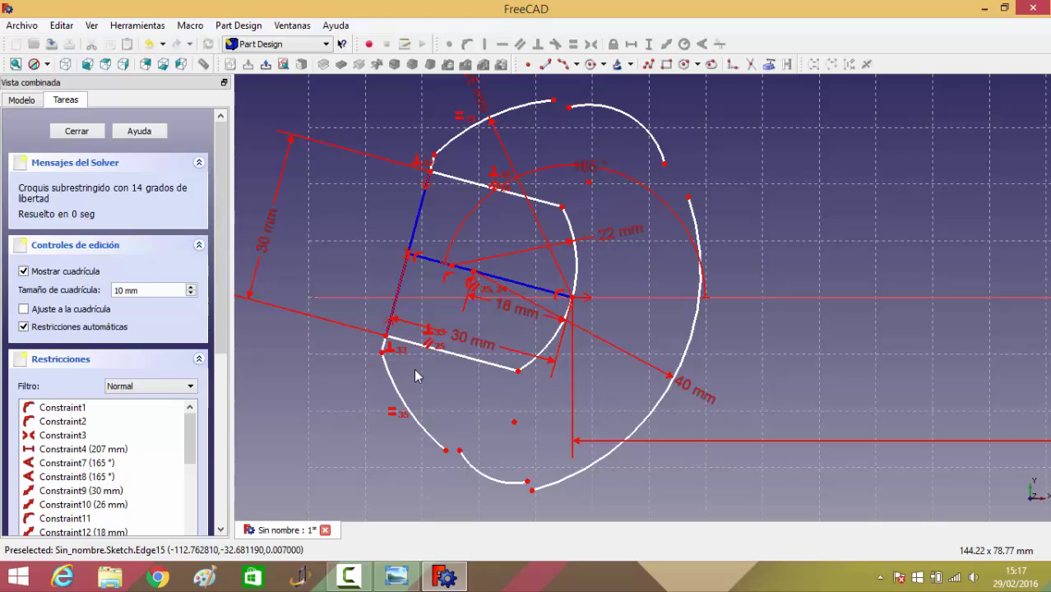
pyautogui.click(553, 101)
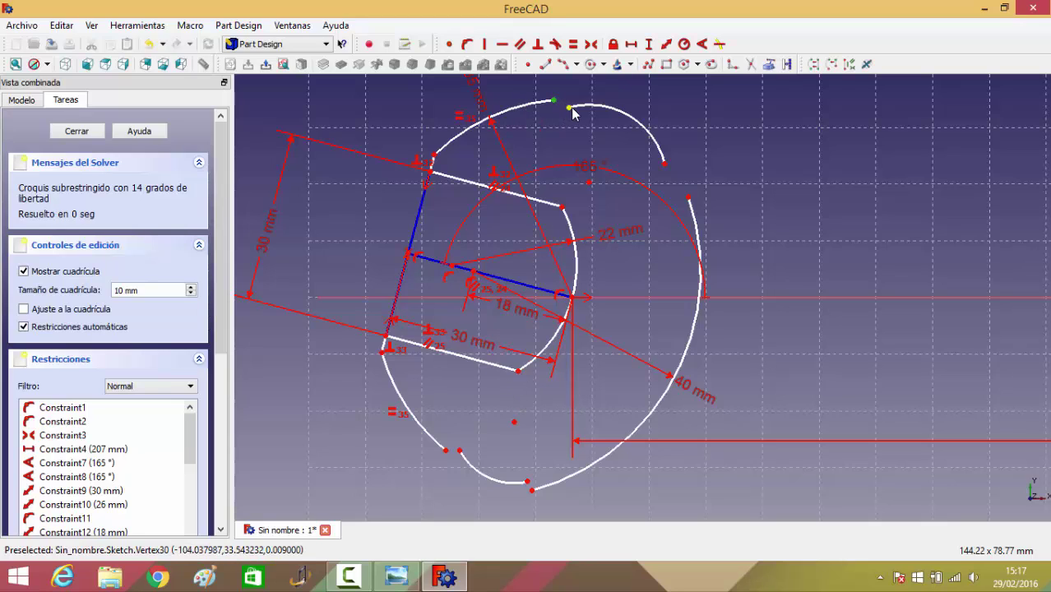
# Step: Make the upper-right, lower-left and bottom arc ends meet tangentially
pyautogui.click(555, 43)
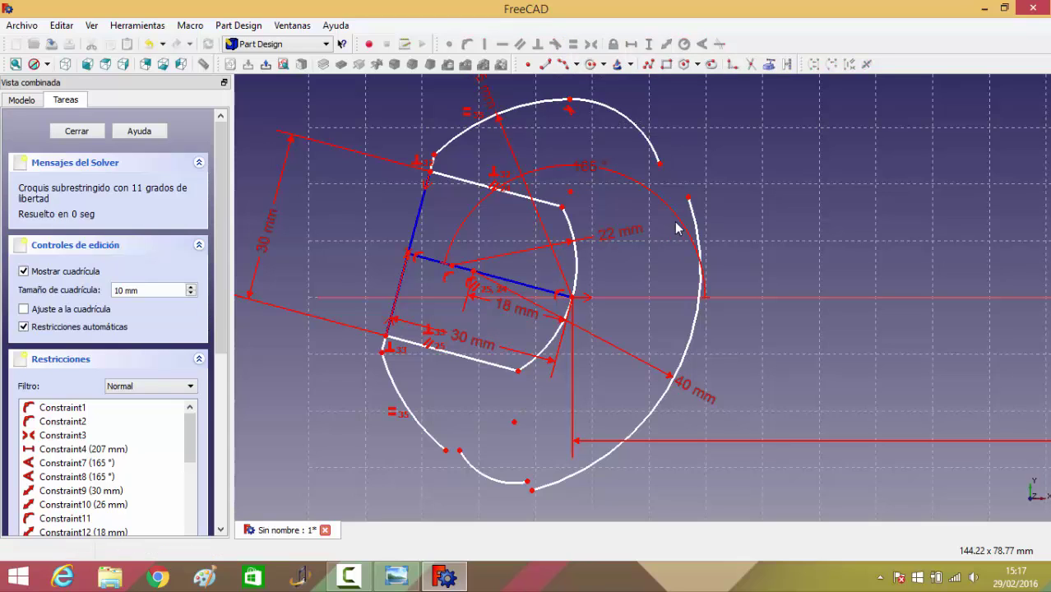
pyautogui.click(661, 165)
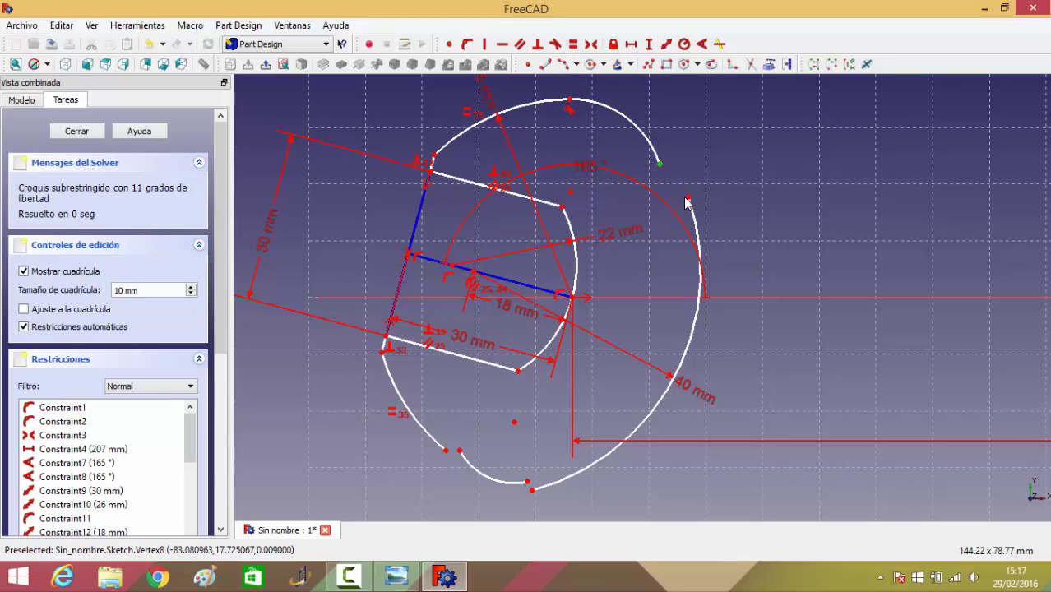
pyautogui.click(689, 198)
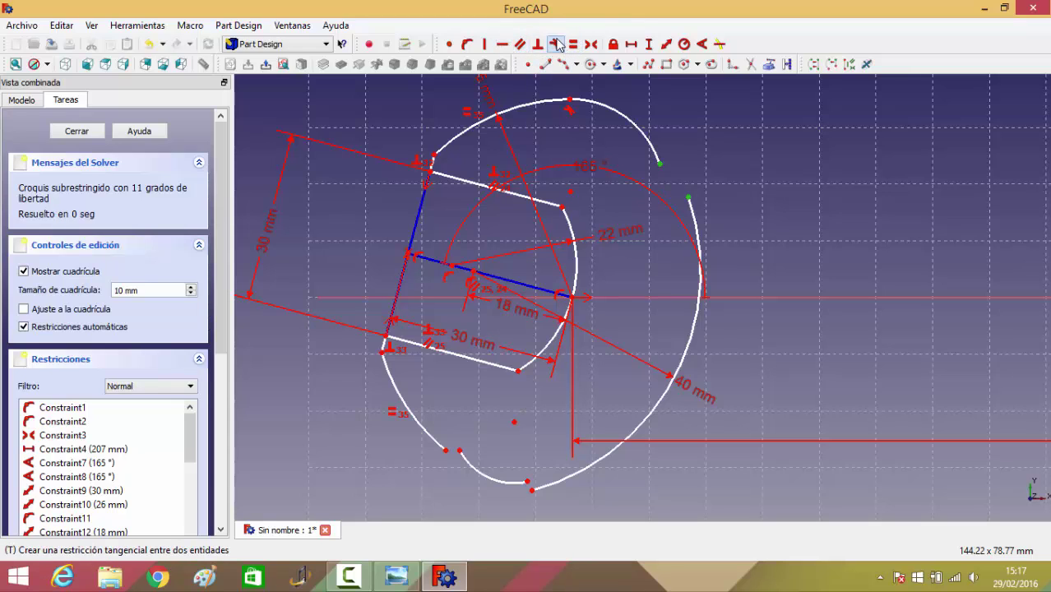
pyautogui.click(556, 45)
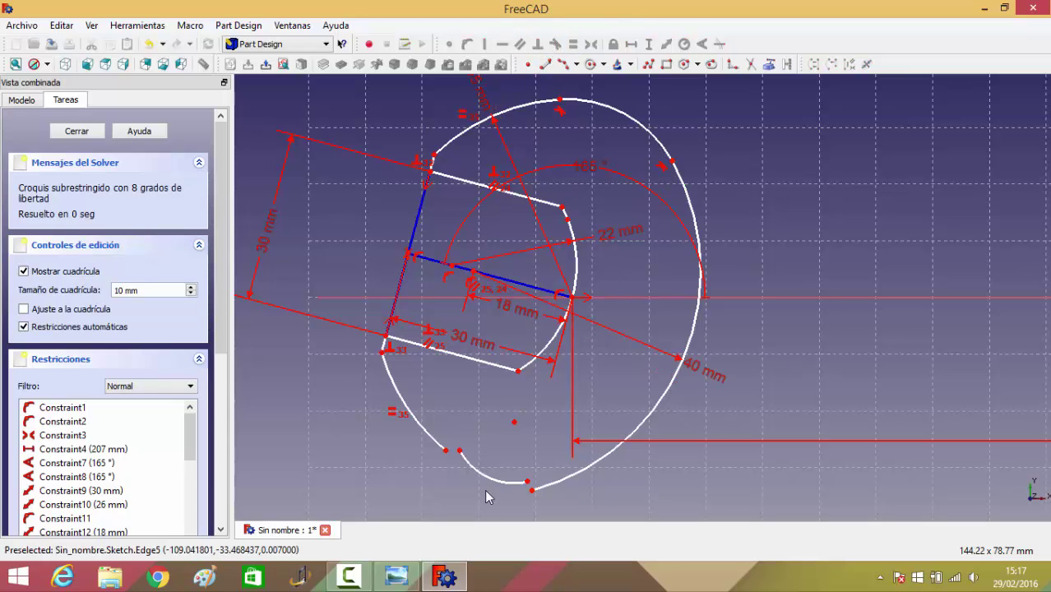
pyautogui.click(446, 450)
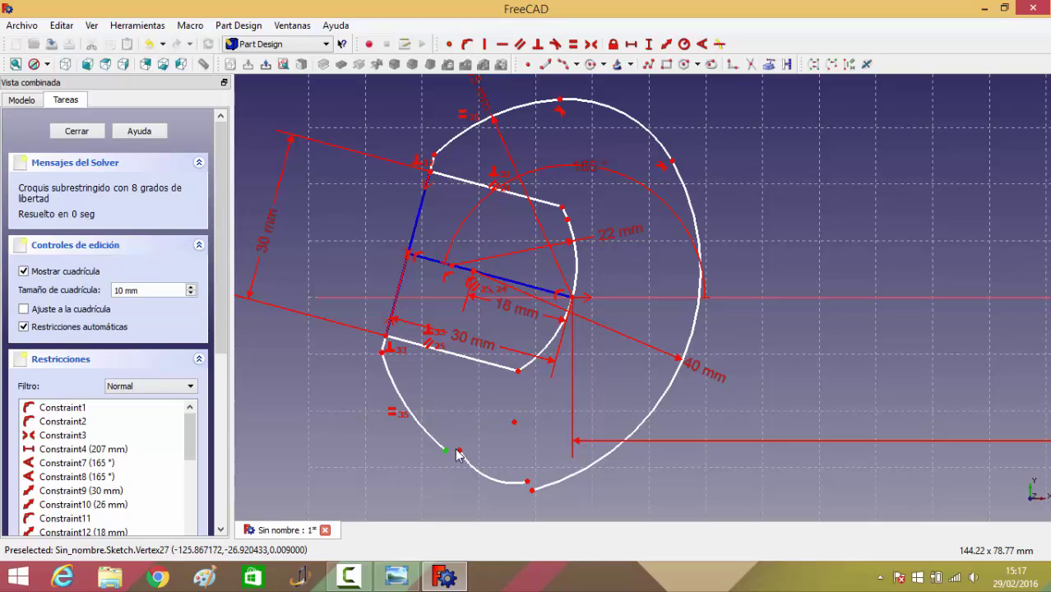
pyautogui.click(460, 451)
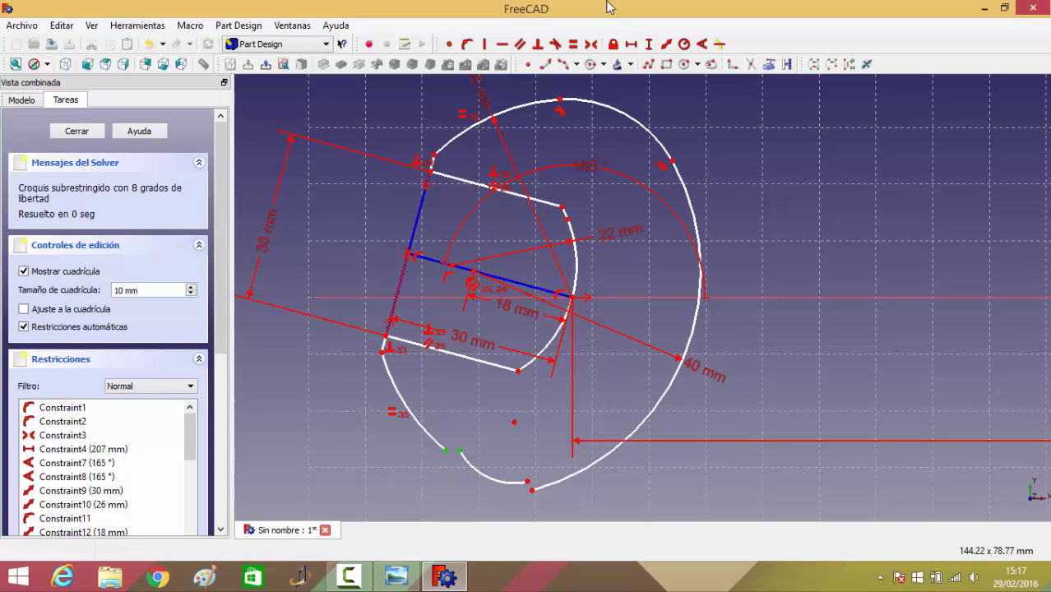
pyautogui.click(555, 47)
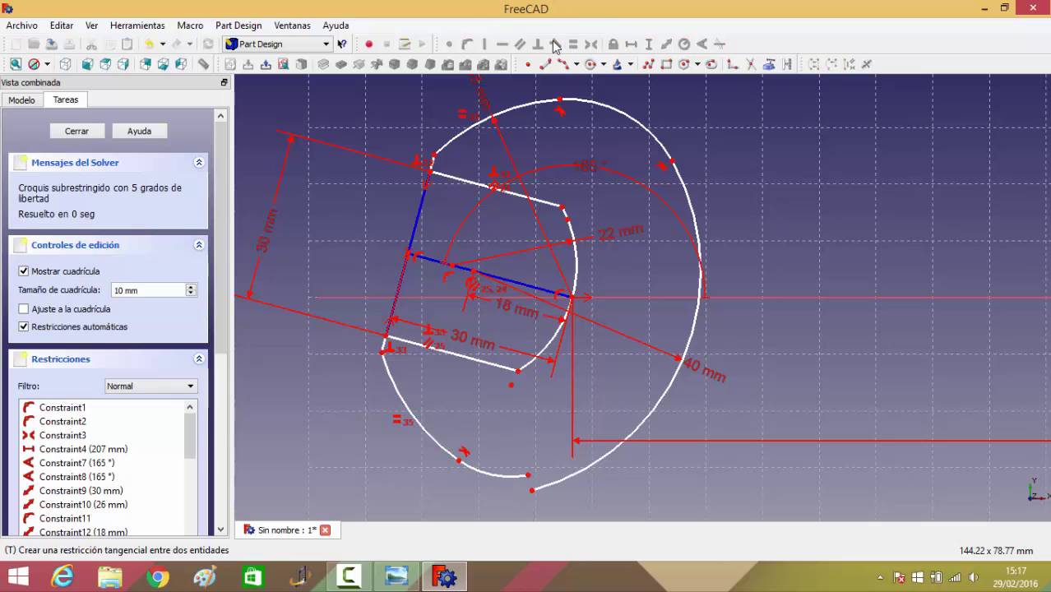
pyautogui.click(529, 476)
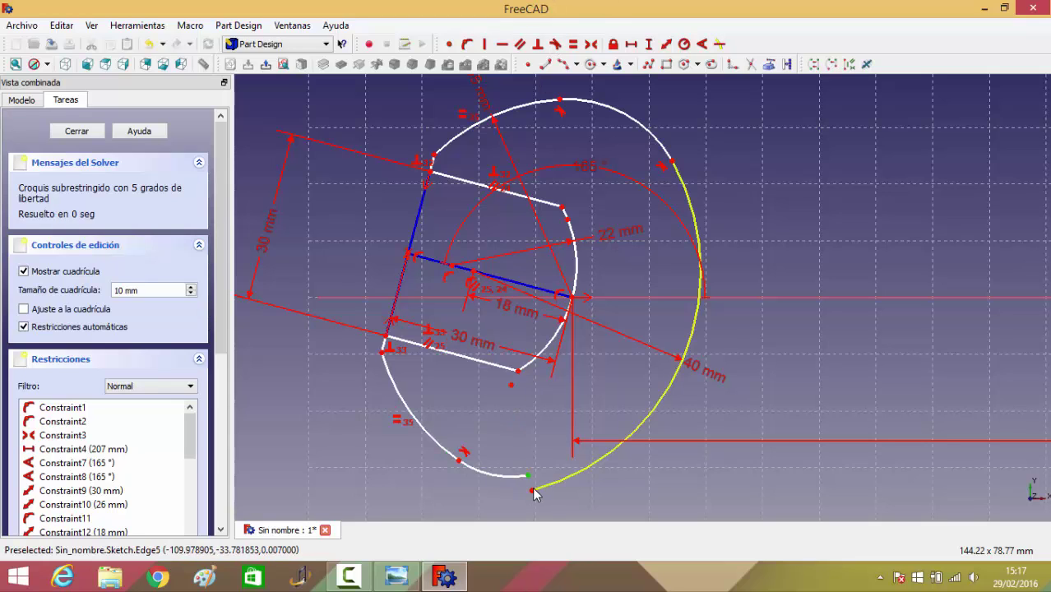
pyautogui.click(532, 490)
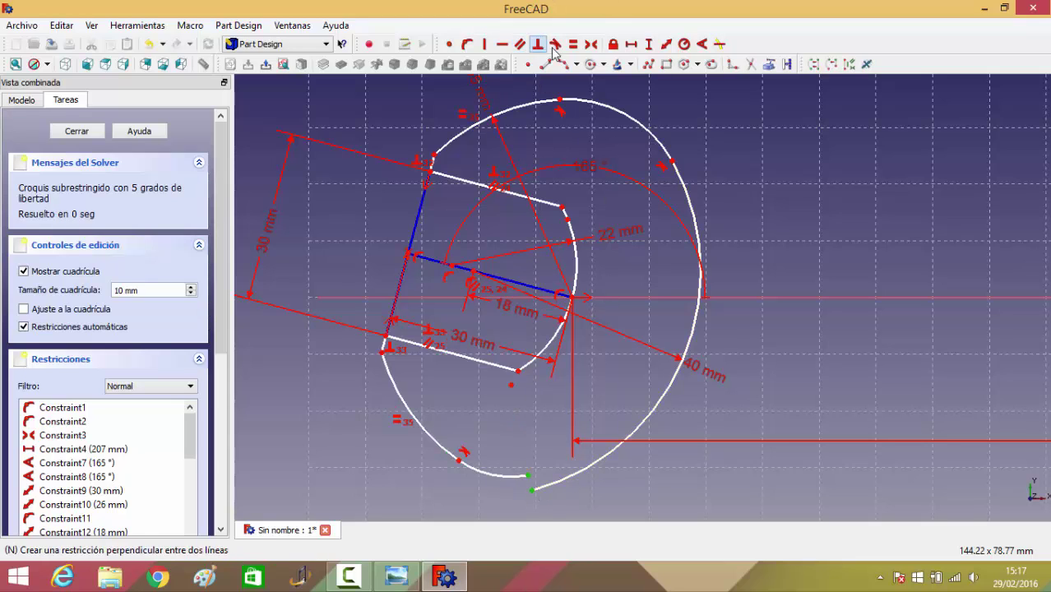
pyautogui.click(555, 43)
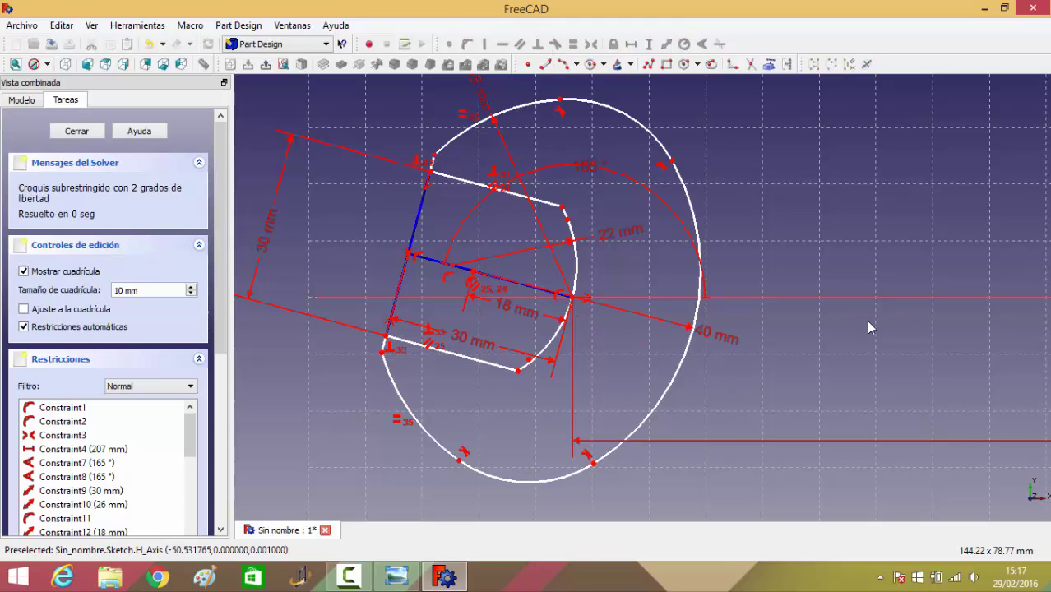
# Step: Give the top arc a 23 mm radius and make the bottom arc equal to it
pyautogui.click(627, 125)
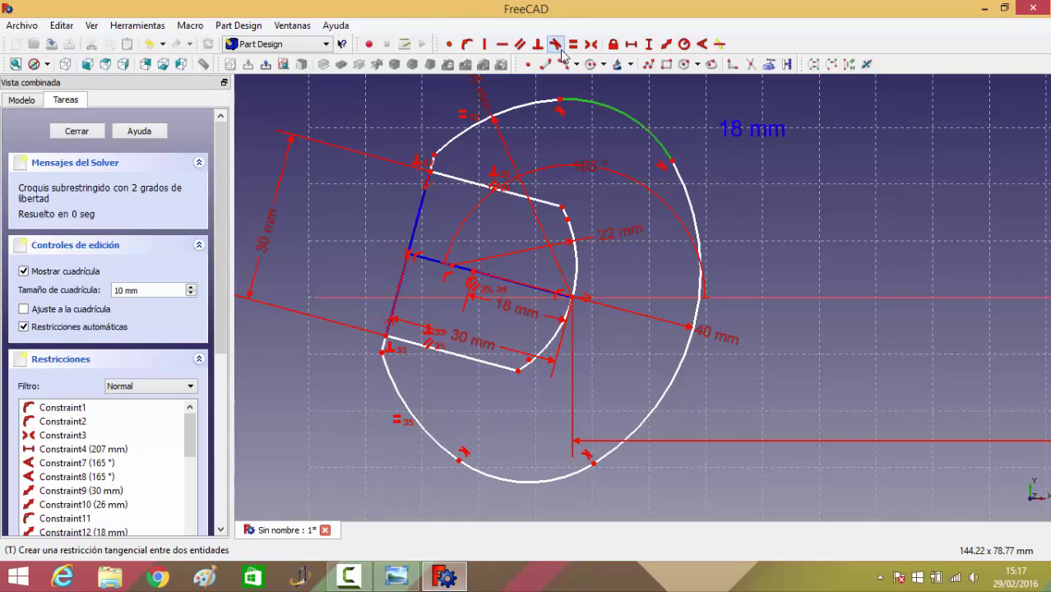
pyautogui.click(685, 45)
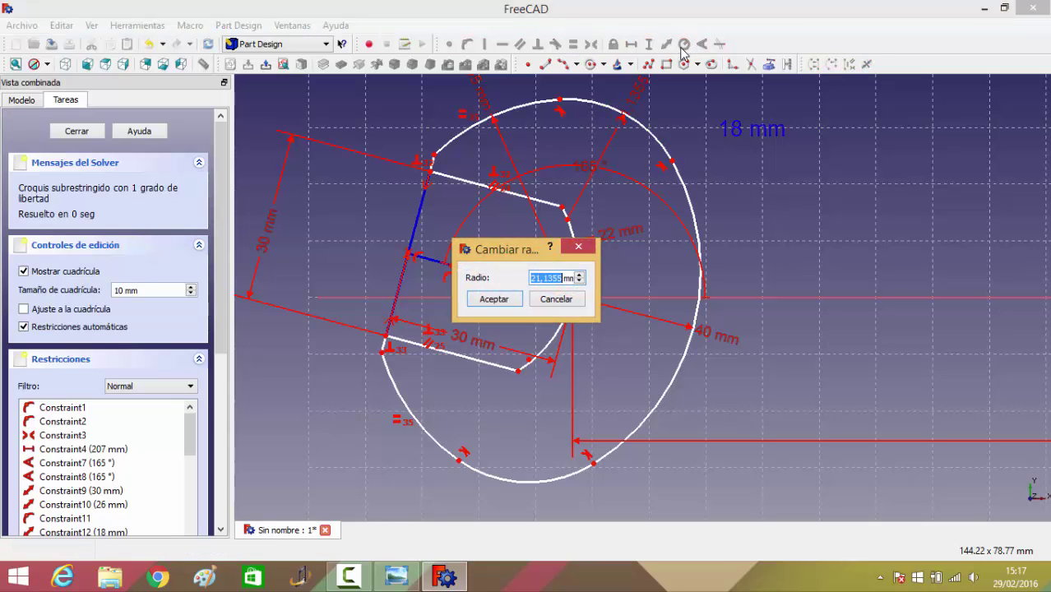
pyautogui.write('23mm')
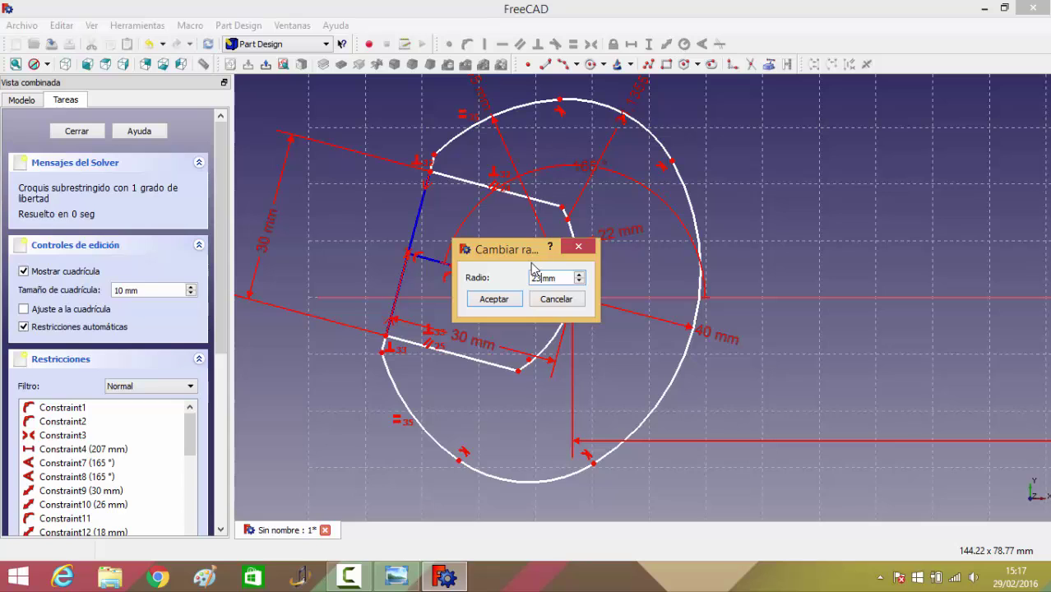
pyautogui.click(495, 299)
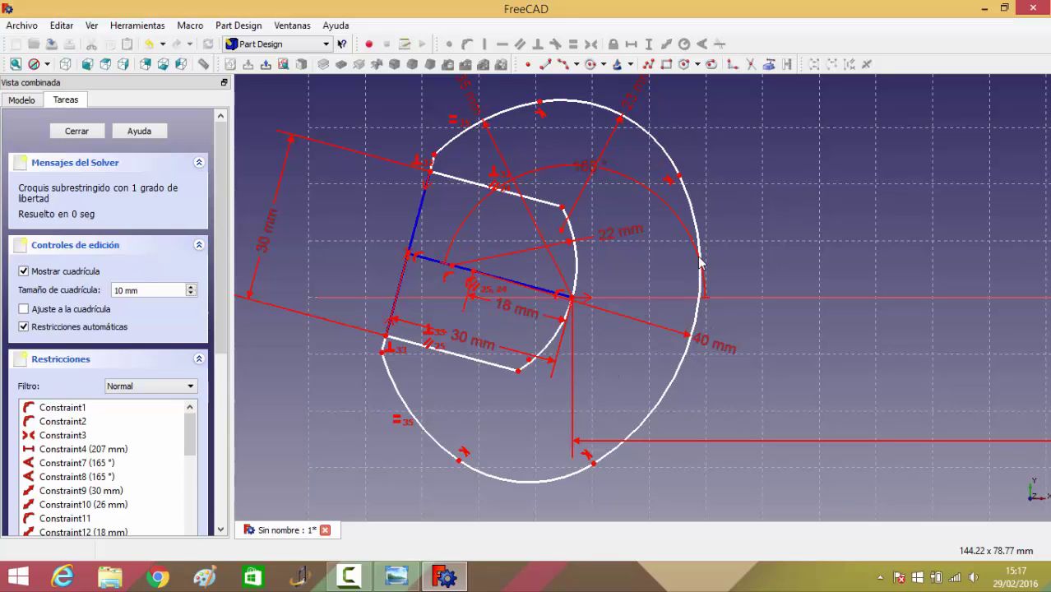
pyautogui.click(601, 106)
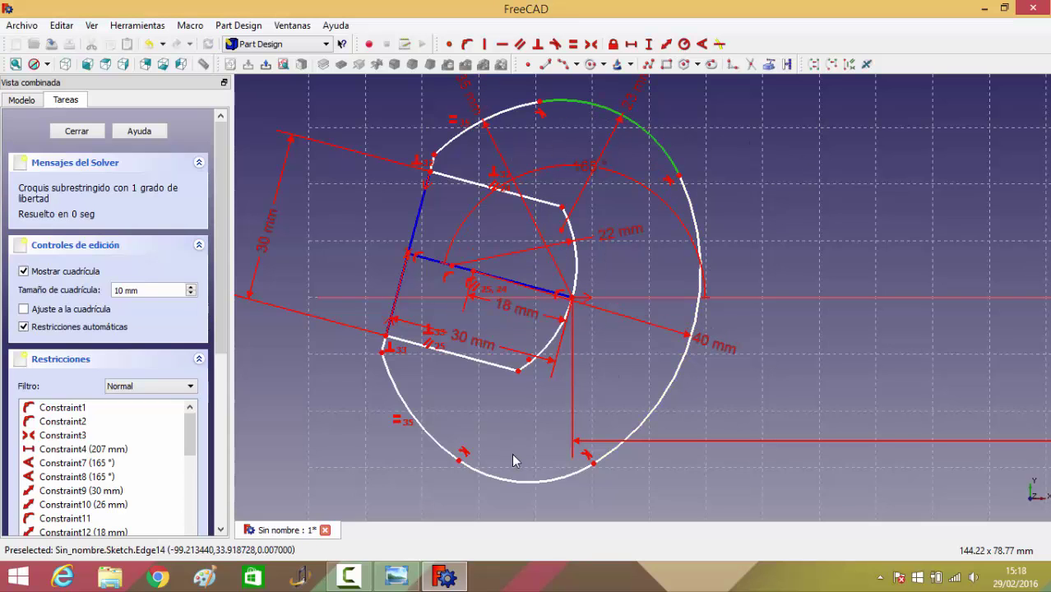
pyautogui.click(509, 487)
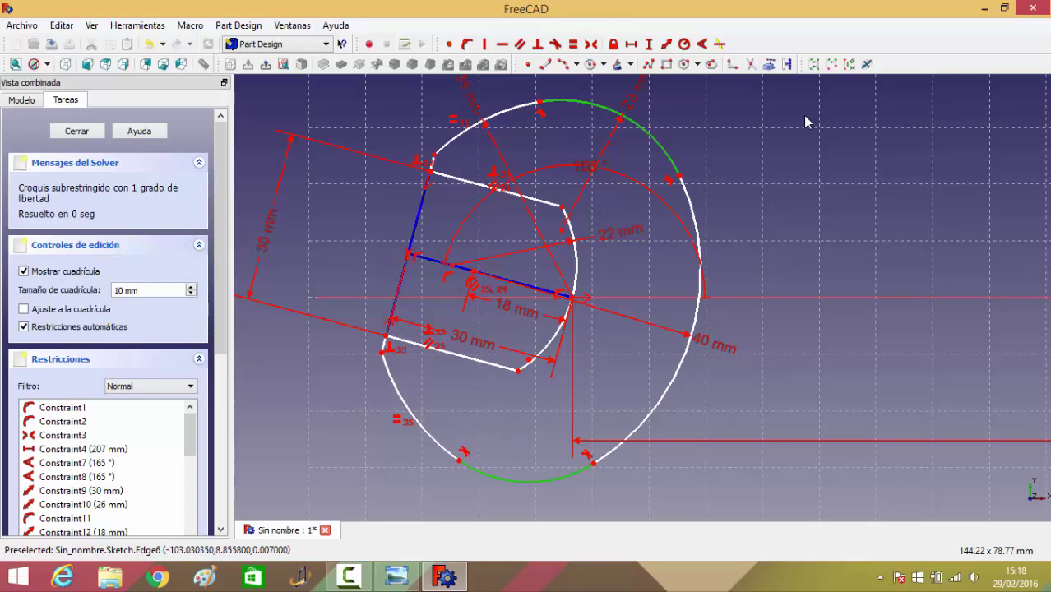
pyautogui.click(574, 43)
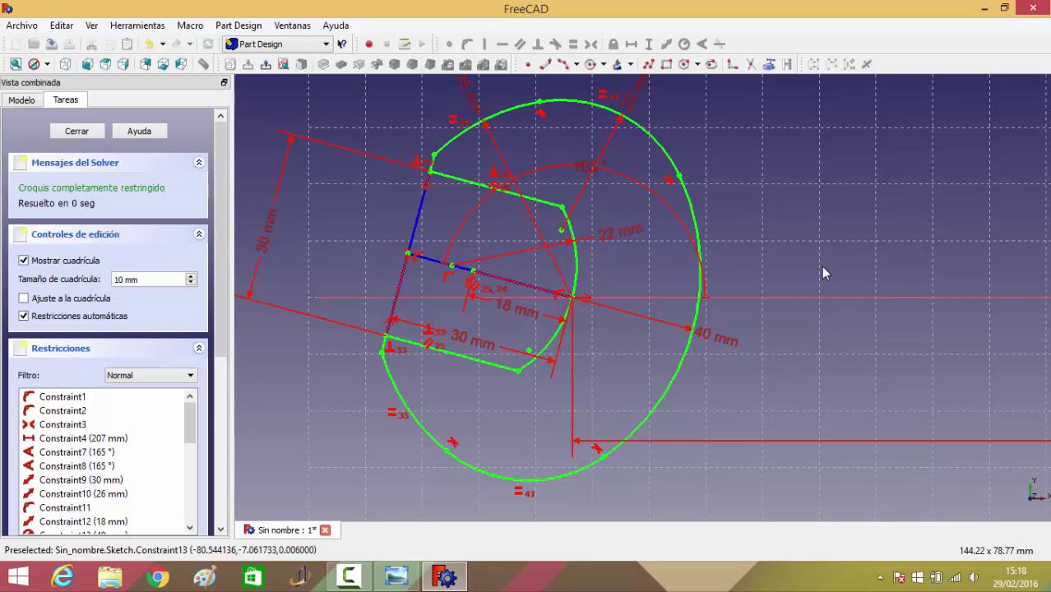
# Step: Zoom out, switch to the rear view, and zoom in on the second head's construction lines
pyautogui.scroll(-1, 822, 272)
pyautogui.scroll(-1, 822, 271)
pyautogui.scroll(-1, 822, 272)
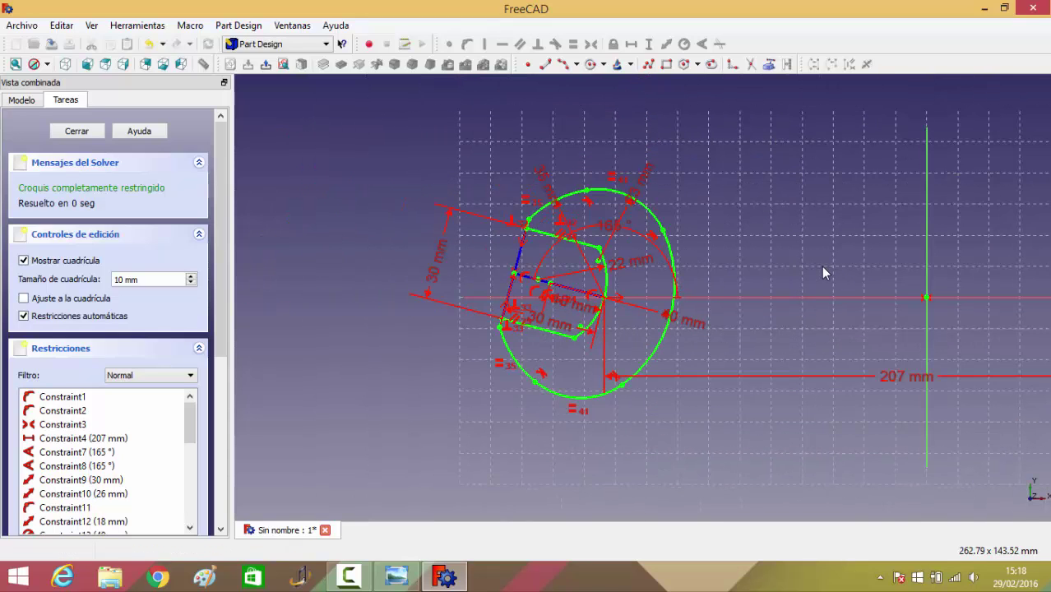
pyautogui.press('4')
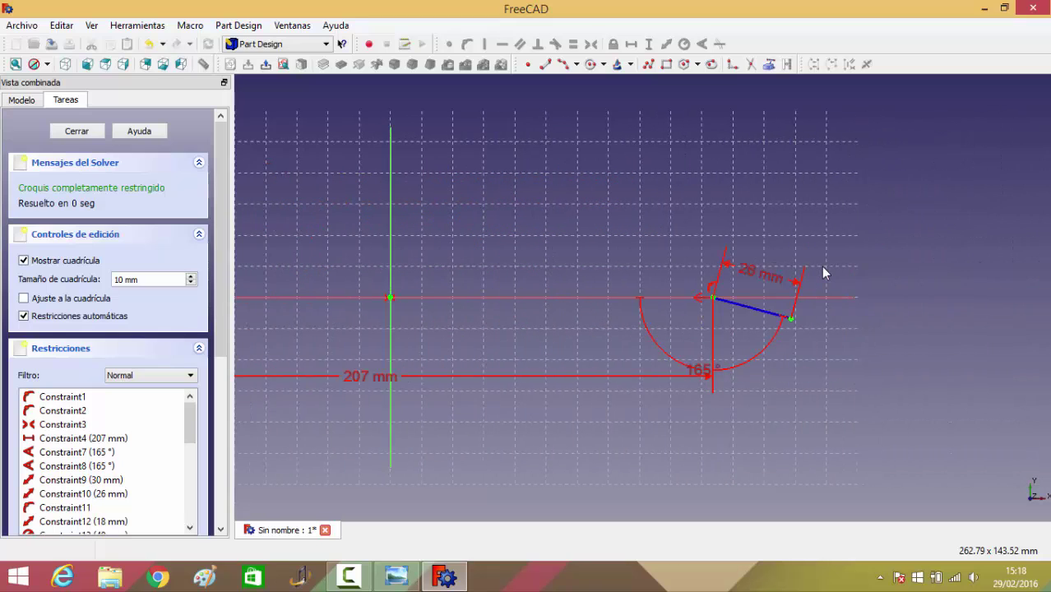
pyautogui.scroll(1, 834, 329)
pyautogui.scroll(1, 835, 329)
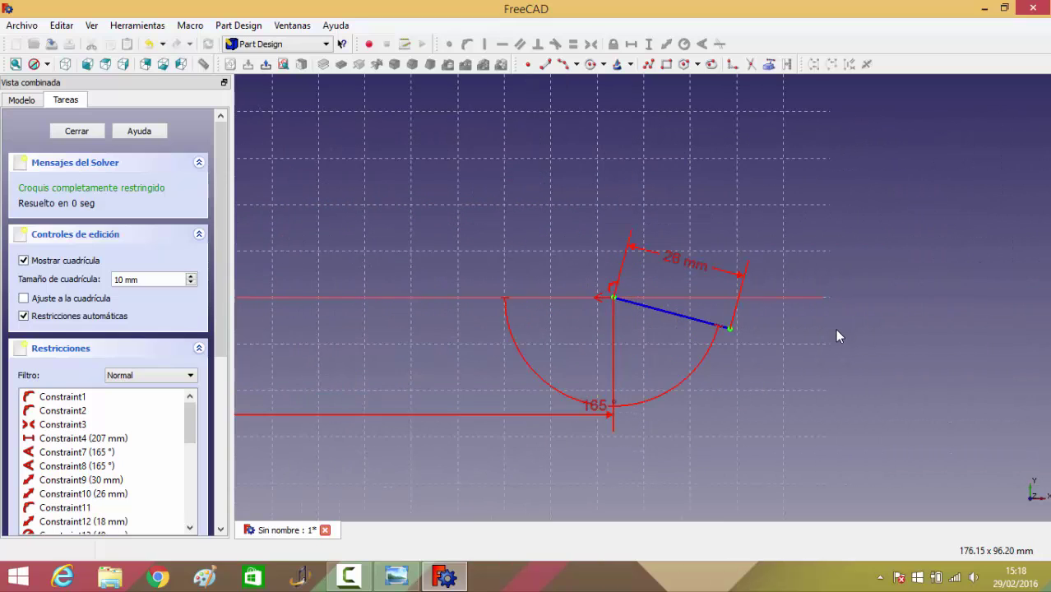
pyautogui.scroll(1, 835, 329)
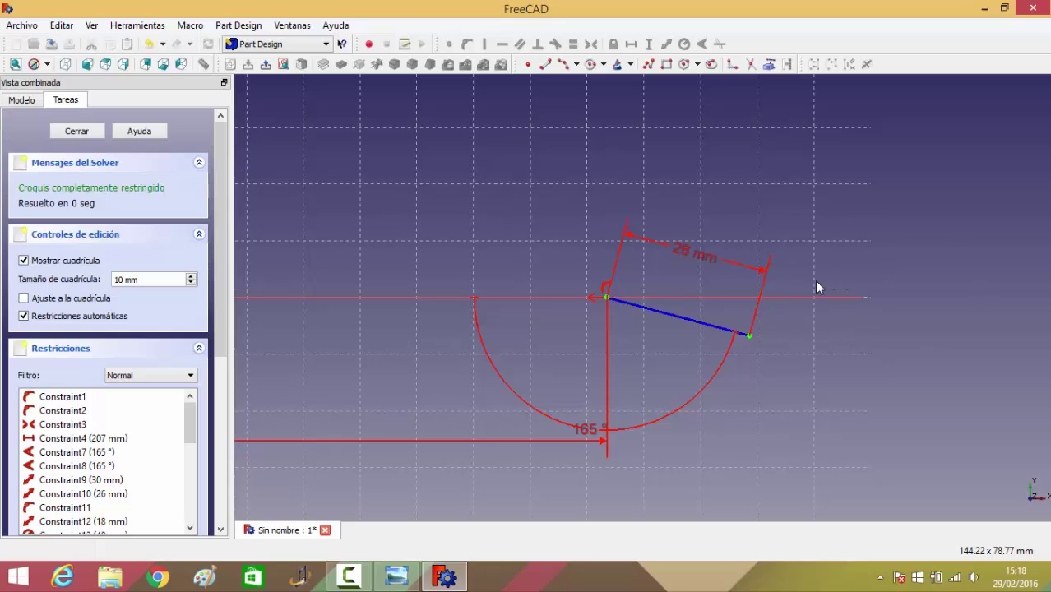
# Step: Draw a centre arc on the 28 mm line, its centre 16 mm from the line start
pyautogui.click(575, 65)
pyautogui.click(592, 83)
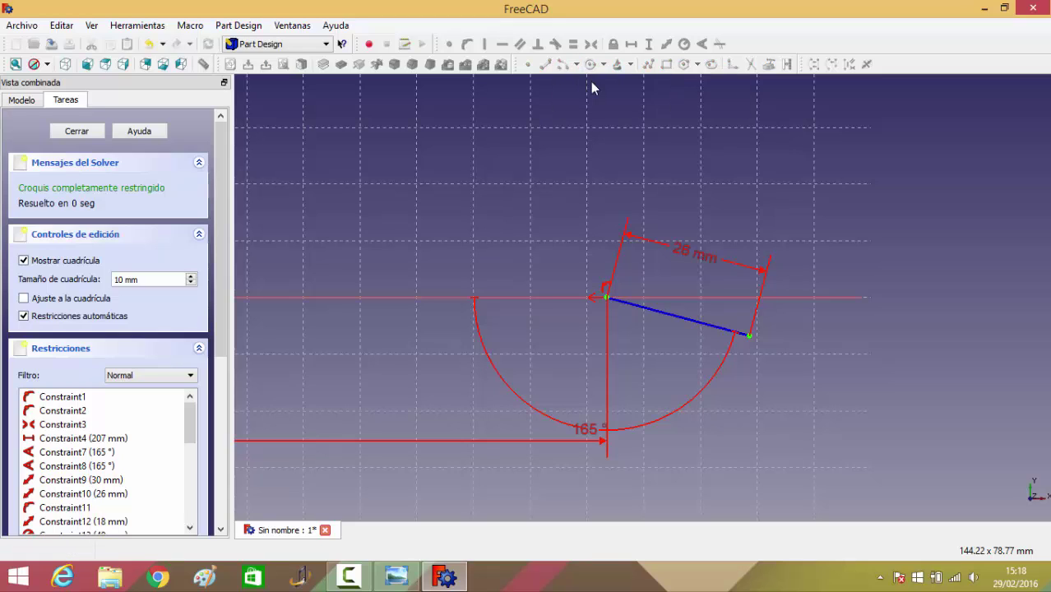
pyautogui.click(683, 320)
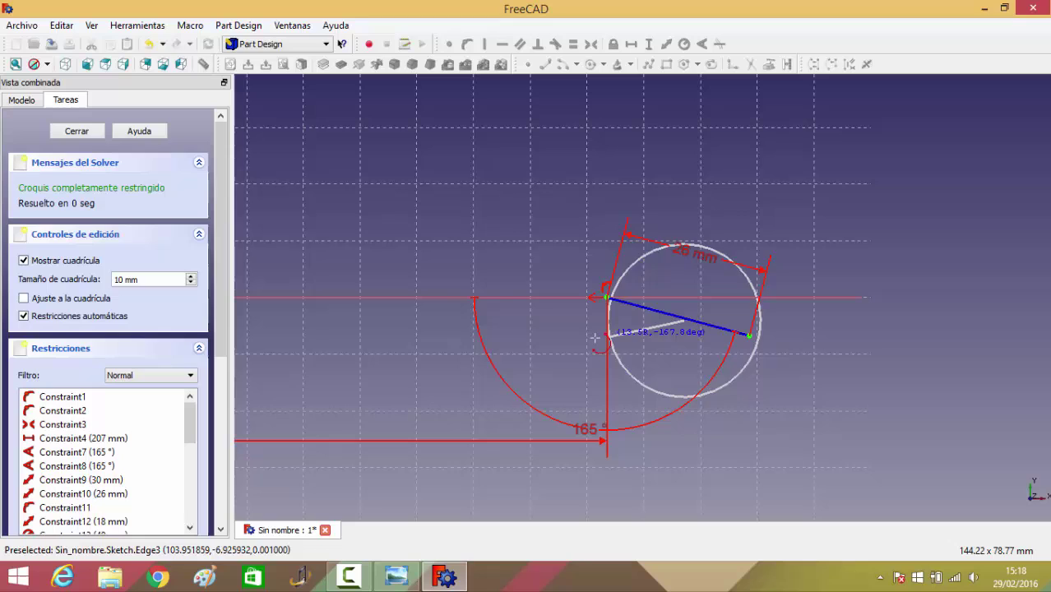
pyautogui.click(566, 375)
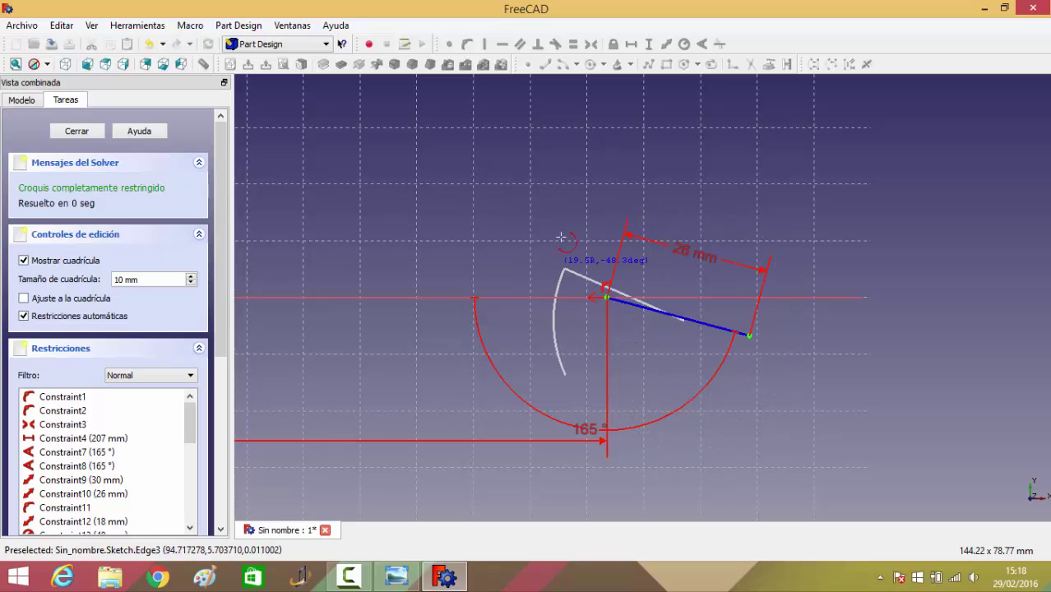
pyautogui.click(628, 200)
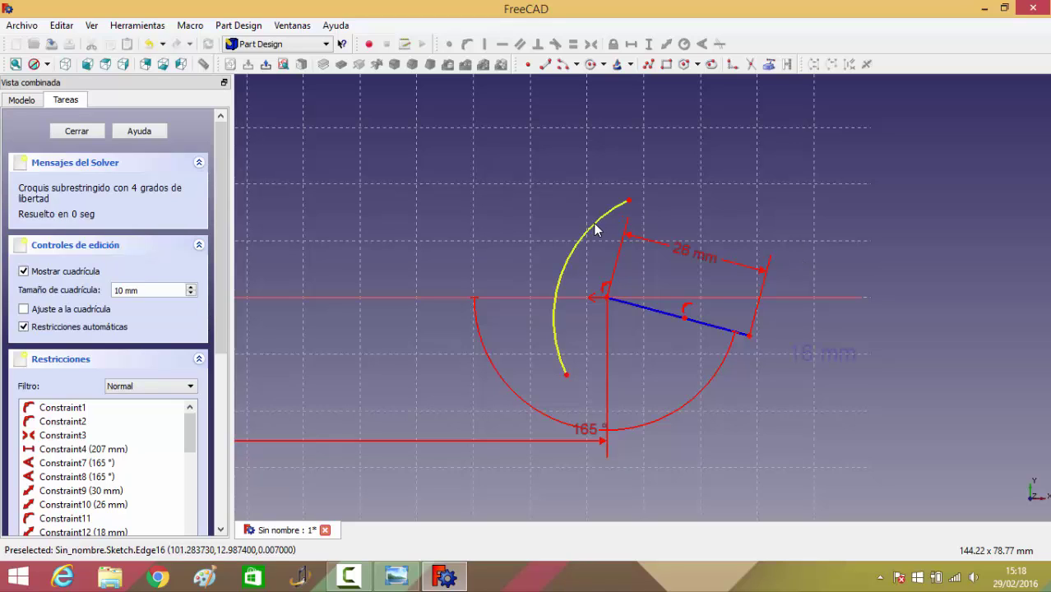
pyautogui.click(684, 318)
pyautogui.click(606, 299)
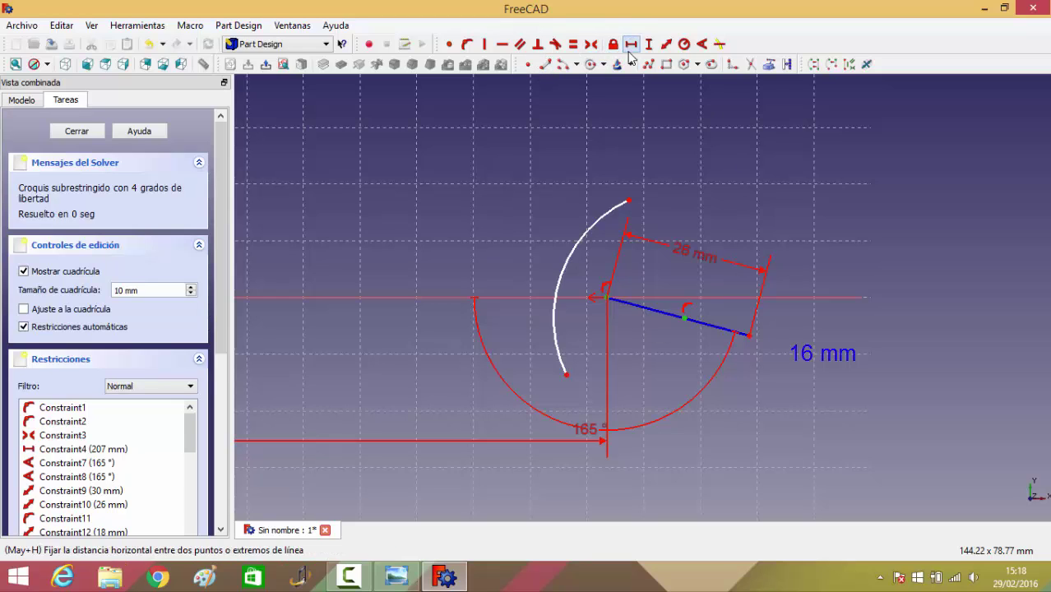
pyautogui.click(666, 43)
pyautogui.write('16')
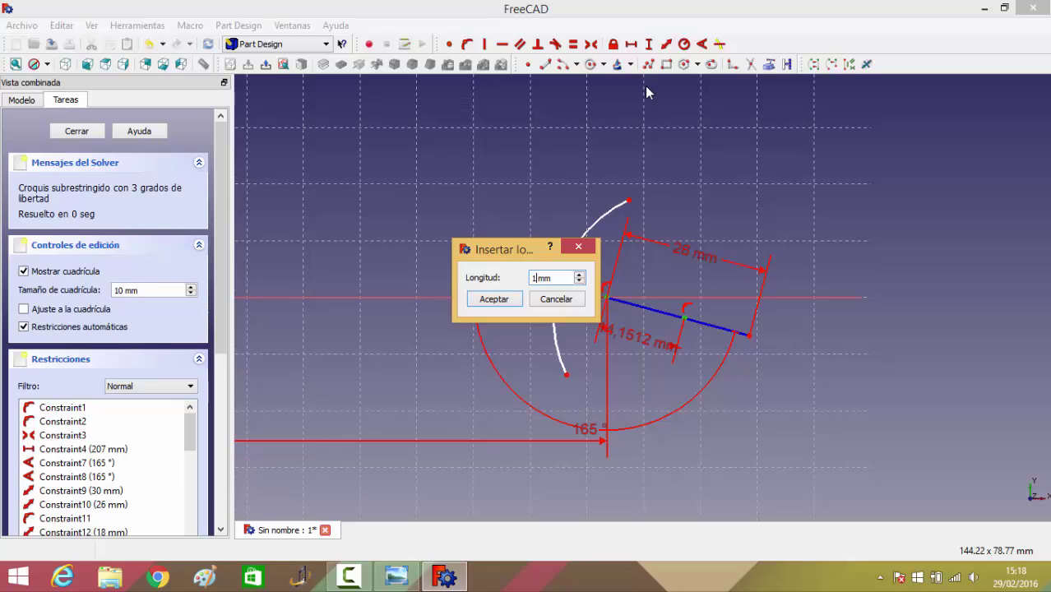
pyautogui.click(500, 301)
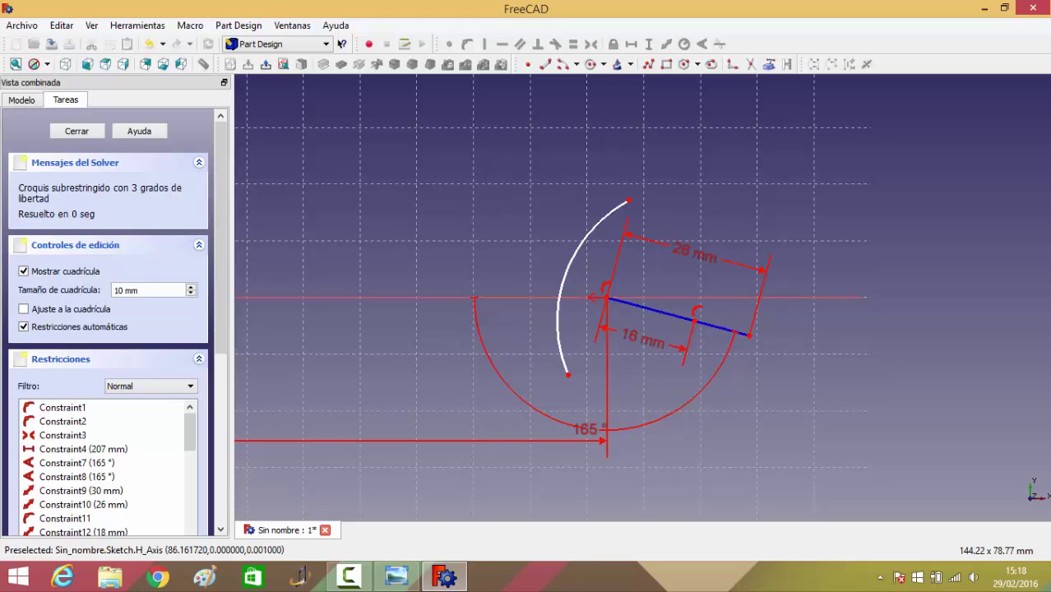
# Step: Give the new outer arc a 35 mm radius and move its label clear
pyautogui.click(591, 227)
pyautogui.click(689, 44)
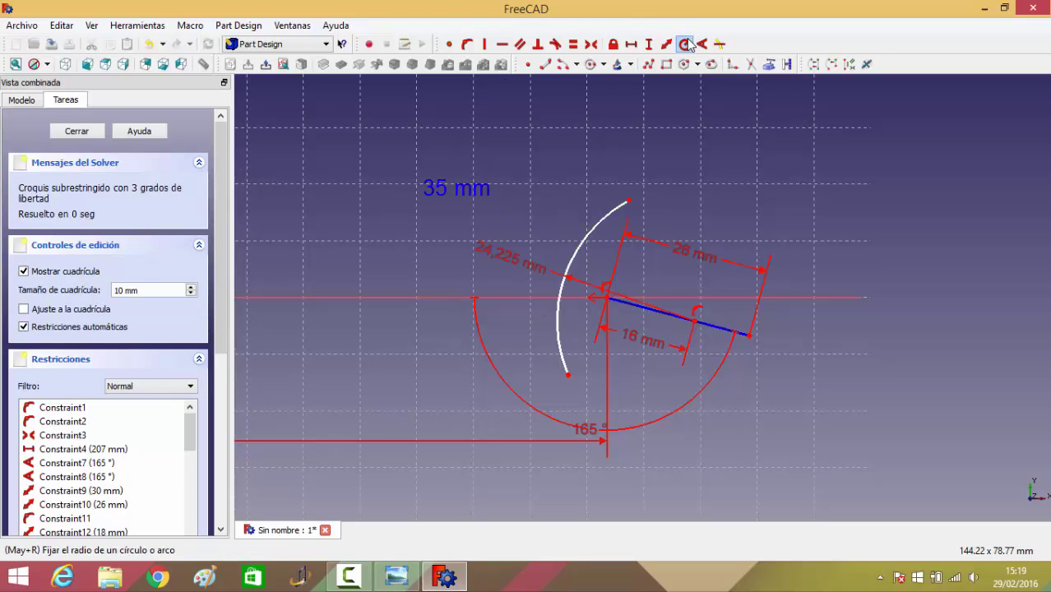
pyautogui.write('35mm')
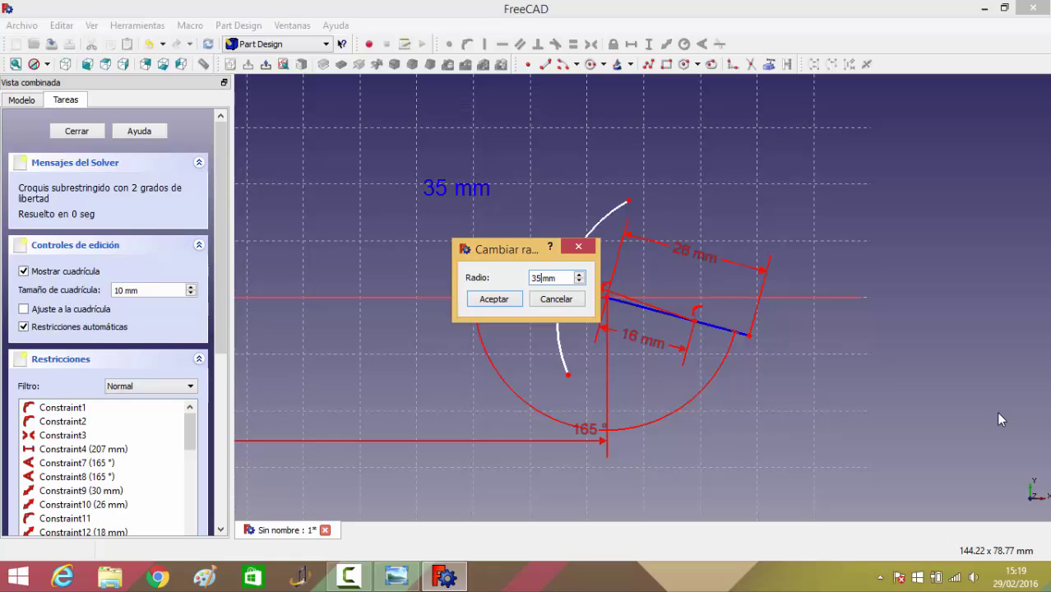
pyautogui.press('Return')
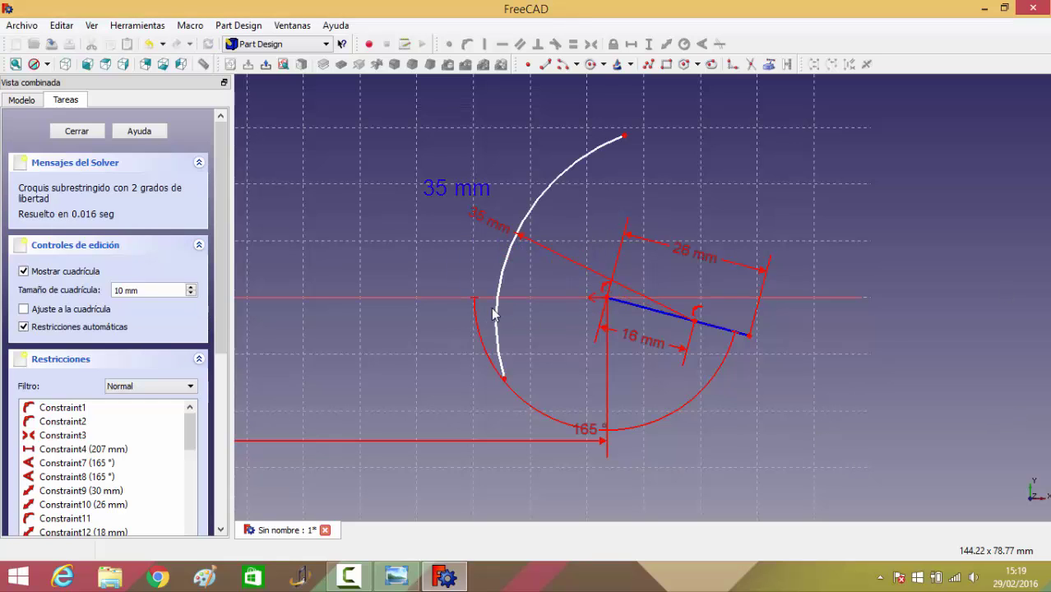
pyautogui.moveTo(488, 205); pyautogui.dragTo(500, 169)
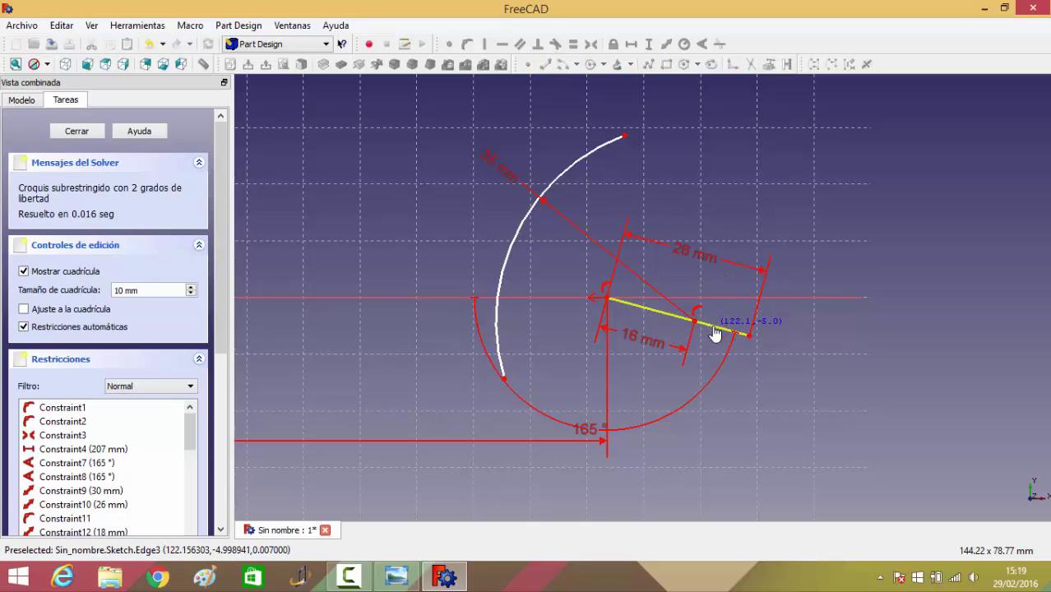
# Step: Draw an inner centre arc on the slanted line and put its end on the axis
pyautogui.click(711, 324)
pyautogui.click(589, 374)
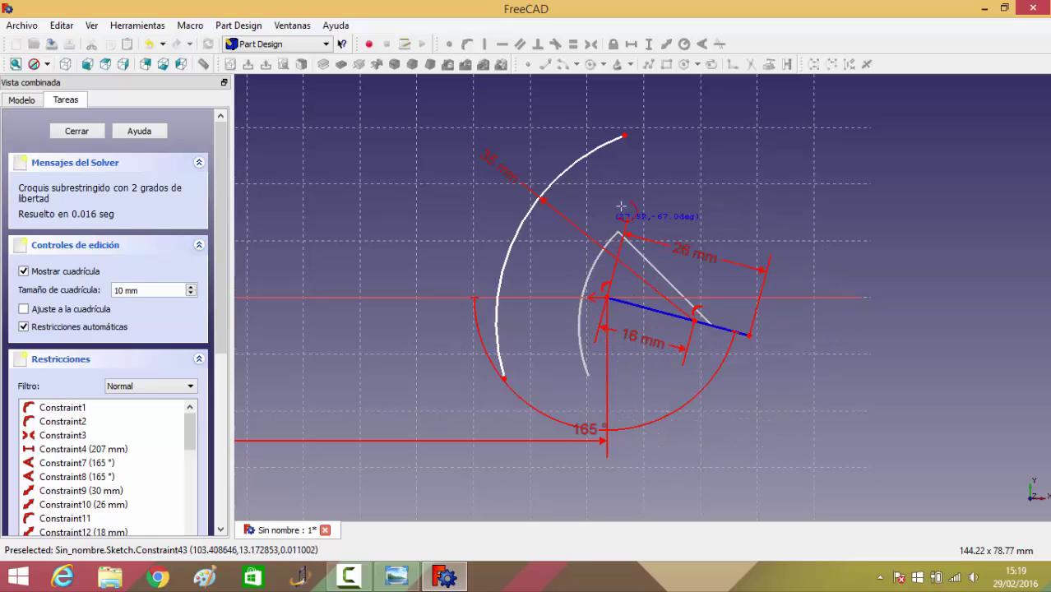
pyautogui.click(621, 206)
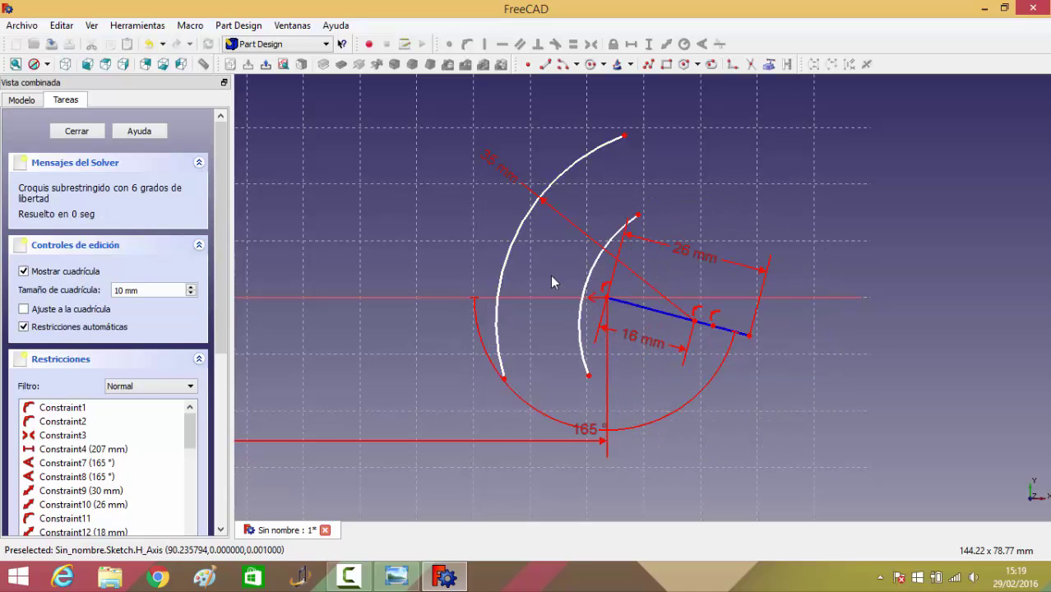
pyautogui.click(595, 275)
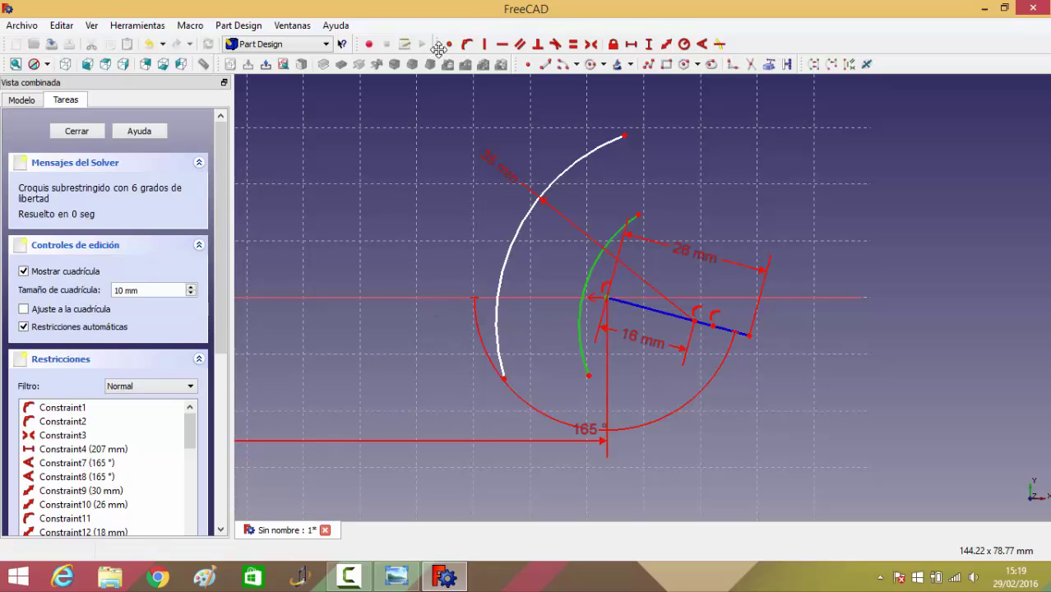
pyautogui.click(466, 43)
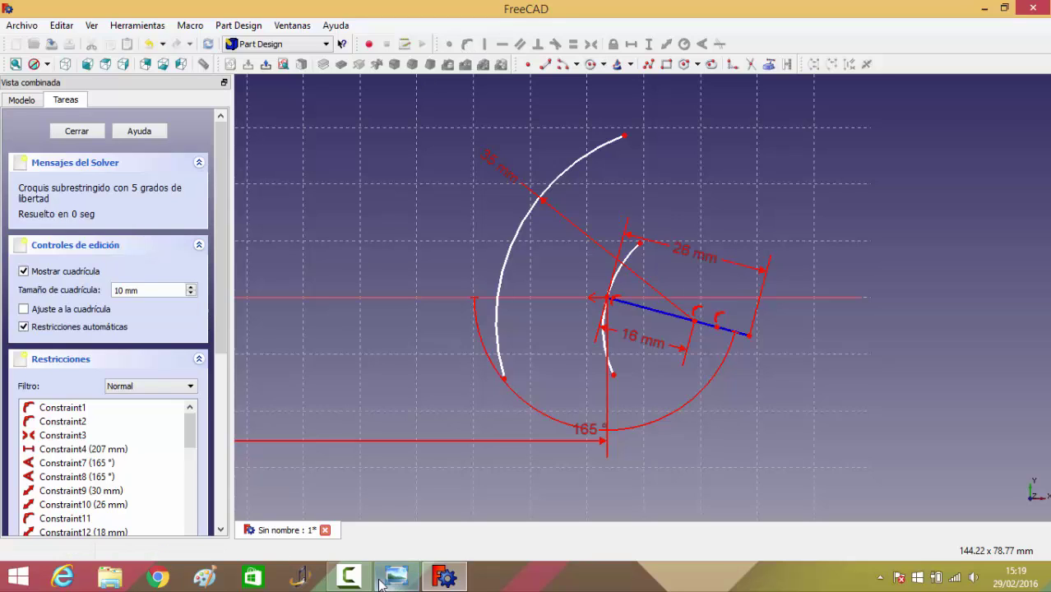
# Step: Give the inner arc a 20 mm radius and move the 26 mm dimension clear
pyautogui.click(630, 260)
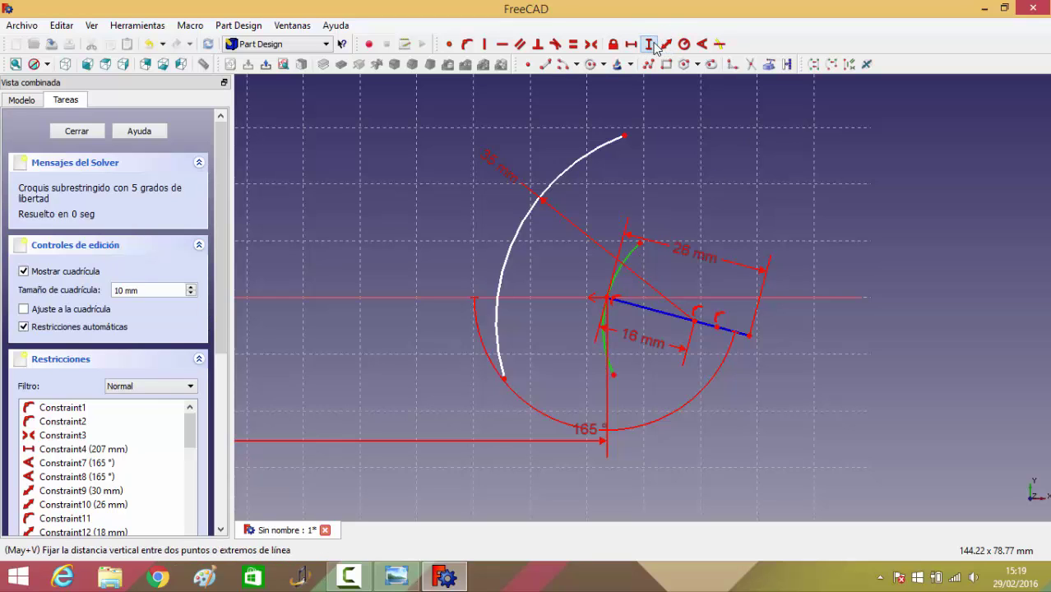
pyautogui.click(683, 45)
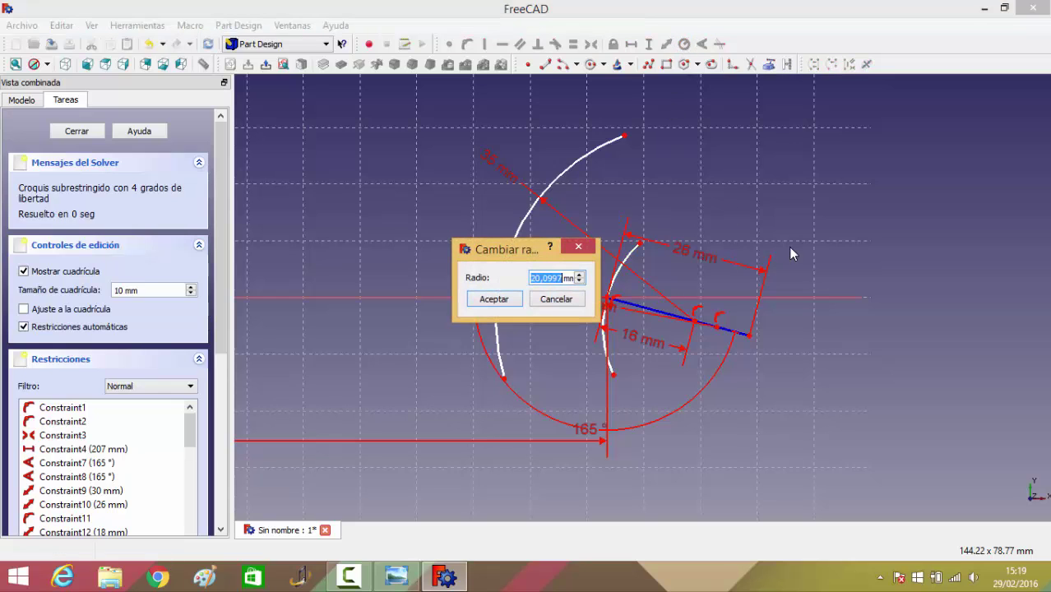
pyautogui.write('20')
pyautogui.press('Return')
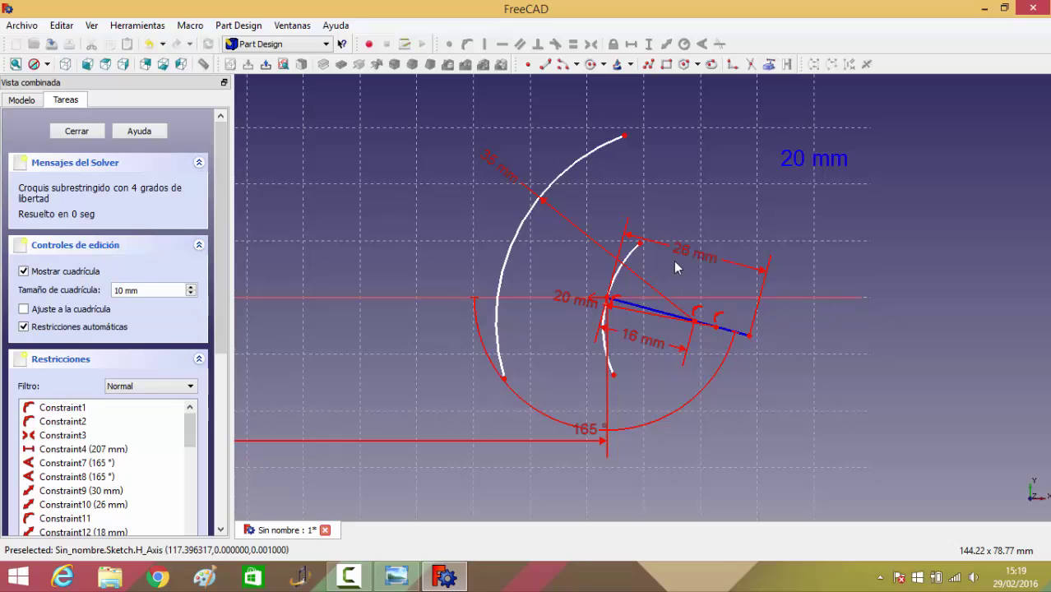
pyautogui.moveTo(690, 252); pyautogui.dragTo(690, 214)
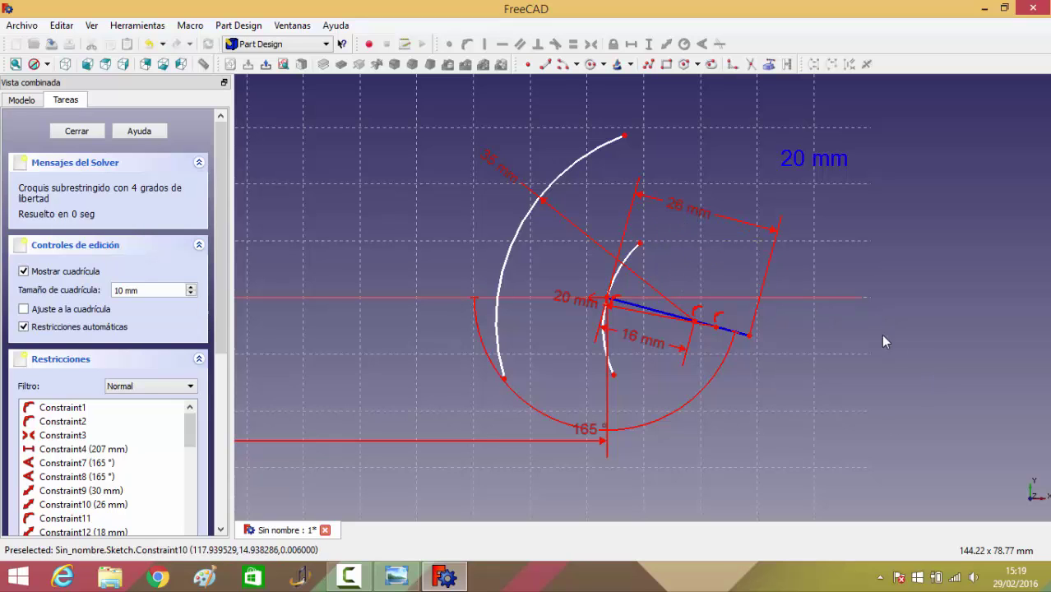
# Step: Draw a line beside the right head passing through the blue line's end
pyautogui.scroll(2, 798, 415)
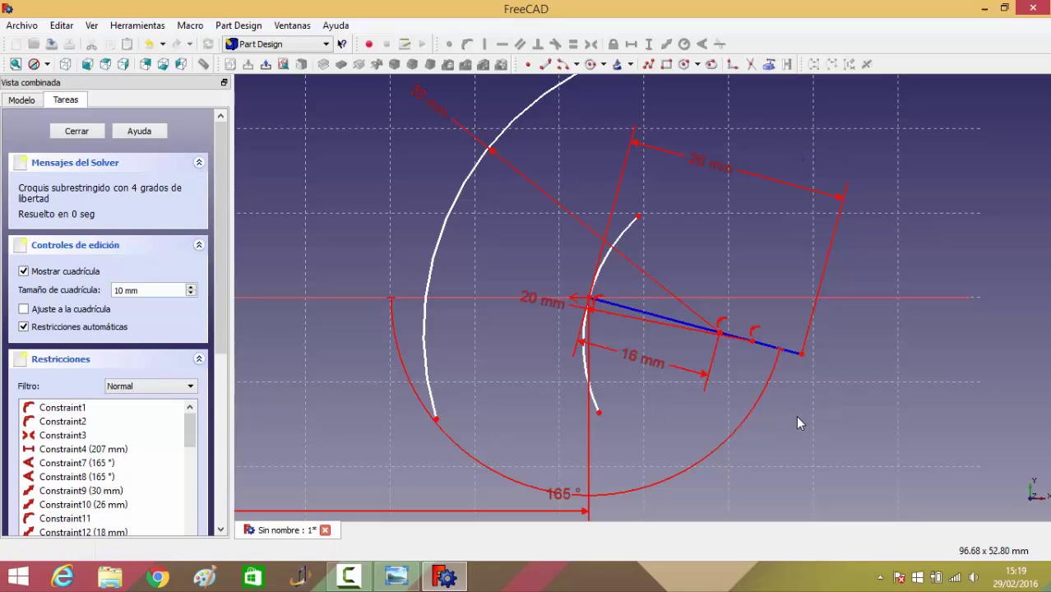
pyautogui.click(544, 63)
pyautogui.click(814, 257)
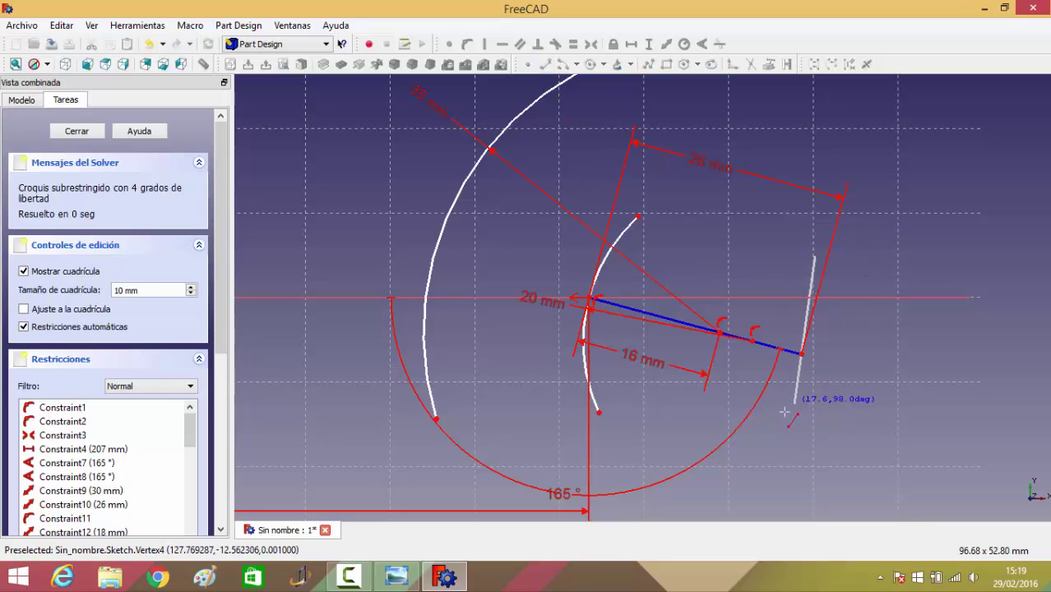
pyautogui.click(758, 459)
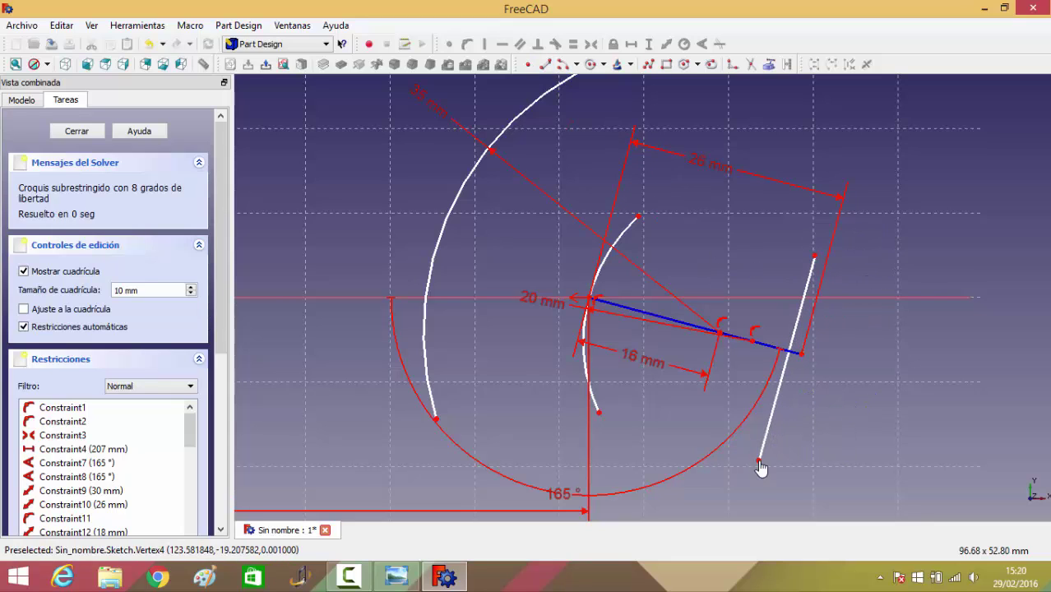
pyautogui.click(782, 382)
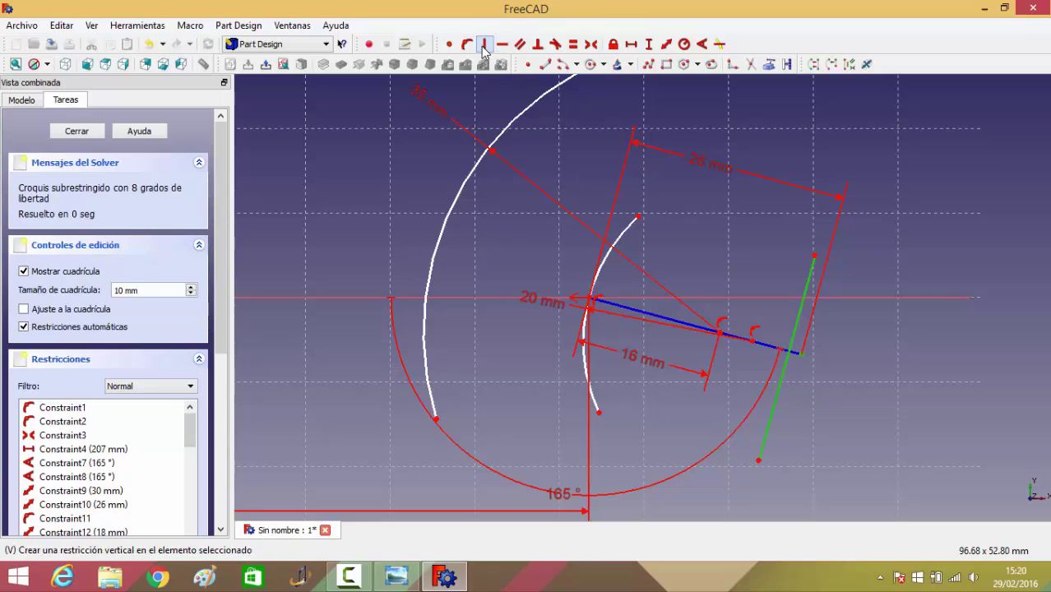
pyautogui.click(468, 46)
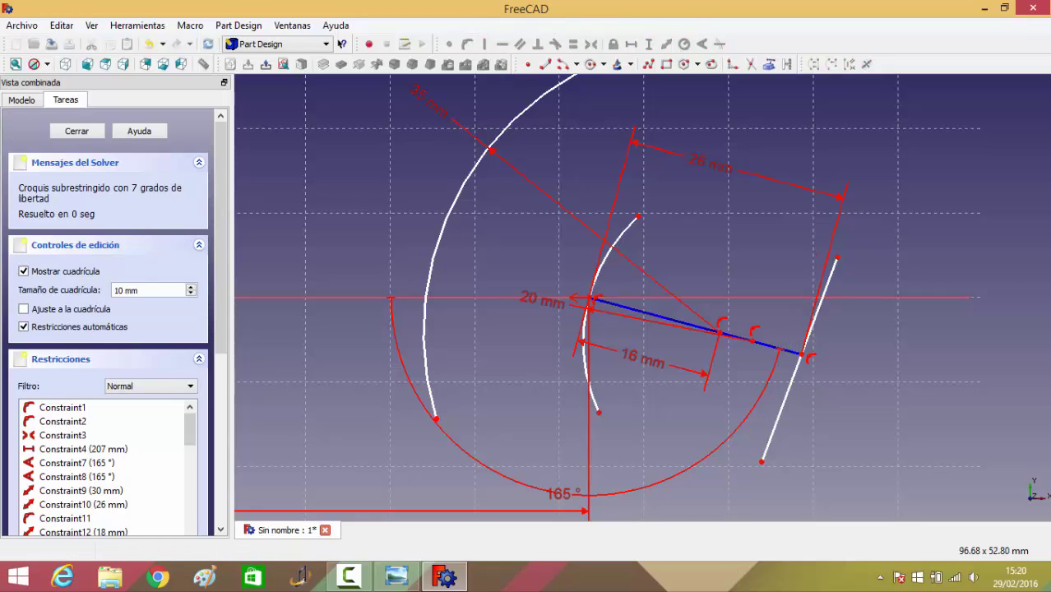
# Step: Make the new line symmetric about the blue line's end and 27 mm long
pyautogui.click(836, 257)
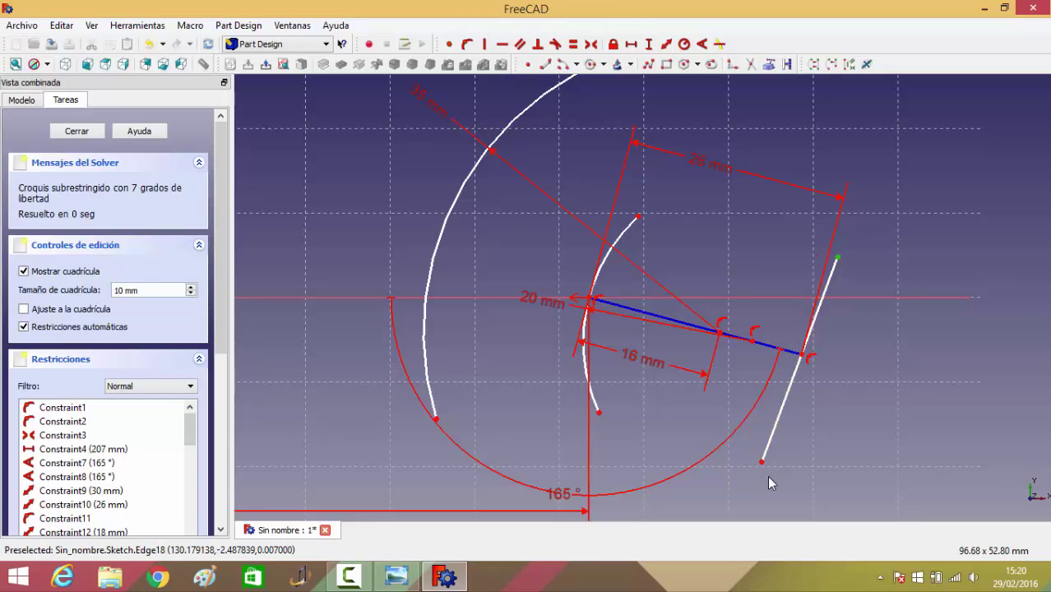
pyautogui.click(765, 344)
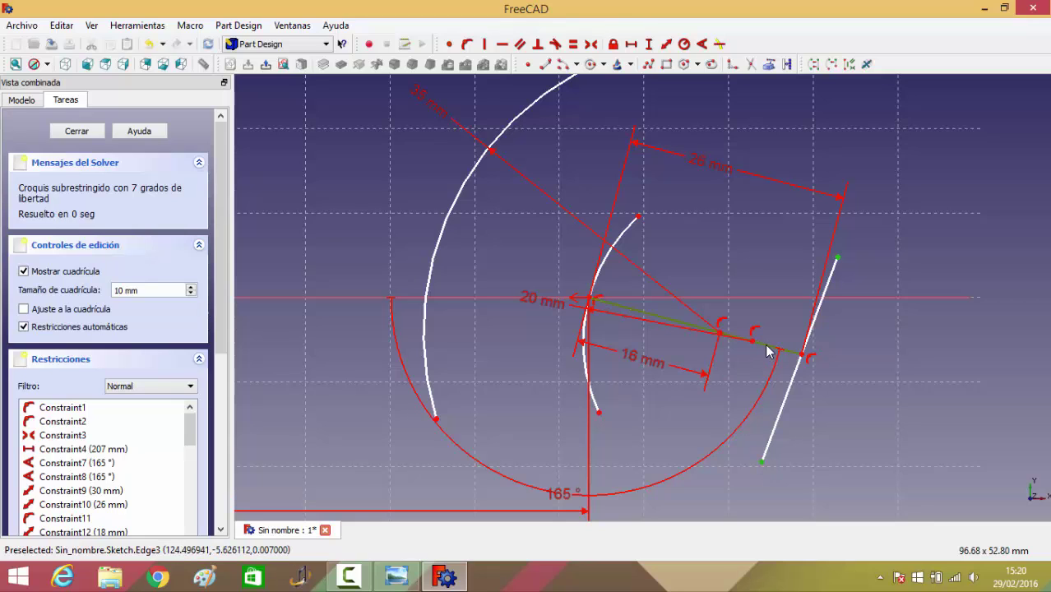
pyautogui.click(590, 63)
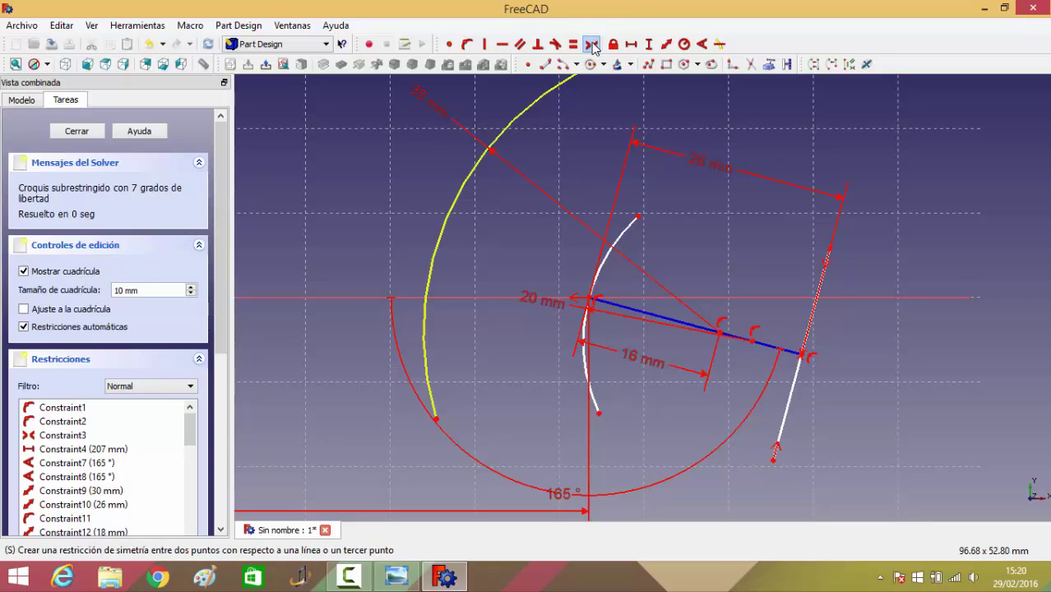
pyautogui.click(788, 411)
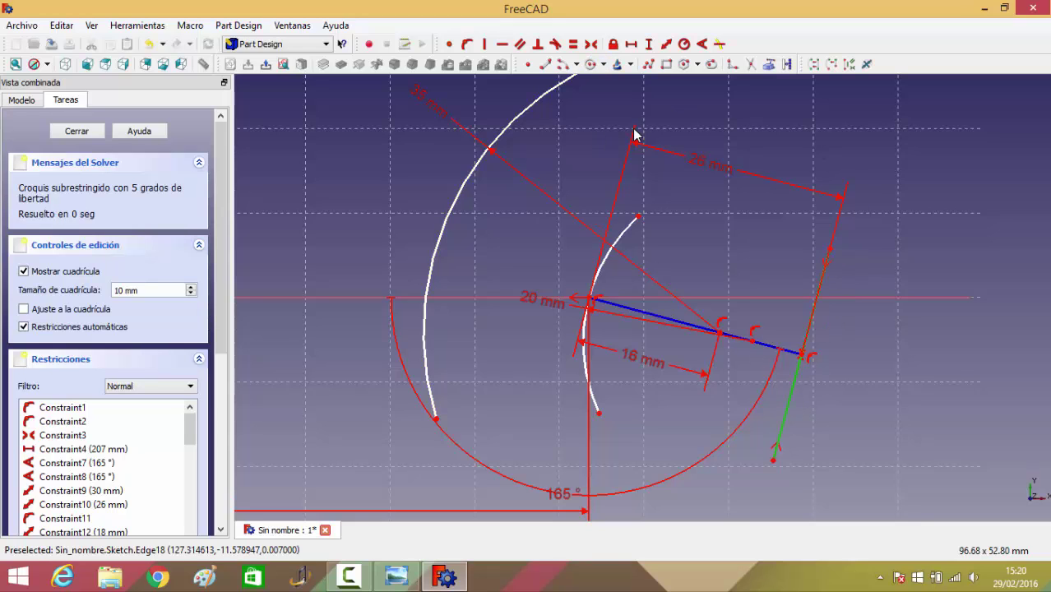
pyautogui.click(665, 43)
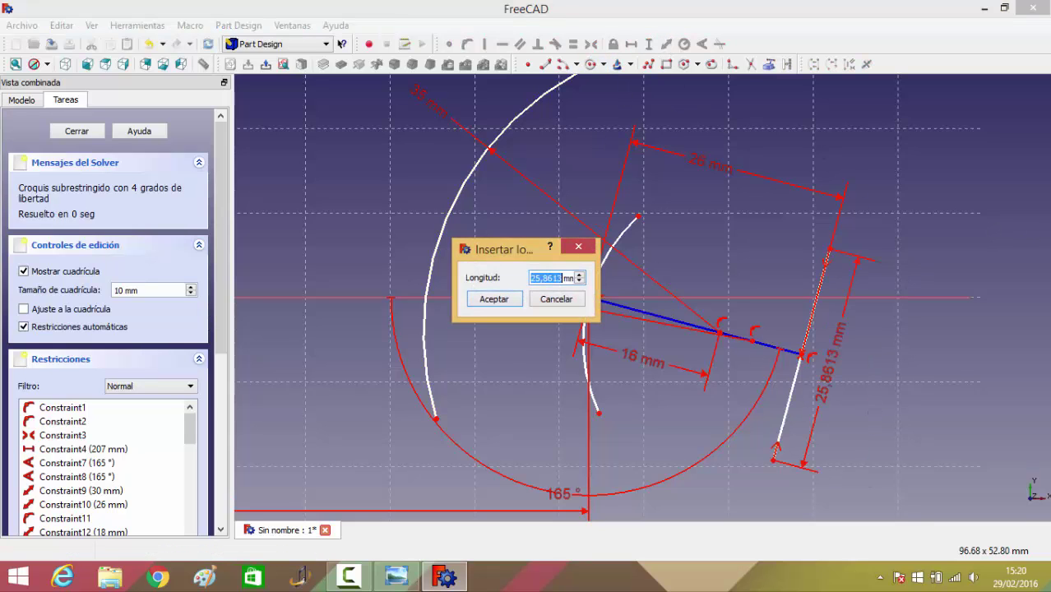
pyautogui.write('27')
pyautogui.press('Return')
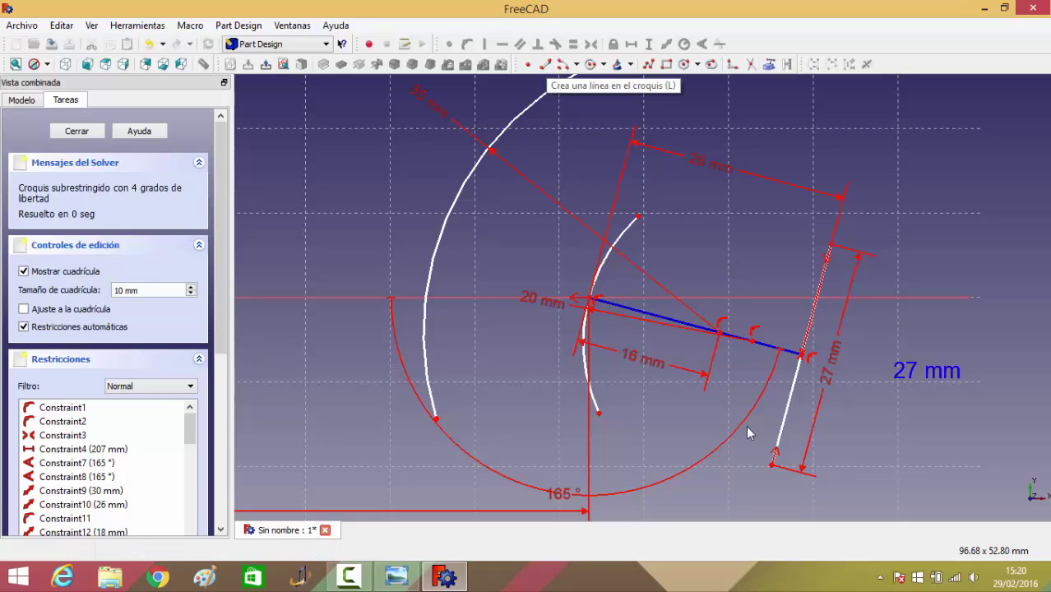
# Step: Make the 27 mm line construction and draw lines from the inner arc's ends to its ends
pyautogui.click(791, 393)
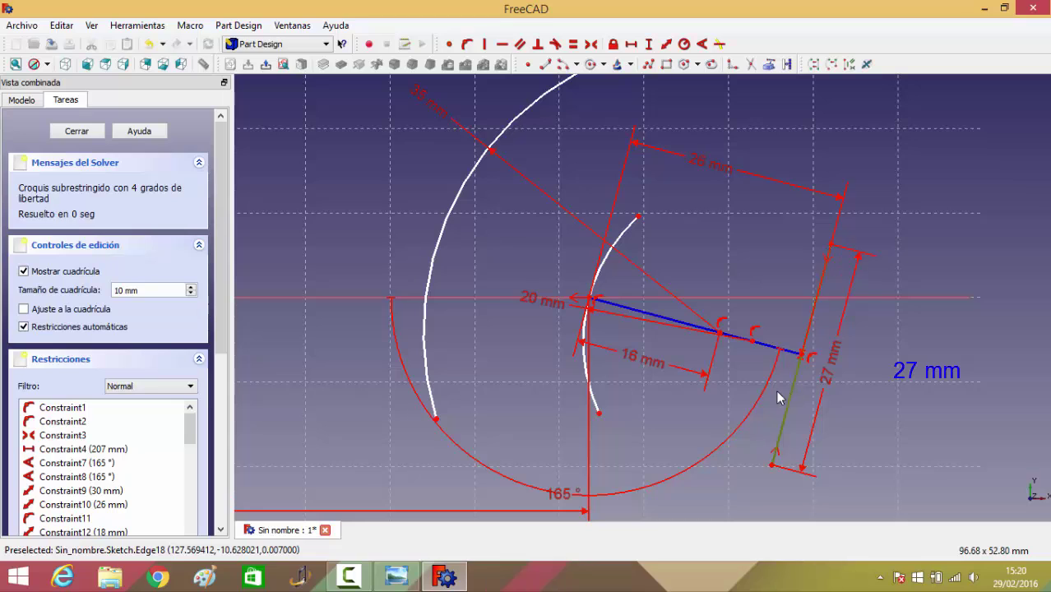
pyautogui.click(786, 66)
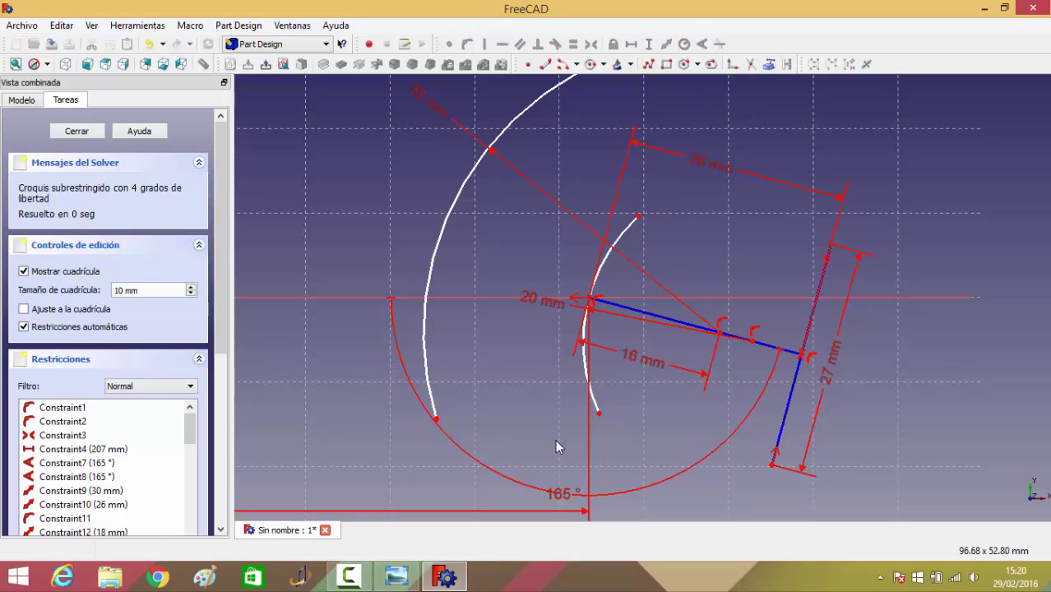
pyautogui.click(545, 64)
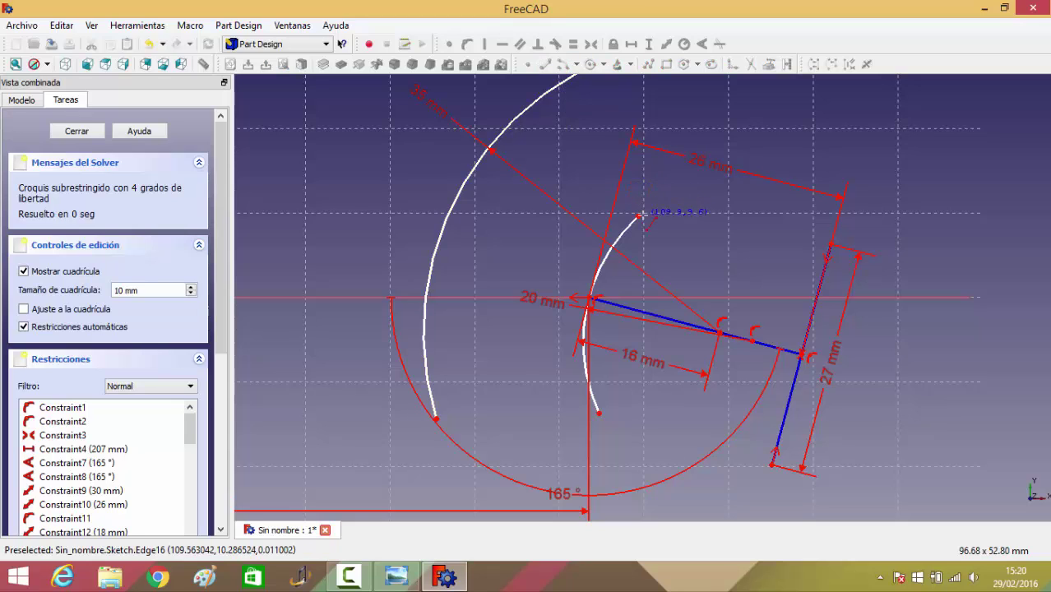
pyautogui.click(638, 216)
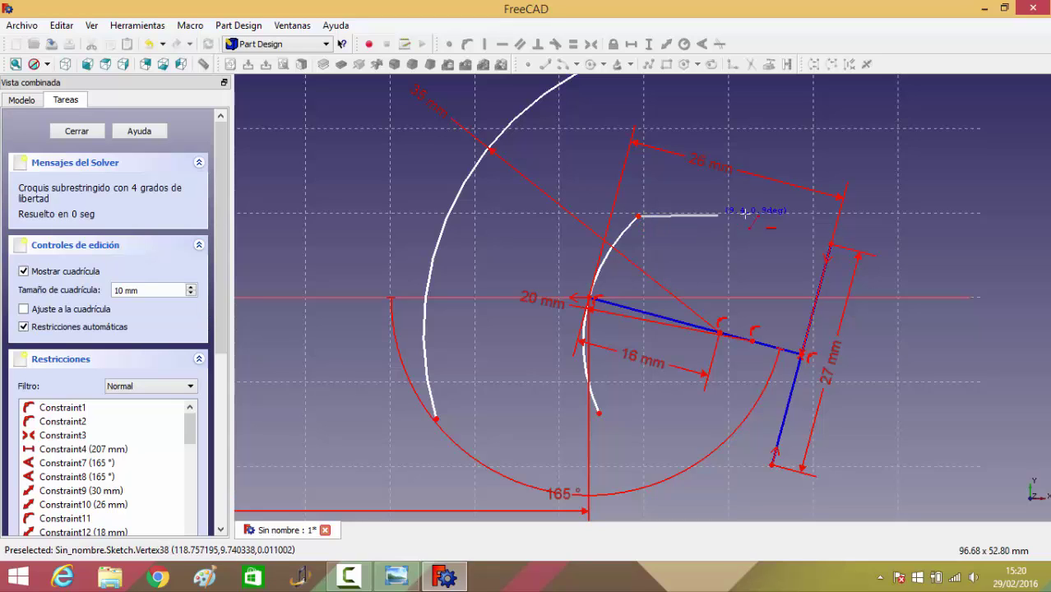
pyautogui.click(831, 244)
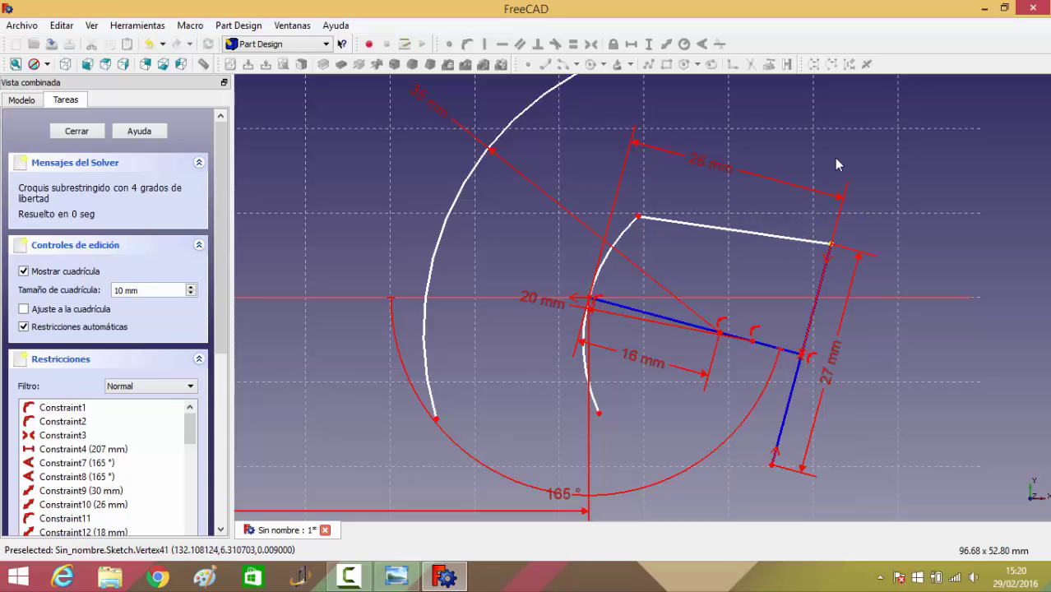
pyautogui.click(560, 66)
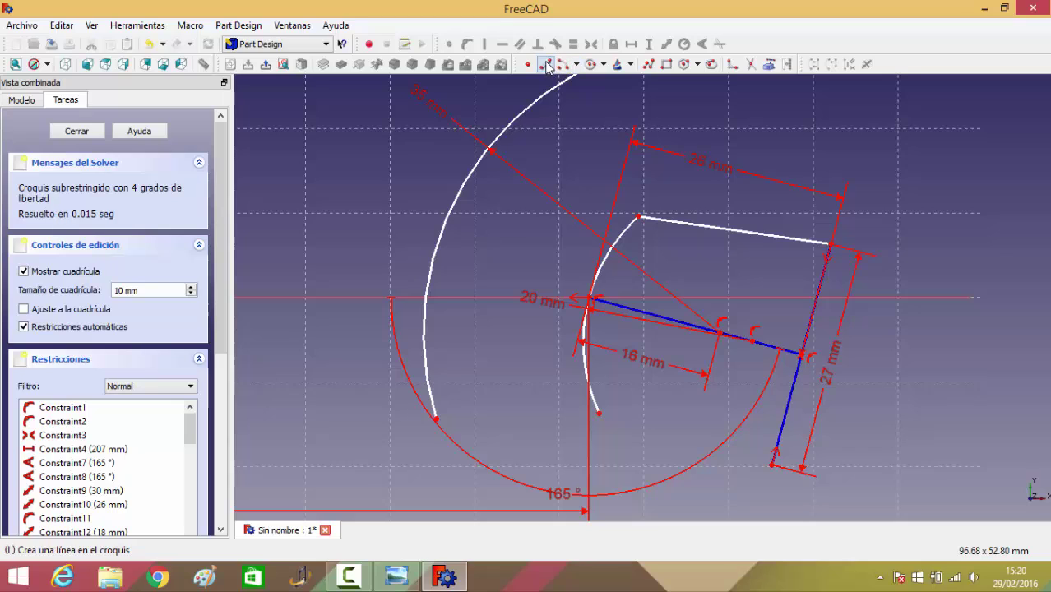
pyautogui.click(599, 413)
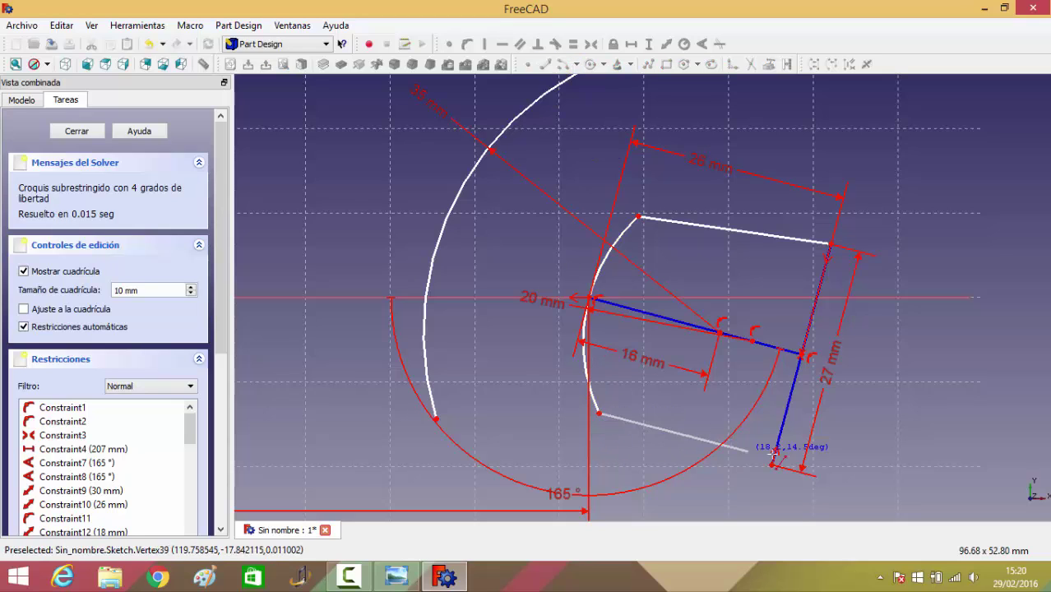
pyautogui.click(772, 466)
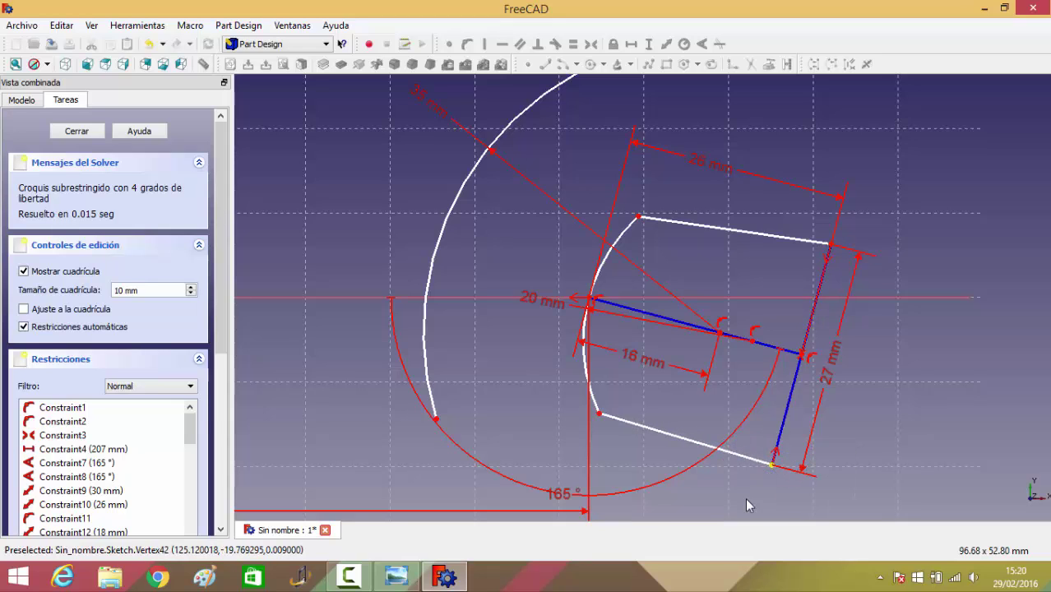
# Step: Make both connecting jaw lines parallel to the blue centre line
pyautogui.click(638, 312)
pyautogui.click(705, 227)
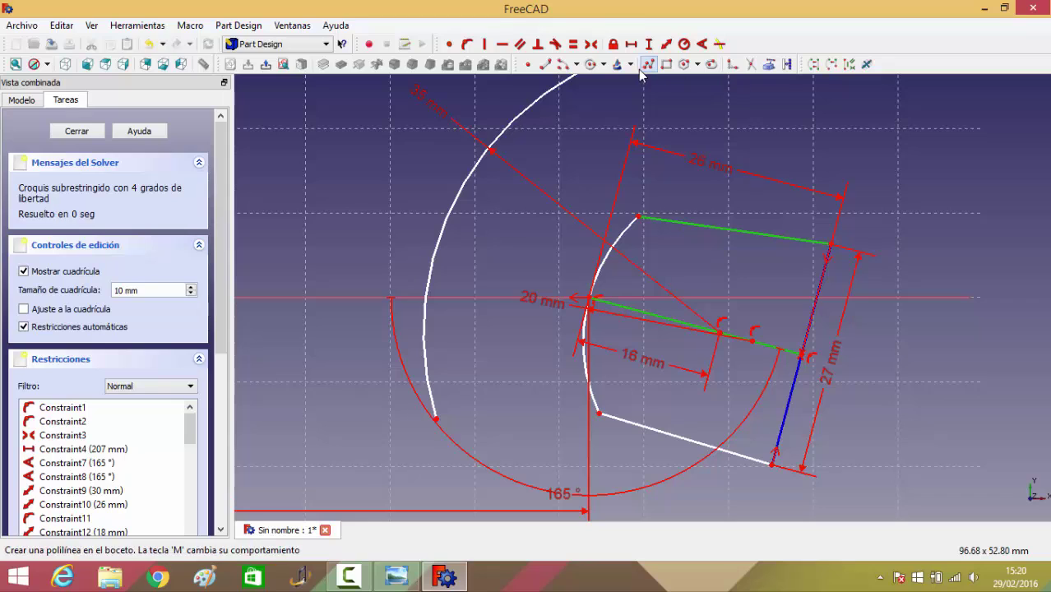
pyautogui.click(519, 46)
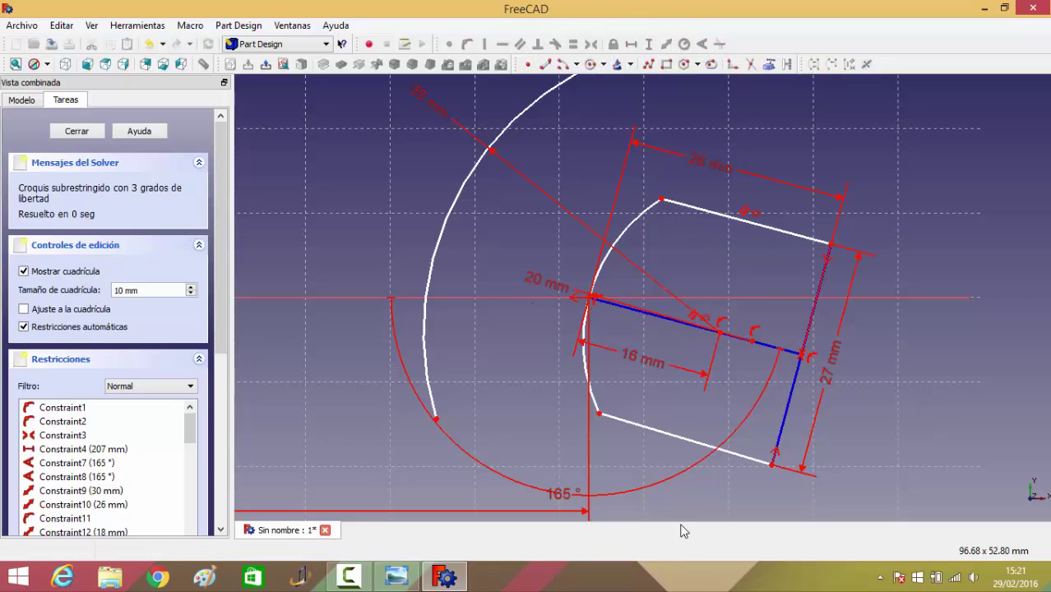
pyautogui.click(657, 320)
pyautogui.click(657, 439)
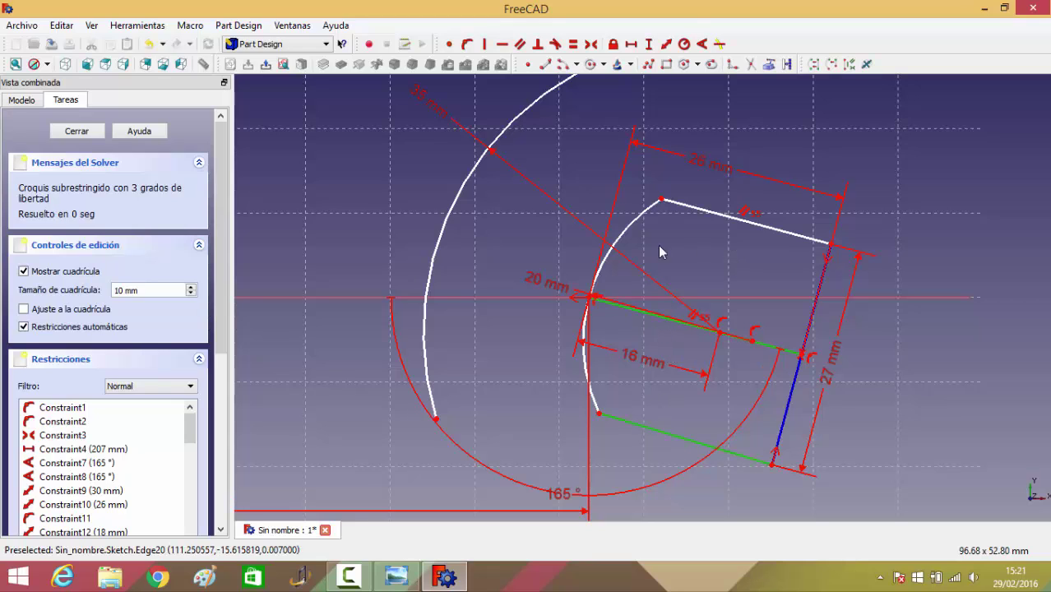
pyautogui.click(520, 45)
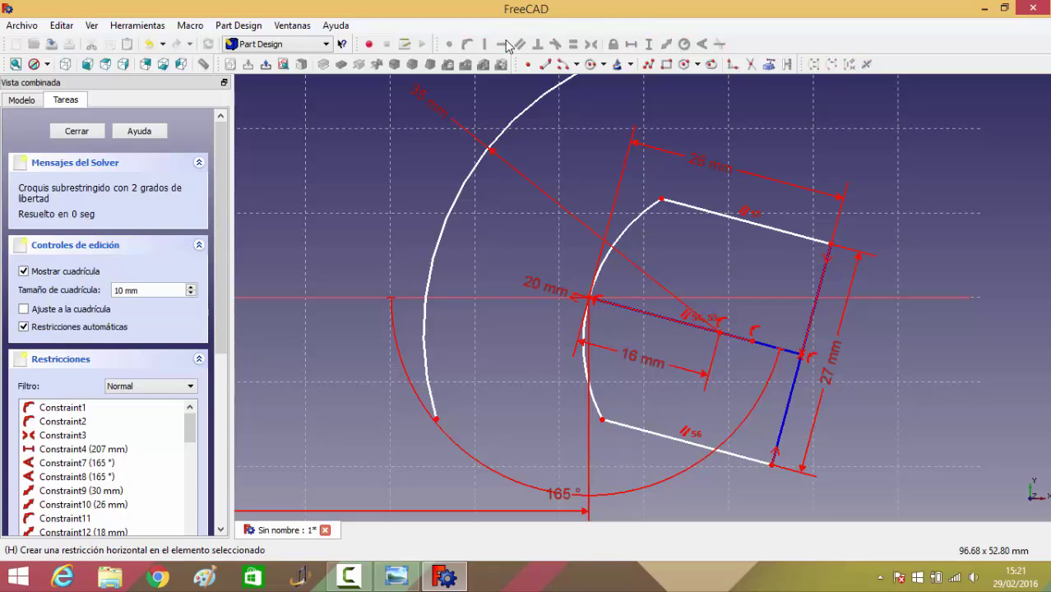
# Step: Draw a short outward line at the lower and upper ends of the 27 mm construction line
pyautogui.scroll(-1, 496, 112)
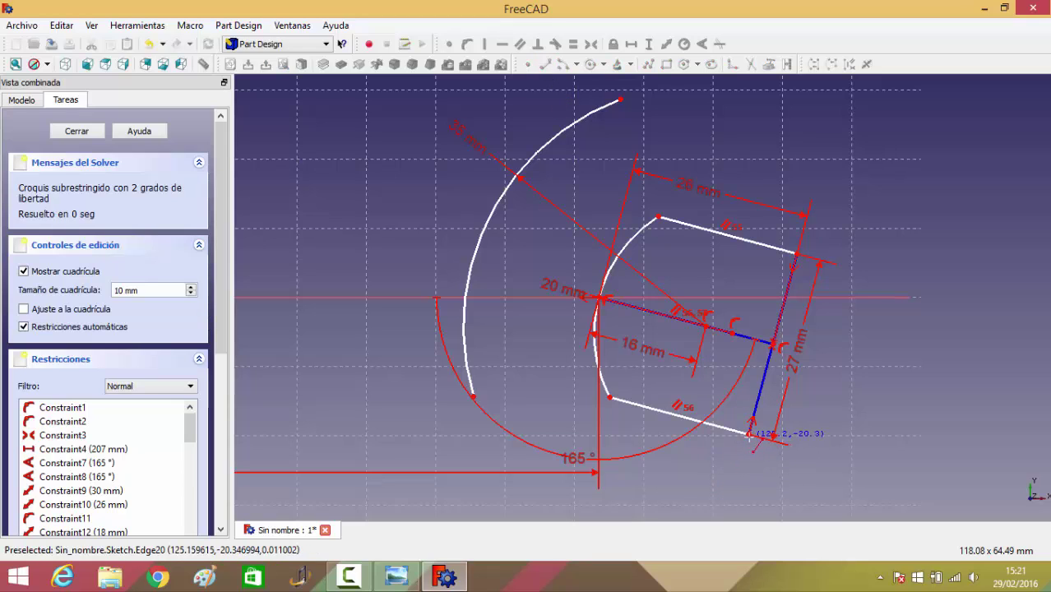
pyautogui.click(749, 434)
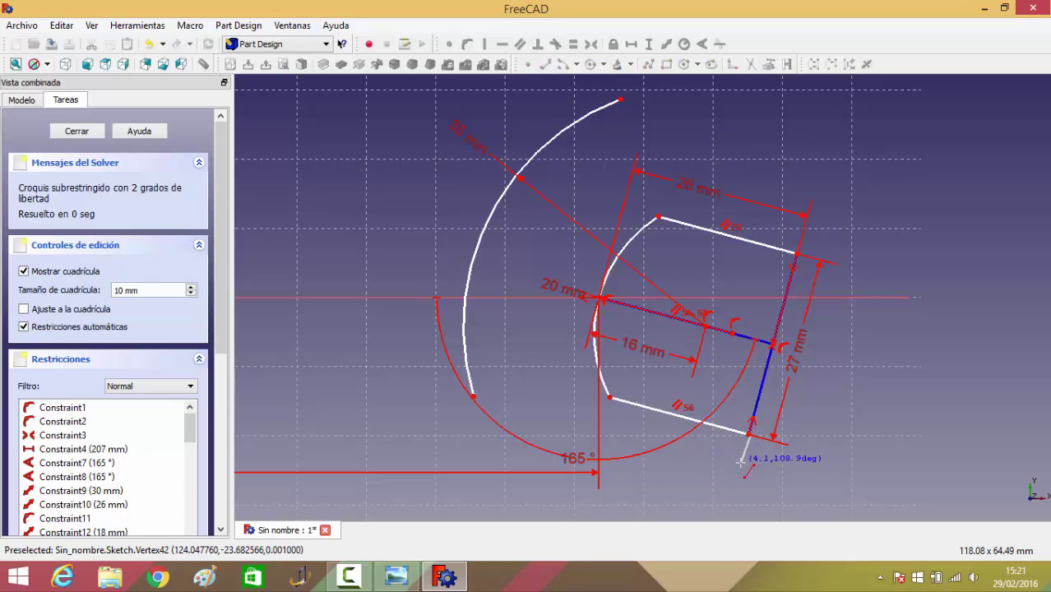
pyautogui.click(742, 465)
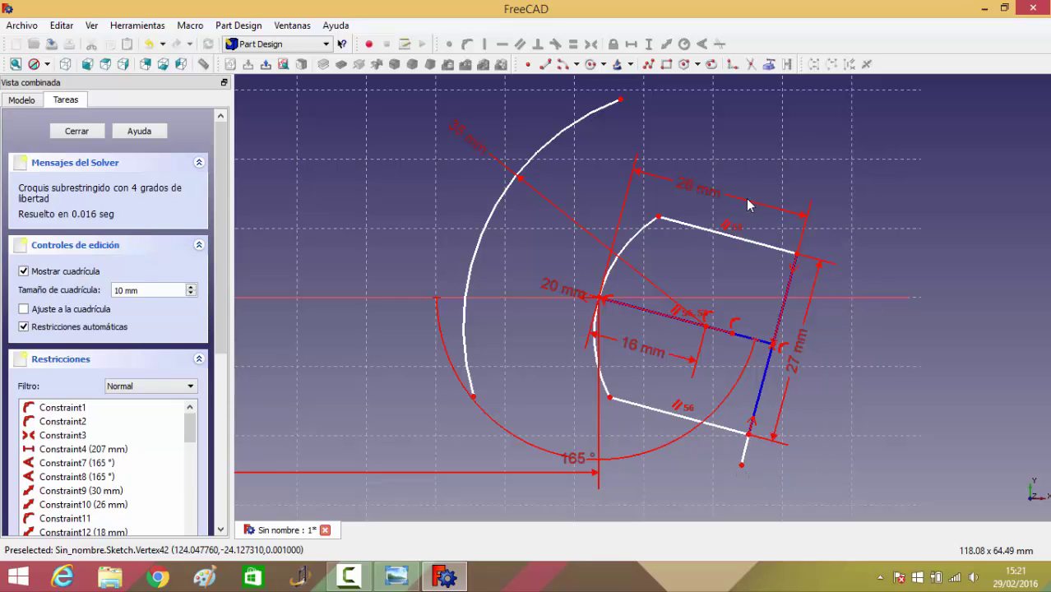
pyautogui.click(545, 65)
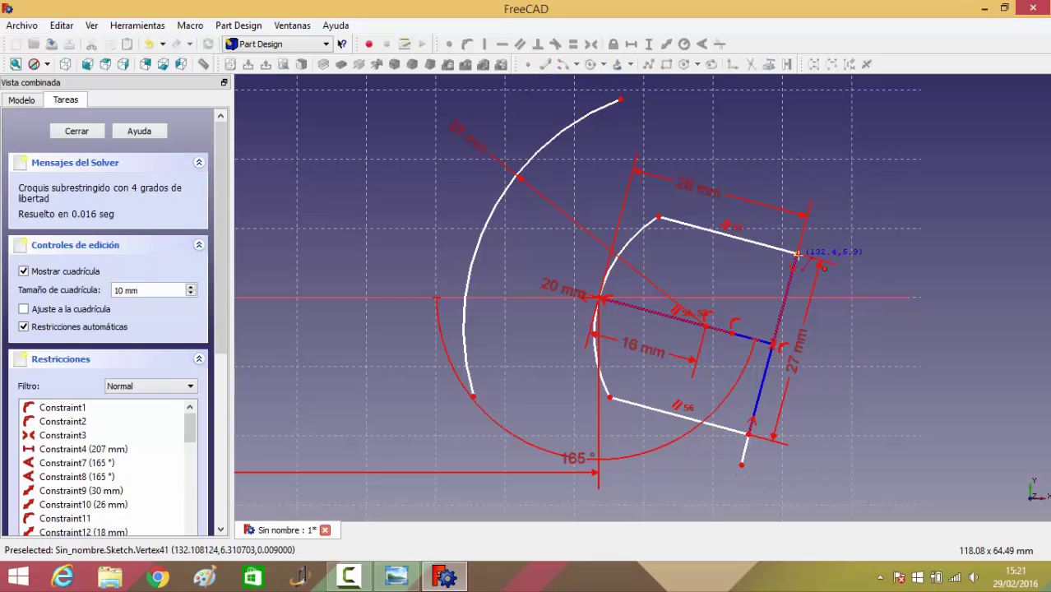
pyautogui.click(797, 254)
pyautogui.click(810, 226)
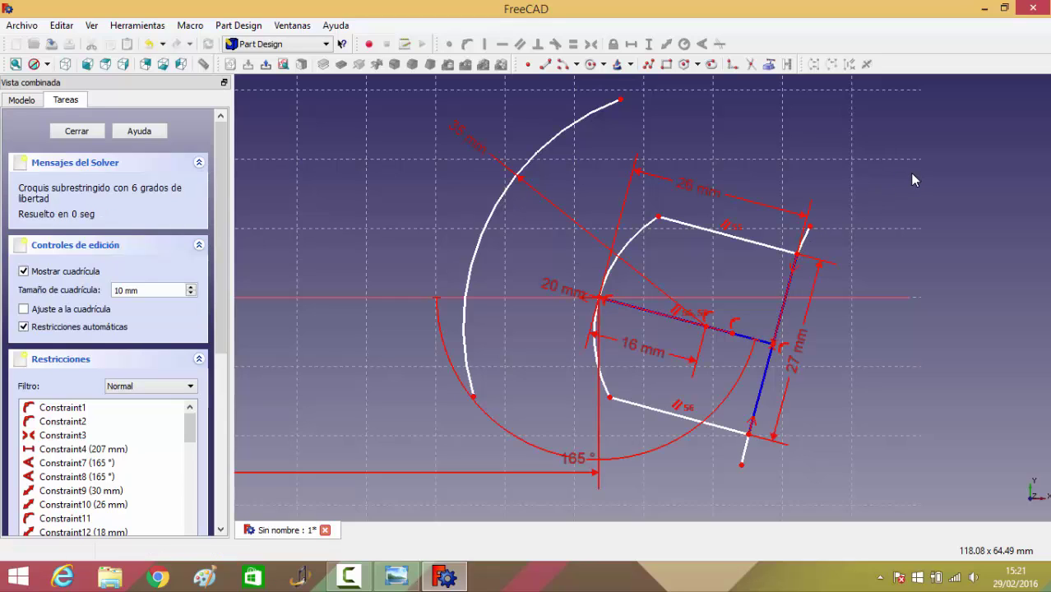
pyautogui.click(562, 66)
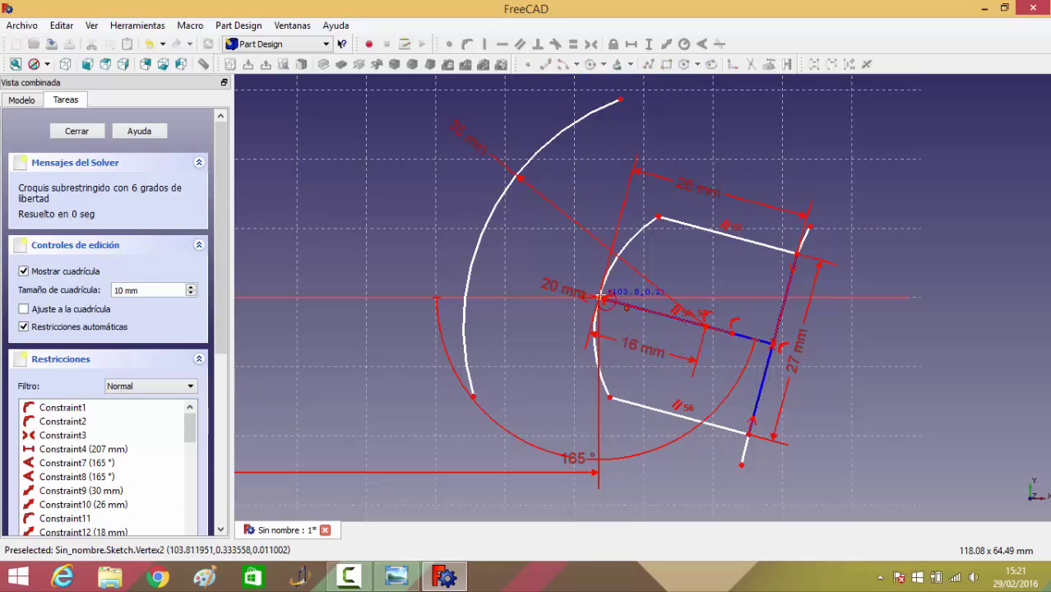
# Step: Draw two arcs centred on the head centre, one above the upper jaw, one below the lower
pyautogui.click(602, 299)
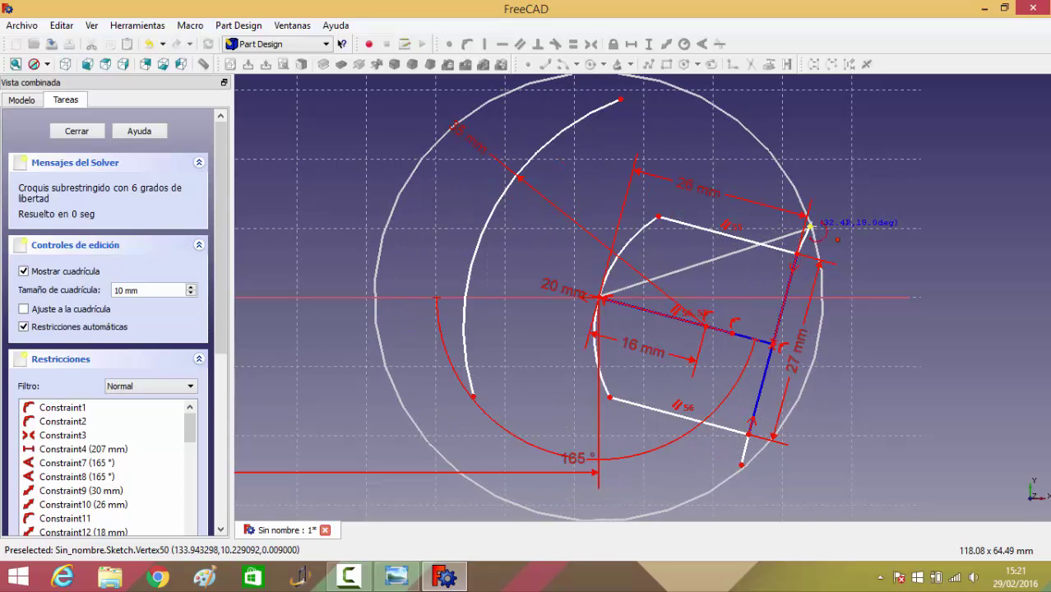
pyautogui.click(810, 222)
pyautogui.click(747, 131)
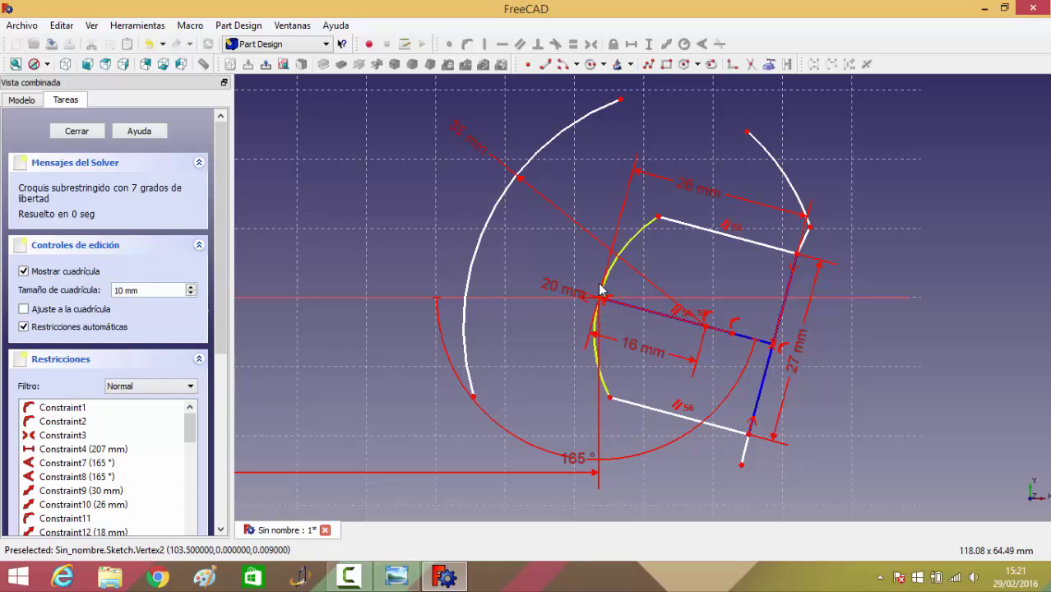
pyautogui.click(564, 66)
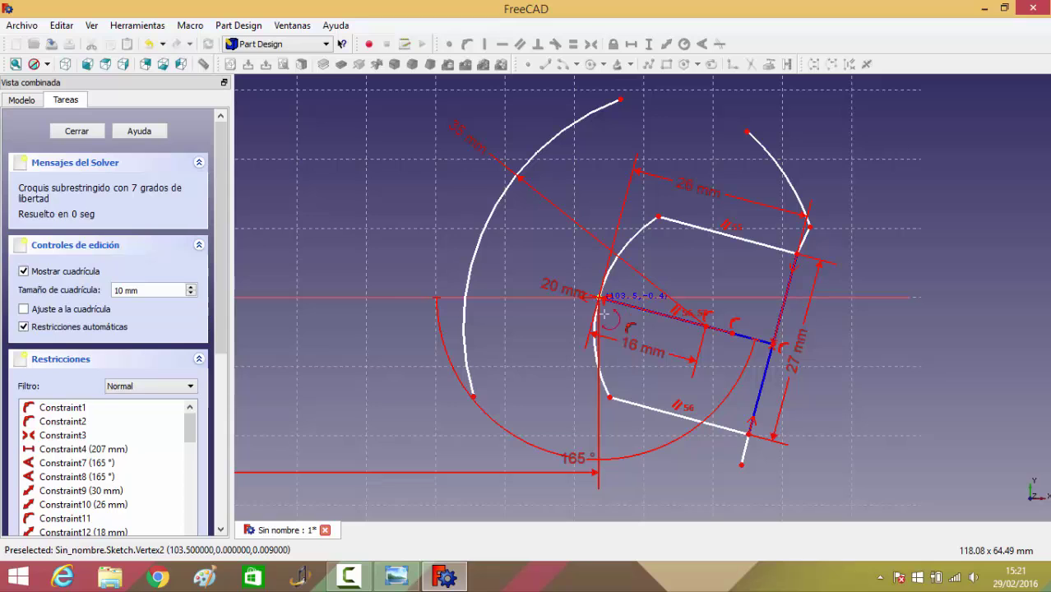
pyautogui.click(601, 300)
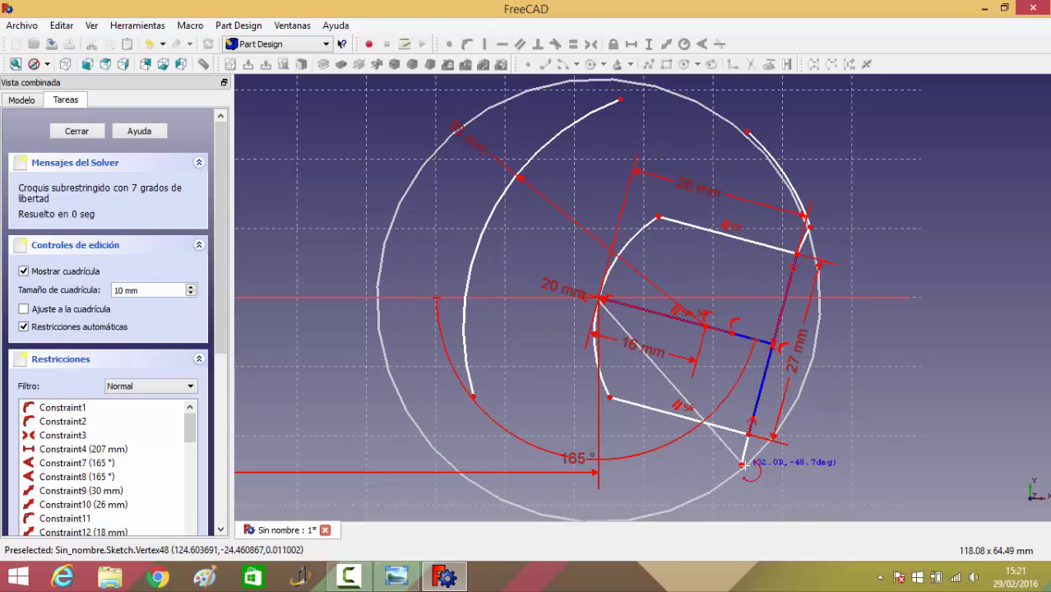
pyautogui.click(742, 466)
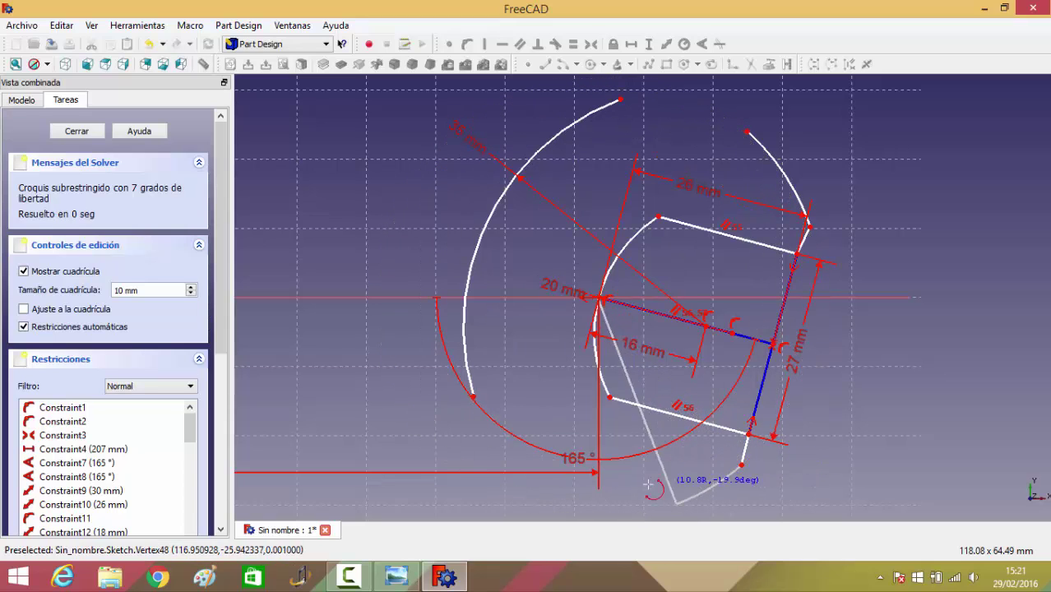
pyautogui.click(594, 467)
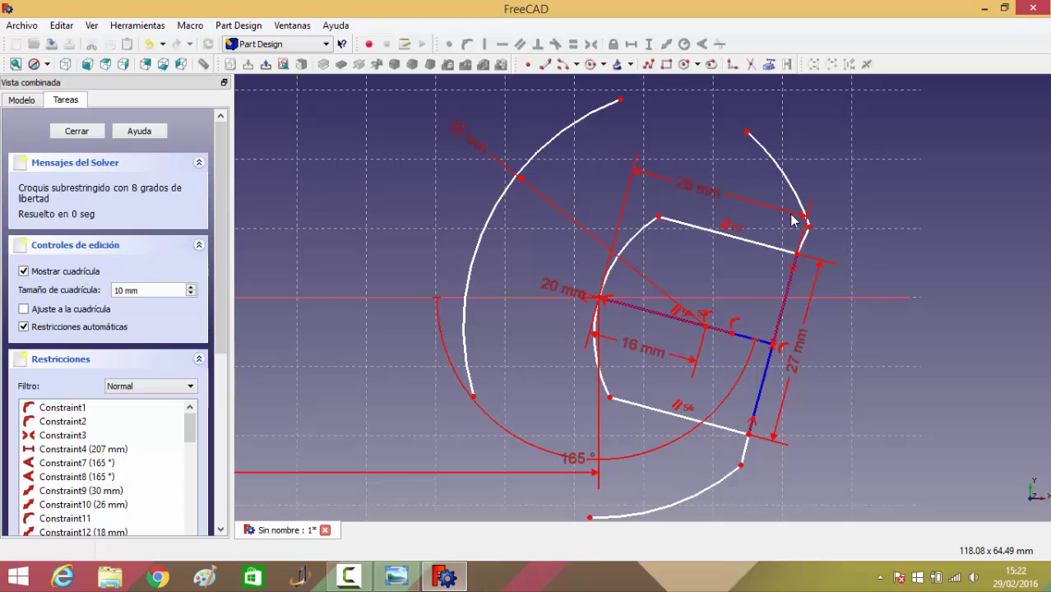
# Step: Make the upper and lower jaw lines perpendicular to their short end edges
pyautogui.click(785, 179)
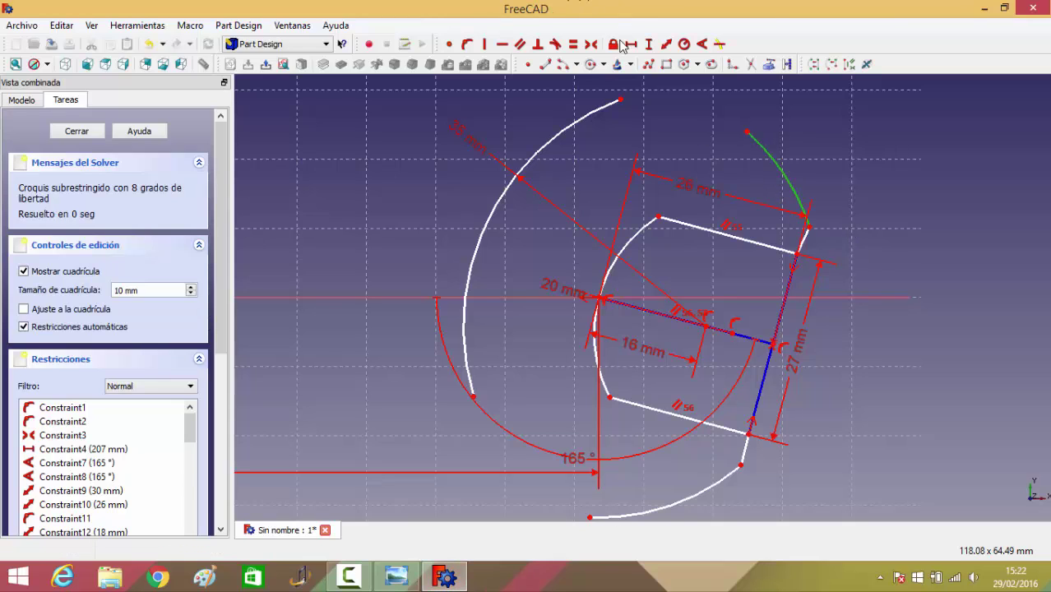
pyautogui.click(855, 226)
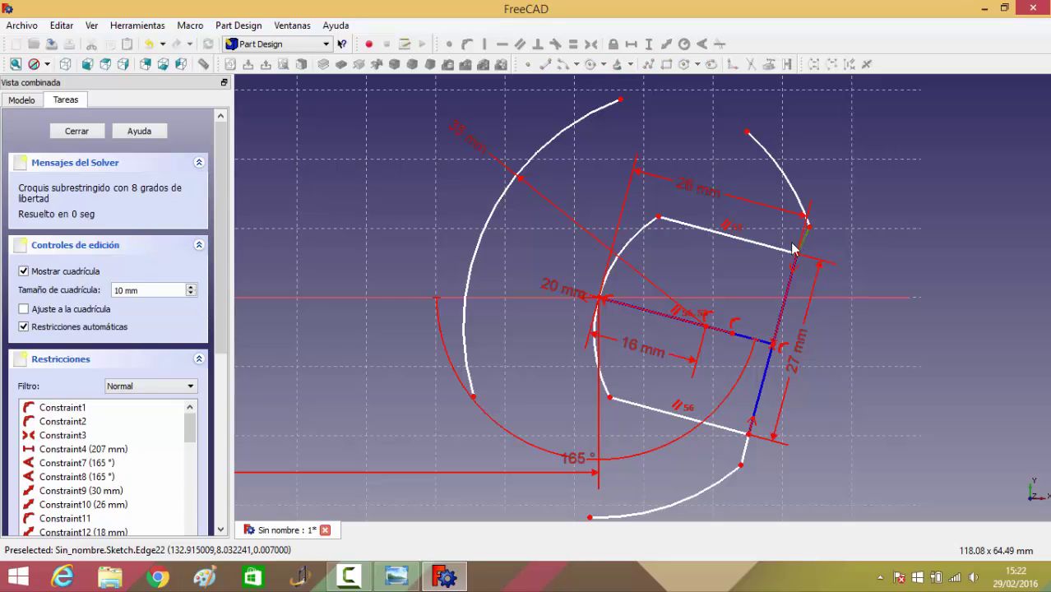
pyautogui.click(805, 240)
pyautogui.click(724, 234)
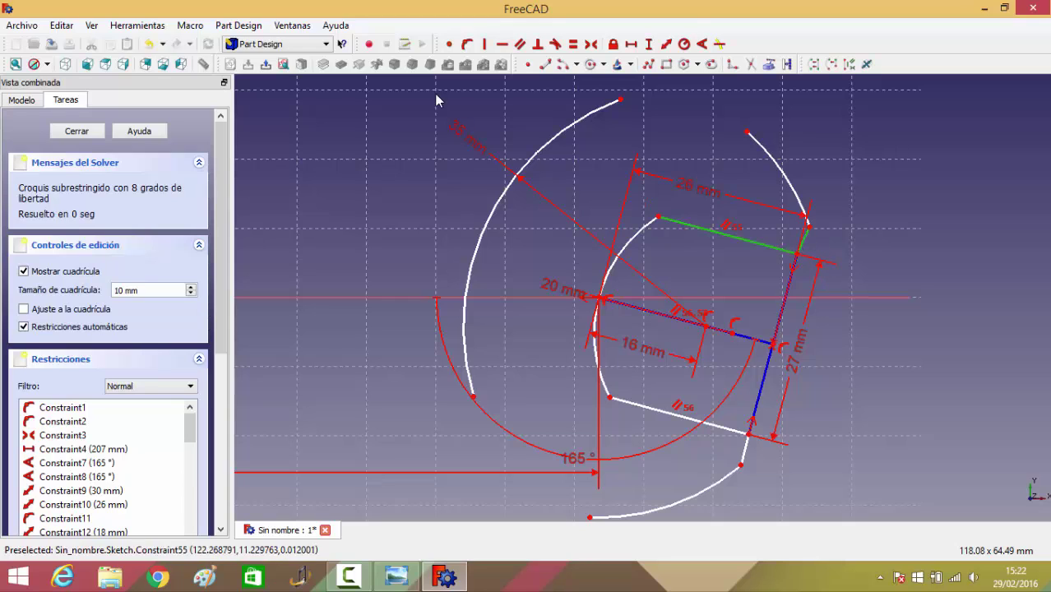
pyautogui.click(539, 45)
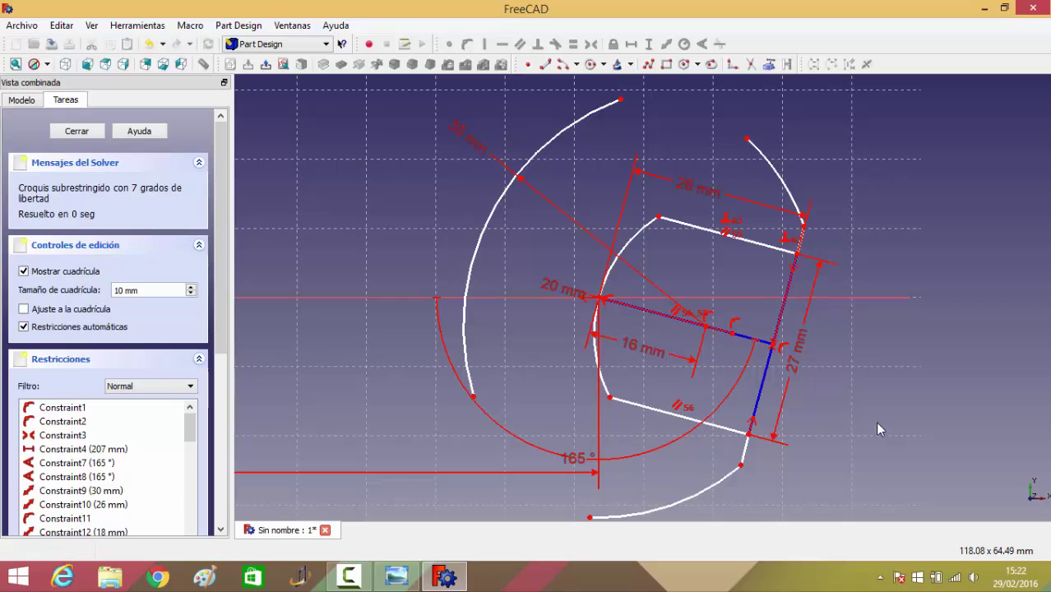
pyautogui.click(730, 430)
pyautogui.click(745, 448)
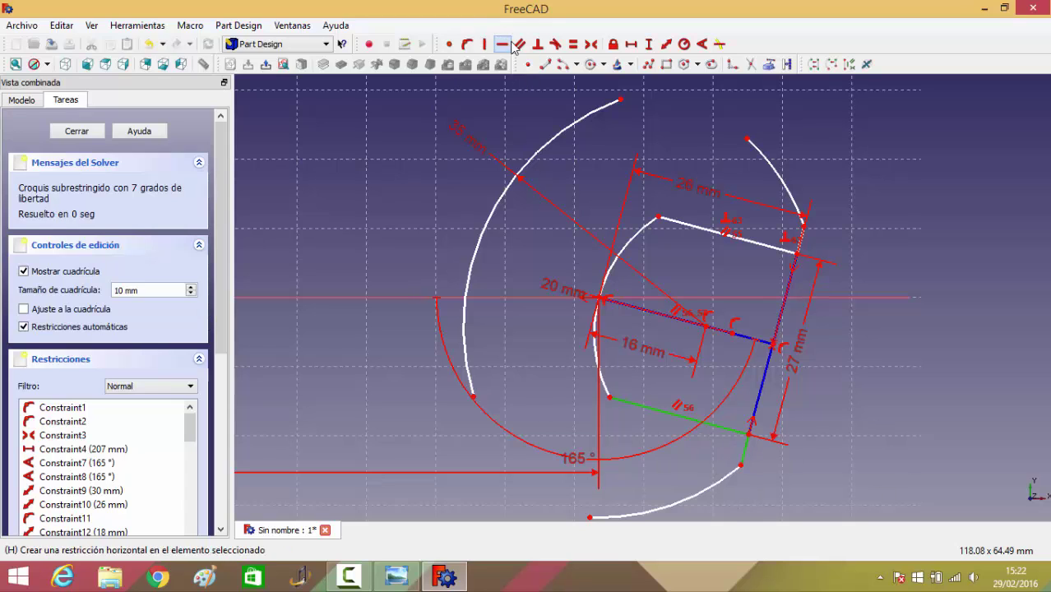
pyautogui.click(539, 46)
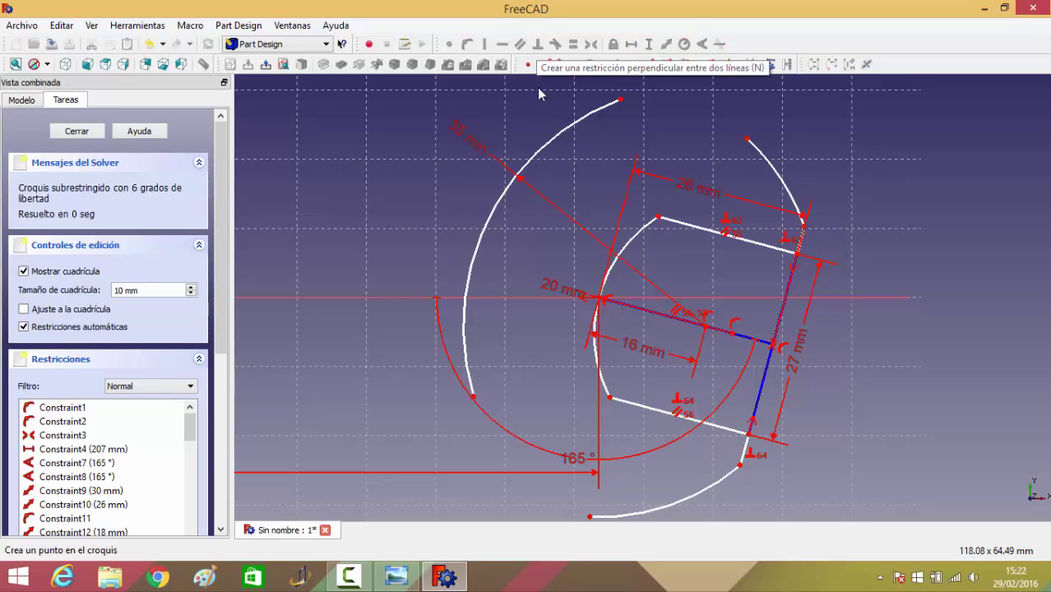
# Step: Give the upper outer arc a 20 mm radius and make the lower outer arc equal
pyautogui.click(783, 189)
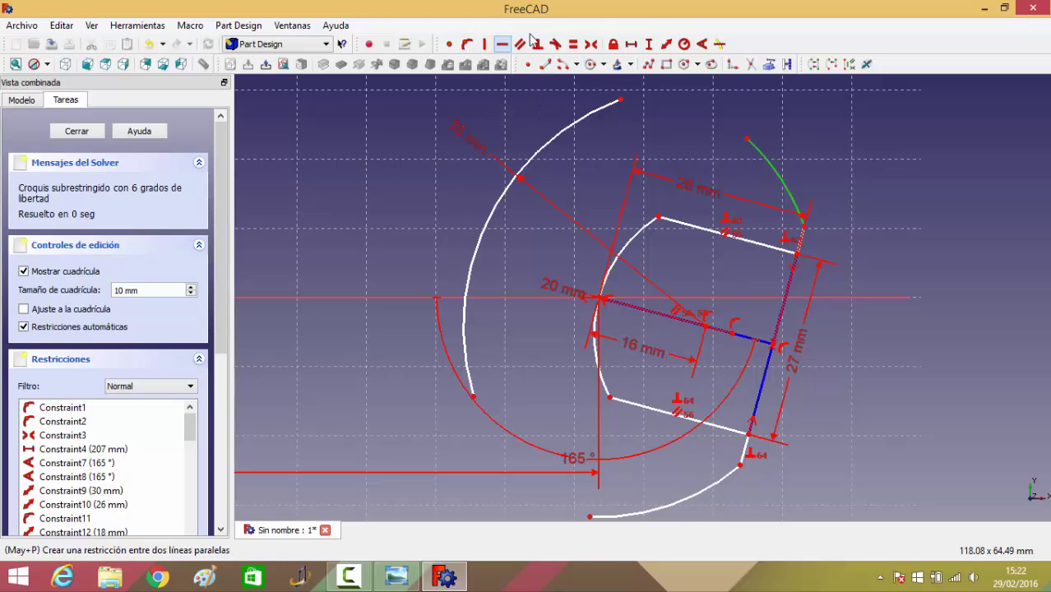
pyautogui.click(683, 44)
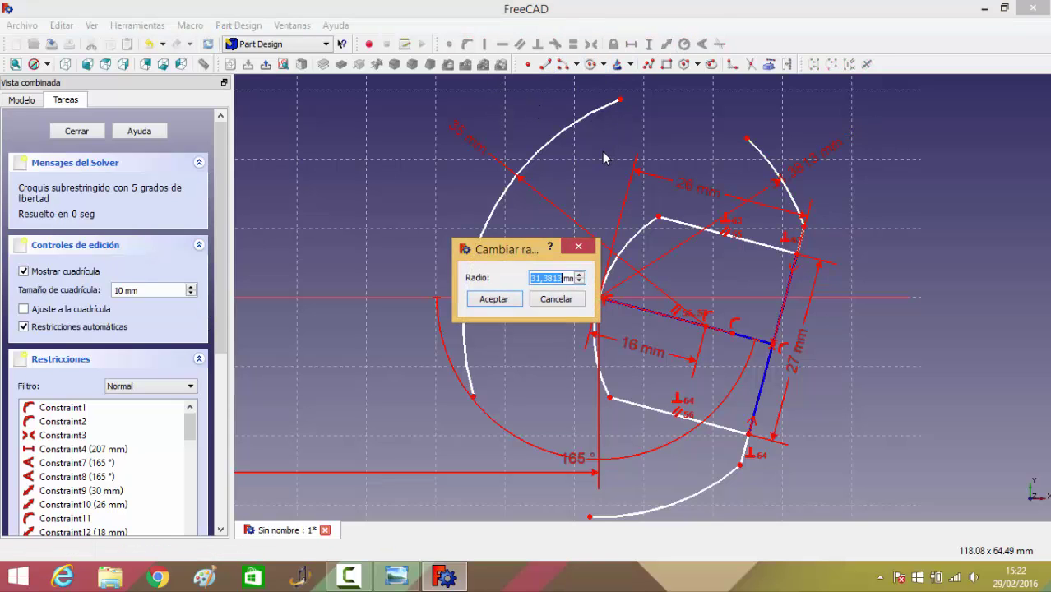
pyautogui.write('20')
pyautogui.press('Return')
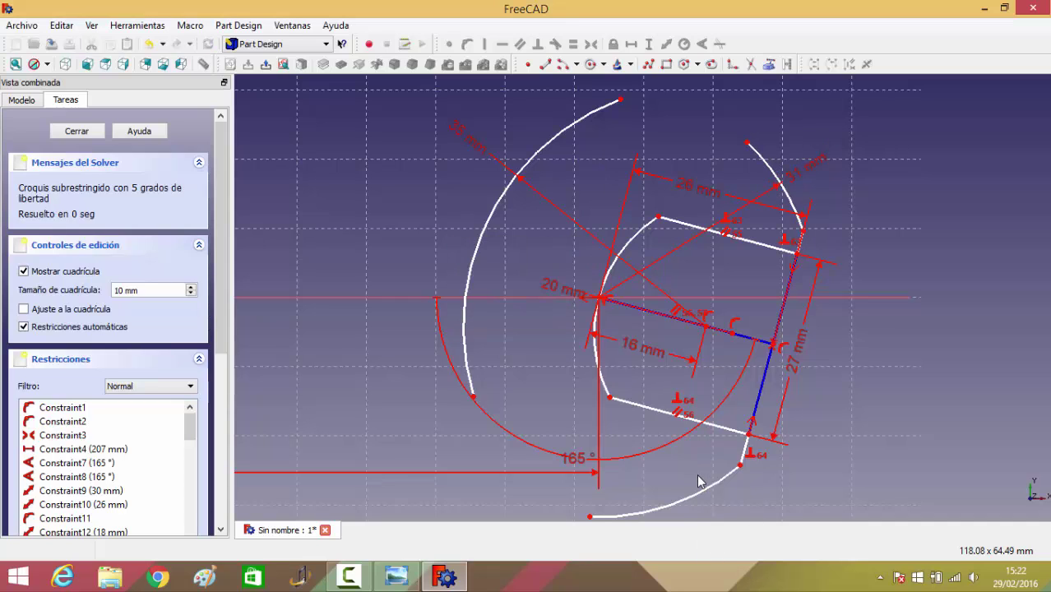
pyautogui.click(756, 154)
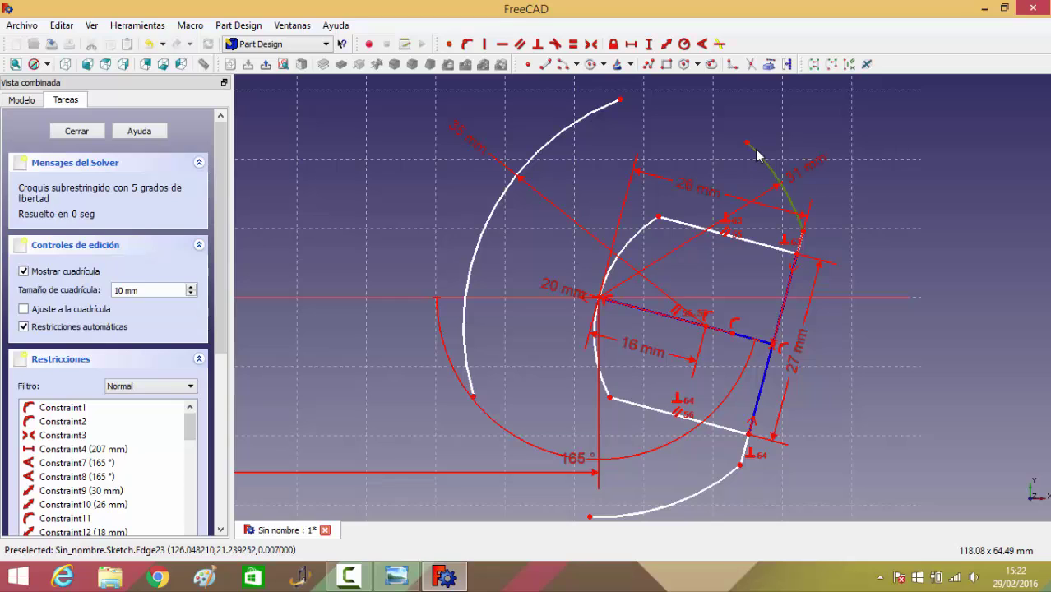
pyautogui.click(700, 494)
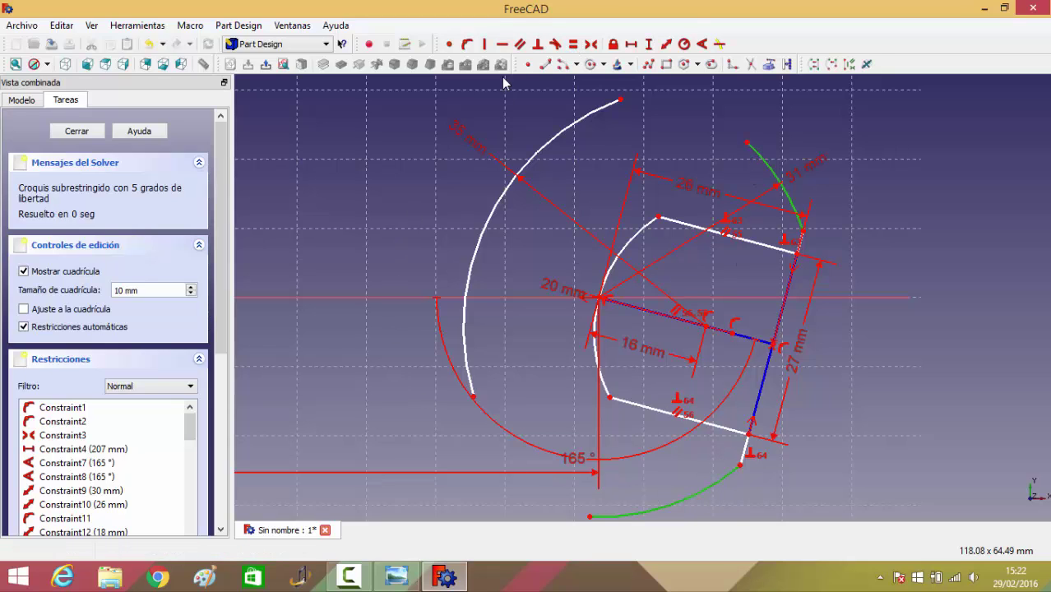
pyautogui.click(573, 45)
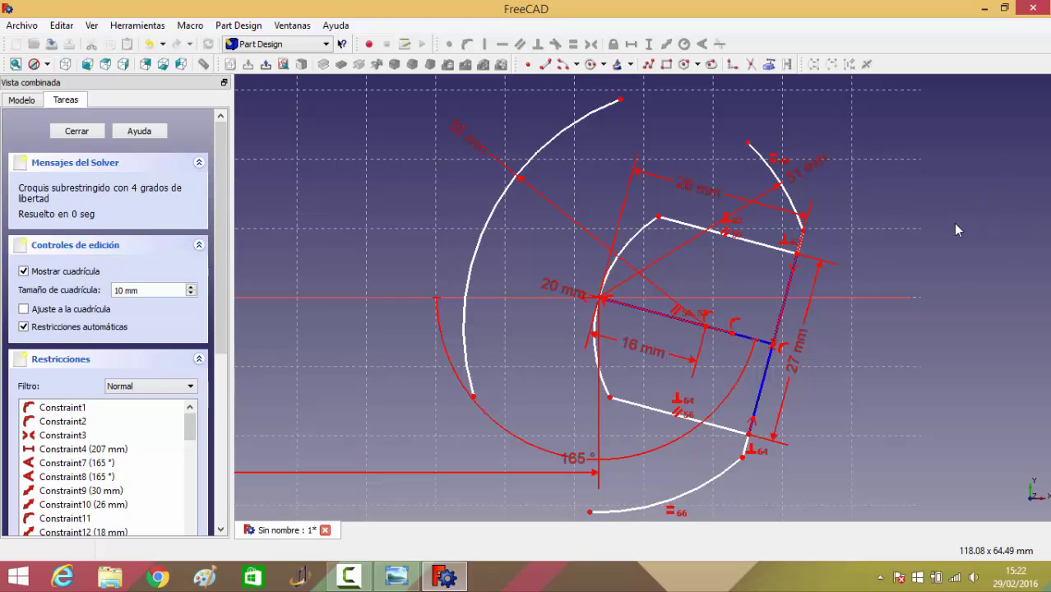
# Step: Draw an end-points-and-rim-point arc across the right head's top gap
pyautogui.click(577, 65)
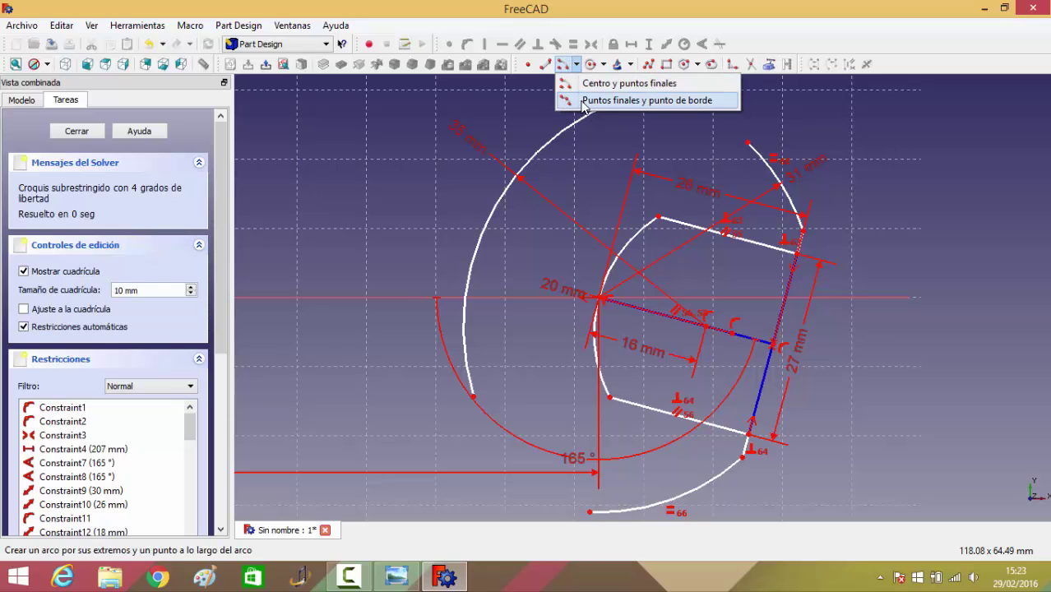
pyautogui.click(582, 98)
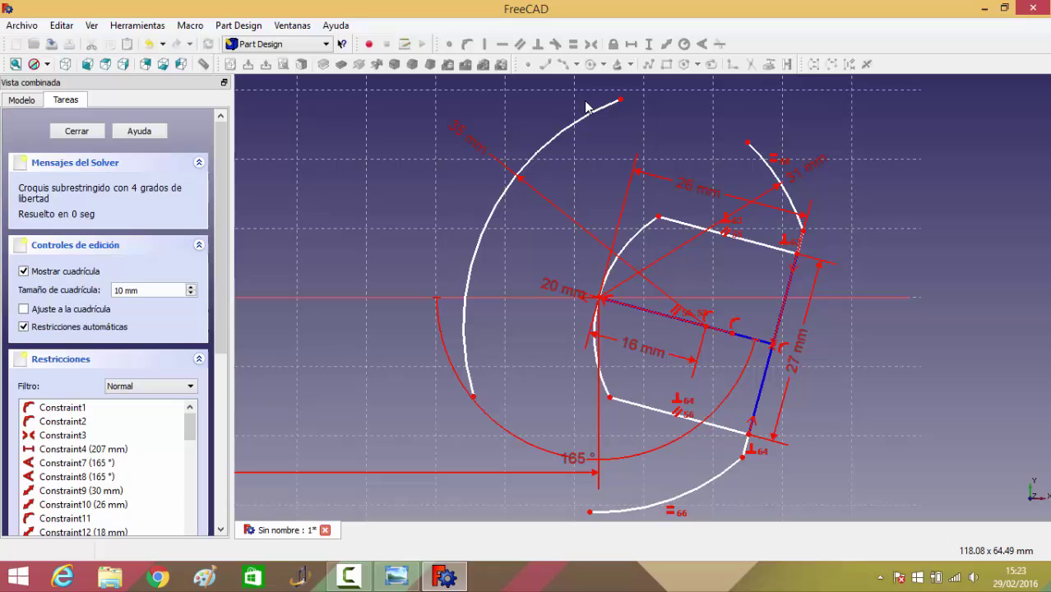
pyautogui.click(639, 104)
pyautogui.click(682, 130)
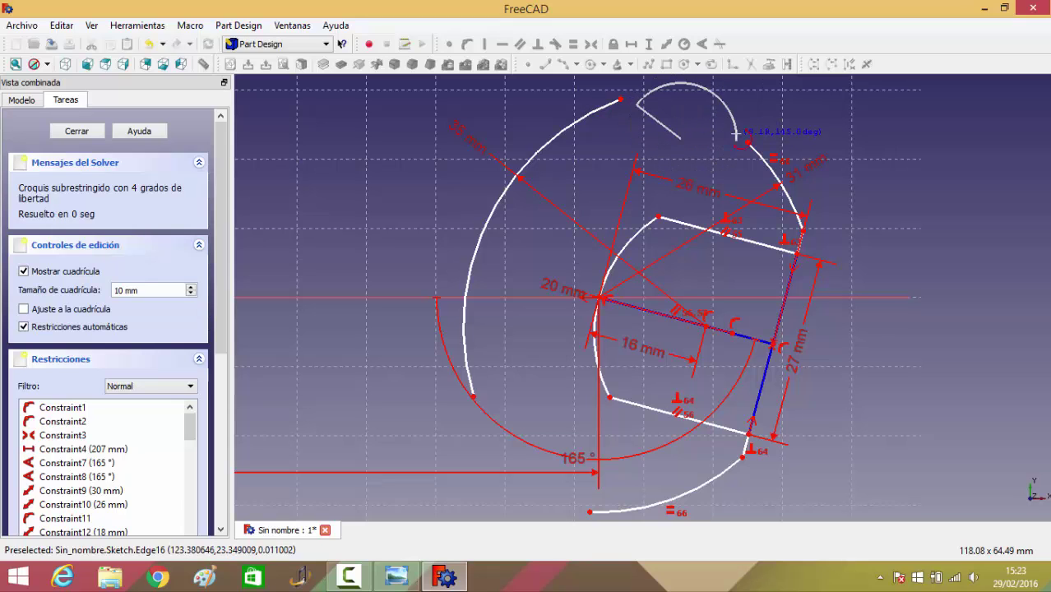
pyautogui.click(737, 140)
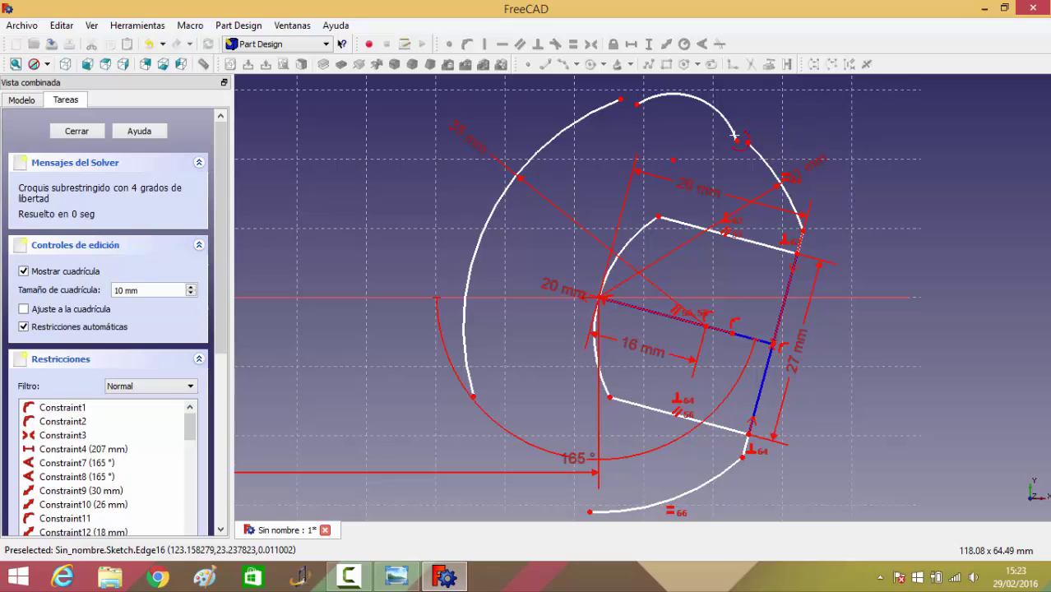
# Step: Draw a second three-point arc closing the bottom gap beside the left arc
pyautogui.click(564, 64)
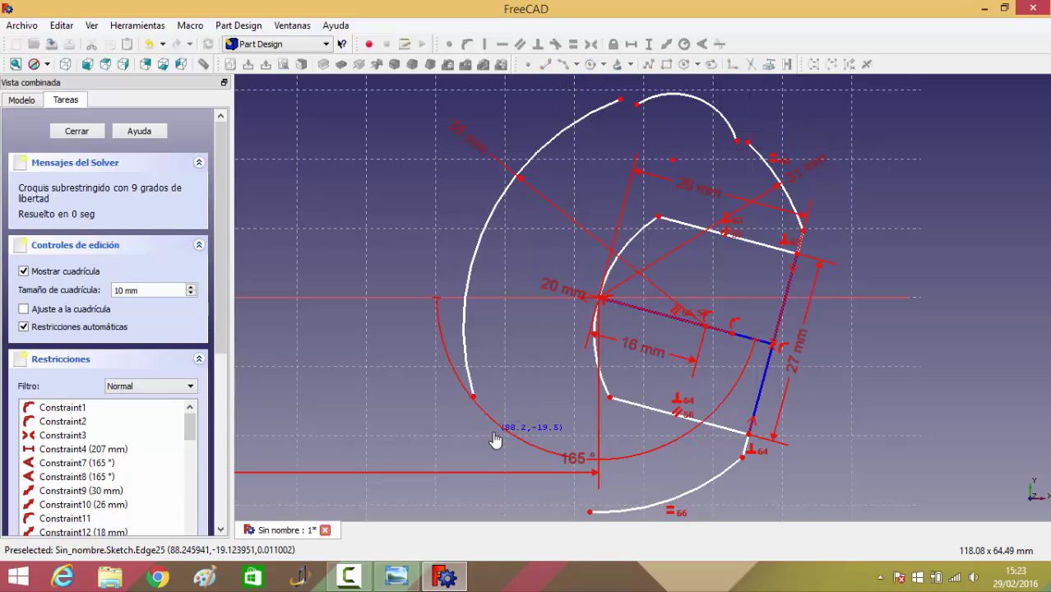
pyautogui.click(520, 460)
pyautogui.click(580, 498)
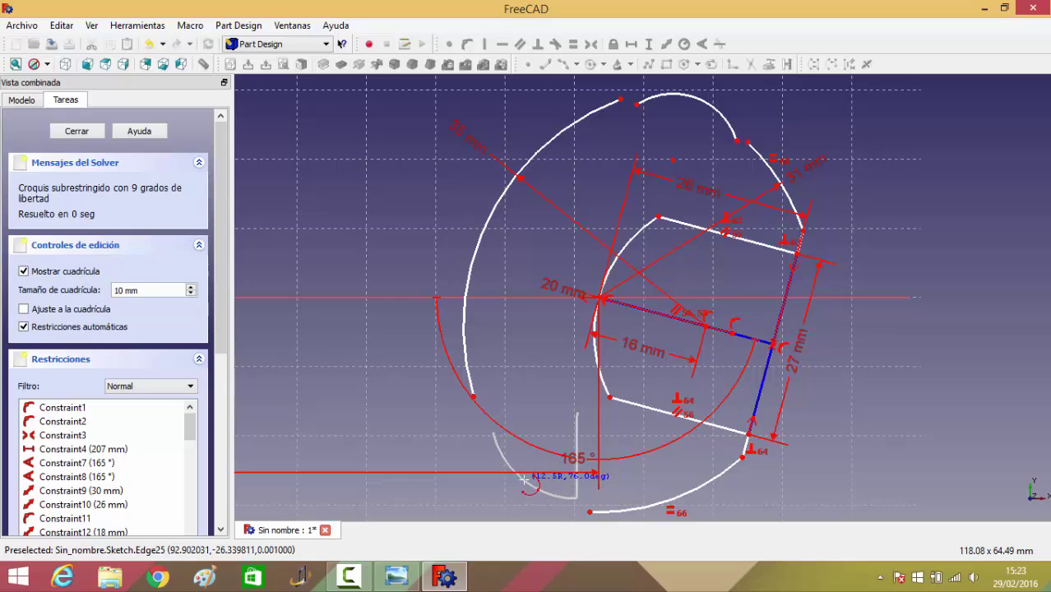
pyautogui.click(524, 480)
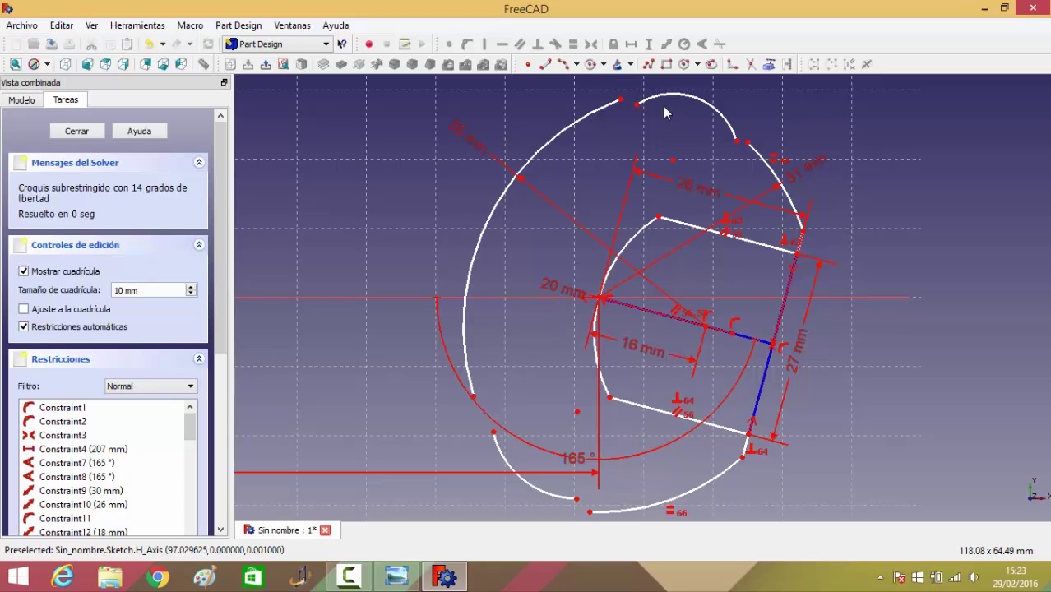
# Step: Make the top arc tangent to its neighbours at both ends
pyautogui.click(636, 104)
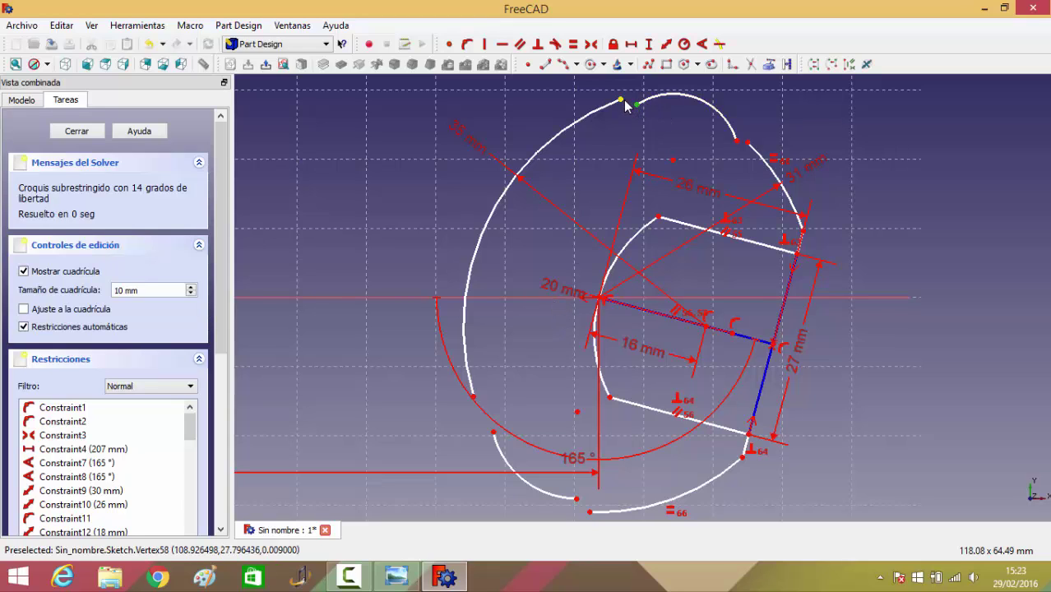
pyautogui.click(620, 100)
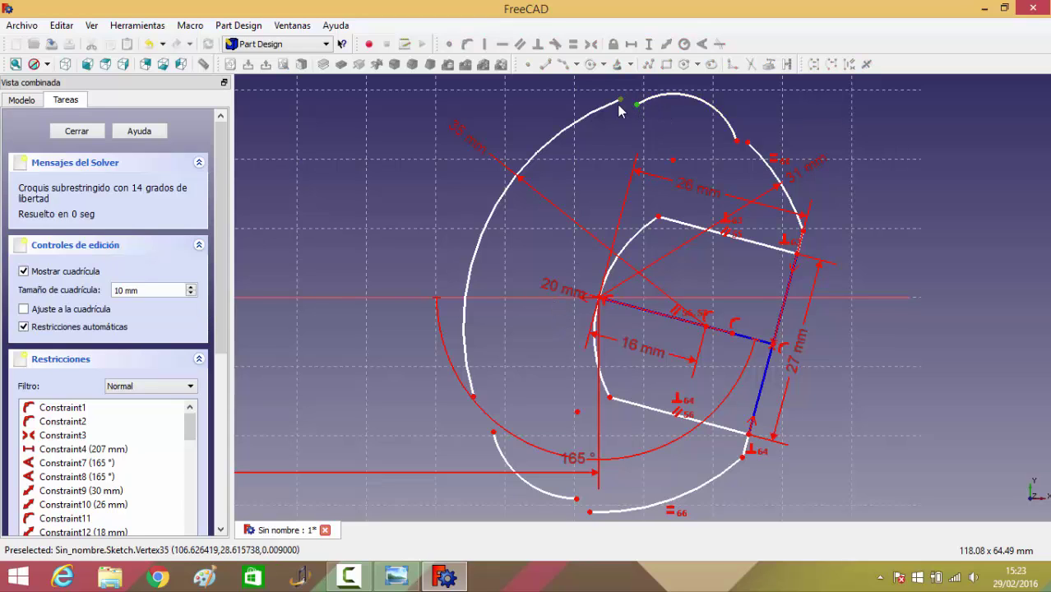
pyautogui.click(555, 44)
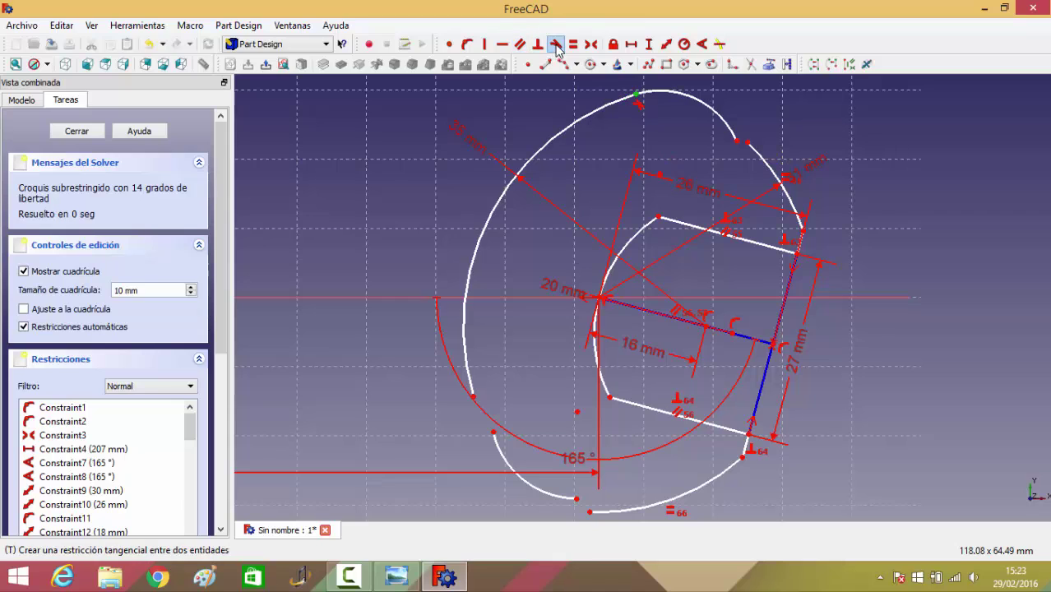
pyautogui.click(738, 143)
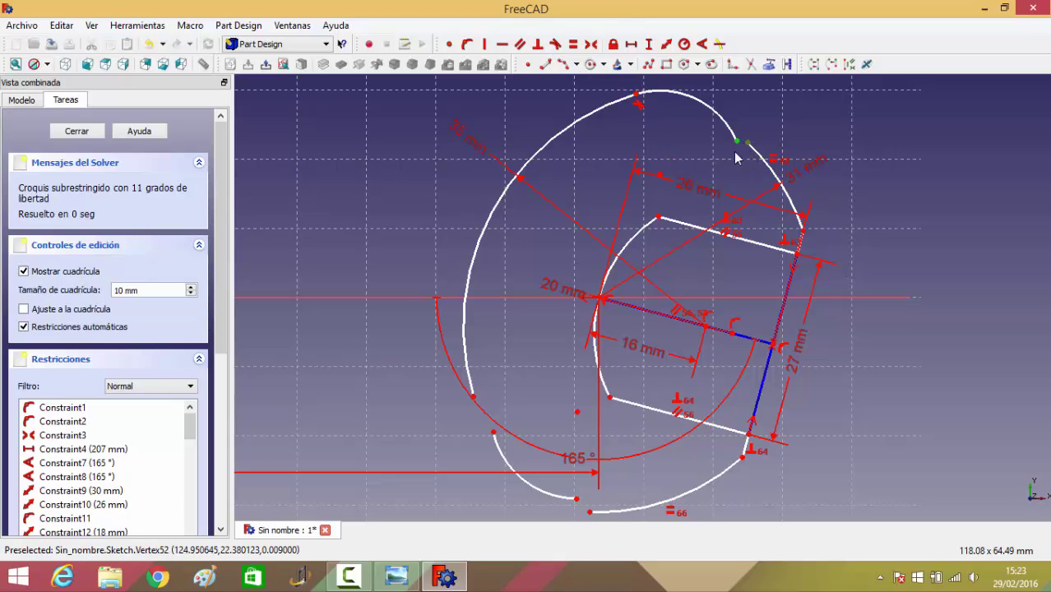
pyautogui.click(556, 46)
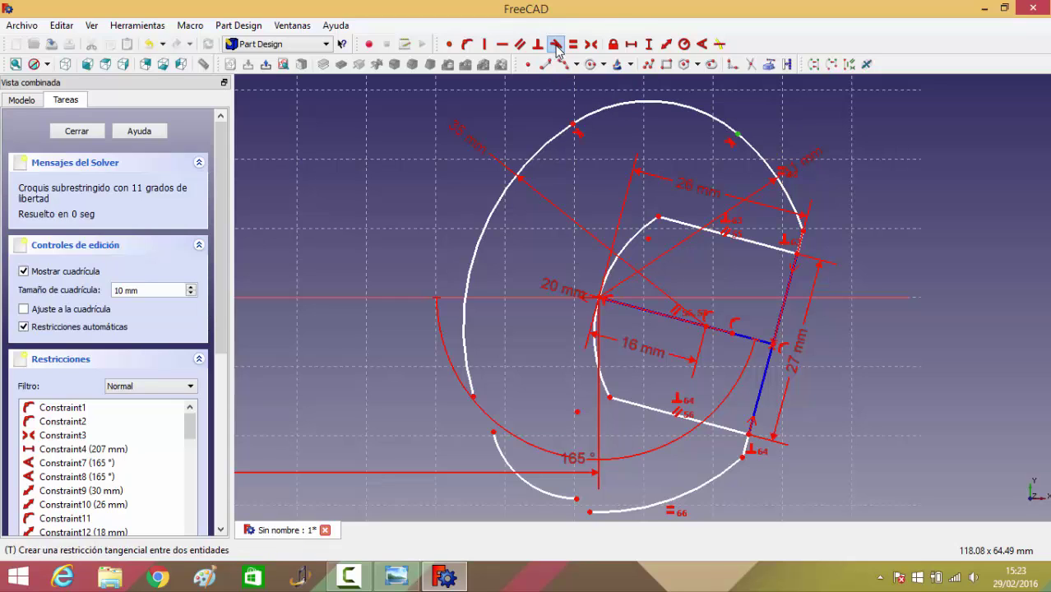
# Step: Give the top arc a radius constraint of 1
pyautogui.click(666, 104)
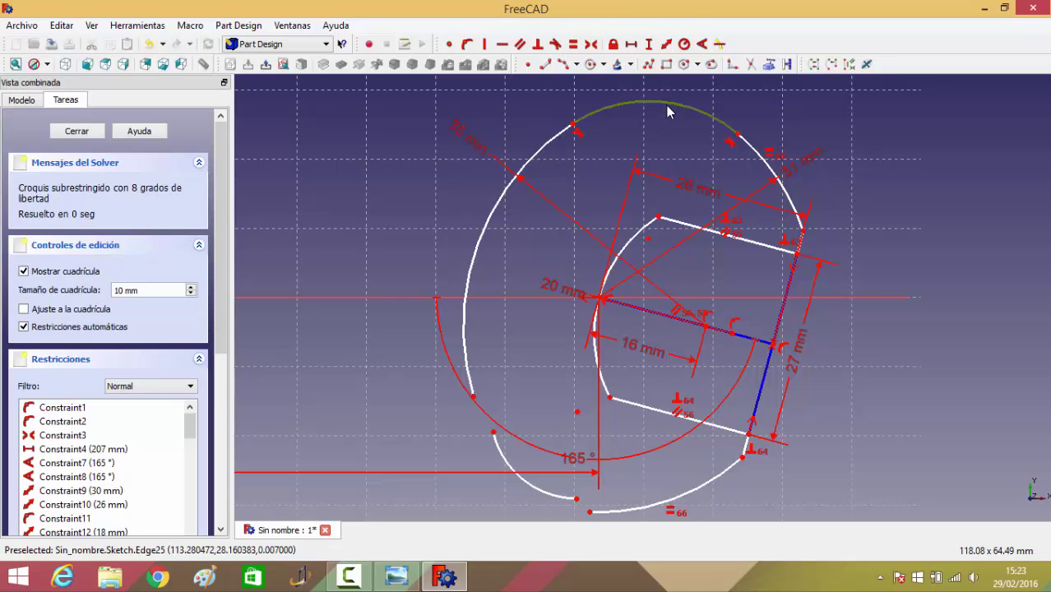
pyautogui.click(684, 45)
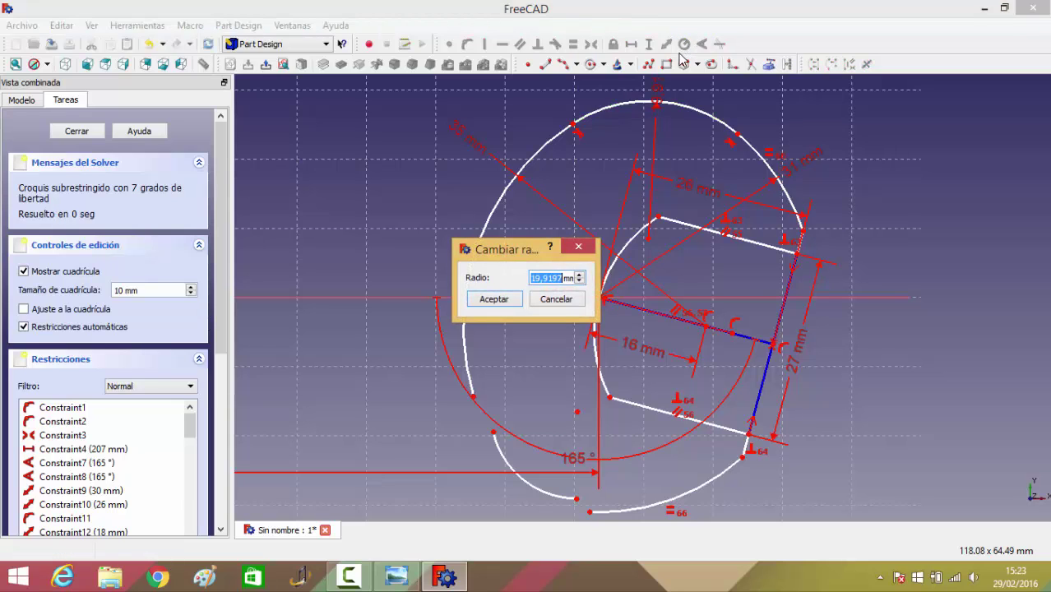
pyautogui.write('18')
pyautogui.press('Return')
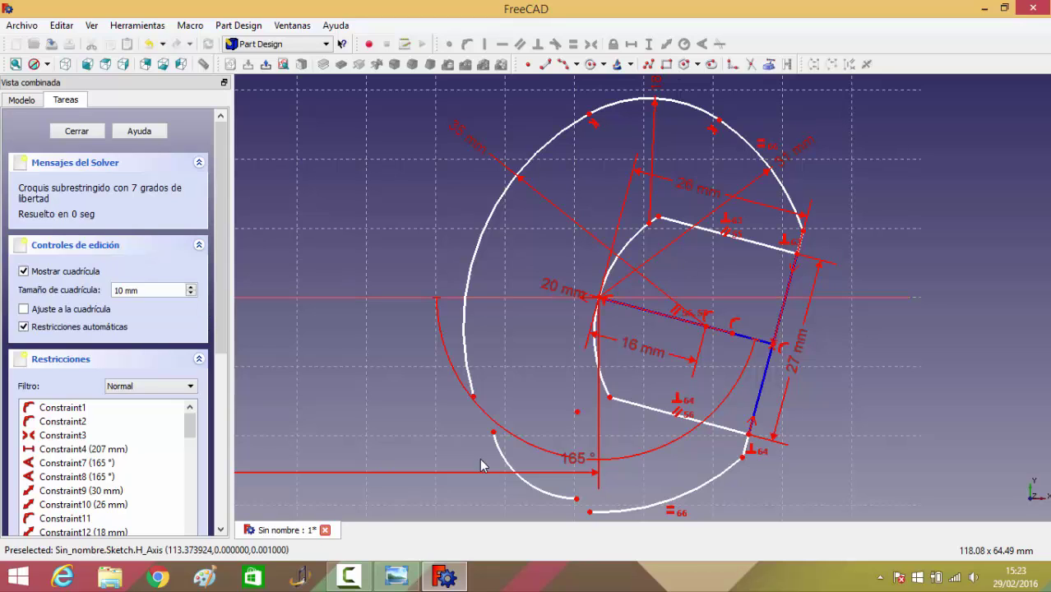
# Step: Join the endpoints at the lower-left and bottom gaps tangentially
pyautogui.click(493, 432)
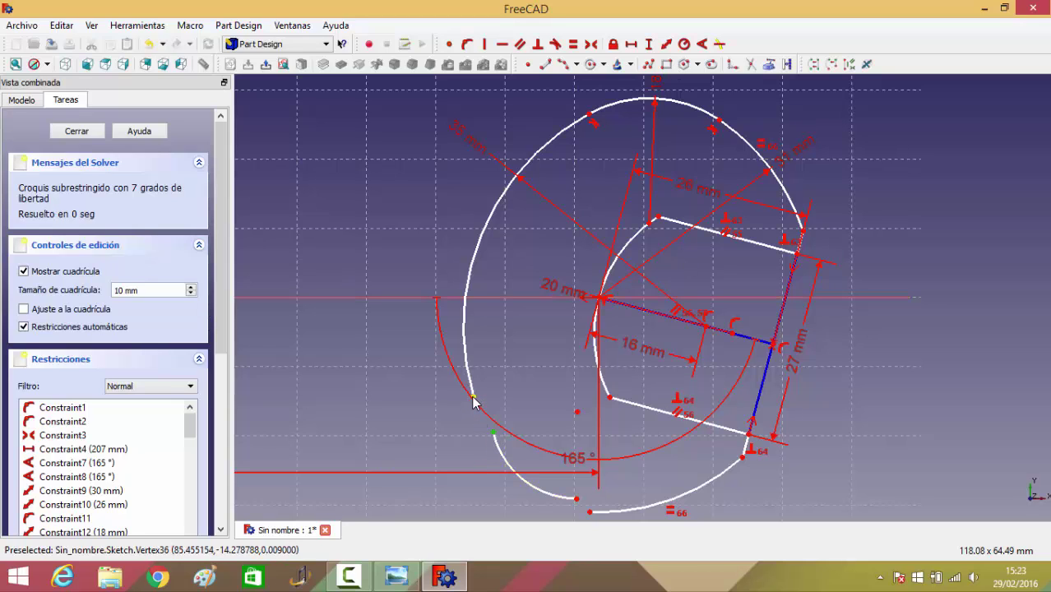
pyautogui.click(473, 398)
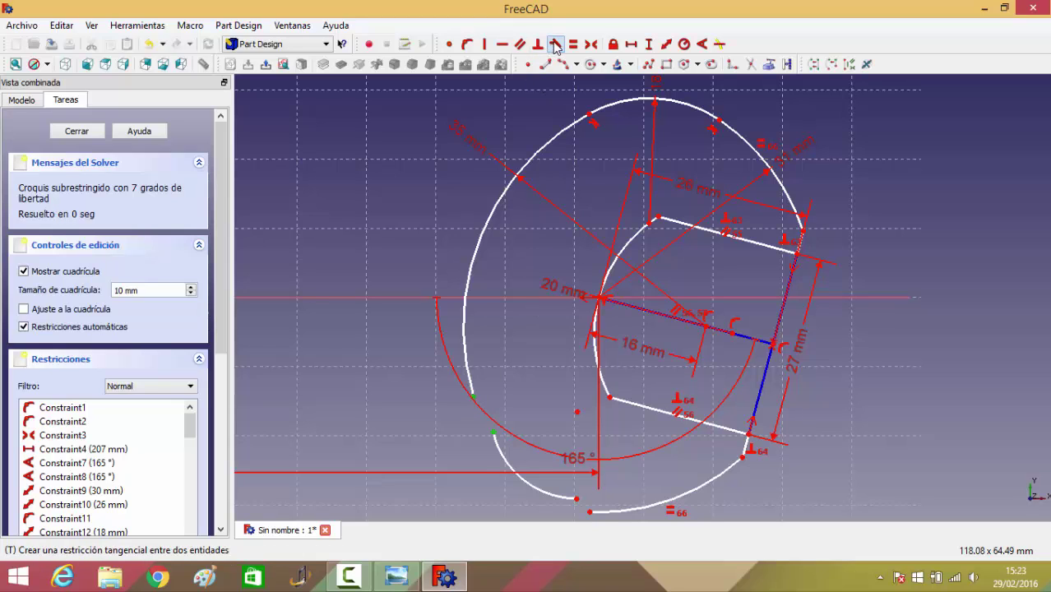
pyautogui.click(555, 45)
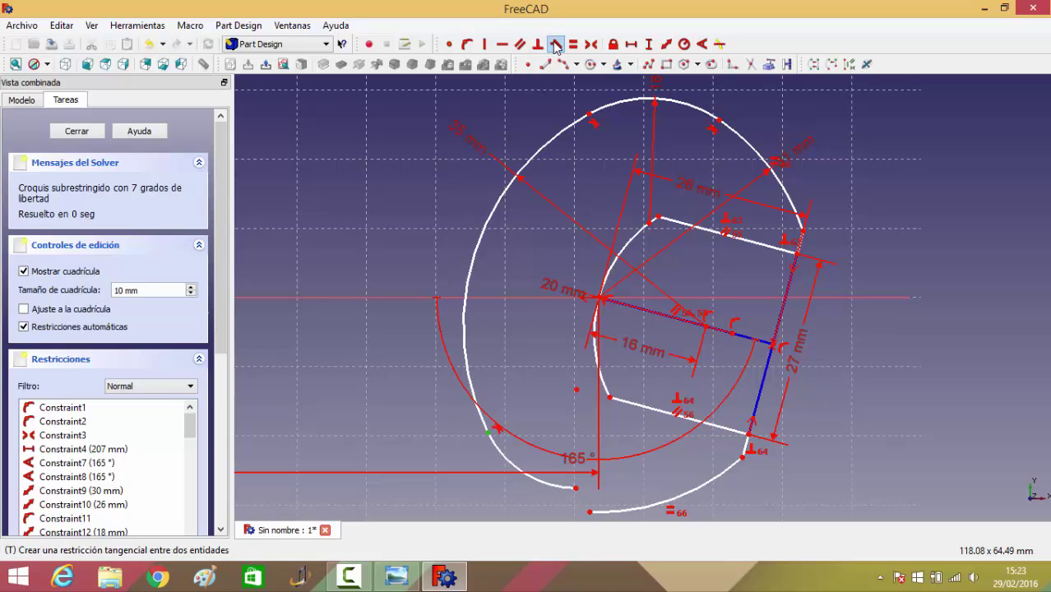
pyautogui.click(575, 488)
pyautogui.click(589, 510)
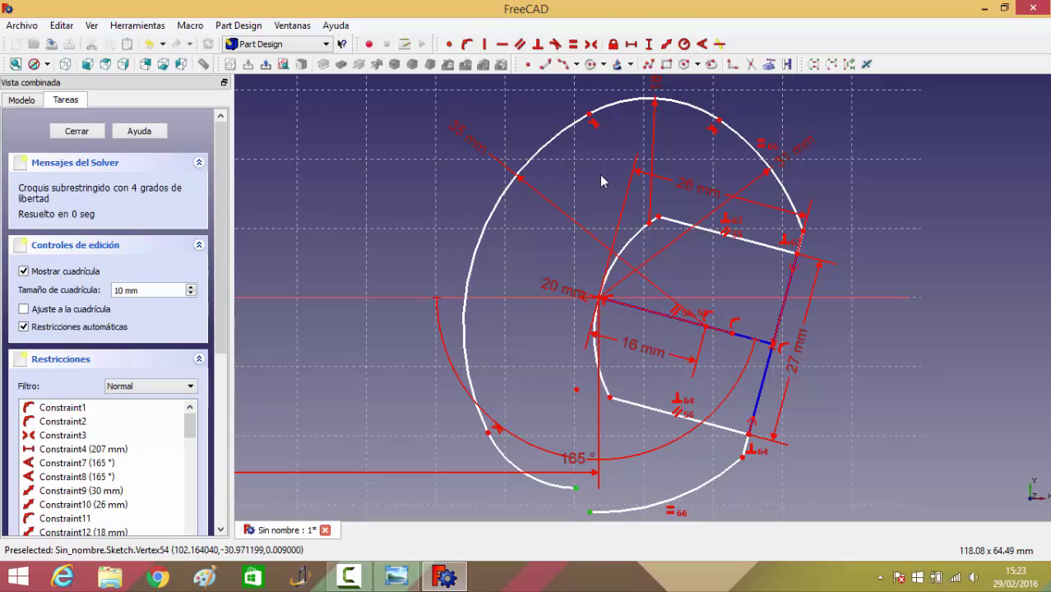
pyautogui.click(555, 45)
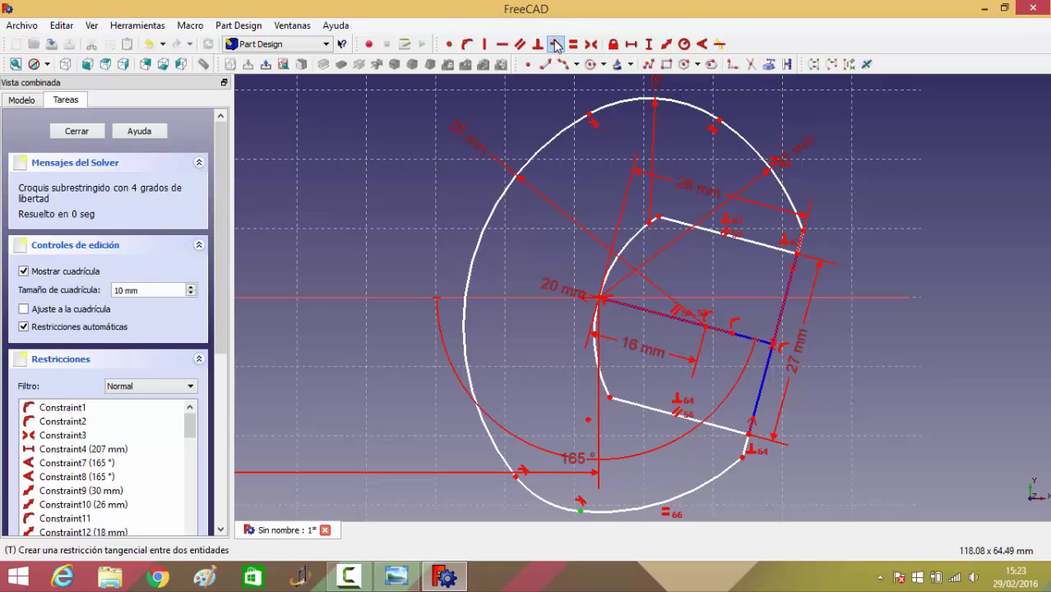
pyautogui.click(675, 102)
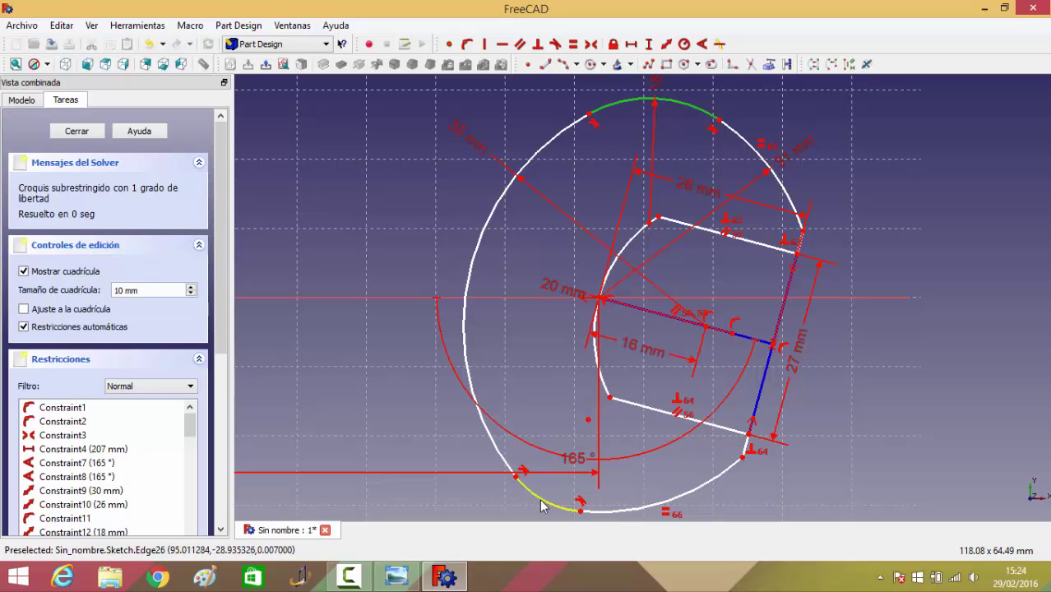
pyautogui.click(547, 450)
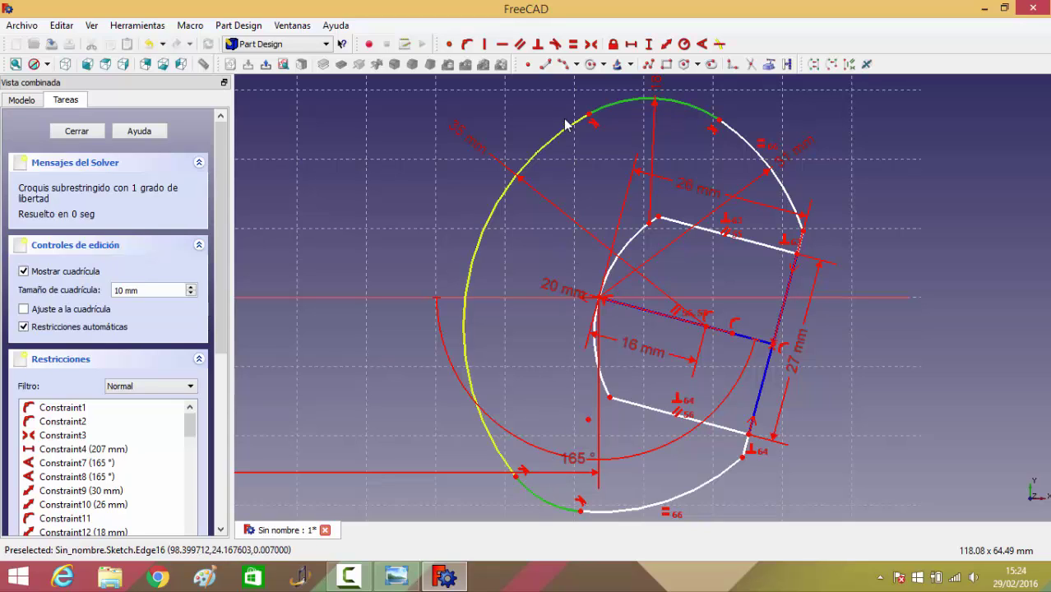
# Step: Make the top and lower-left arcs equal to fully constrain the sketch, then close it
pyautogui.click(573, 43)
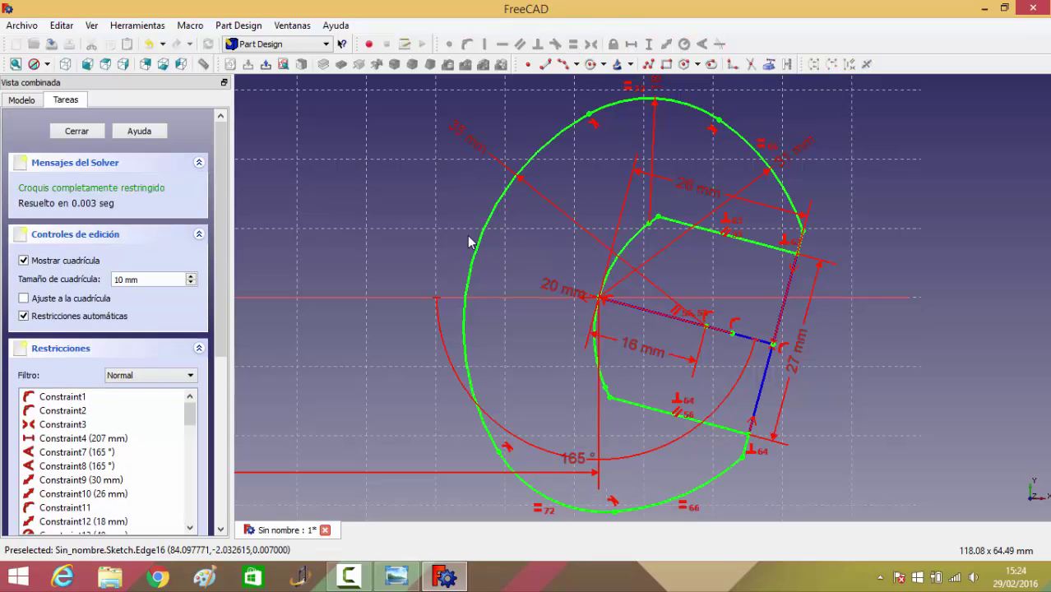
pyautogui.click(75, 131)
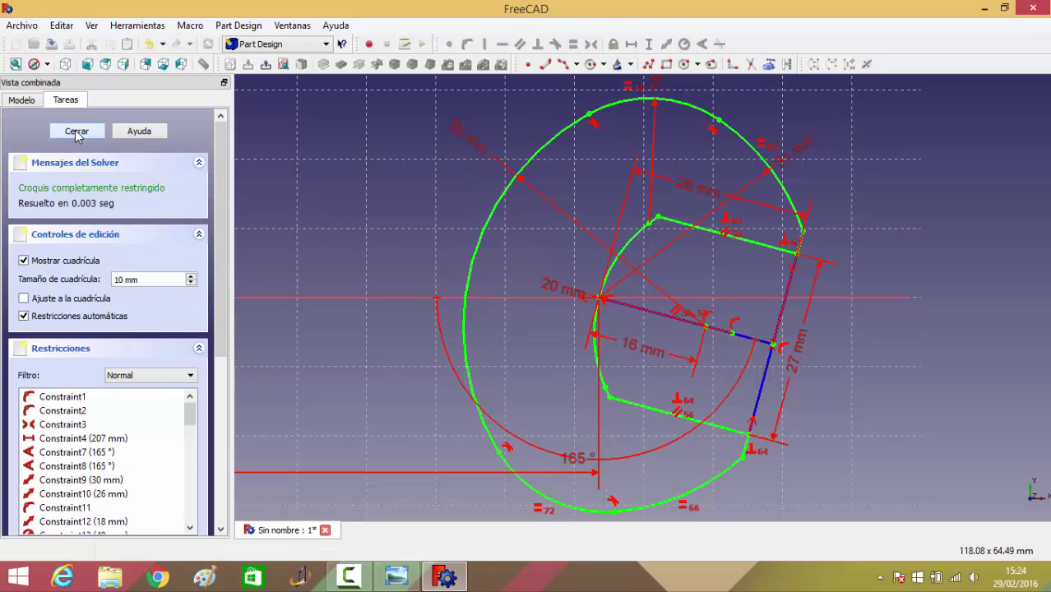
pyautogui.scroll(-4, 343, 327)
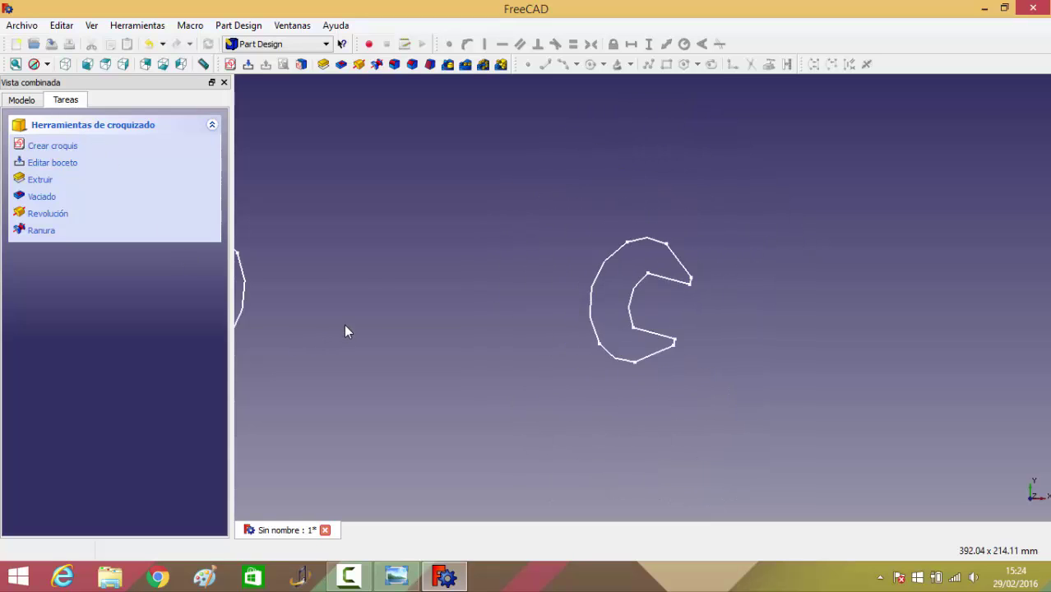
pyautogui.scroll(-2, 343, 324)
# Step: Copy and paste Sketch in the model tree to create Sketch001
pyautogui.moveTo(443, 392)
pyautogui.mouseDown(button='middle')
pyautogui.moveTo(537, 324)
pyautogui.moveTo(518, 369)
pyautogui.moveTo(462, 406)
pyautogui.moveTo(438, 404)
pyautogui.mouseUp(button='middle')
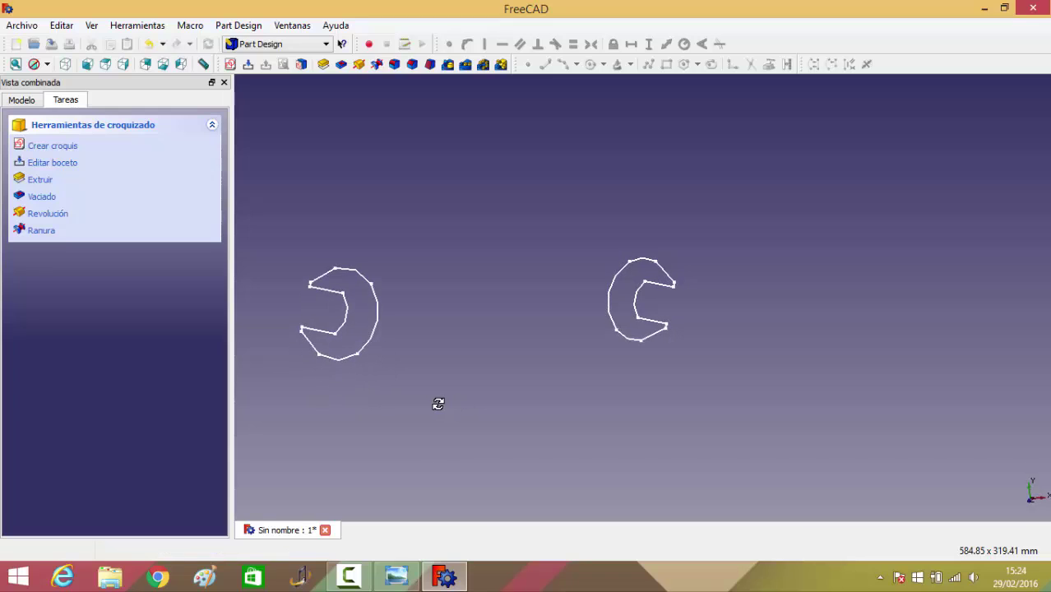
pyautogui.click(33, 102)
pyautogui.click(58, 163)
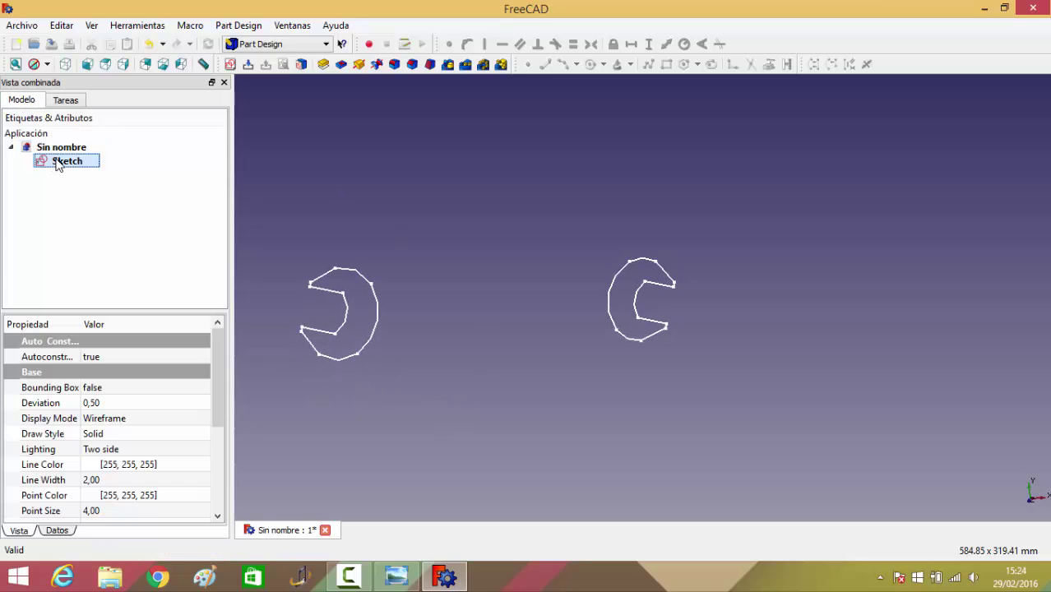
pyautogui.rightClick(64, 168)
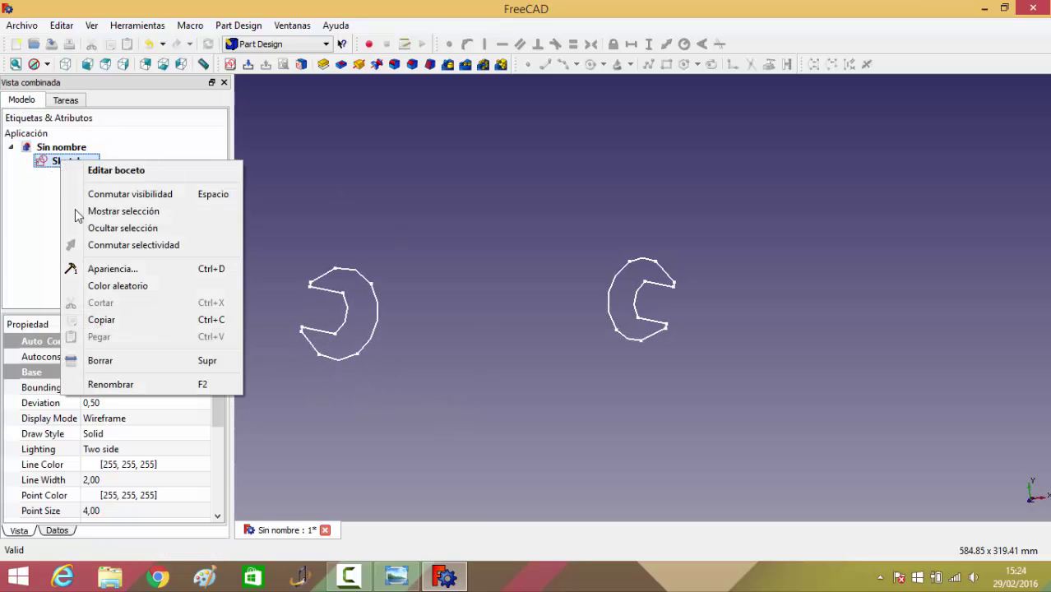
pyautogui.click(137, 320)
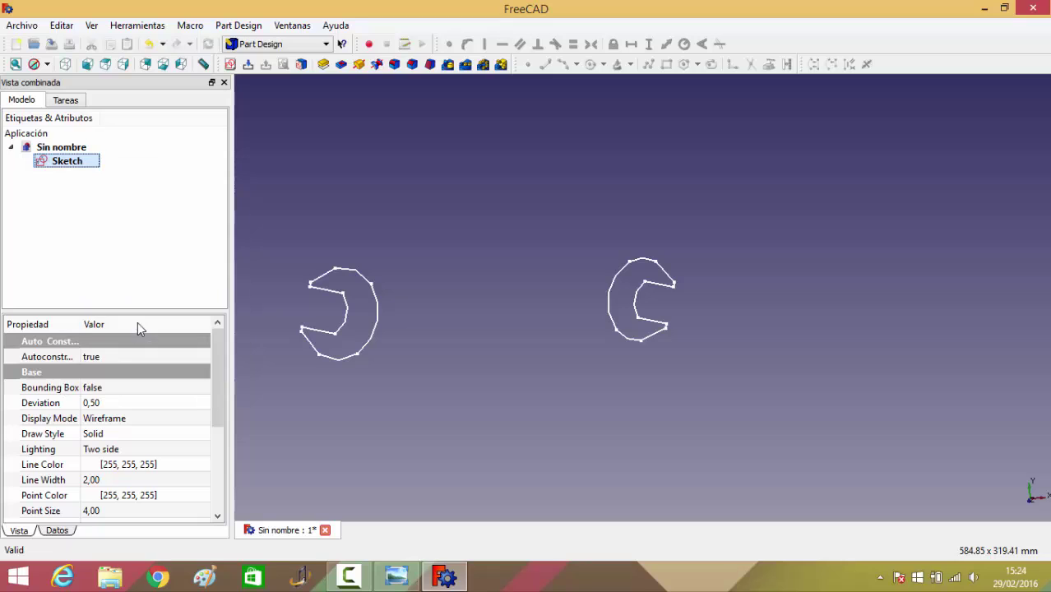
pyautogui.rightClick(67, 159)
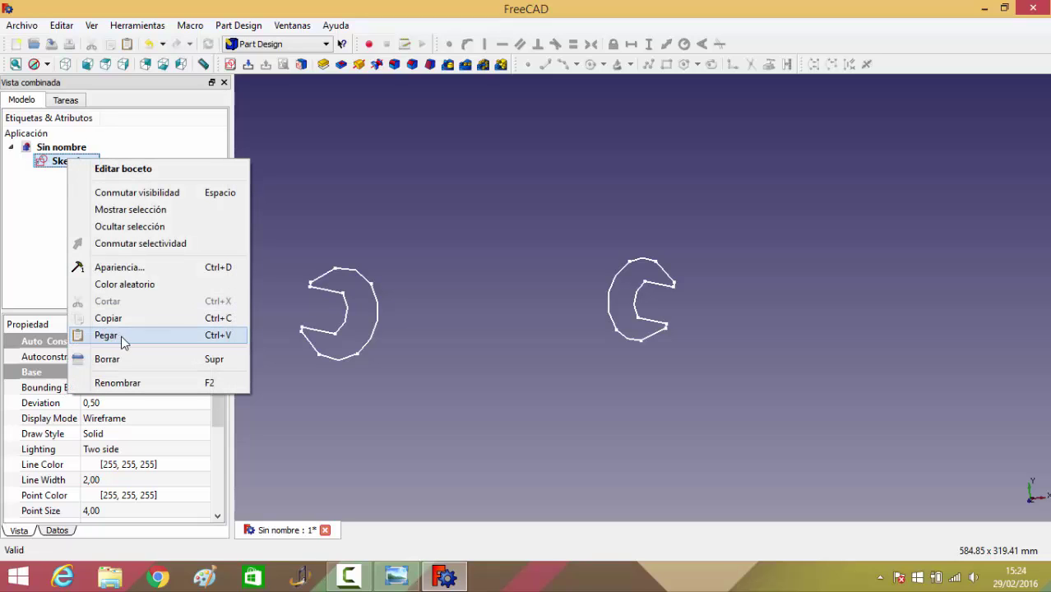
pyautogui.click(121, 336)
pyautogui.click(136, 248)
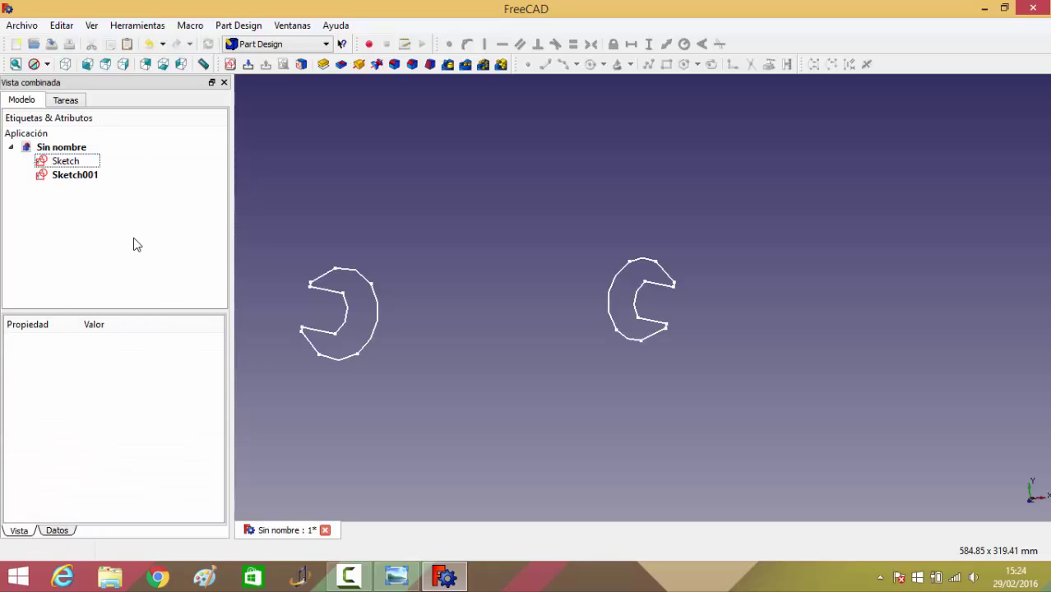
# Step: Hide Sketch001 so only the original sketch stays visible
pyautogui.click(70, 163)
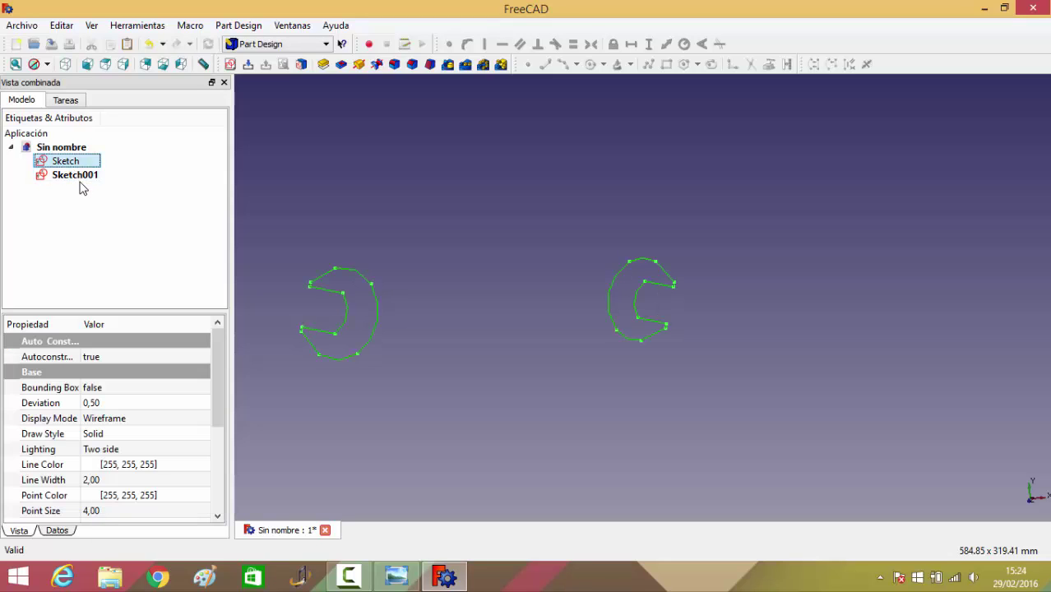
pyautogui.click(78, 175)
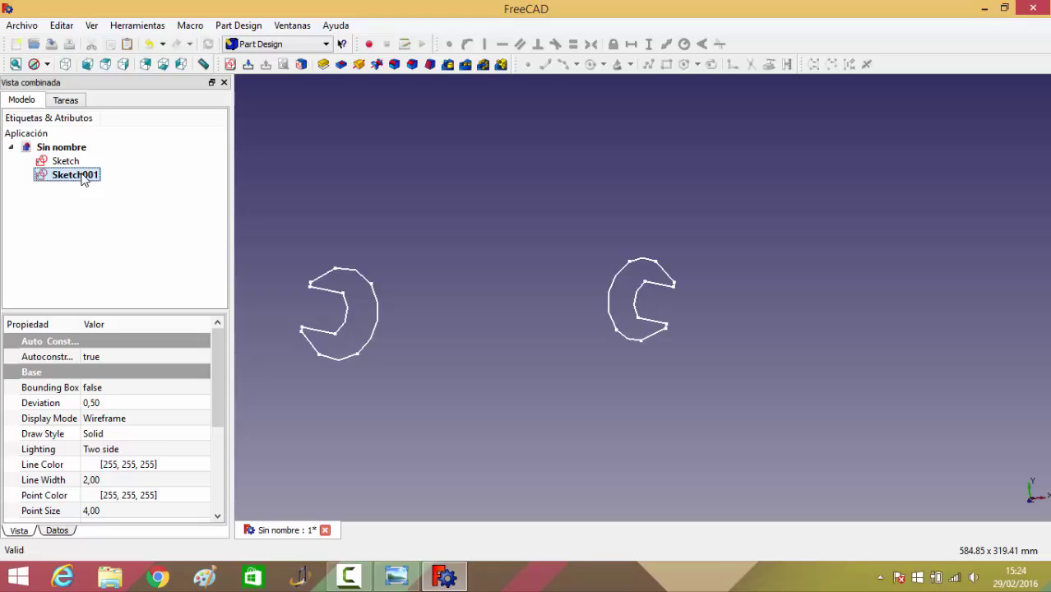
pyautogui.press('space')
pyautogui.click(70, 162)
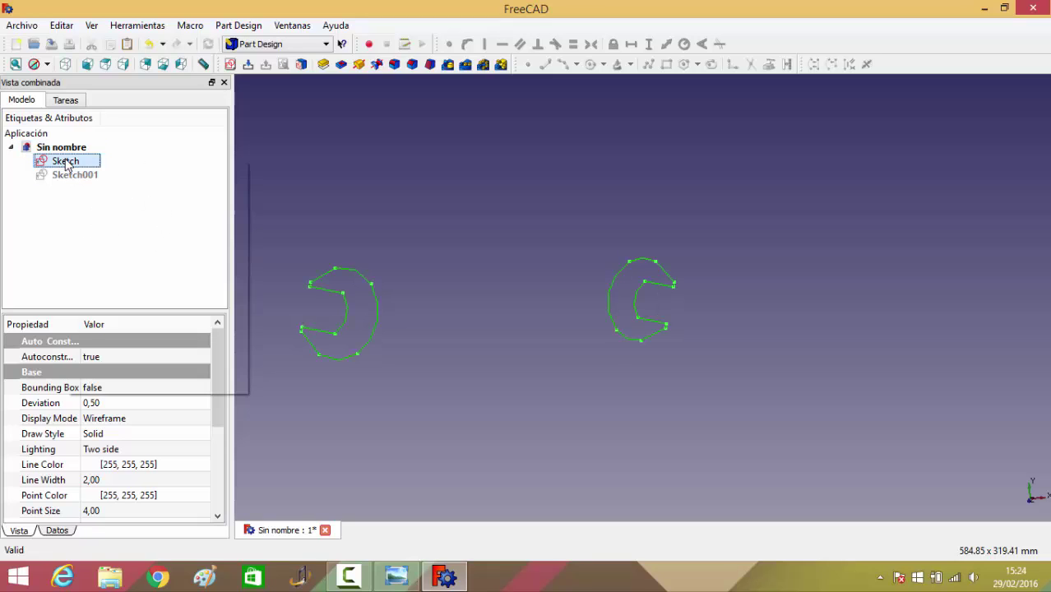
pyautogui.rightClick(67, 164)
pyautogui.click(58, 168)
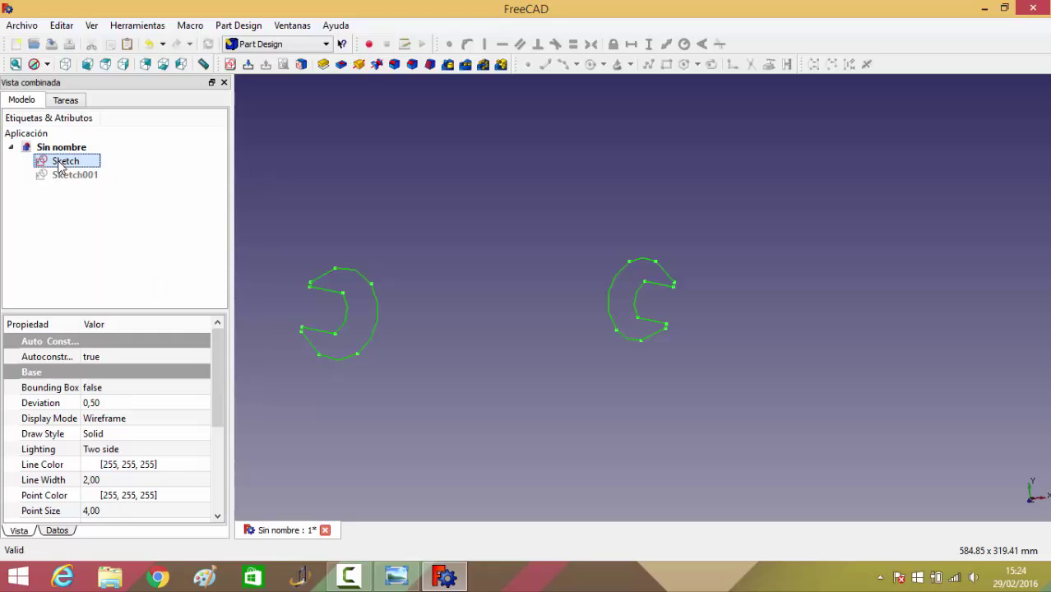
# Step: Pad Sketch to 12 mm length, symmetric to the sketch plane
pyautogui.click(324, 65)
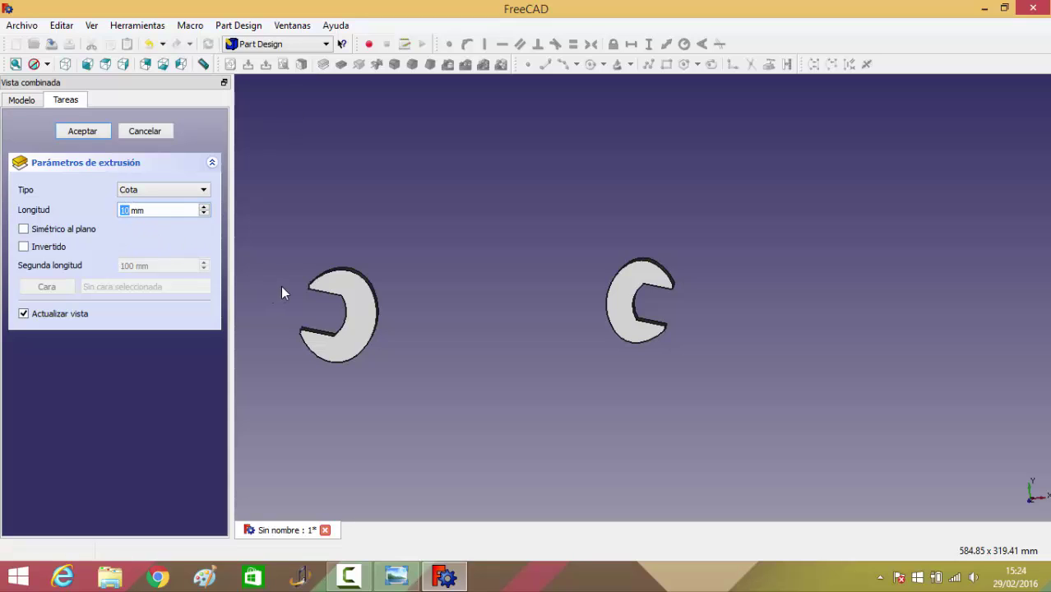
pyautogui.moveTo(420, 326); pyautogui.dragTo(564, 298, button='middle')
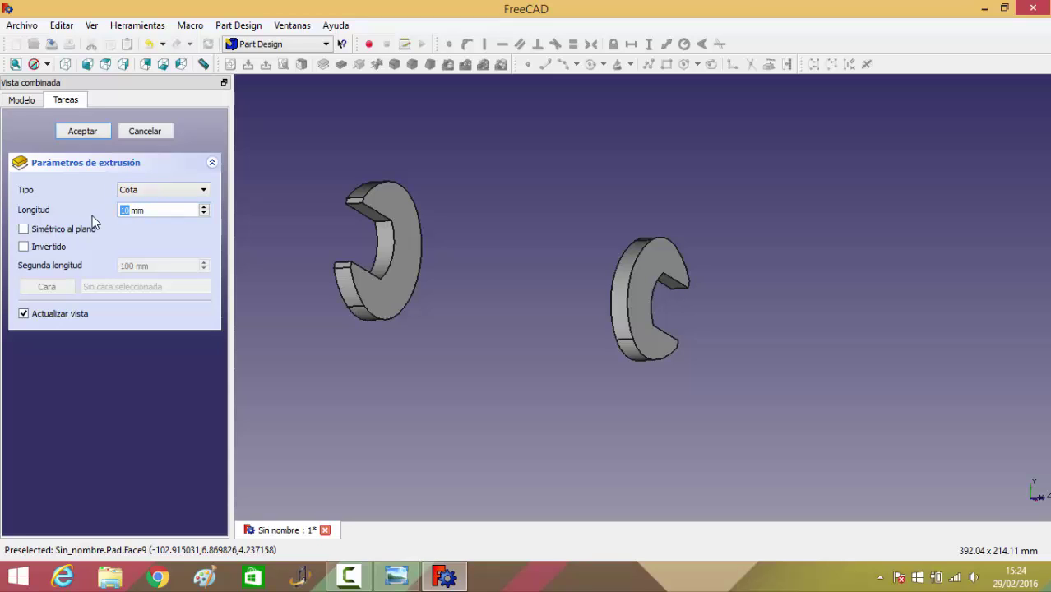
pyautogui.write('12')
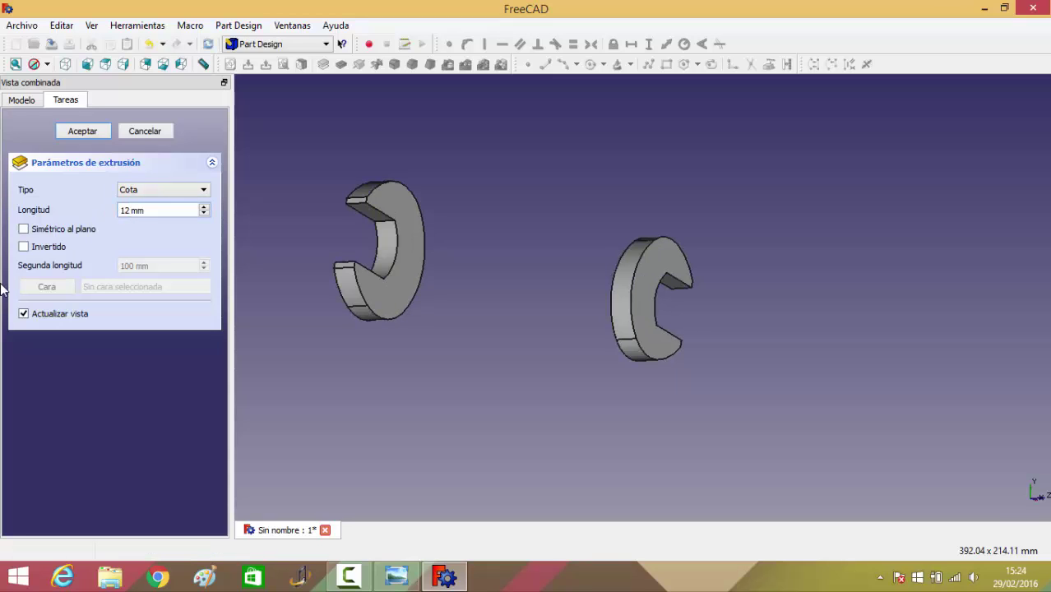
pyautogui.click(23, 230)
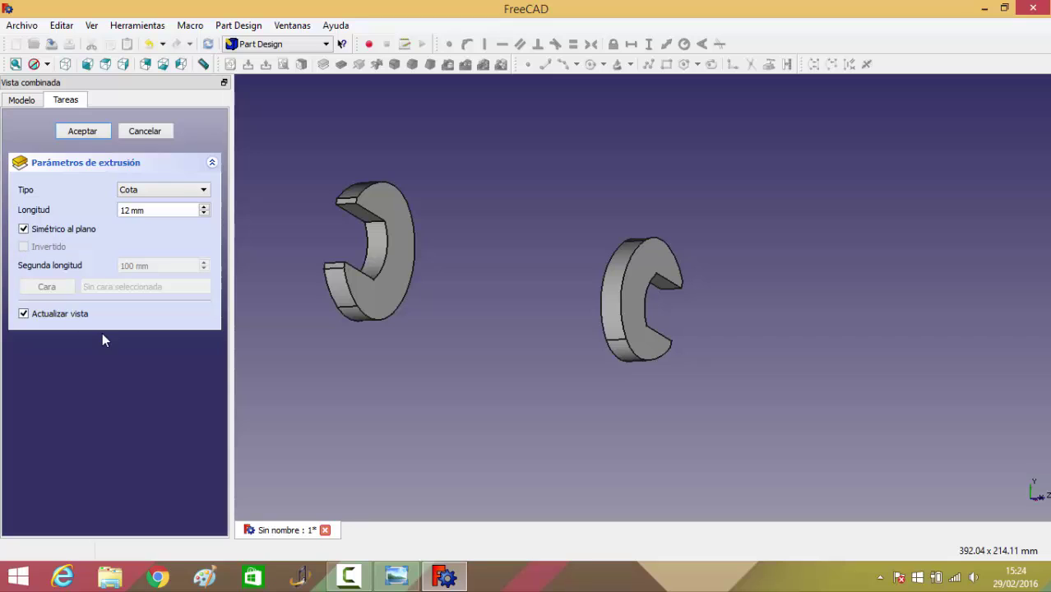
pyautogui.click(82, 131)
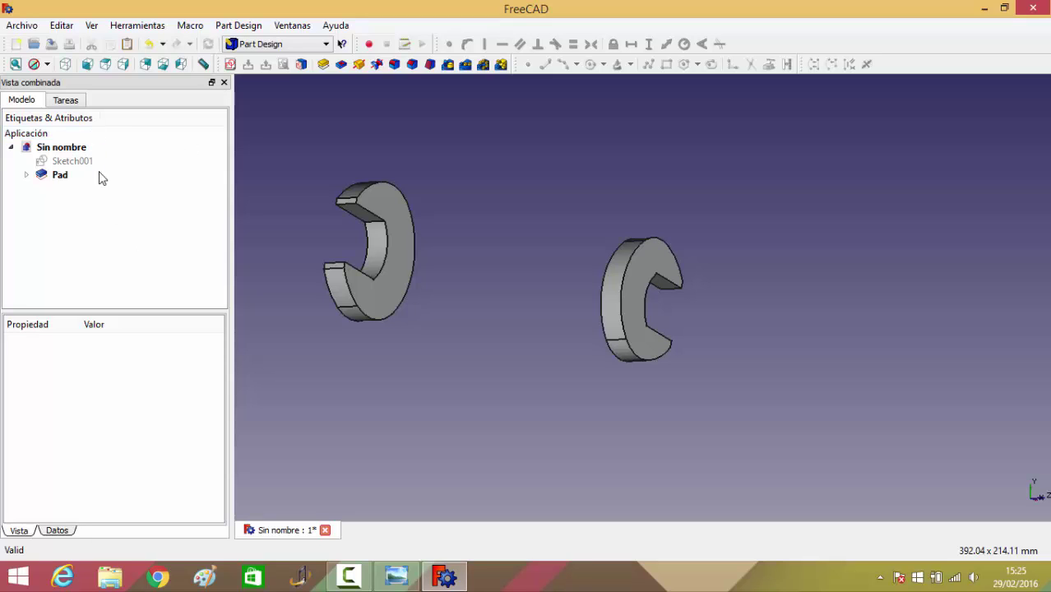
# Step: Hide the Pad solid
pyautogui.click(60, 176)
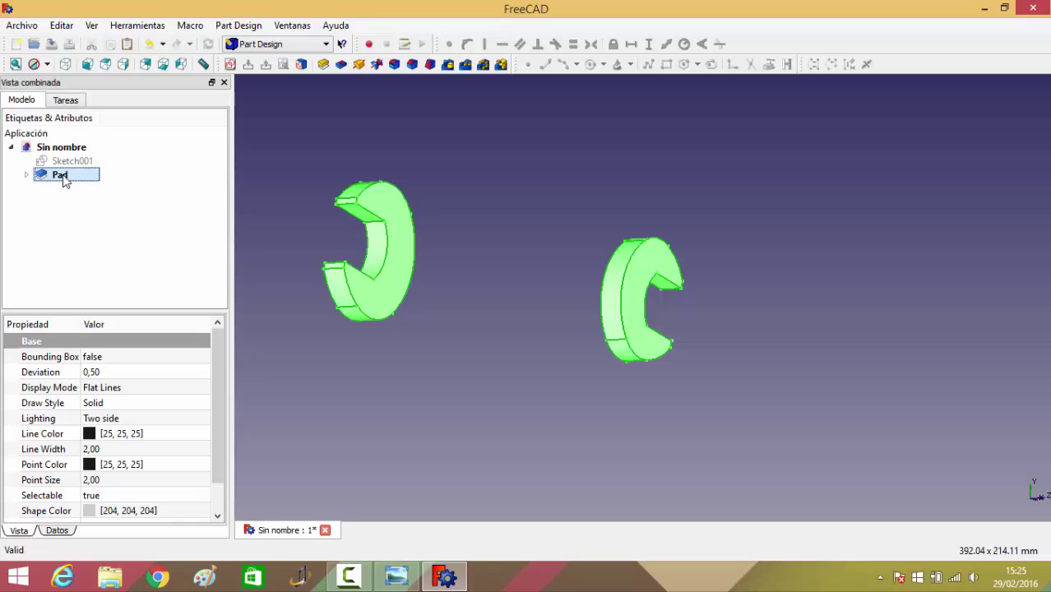
pyautogui.rightClick(64, 179)
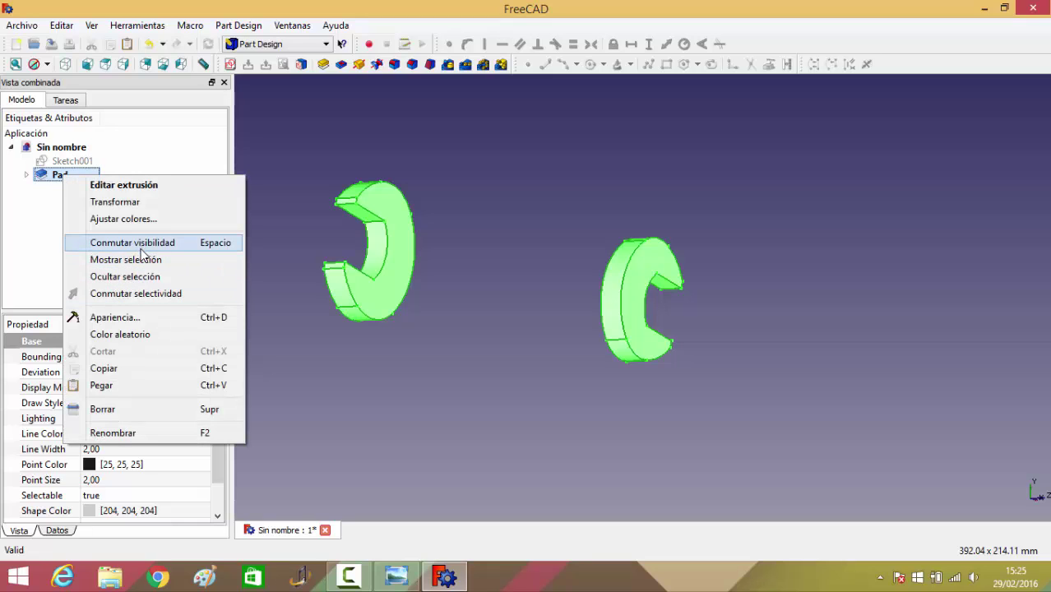
pyautogui.click(143, 277)
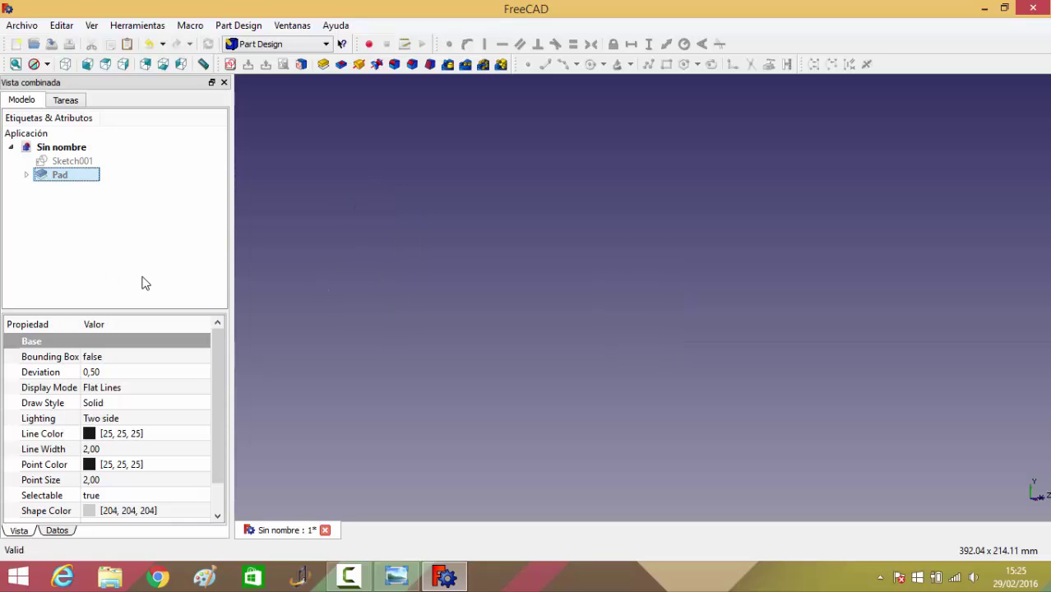
# Step: Edit Sketch001 and convert all geometry of both heads to construction lines
pyautogui.click(79, 162)
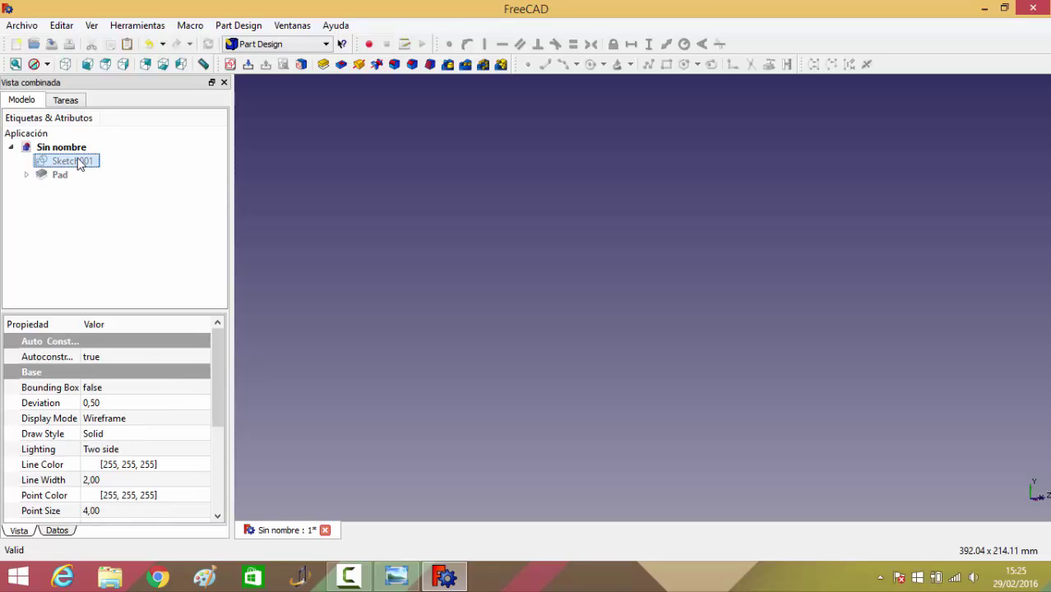
pyautogui.doubleClick(79, 162)
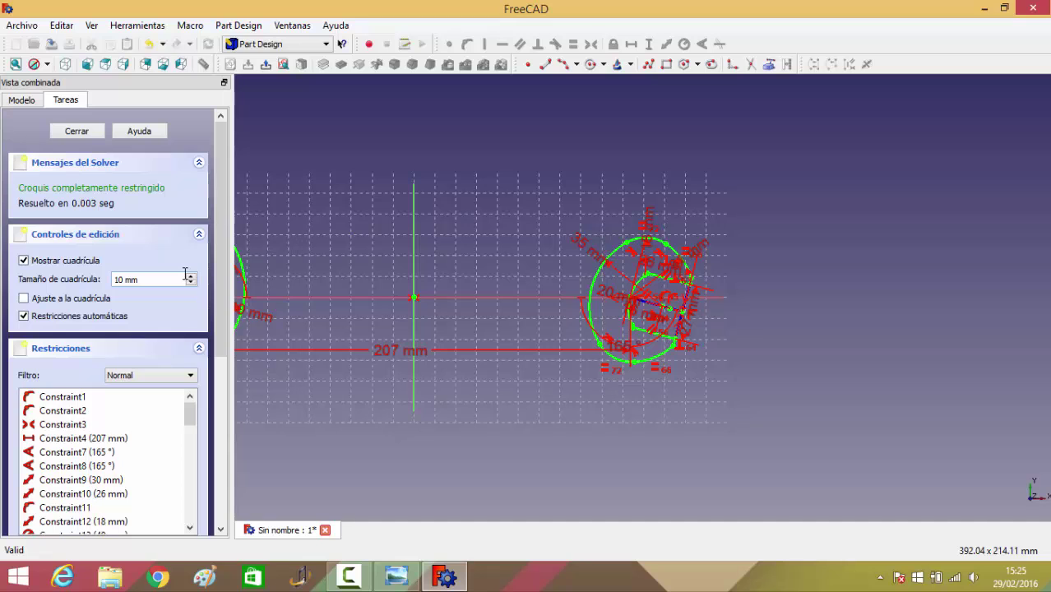
pyautogui.press('v')
pyautogui.press('f')
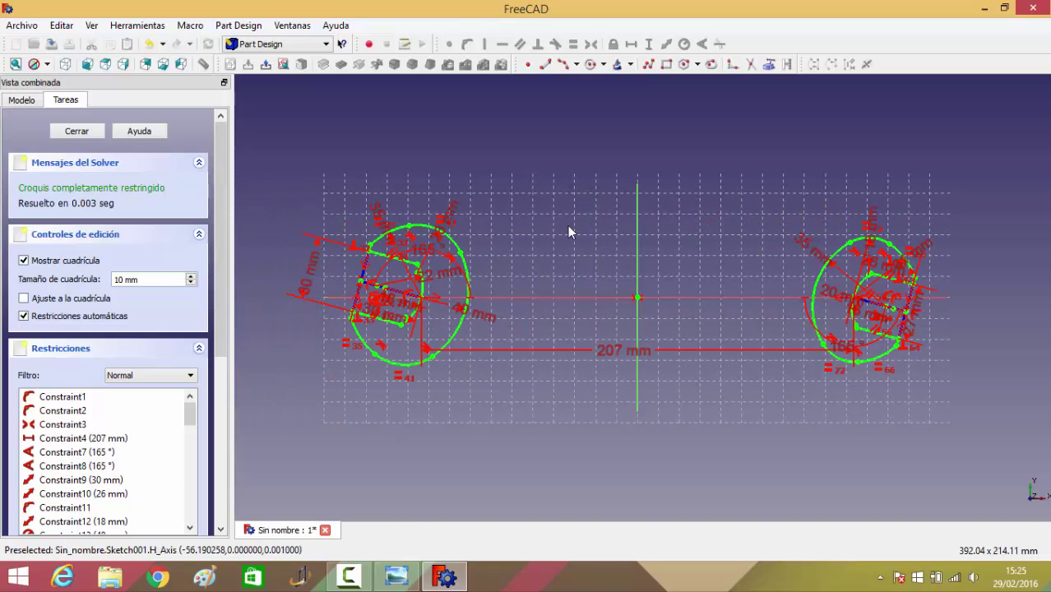
pyautogui.moveTo(990, 493); pyautogui.dragTo(273, 117)
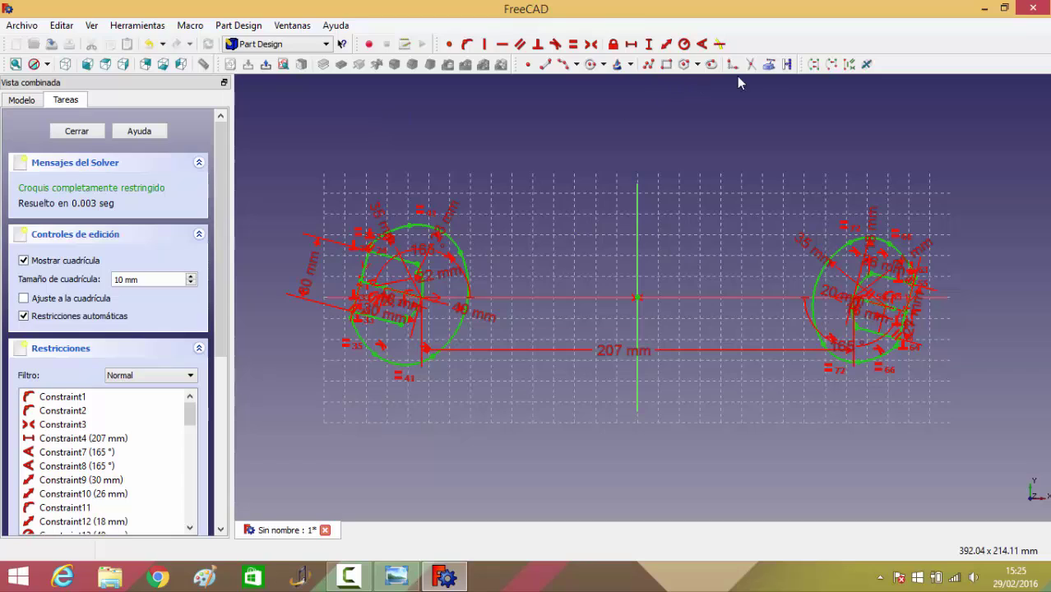
pyautogui.click(786, 65)
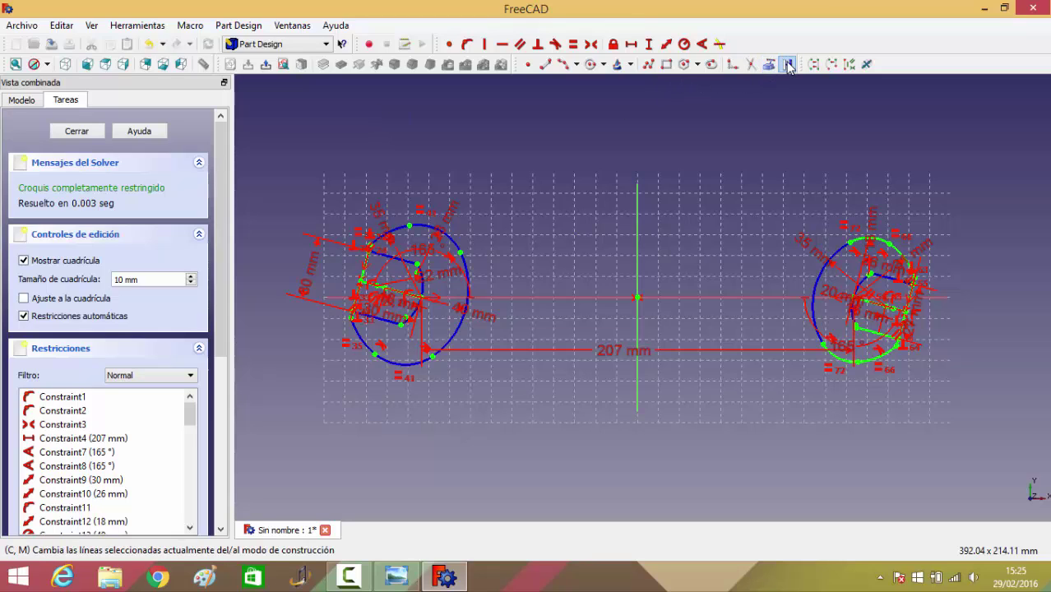
pyautogui.click(664, 401)
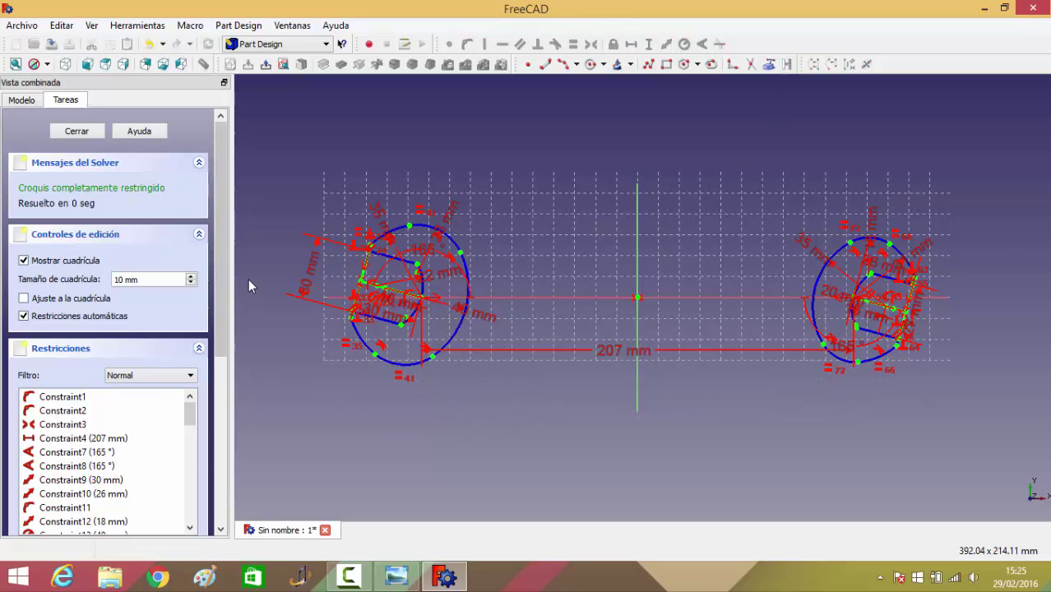
# Step: Make the short edge across the left jaw a normal sketch line again
pyautogui.scroll(2, 247, 296)
pyautogui.scroll(1, 246, 301)
pyautogui.scroll(1, 247, 302)
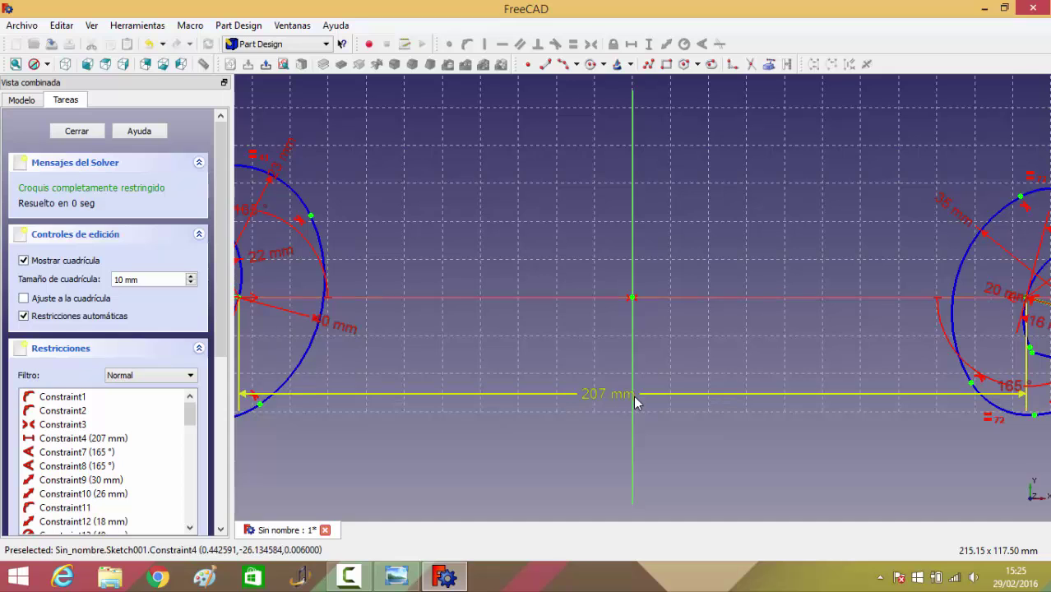
pyautogui.press('Left')
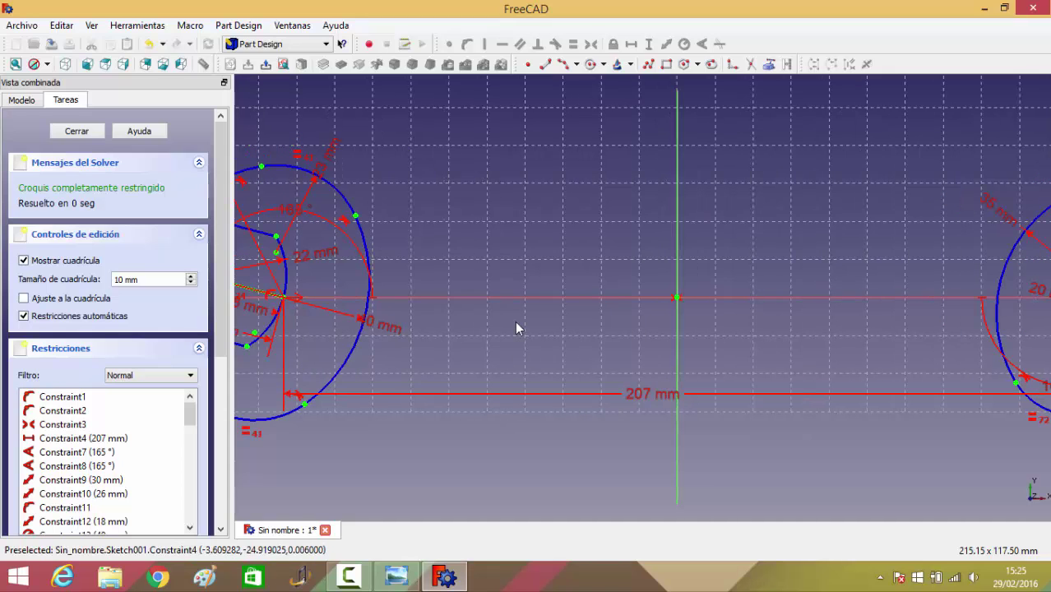
pyautogui.press('Left')
pyautogui.press('Left')
pyautogui.press('Left')
pyautogui.press('Left')
pyautogui.scroll(2, 664, 364)
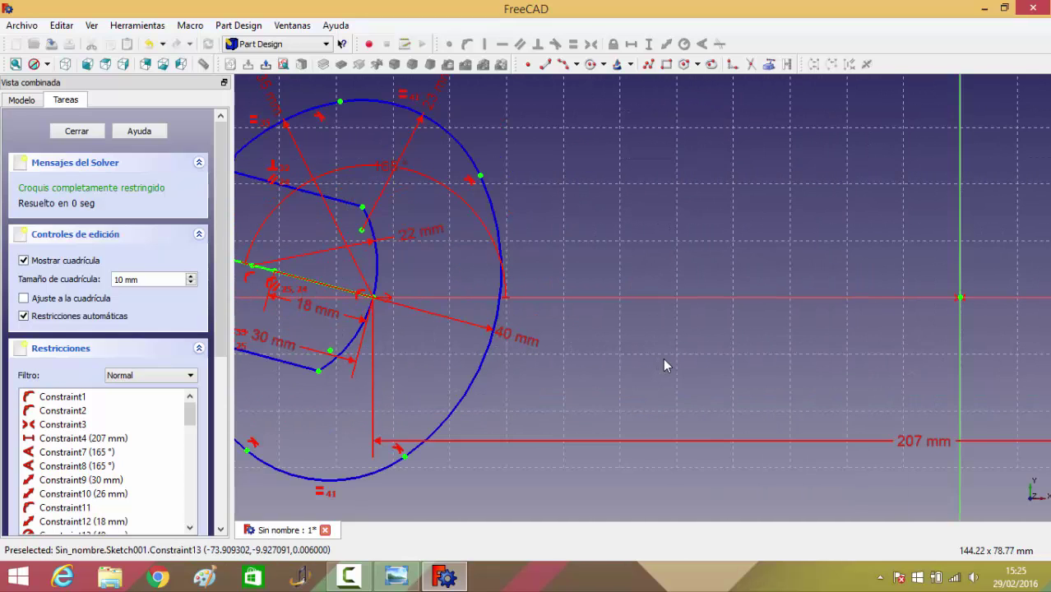
pyautogui.press('Left')
pyautogui.press('Left')
pyautogui.press('Left')
pyautogui.press('Left')
pyautogui.press('Left')
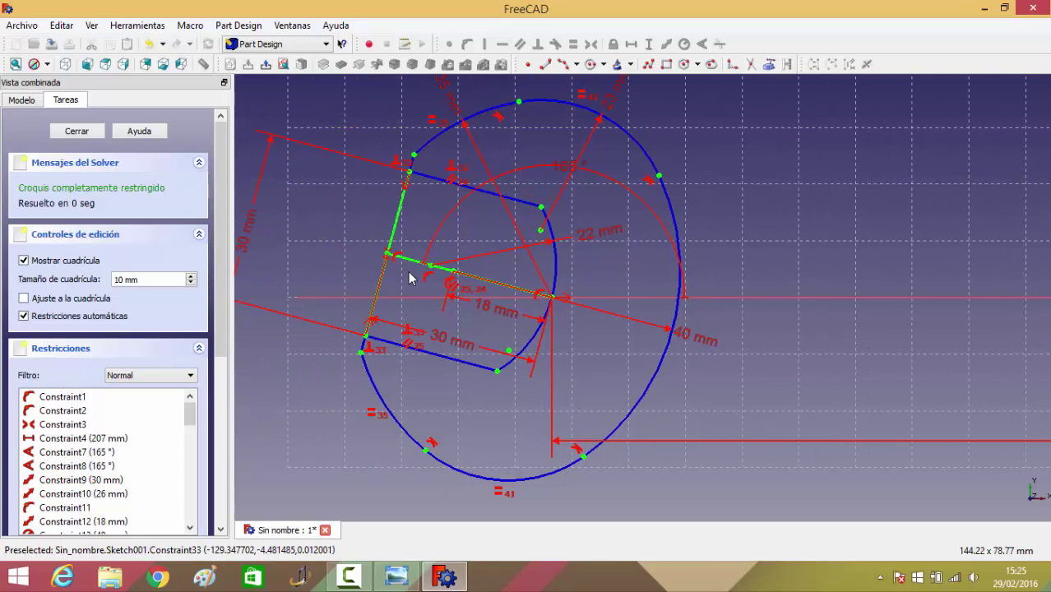
pyautogui.click(404, 278)
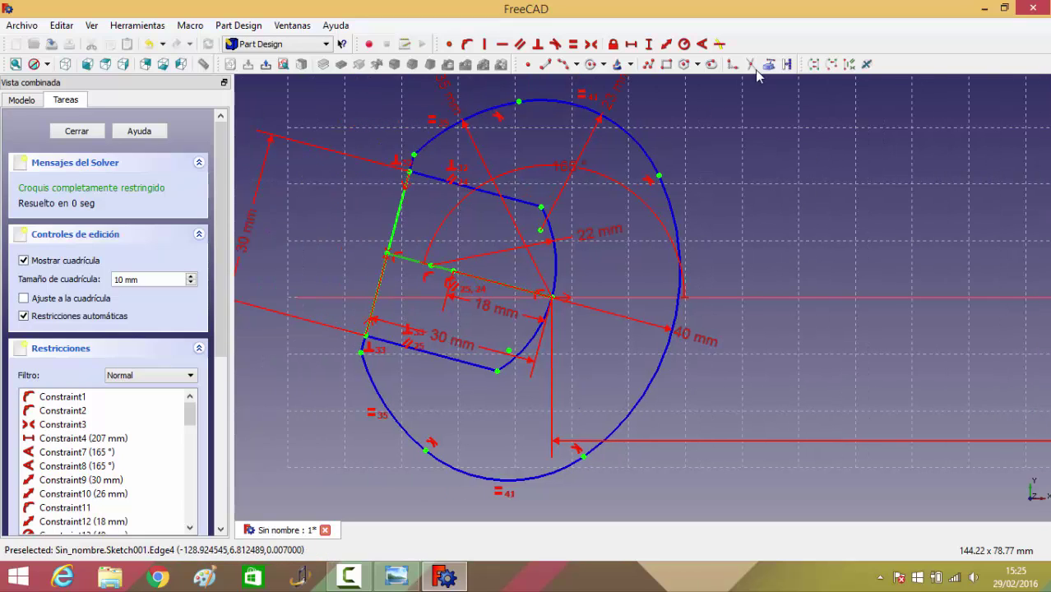
pyautogui.click(788, 66)
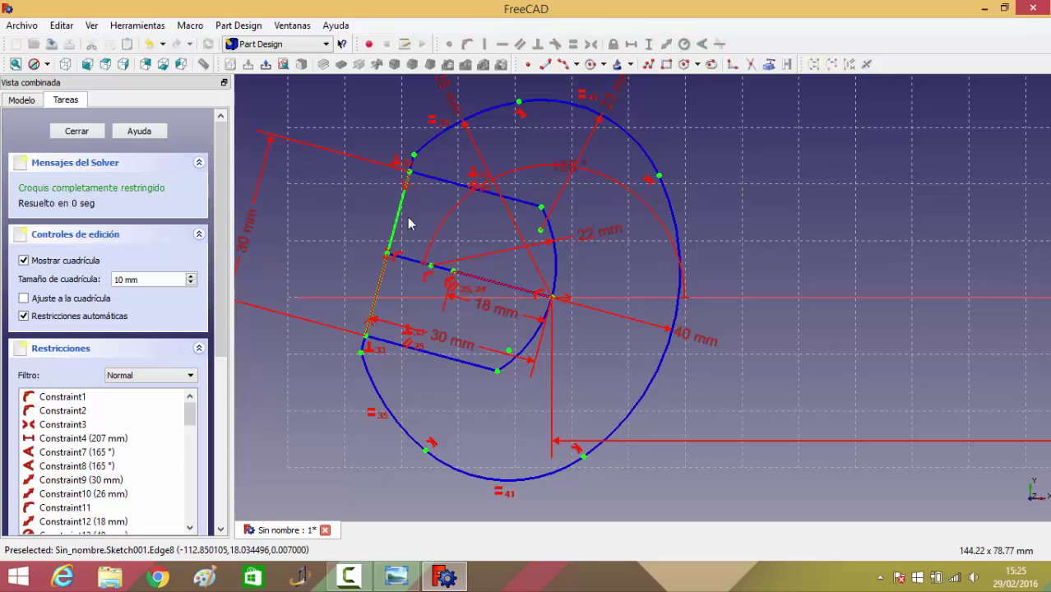
pyautogui.click(398, 228)
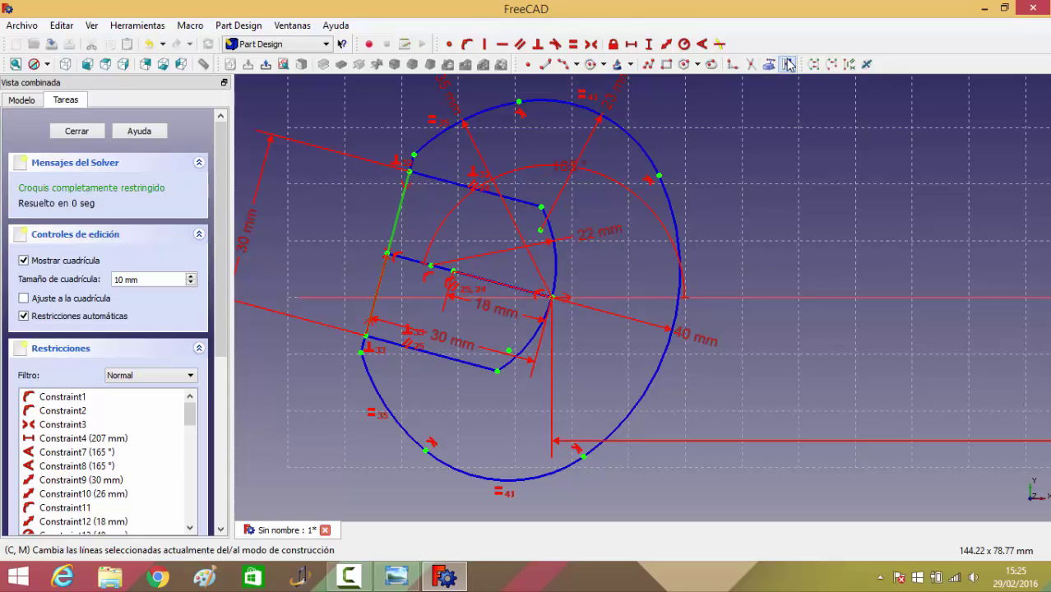
# Step: Restore the right jaw's closing edge to normal geometry and fit the sketch in view
pyautogui.press('4')
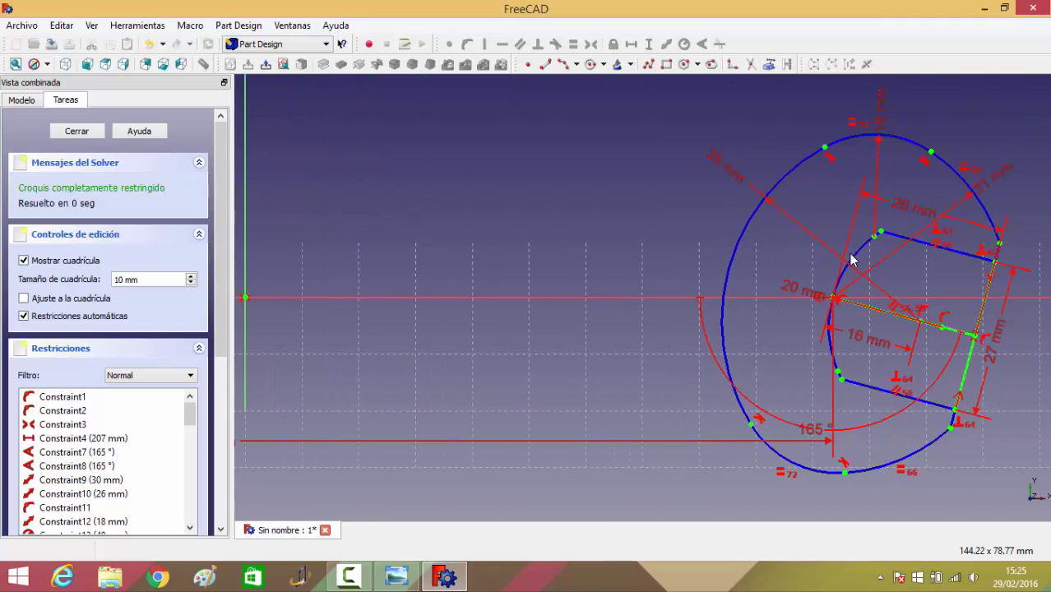
pyautogui.click(834, 375)
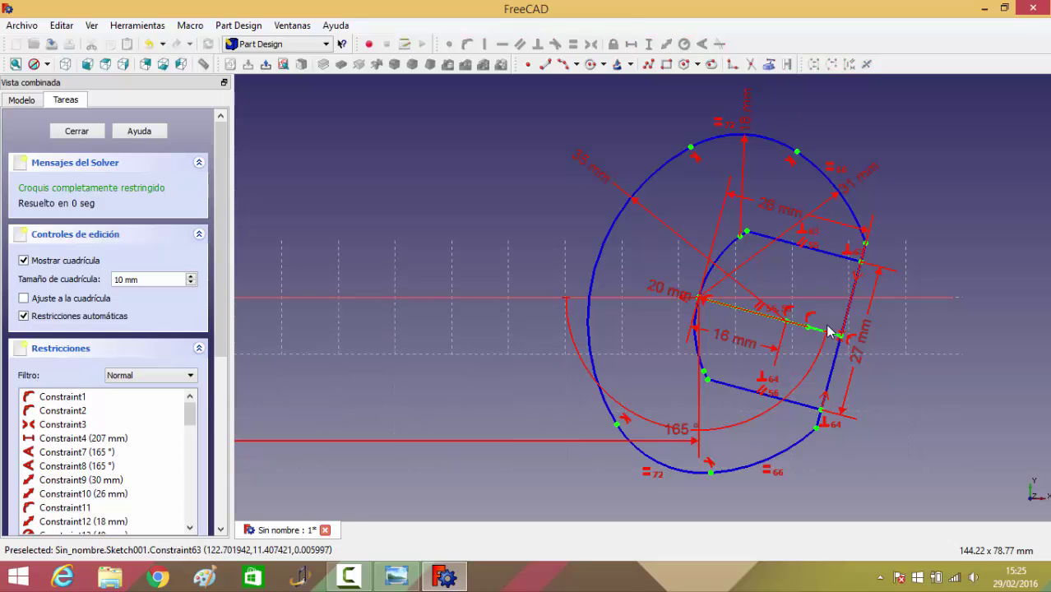
pyautogui.click(787, 63)
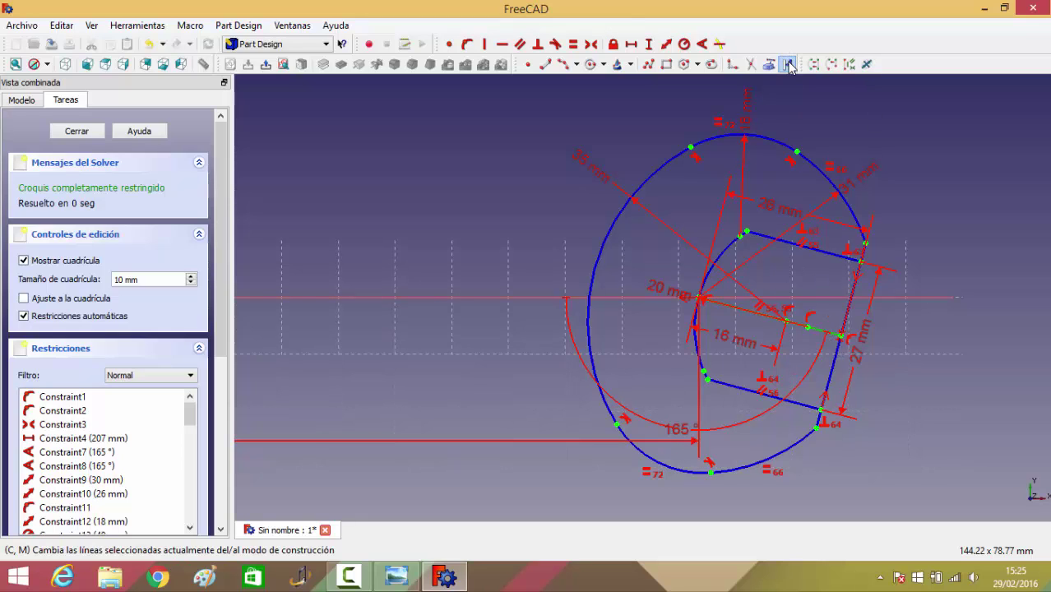
pyautogui.scroll(-2, 458, 240)
pyautogui.press('v')
pyautogui.press('f')
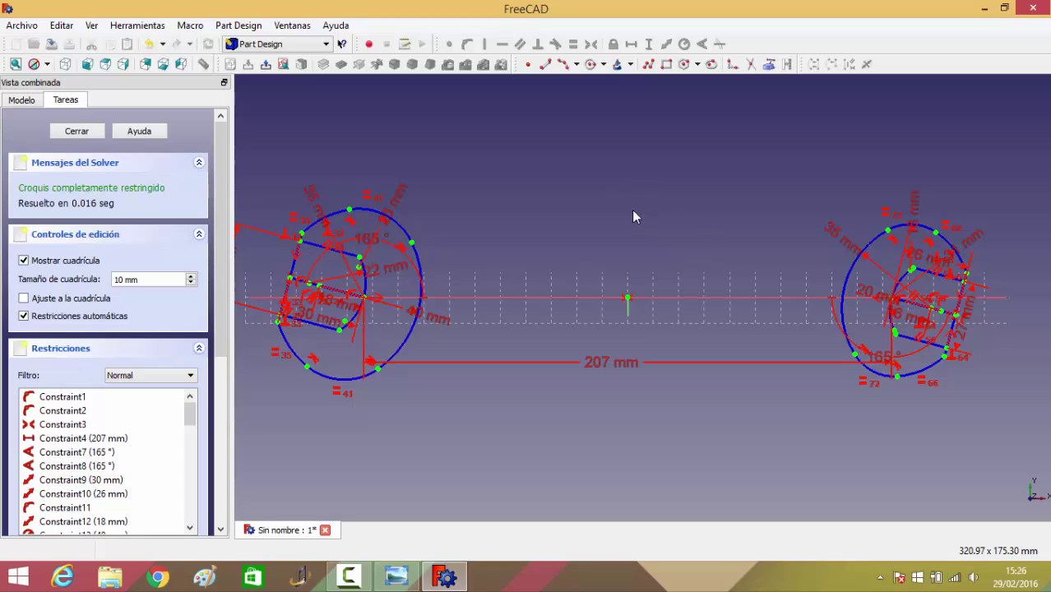
# Step: Draw upper and lower handle lines from the left head to the right head
pyautogui.click(547, 66)
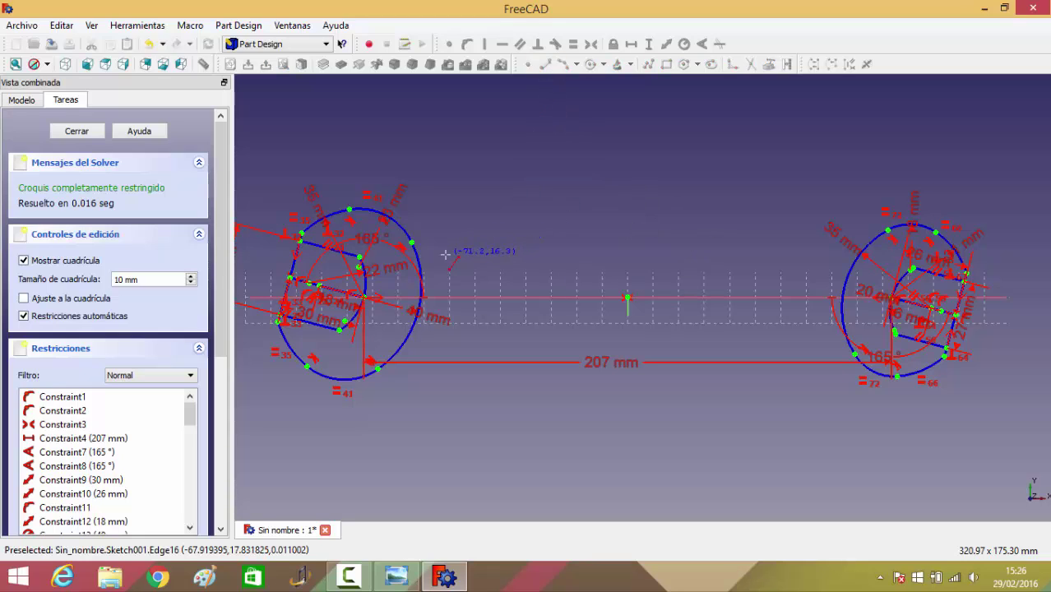
pyautogui.click(446, 256)
pyautogui.click(811, 275)
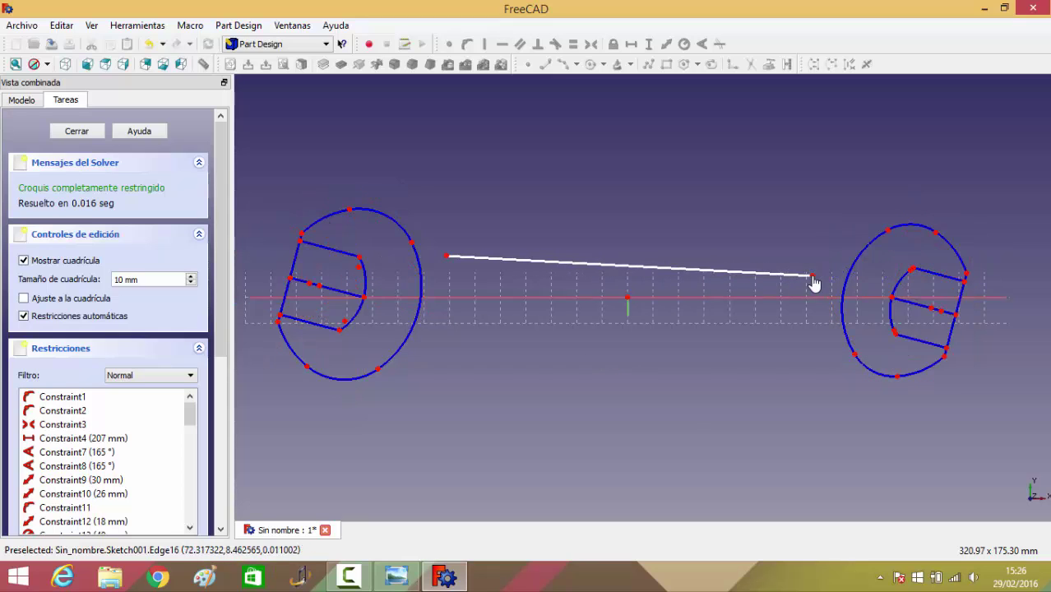
pyautogui.click(545, 66)
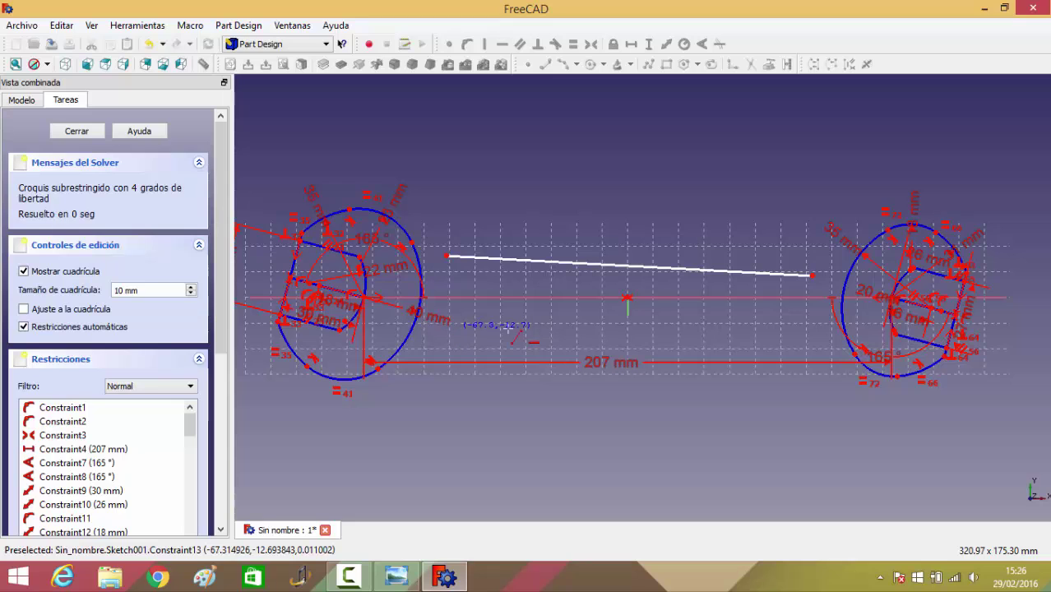
pyautogui.click(456, 328)
pyautogui.click(812, 315)
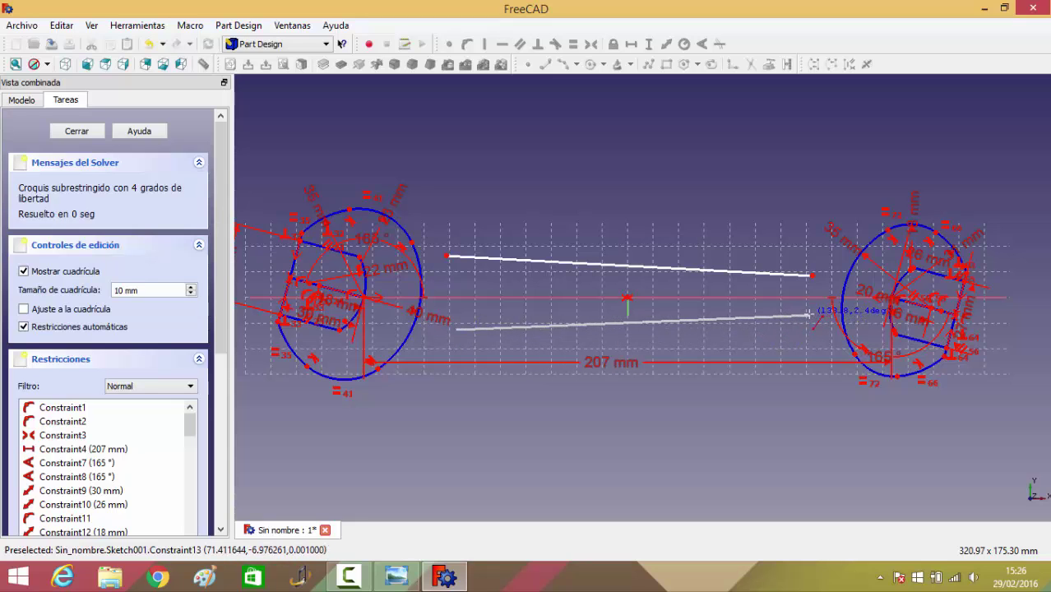
pyautogui.scroll(1, 570, 381)
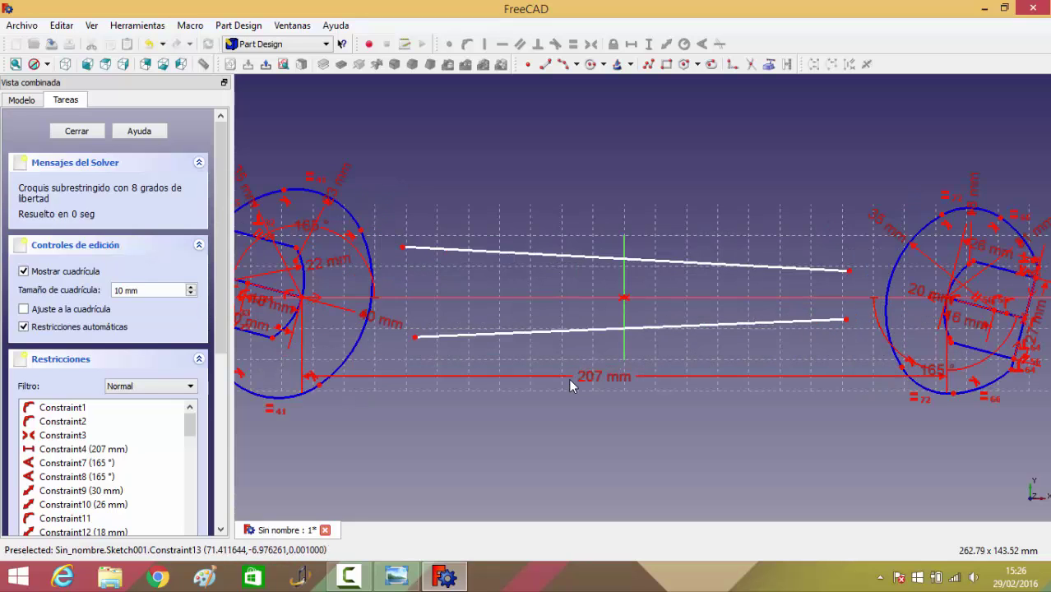
pyautogui.scroll(1, 538, 384)
pyautogui.moveTo(327, 332); pyautogui.dragTo(311, 436)
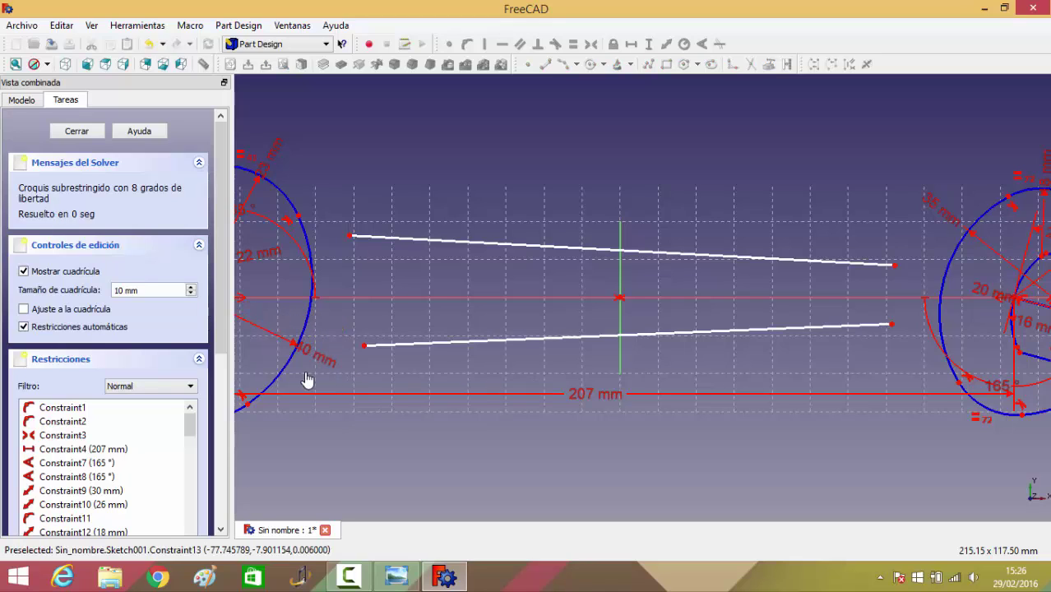
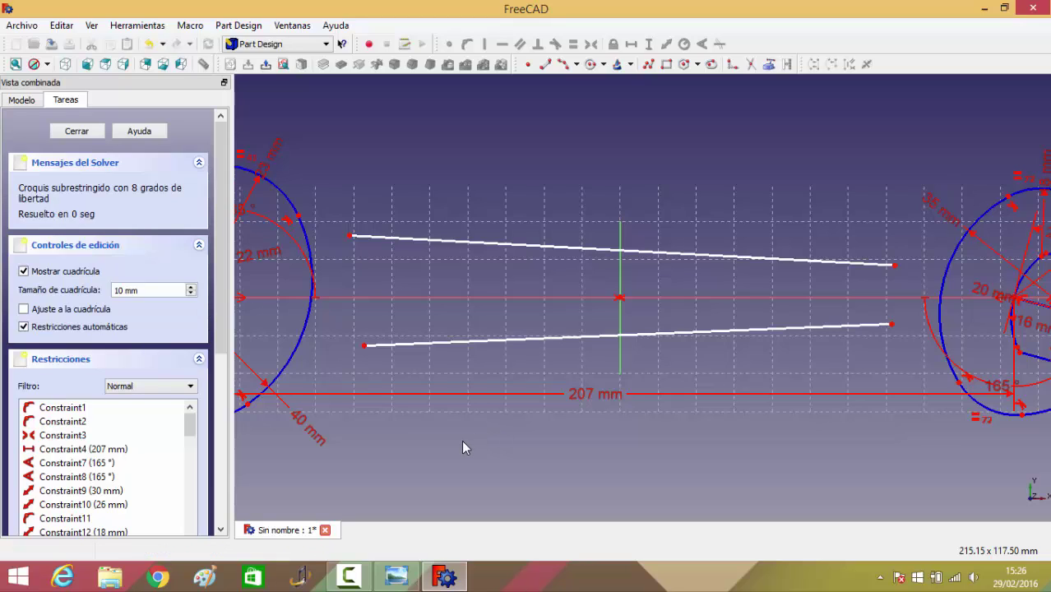
# Step: Make the right endpoint pair, then the left pair, symmetric about the horizontal axis
pyautogui.click(894, 265)
pyautogui.click(891, 324)
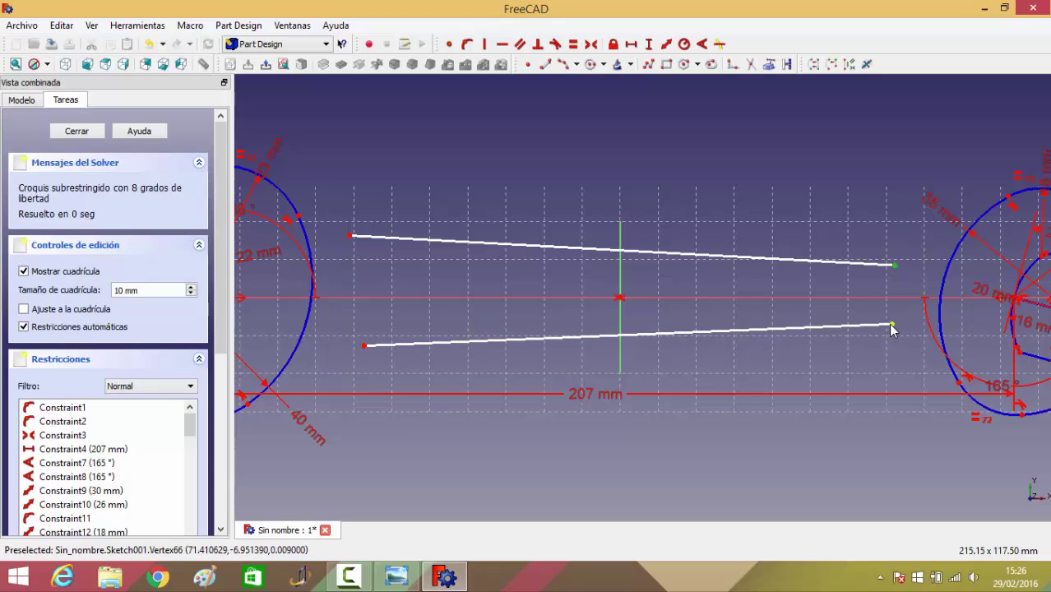
pyautogui.click(854, 298)
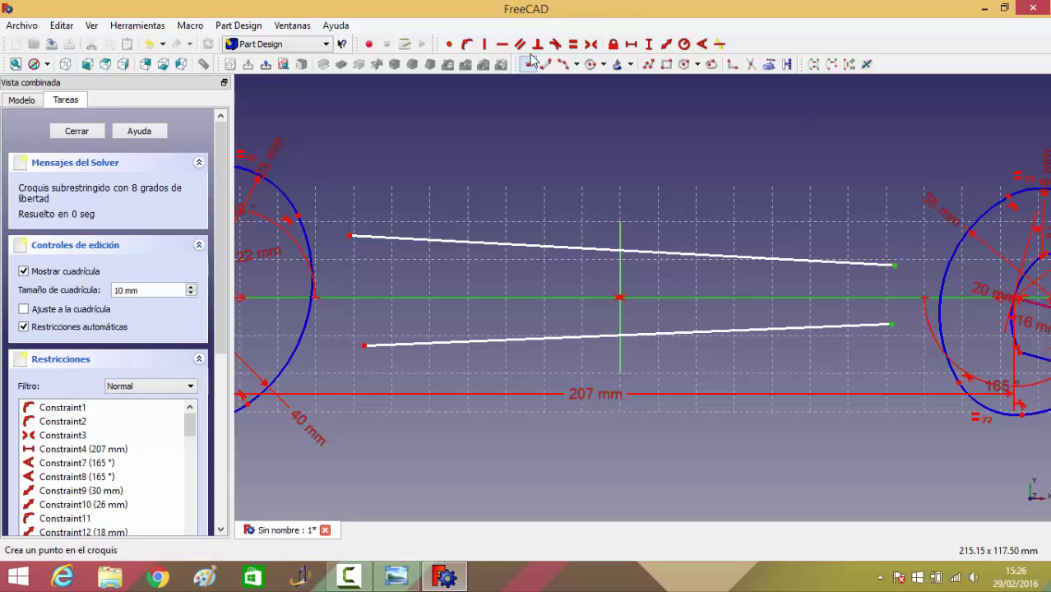
pyautogui.click(590, 43)
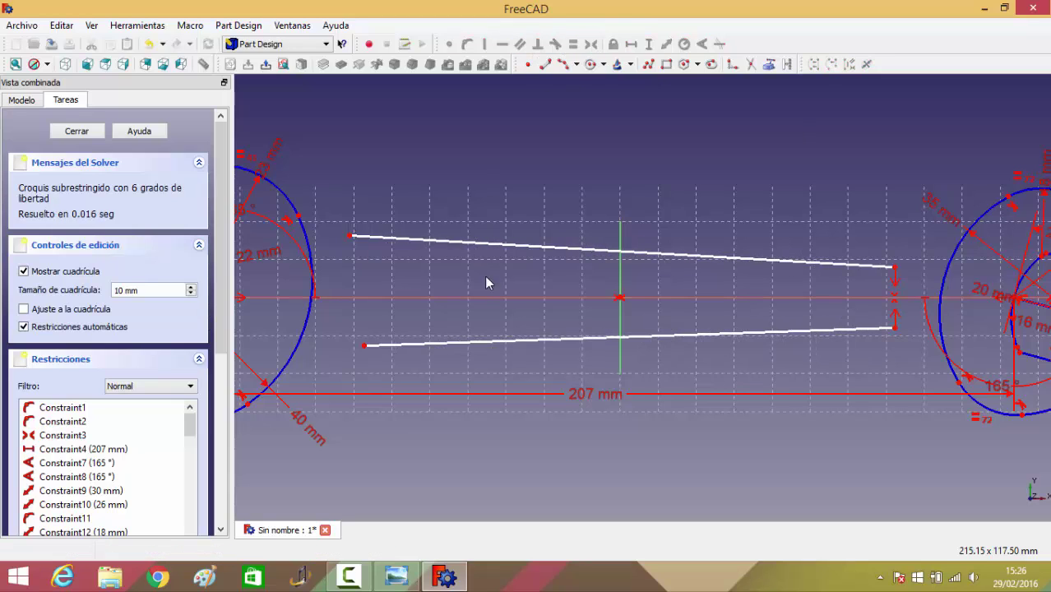
pyautogui.click(349, 236)
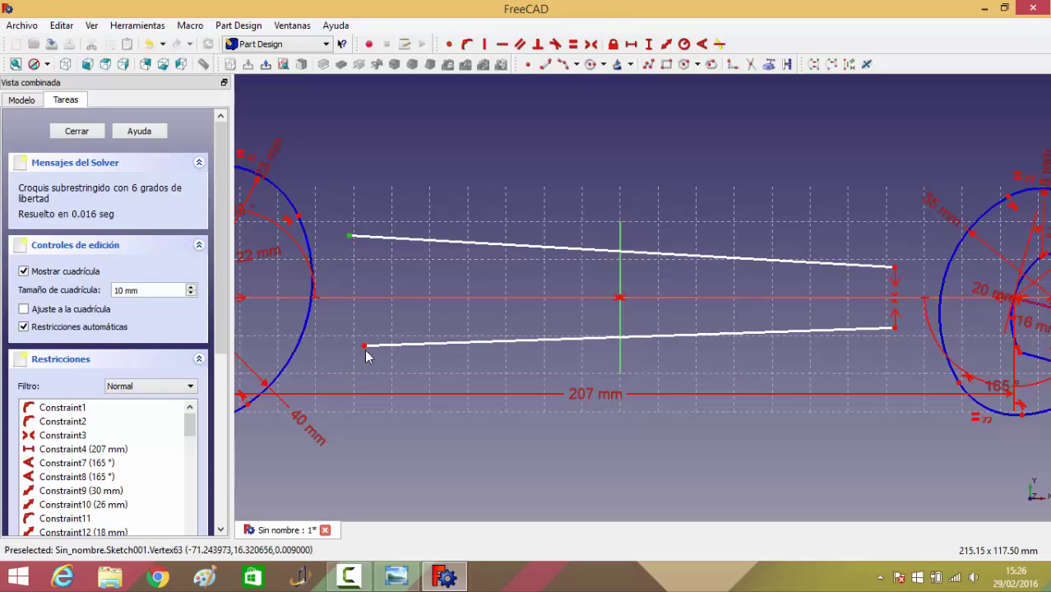
pyautogui.click(364, 347)
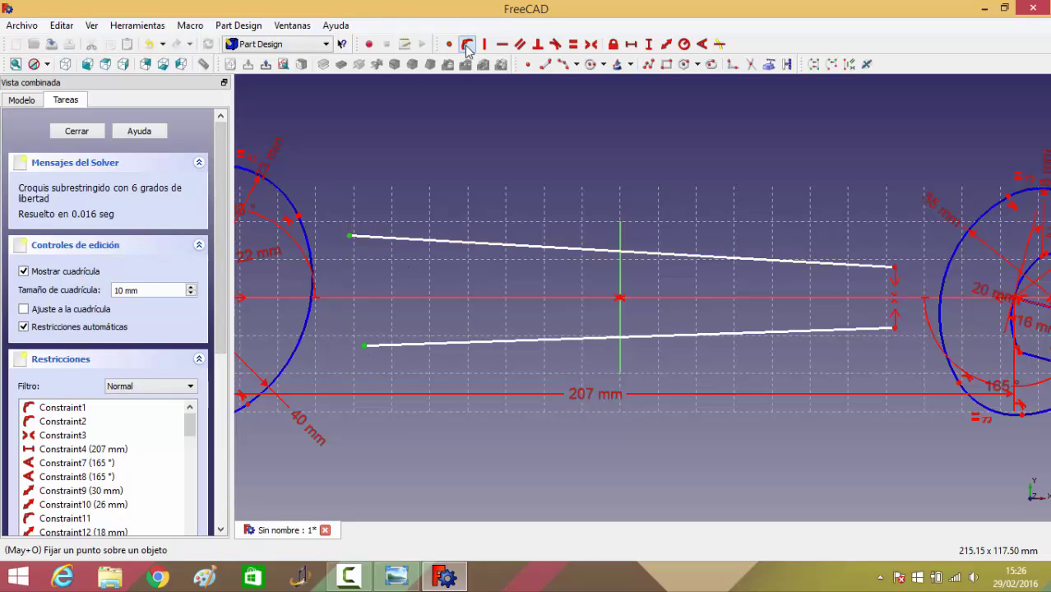
pyautogui.click(362, 297)
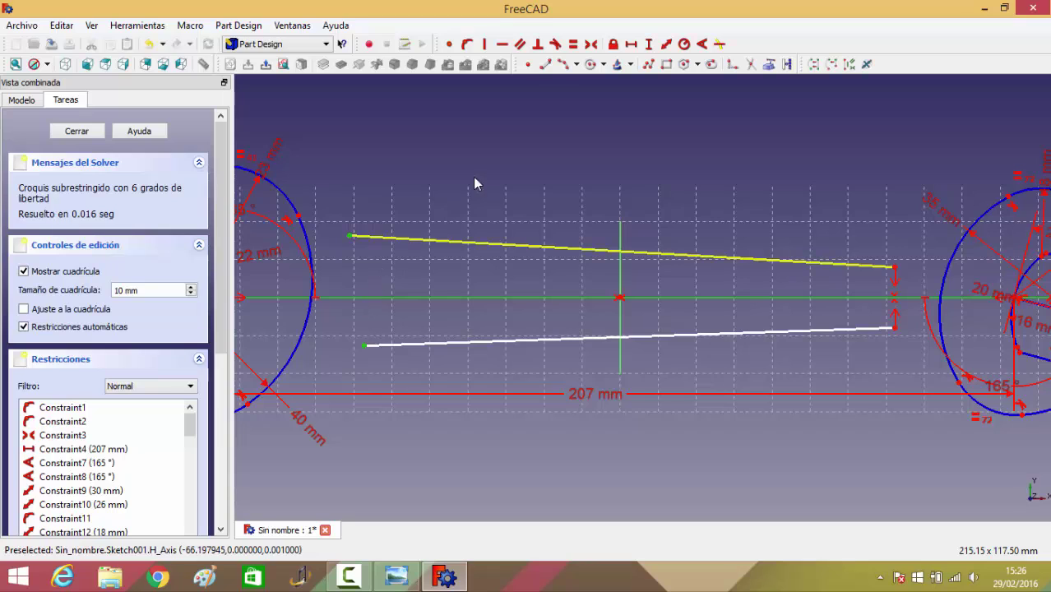
pyautogui.click(591, 43)
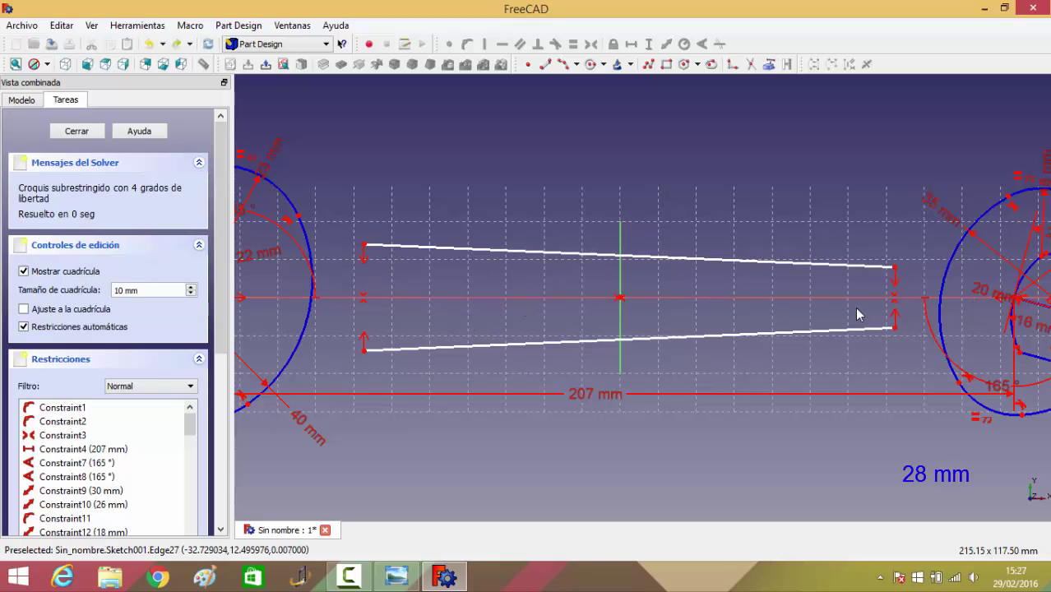
# Step: Start a vertical distance constraint between the two right endpoints
pyautogui.click(895, 267)
pyautogui.click(894, 329)
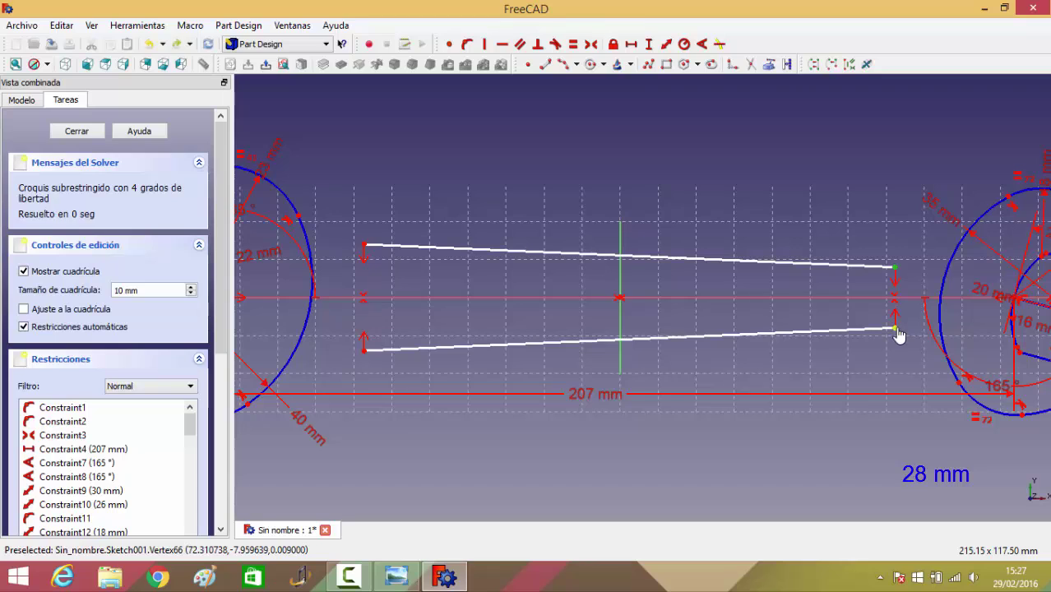
pyautogui.click(650, 43)
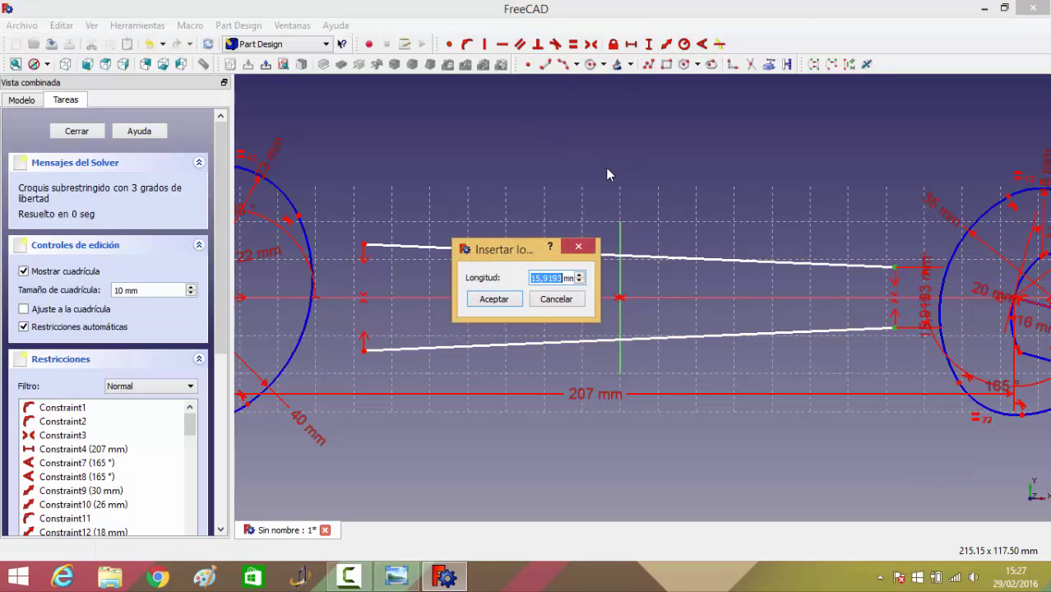
# Step: Set the right endpoint gap to 24 mm and the left endpoint gap to 28 mm
pyautogui.write('24')
pyautogui.press('Return')
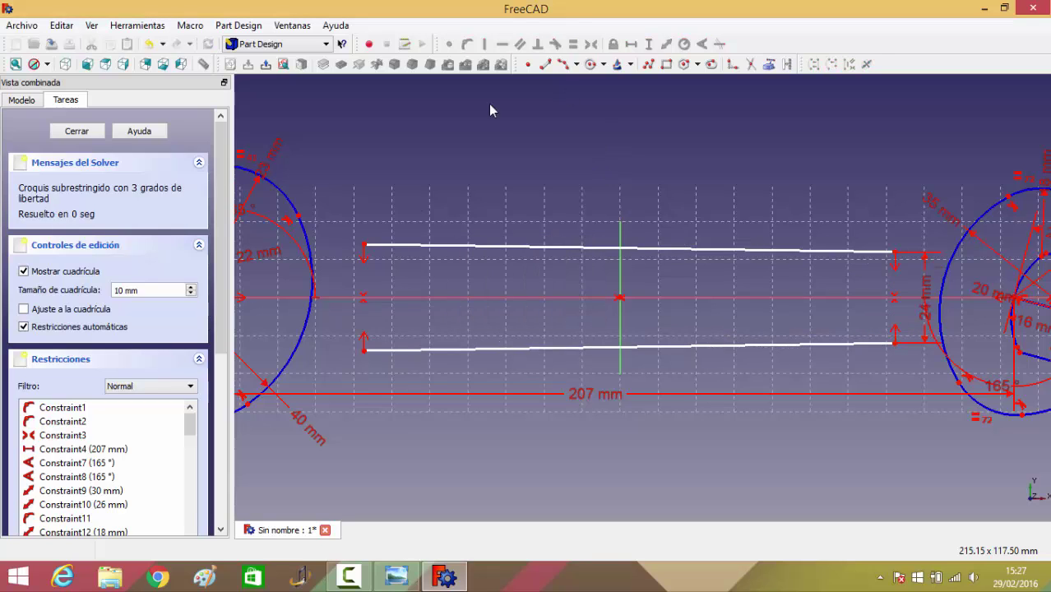
pyautogui.click(364, 245)
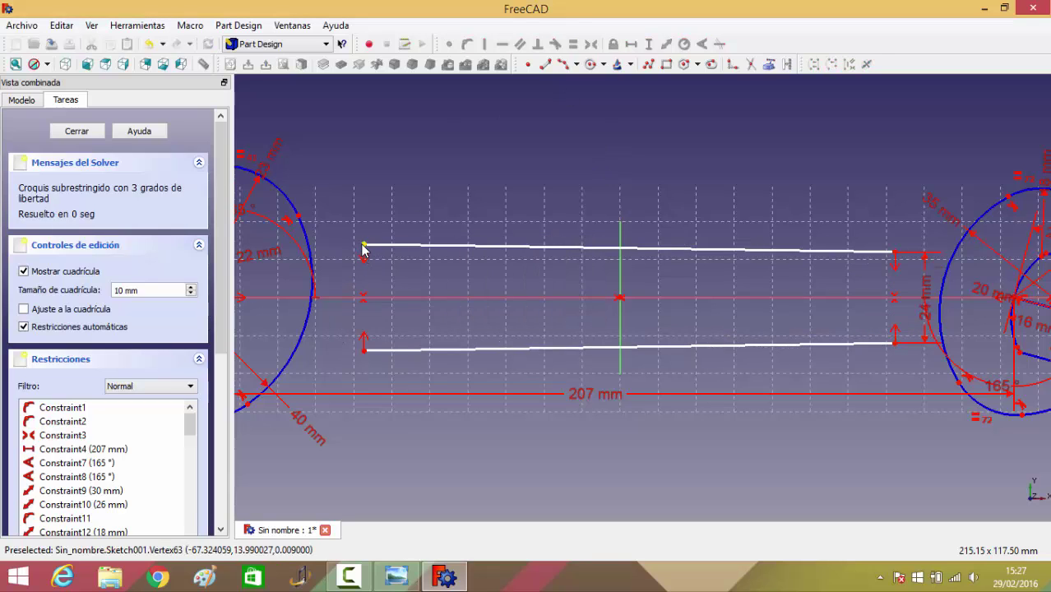
pyautogui.click(364, 351)
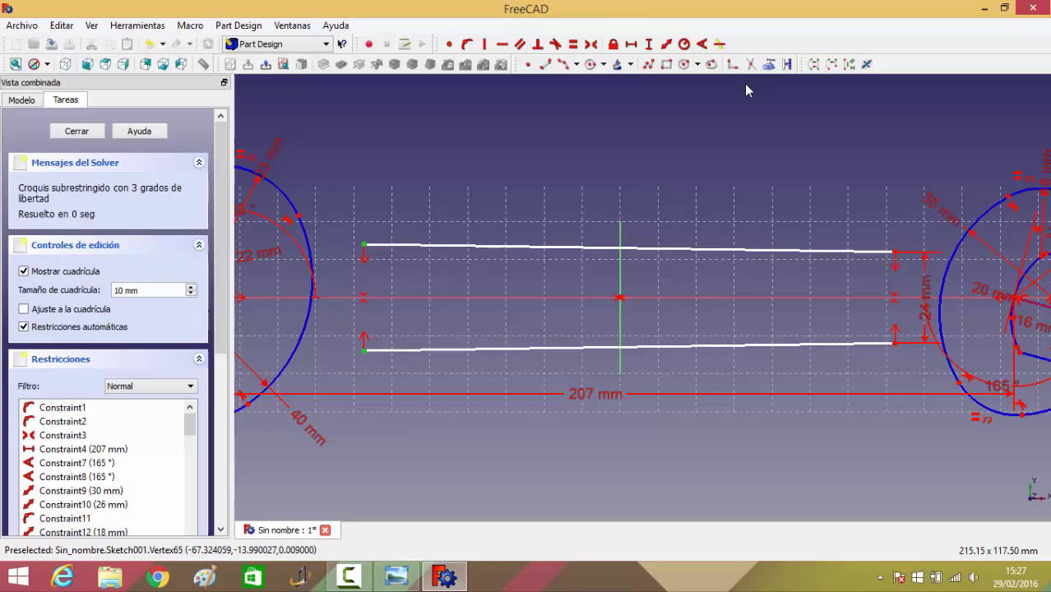
pyautogui.click(649, 45)
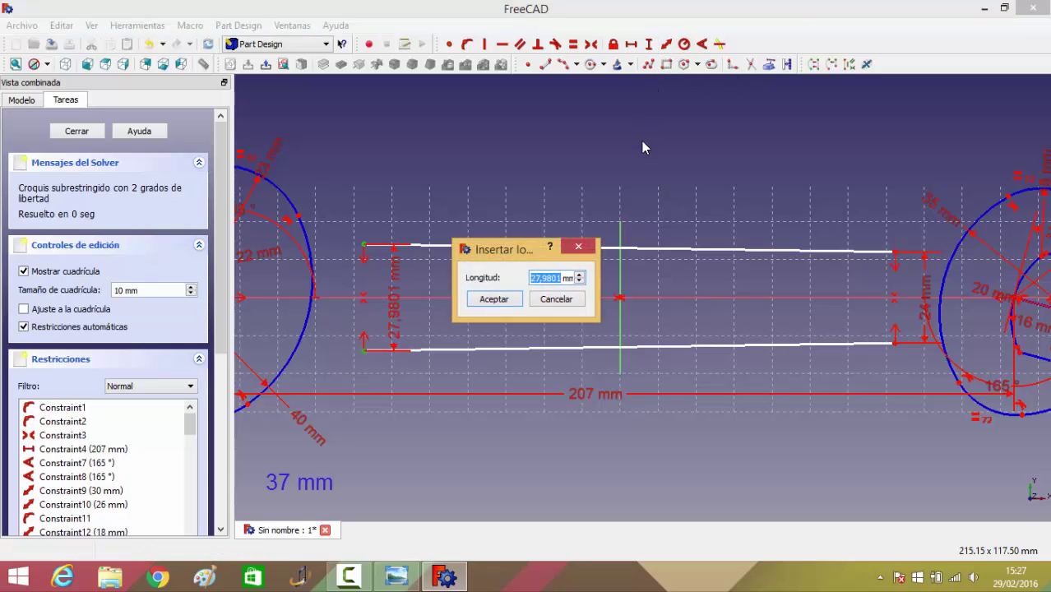
pyautogui.write('28')
pyautogui.press('Return')
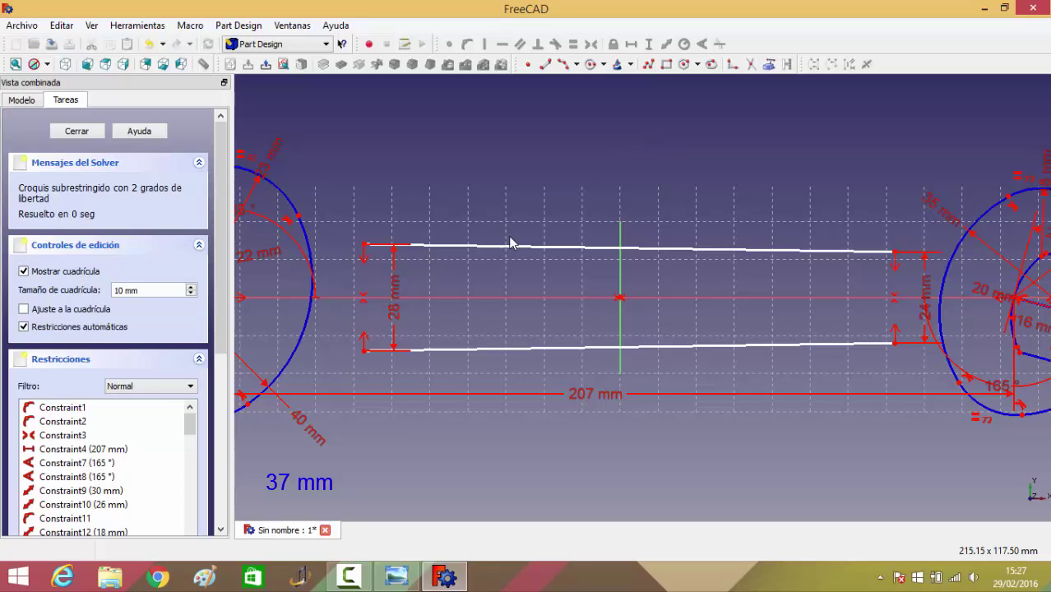
# Step: Move the 28 mm dimension left of the line ends and pan toward the left circle
pyautogui.scroll(-1, 515, 250)
pyautogui.scroll(-2, 515, 251)
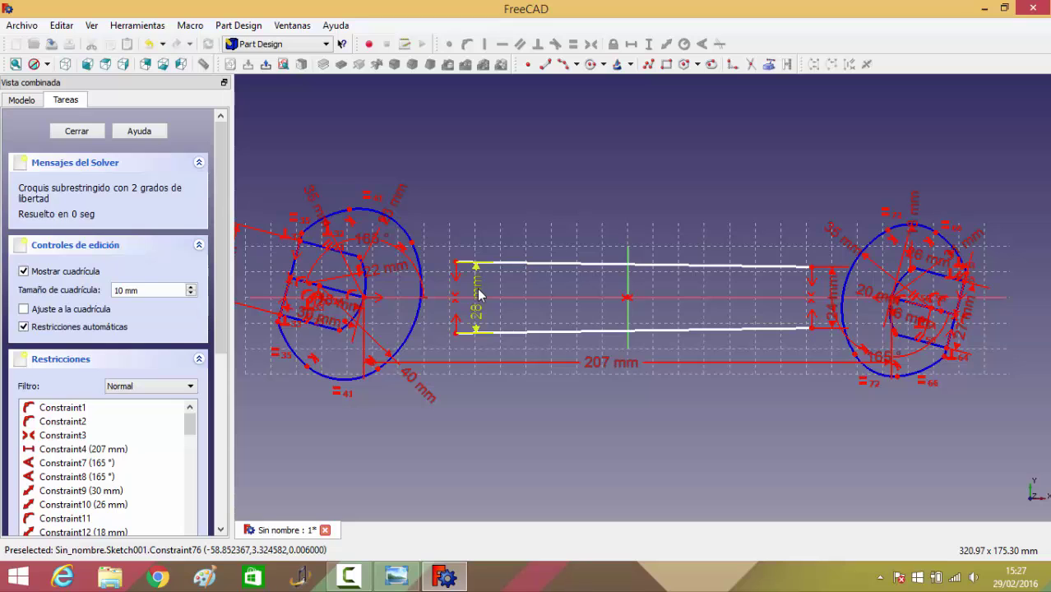
pyautogui.moveTo(471, 296); pyautogui.dragTo(439, 304)
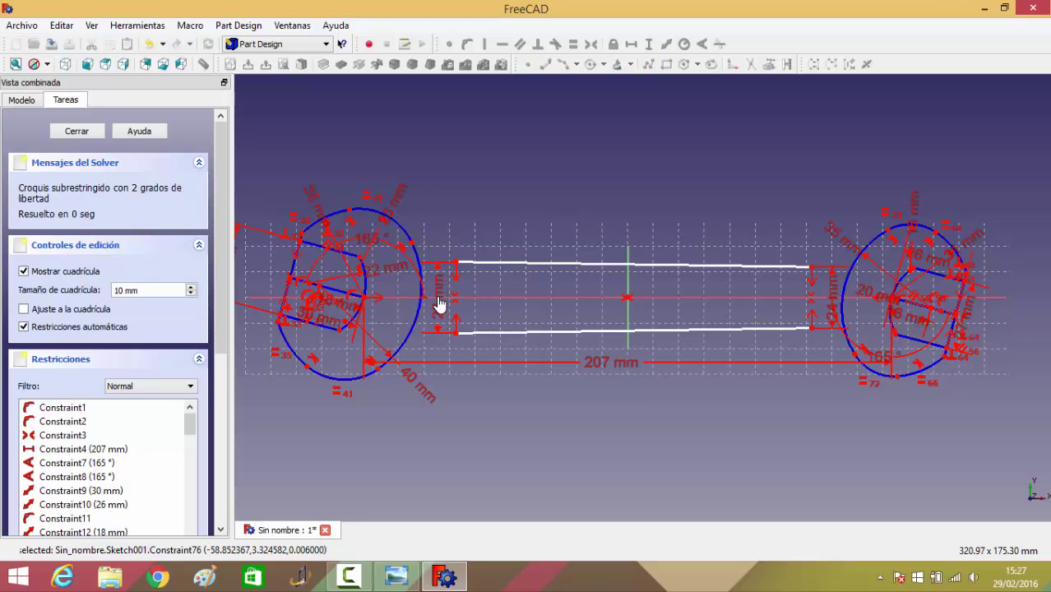
pyautogui.scroll(2, 446, 385)
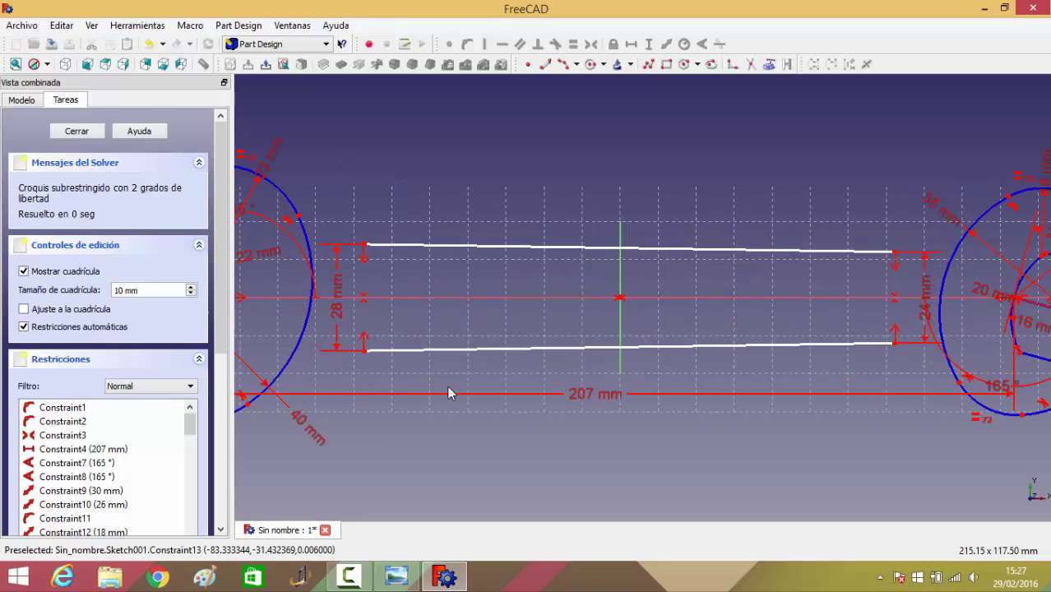
pyautogui.press('Left')
pyautogui.press('Left')
pyautogui.press('Left')
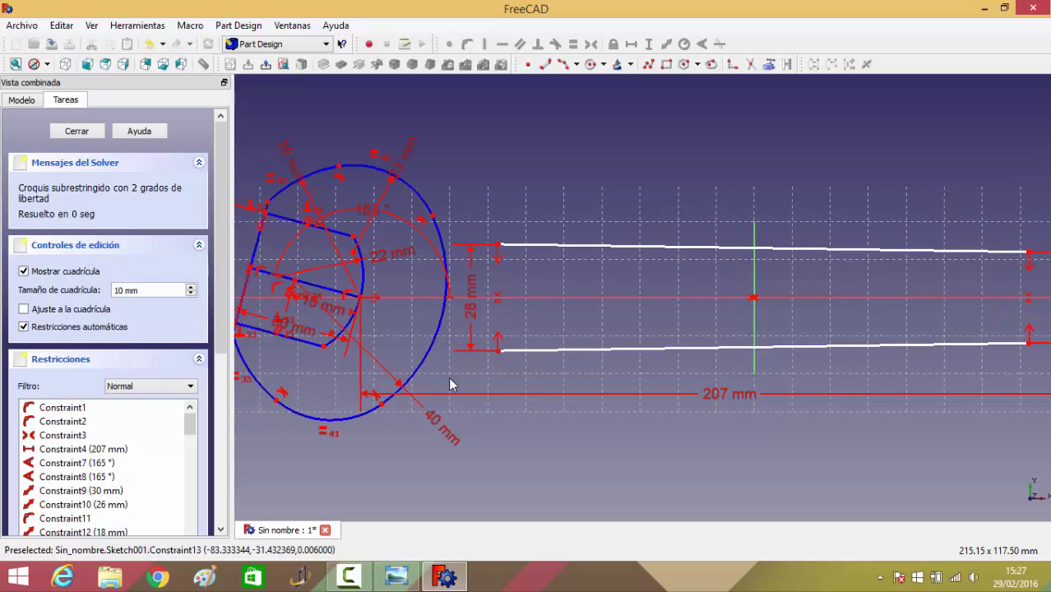
pyautogui.press('Left')
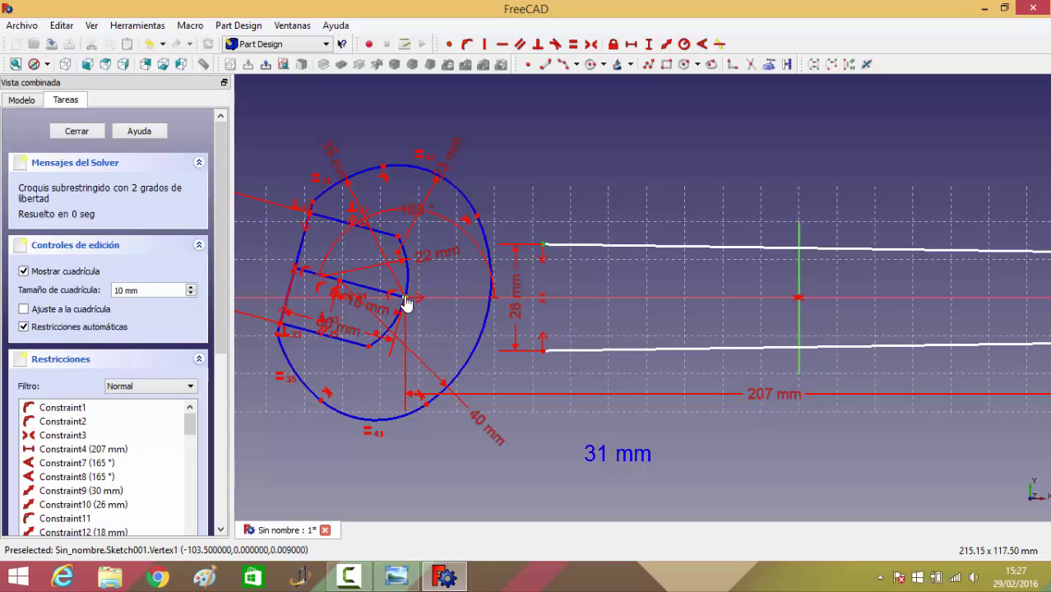
# Step: Dimension the left jaw centre to handle at 37 mm and move the 37 and 207 mm labels down
pyautogui.click(632, 45)
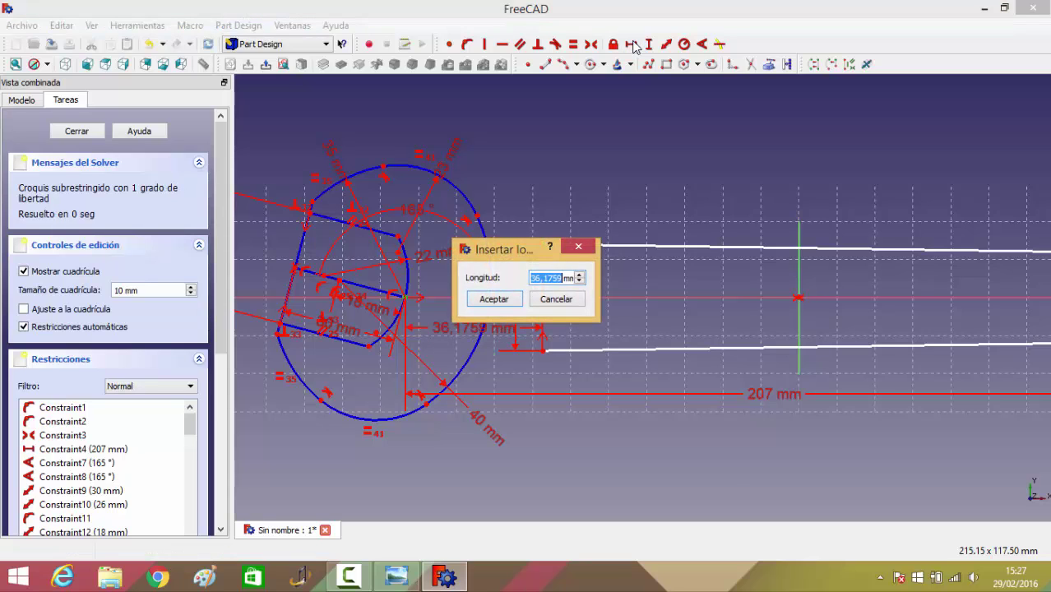
pyautogui.write('37')
pyautogui.press('Return')
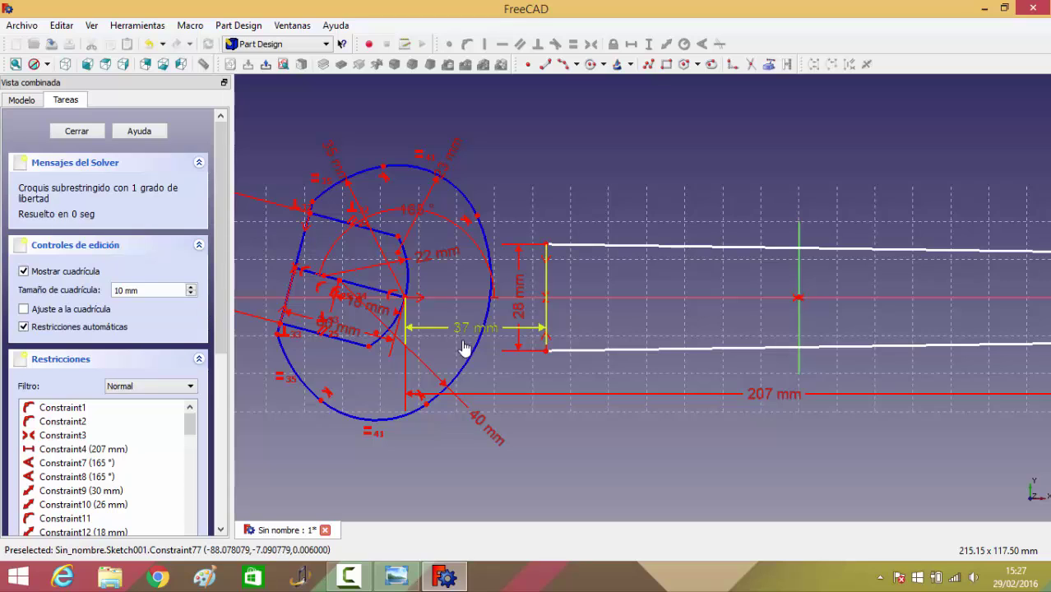
pyautogui.moveTo(466, 330); pyautogui.dragTo(465, 362)
pyautogui.moveTo(770, 400); pyautogui.dragTo(767, 496)
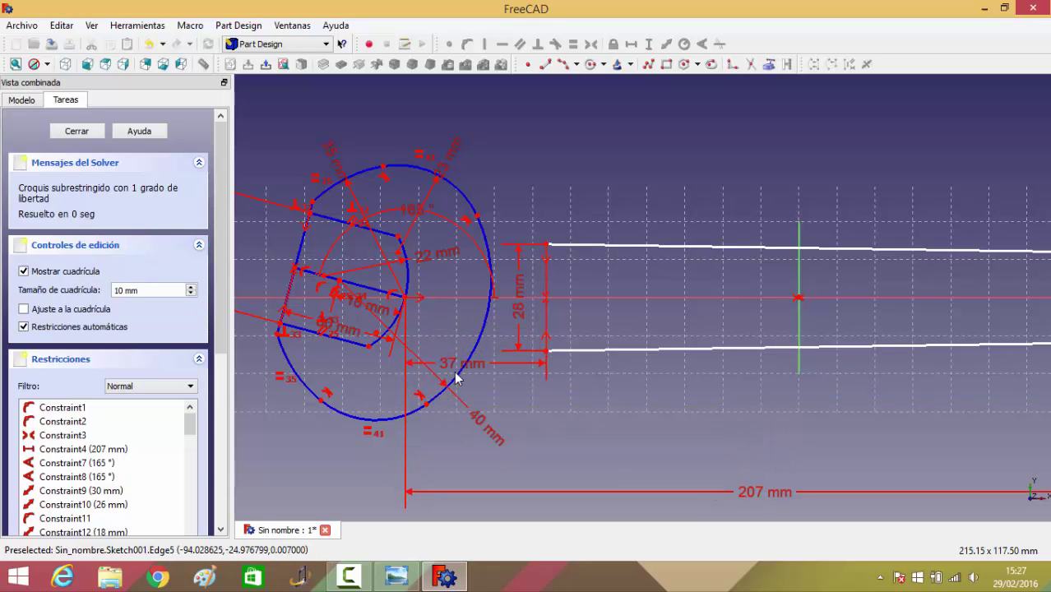
pyautogui.moveTo(445, 364); pyautogui.dragTo(448, 480)
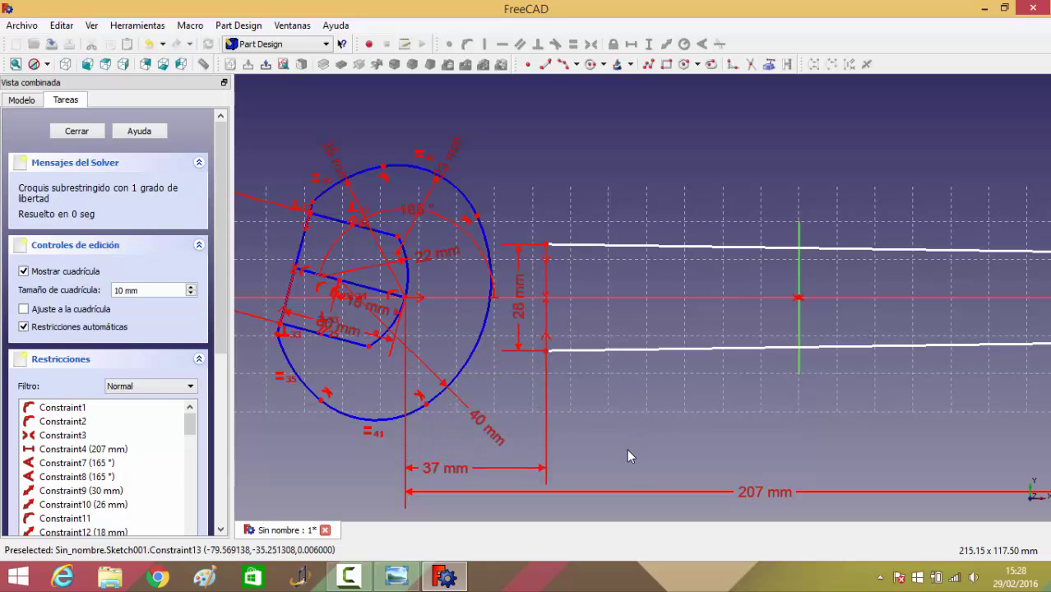
# Step: Add a 31 mm horizontal distance from the handle end to the right jaw centre, label below the sketch
pyautogui.press('Left')
pyautogui.press('Left')
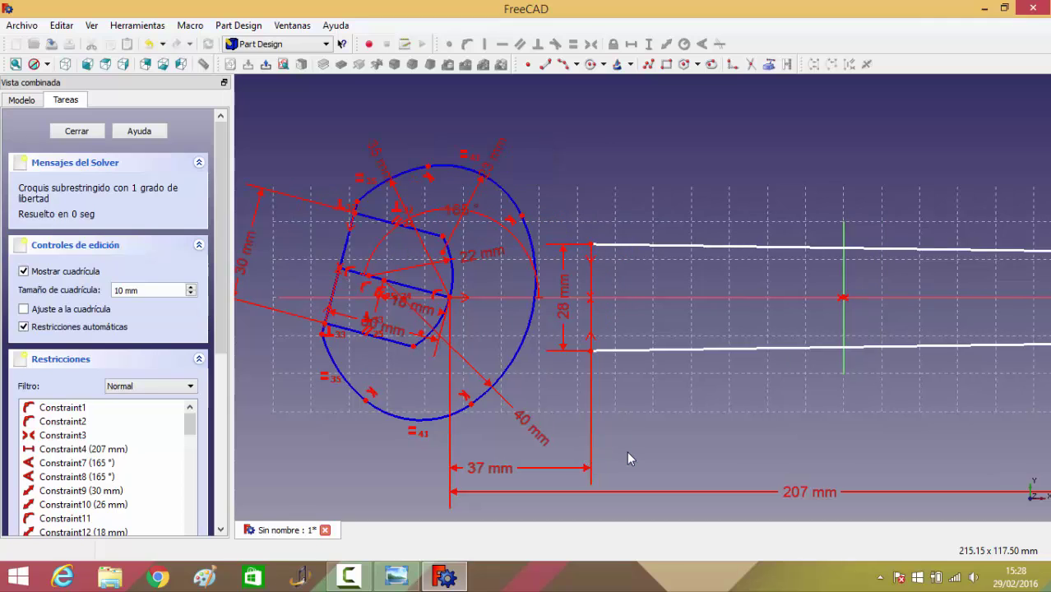
pyautogui.press('4')
pyautogui.press('Left')
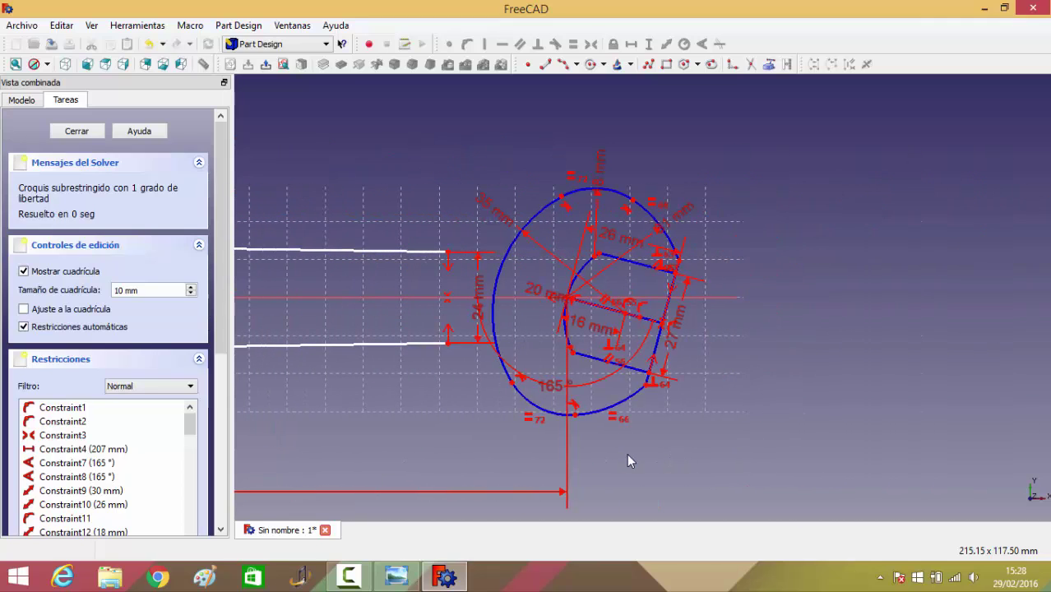
pyautogui.click(448, 342)
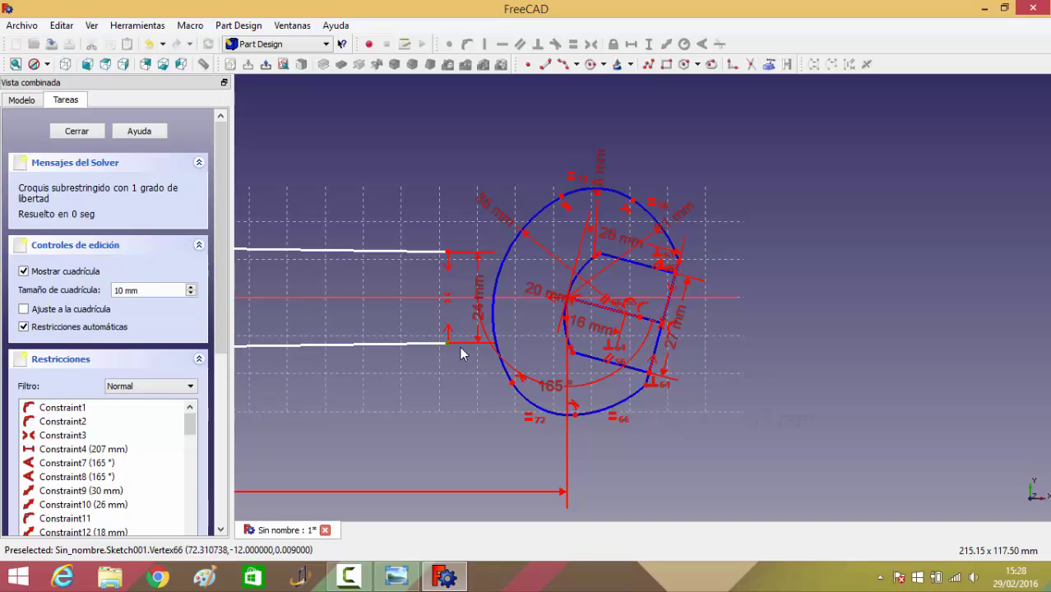
pyautogui.click(566, 301)
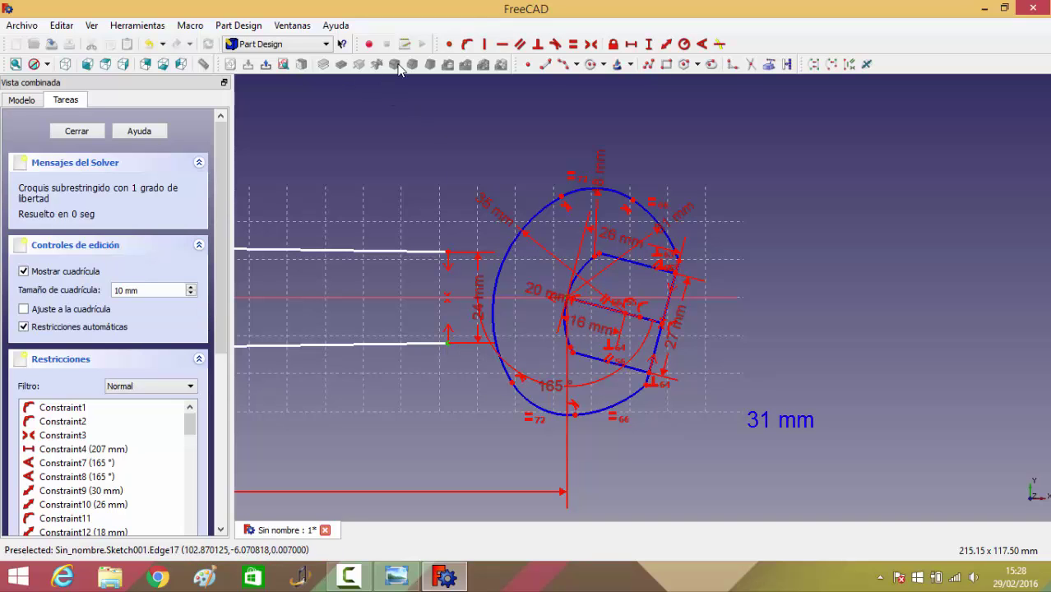
pyautogui.click(631, 45)
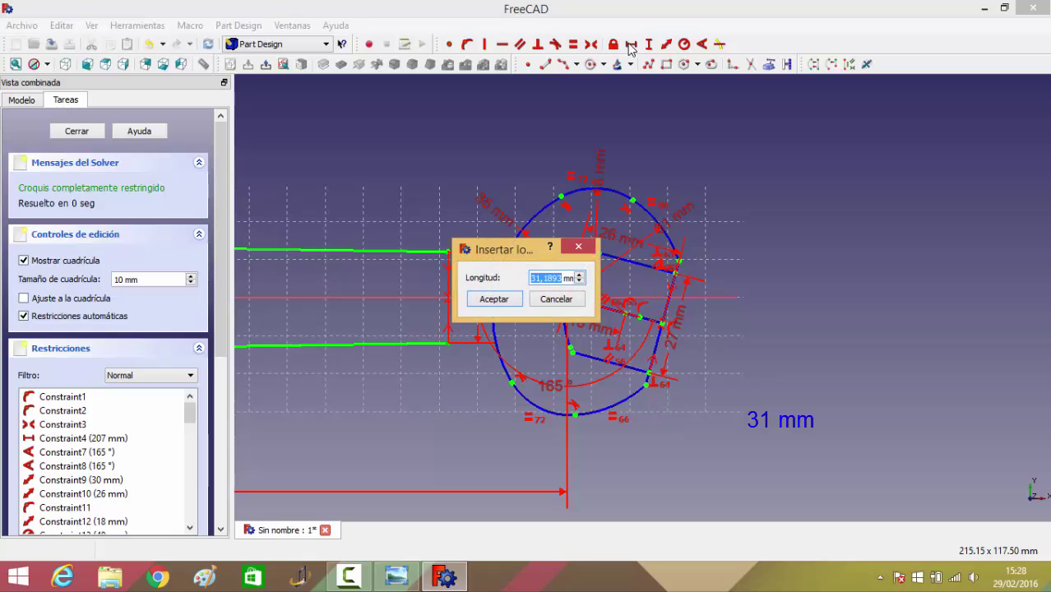
pyautogui.press('Return')
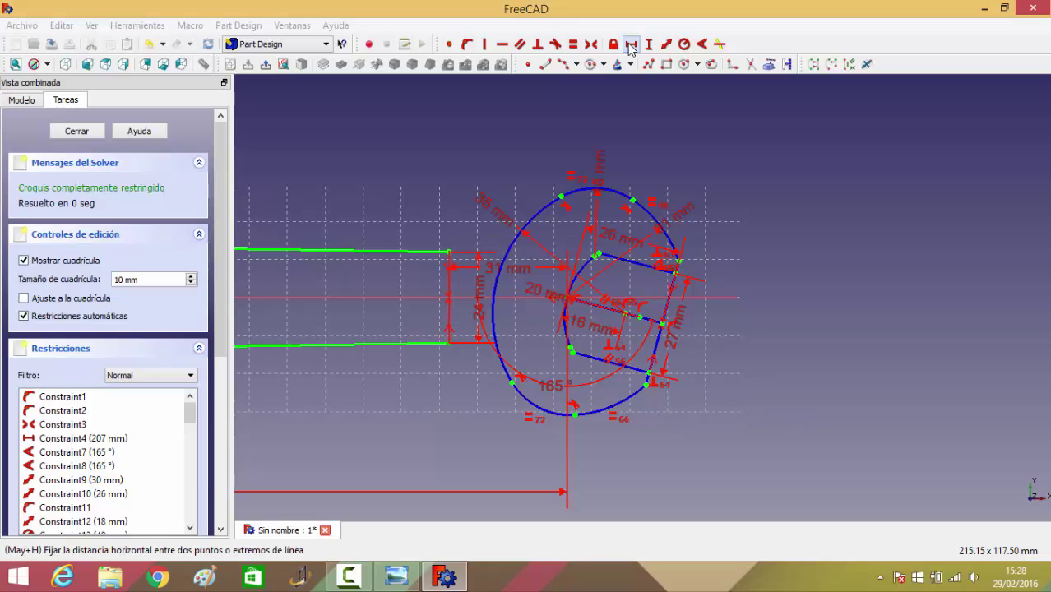
pyautogui.moveTo(506, 272); pyautogui.dragTo(493, 467)
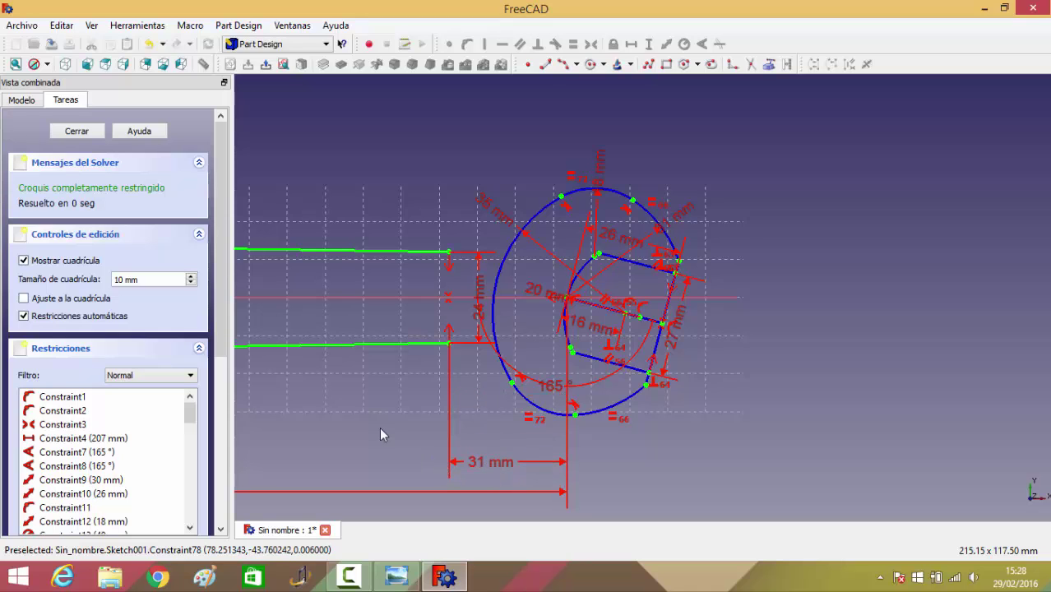
pyautogui.scroll(-2, 334, 407)
pyautogui.scroll(-2, 334, 407)
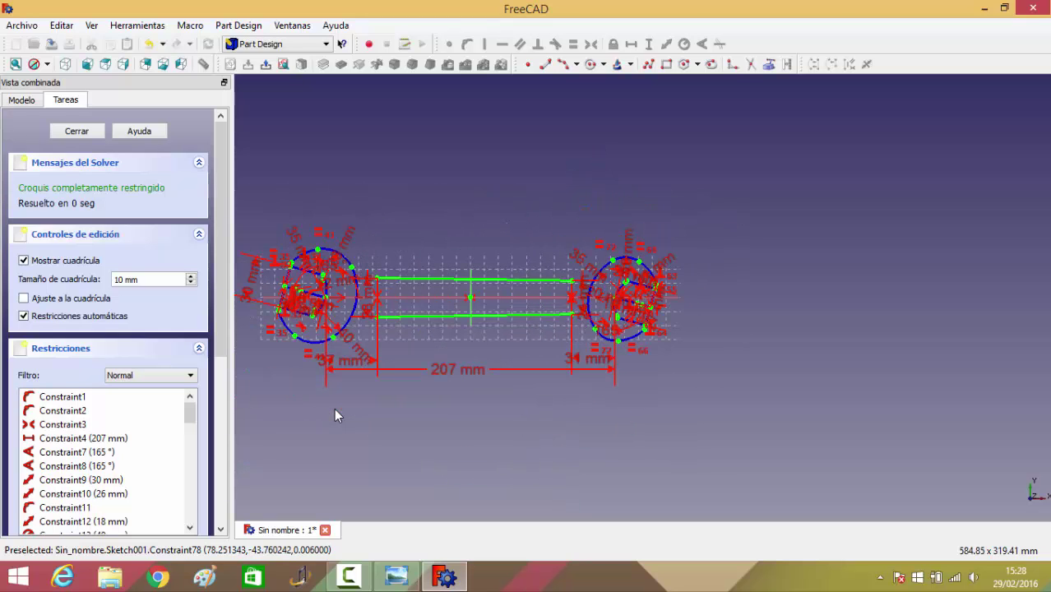
# Step: Zoom in on the left jaw circle and drag its 40 mm dimension to the lower left
pyautogui.press('Left')
pyautogui.press('Left')
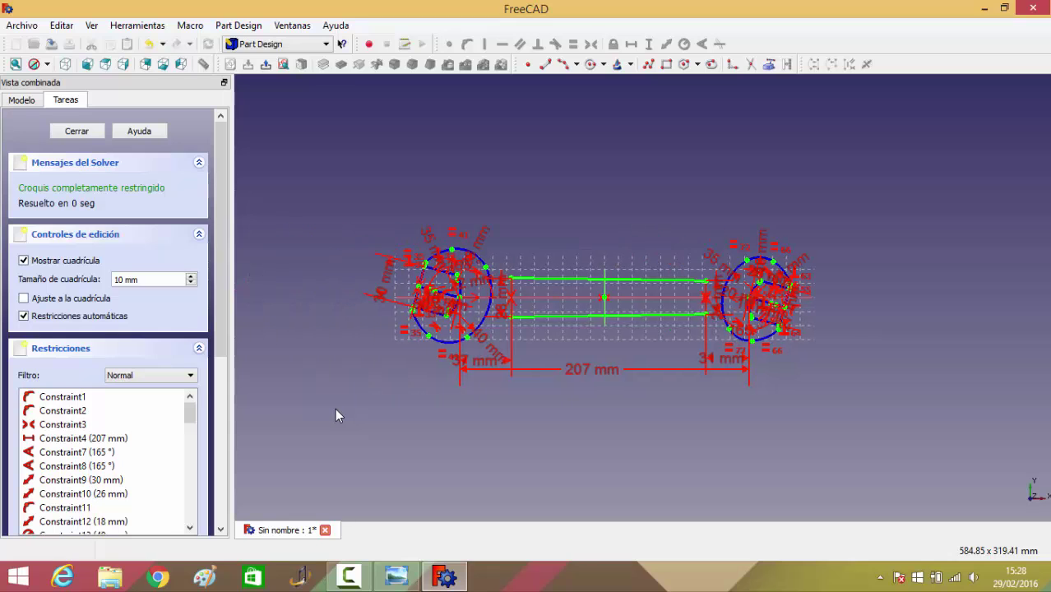
pyautogui.scroll(1, 335, 408)
pyautogui.scroll(1, 335, 407)
pyautogui.scroll(2, 335, 408)
pyautogui.scroll(1, 337, 409)
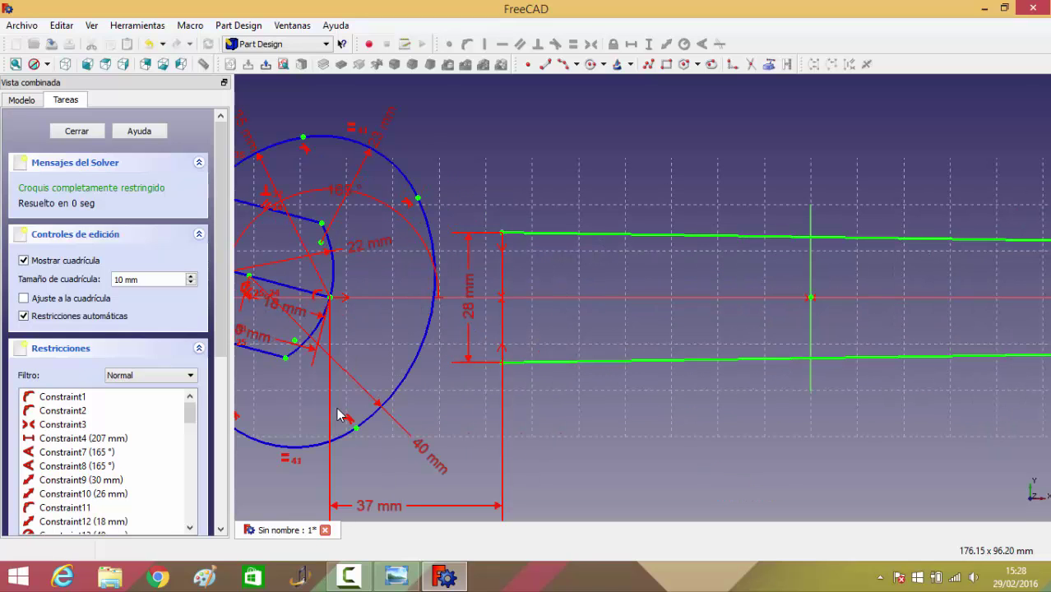
pyautogui.moveTo(428, 460)
pyautogui.mouseDown()
pyautogui.moveTo(304, 510)
pyautogui.moveTo(337, 505)
pyautogui.mouseUp()
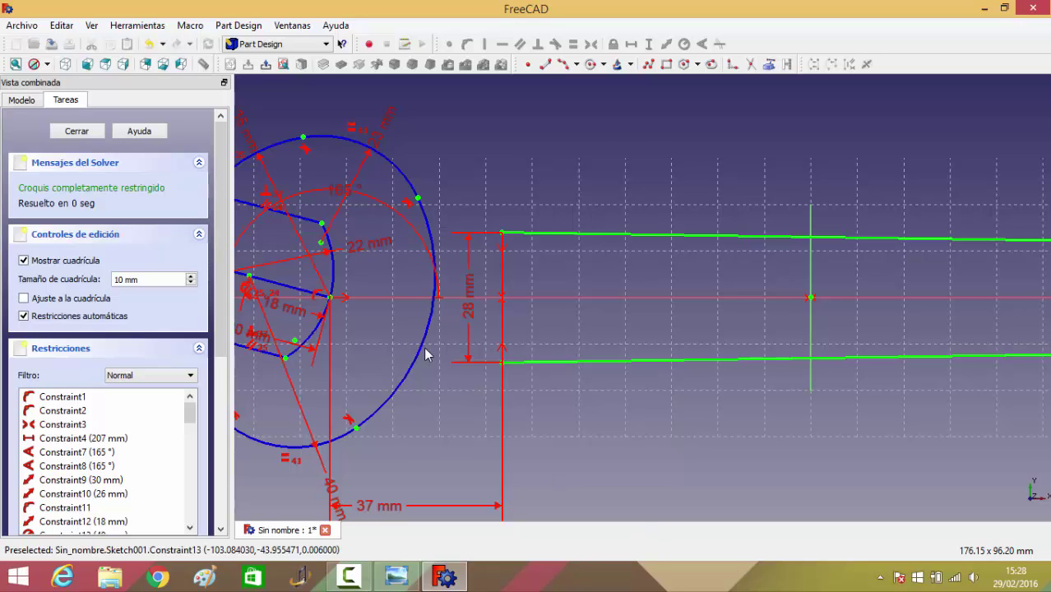
# Step: Draw an arc from the lower handle line's end to beside the left jaw circle
pyautogui.click(564, 64)
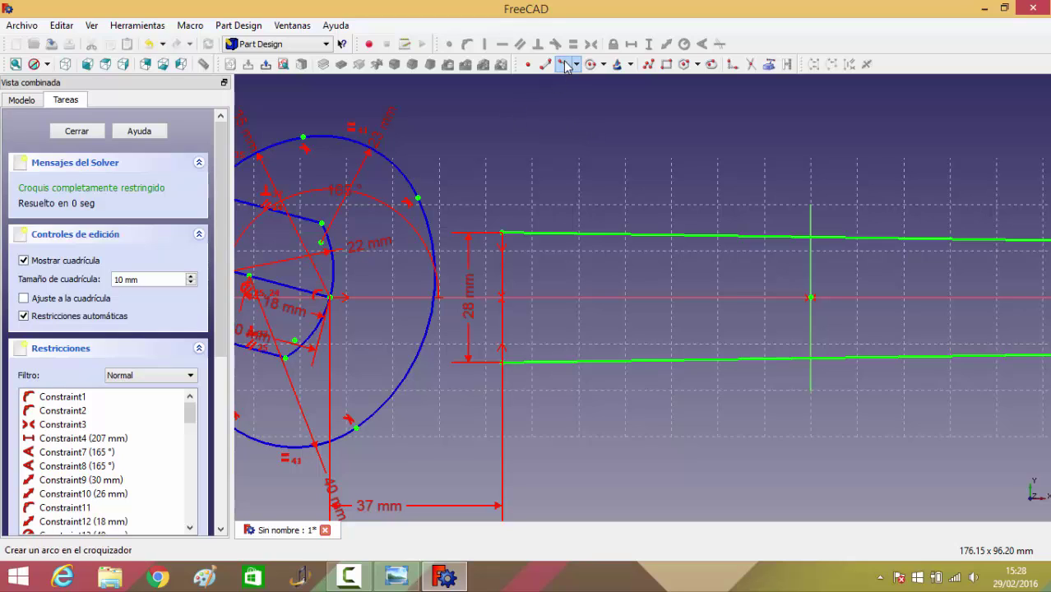
pyautogui.scroll(-1, 528, 350)
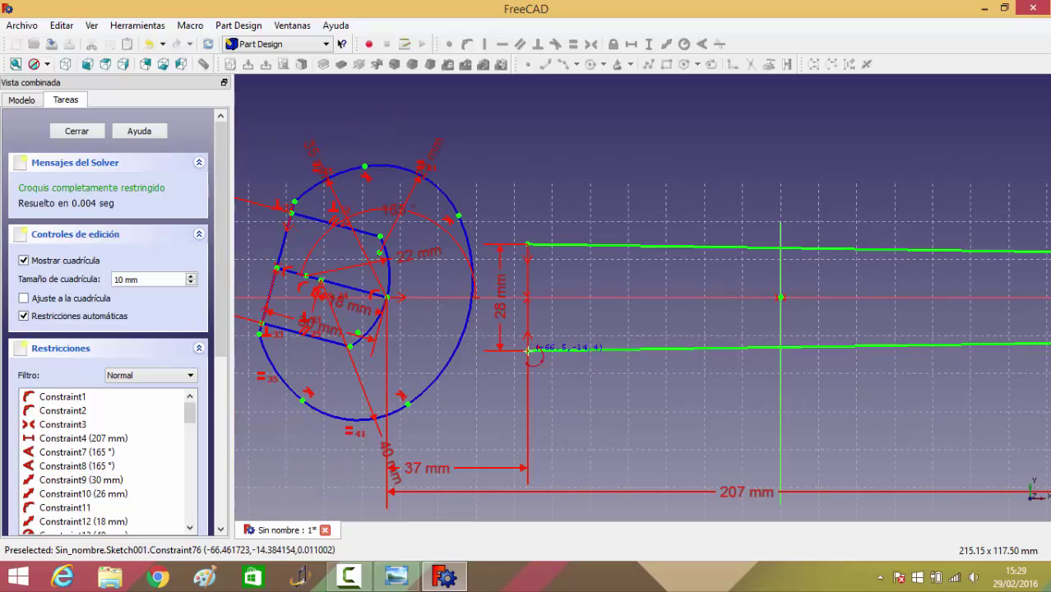
pyautogui.click(527, 351)
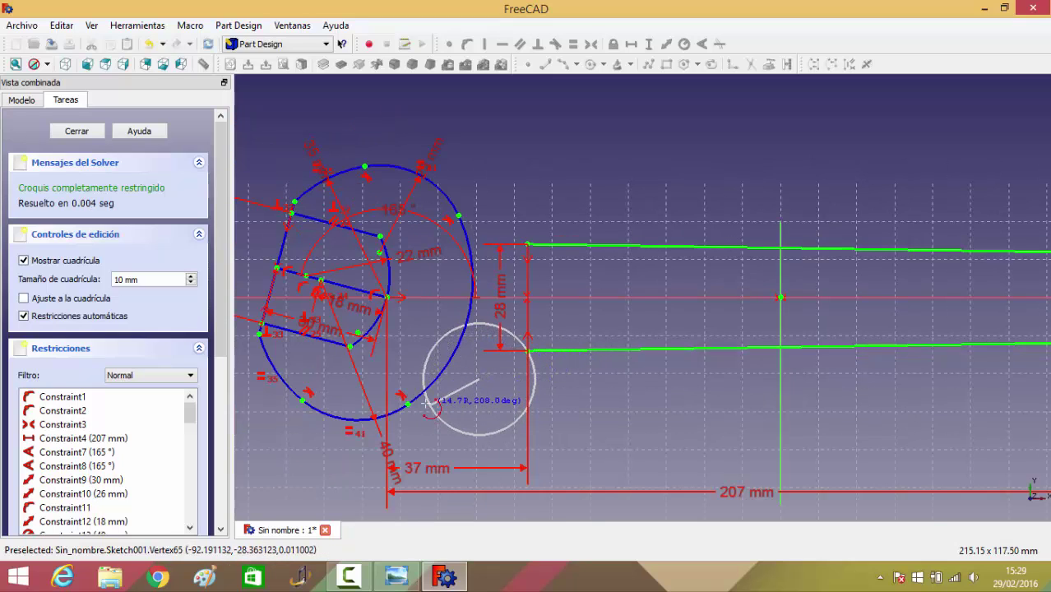
pyautogui.click(429, 403)
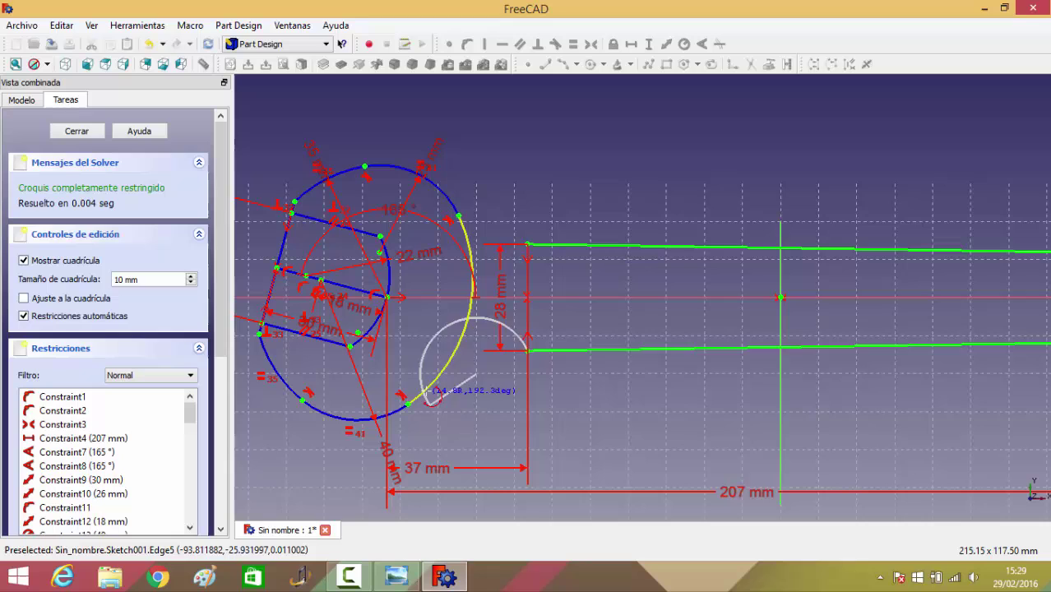
pyautogui.click(469, 366)
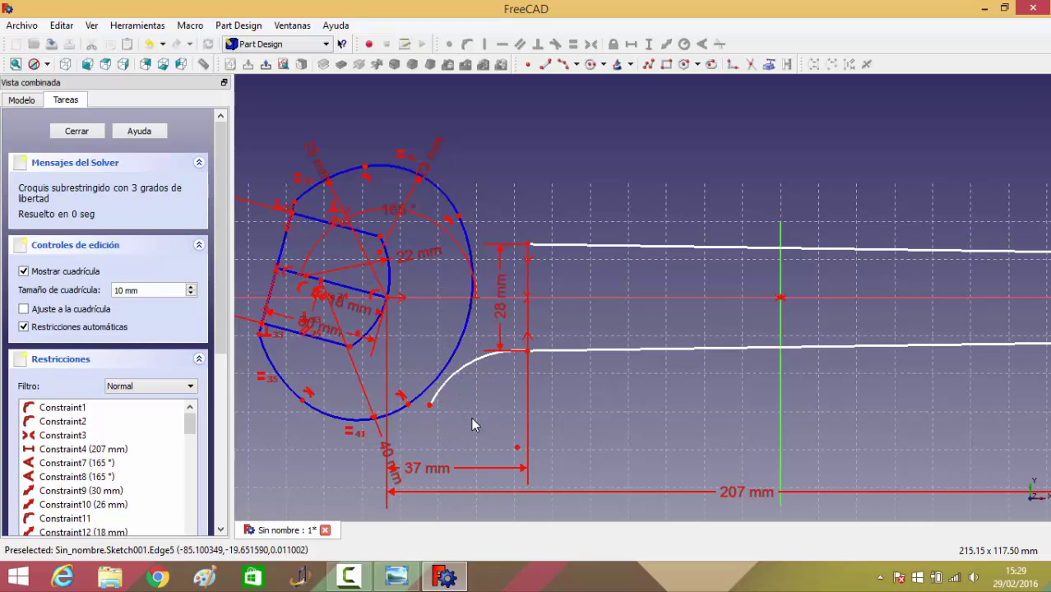
# Step: Make the lower arc tangent to the jaw circle and give it a 50 mm radius
pyautogui.click(430, 404)
pyautogui.click(434, 394)
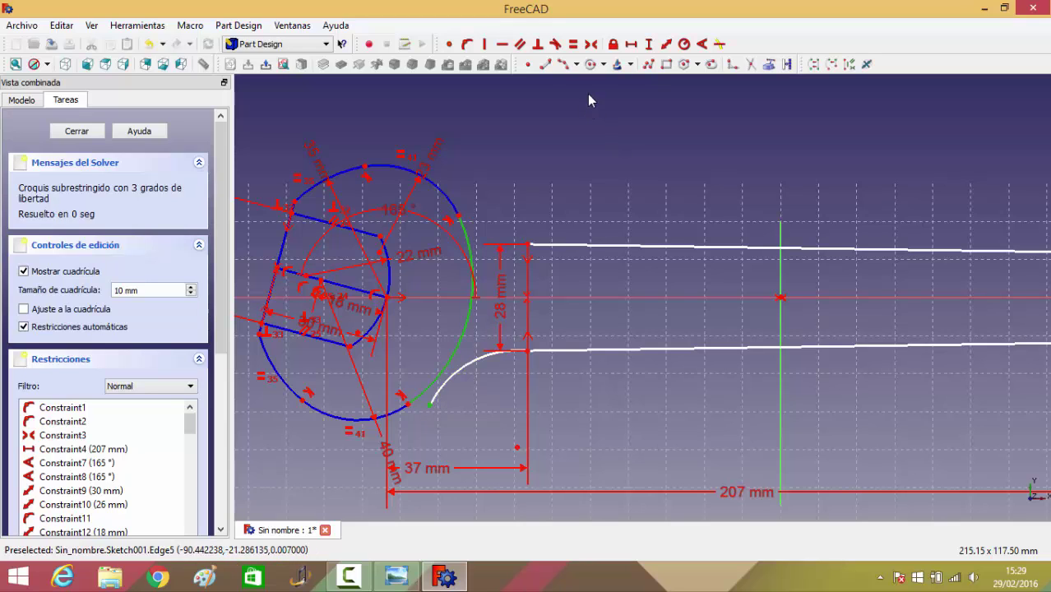
pyautogui.click(556, 45)
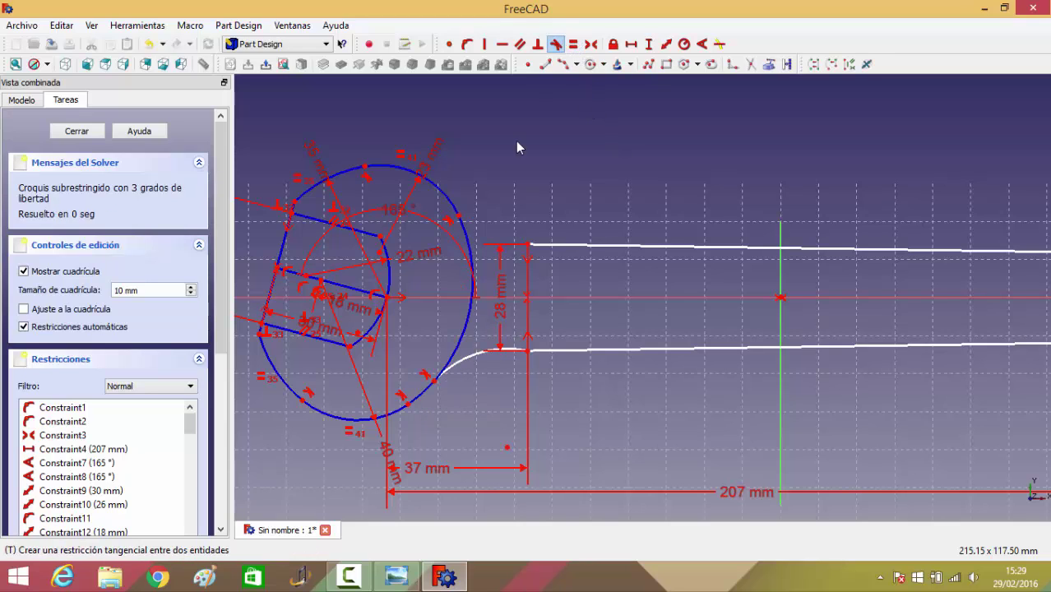
pyautogui.click(475, 362)
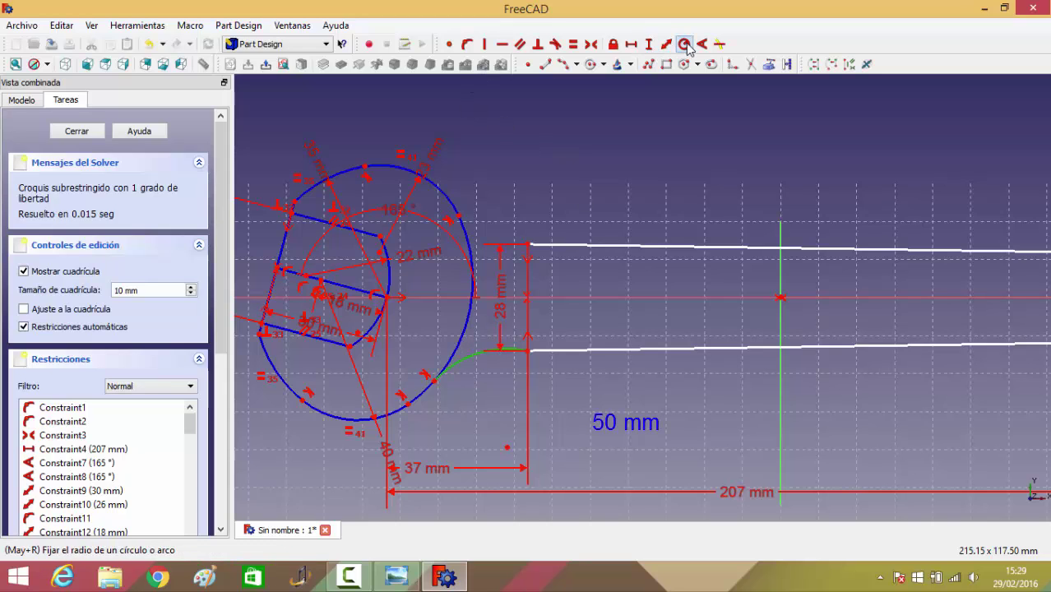
pyautogui.click(669, 65)
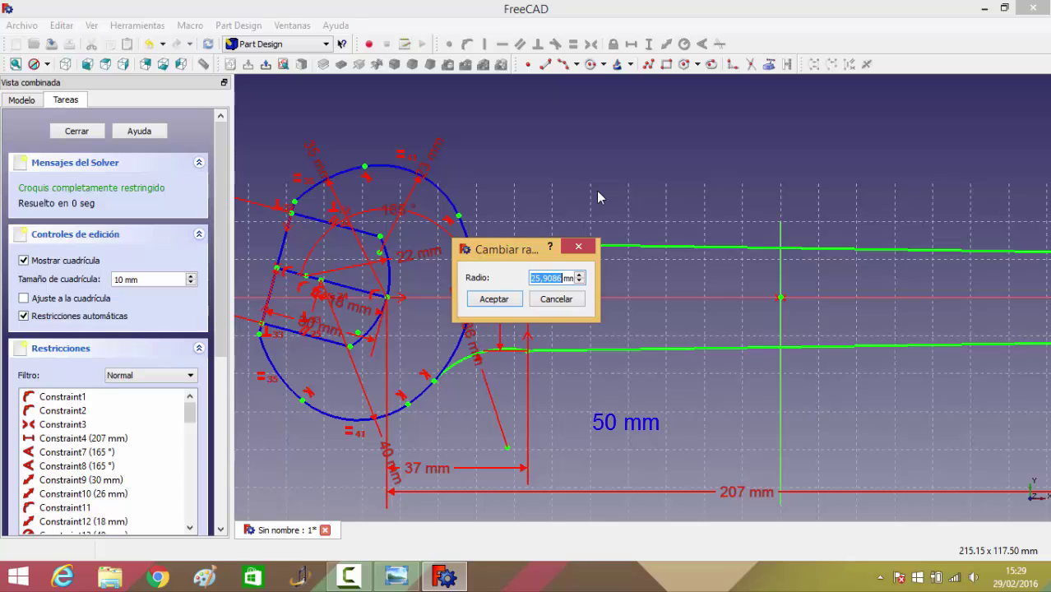
pyautogui.press('Return')
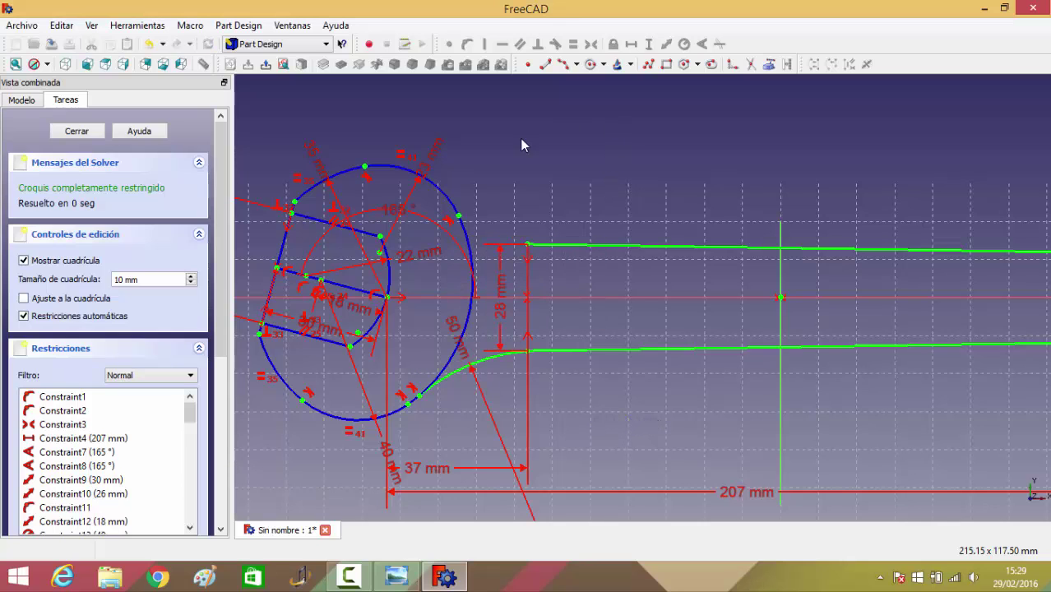
pyautogui.scroll(2, 525, 187)
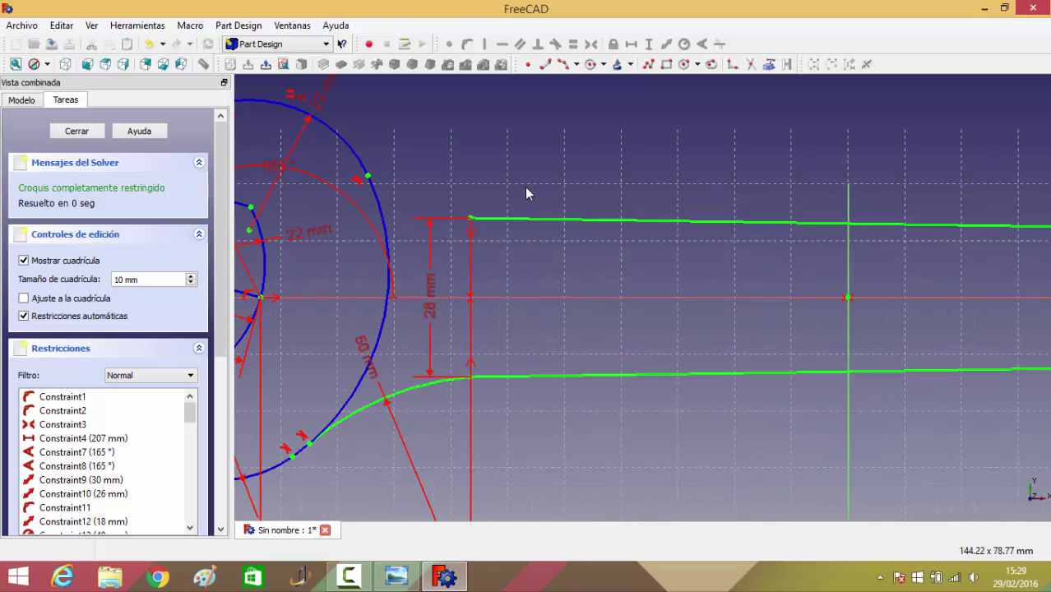
# Step: Draw an arc from the upper handle line's end to the left jaw circle
pyautogui.press('Up')
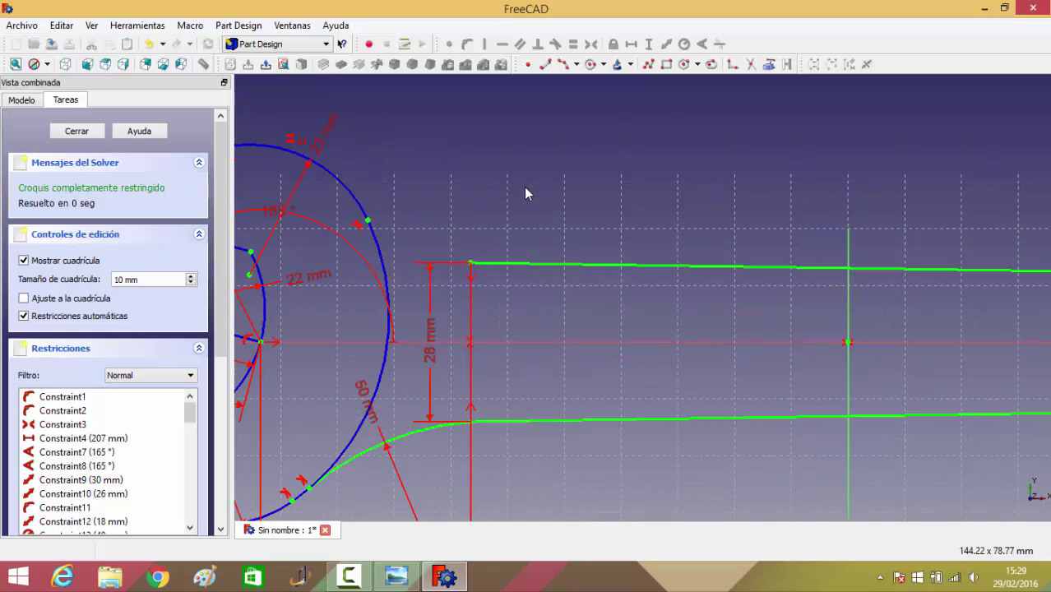
pyautogui.click(563, 64)
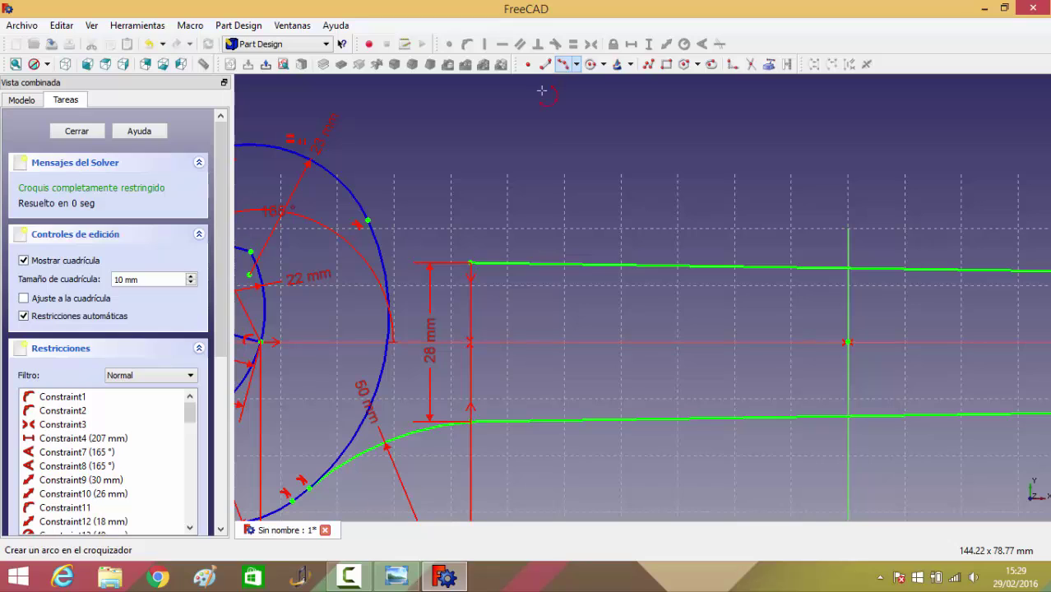
pyautogui.click(469, 262)
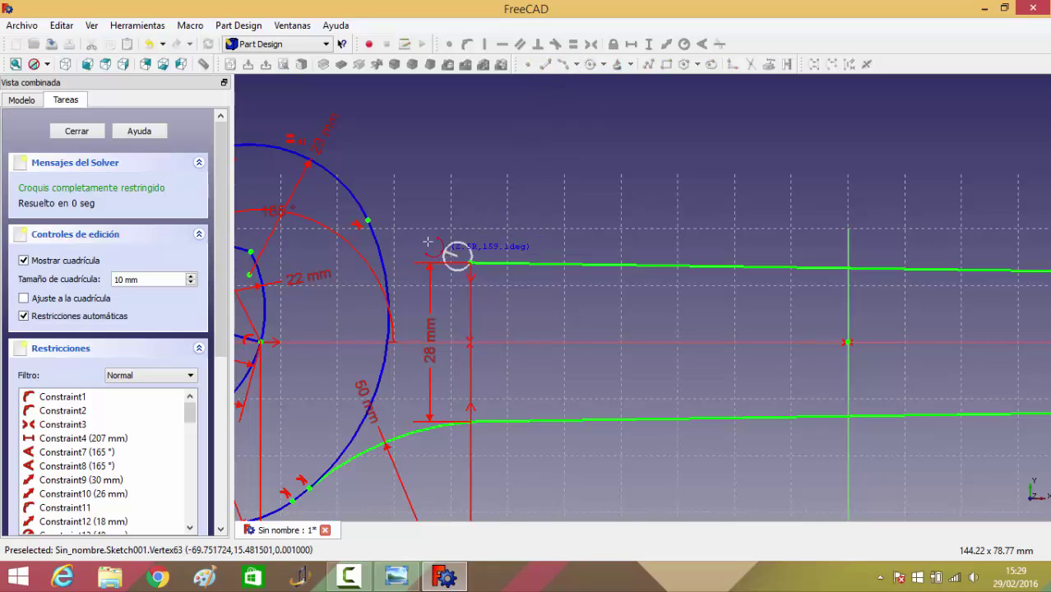
pyautogui.click(362, 186)
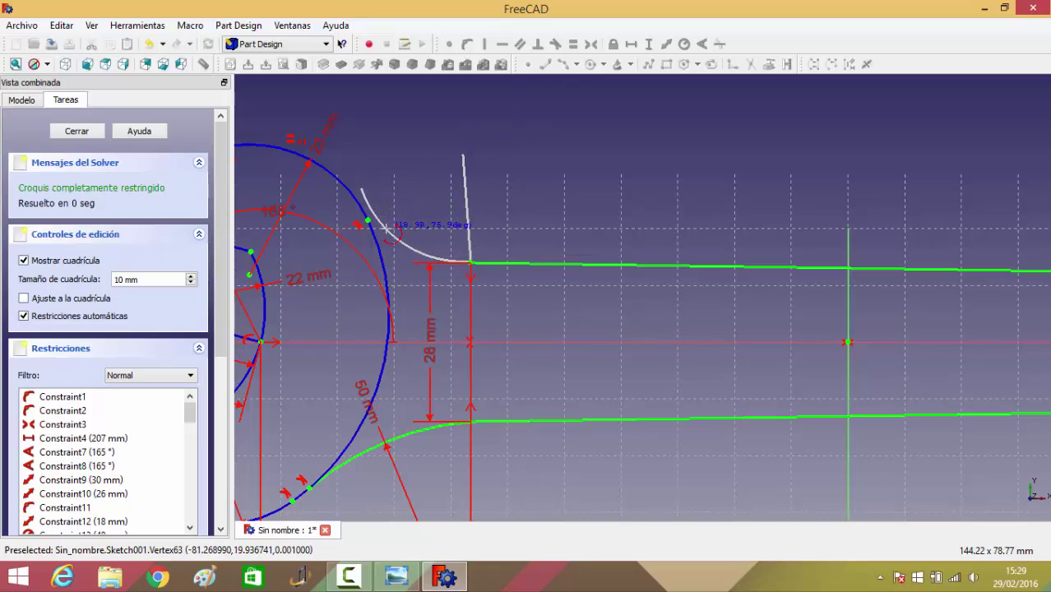
pyautogui.click(384, 226)
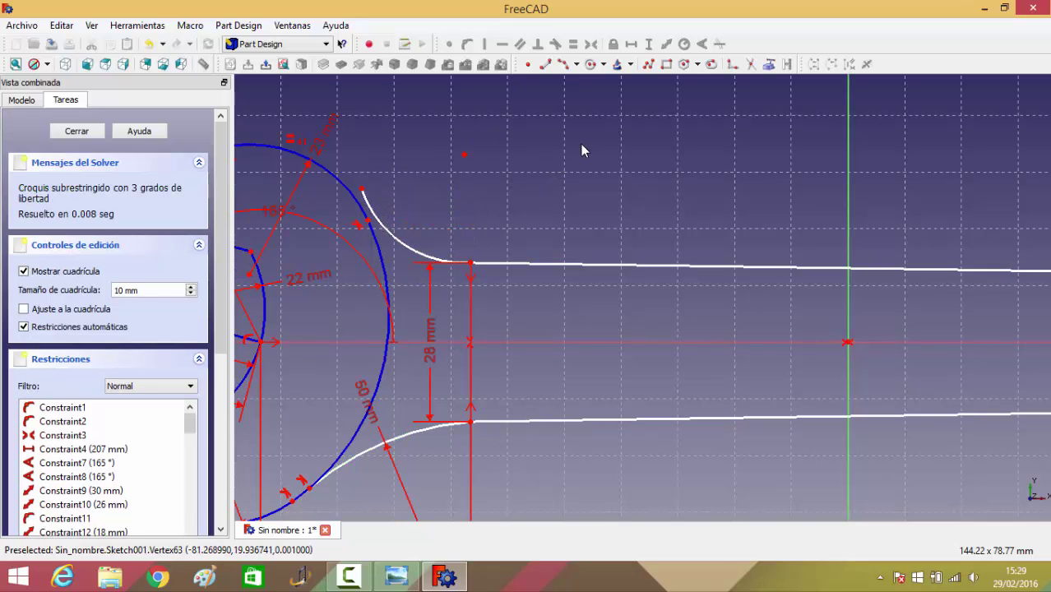
# Step: Make the upper arc tangent to the jaw circle and give it a 25 mm radius
pyautogui.click(355, 198)
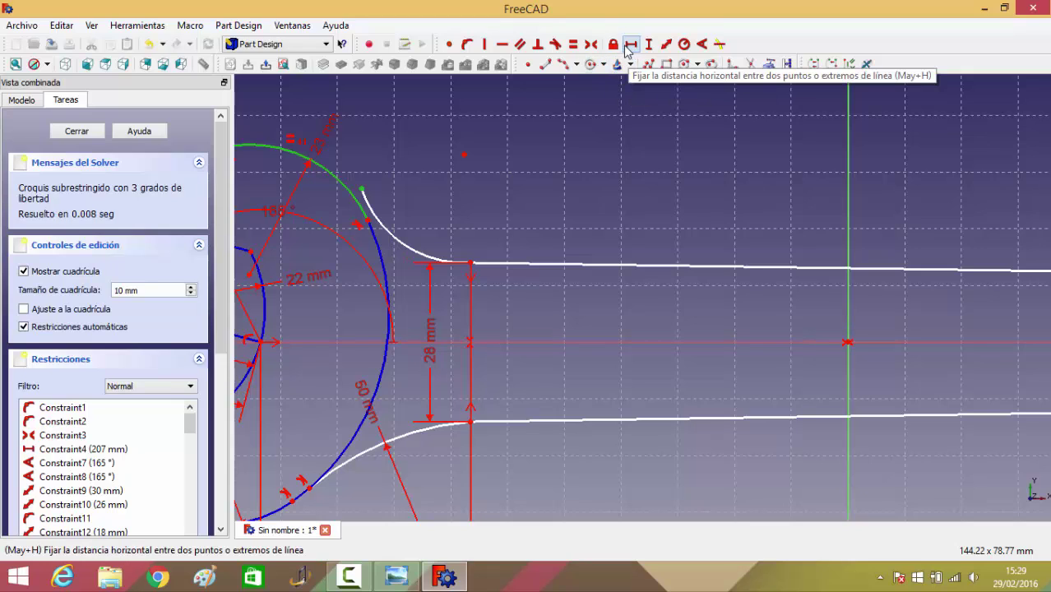
pyautogui.click(557, 44)
pyautogui.scroll(1, 429, 218)
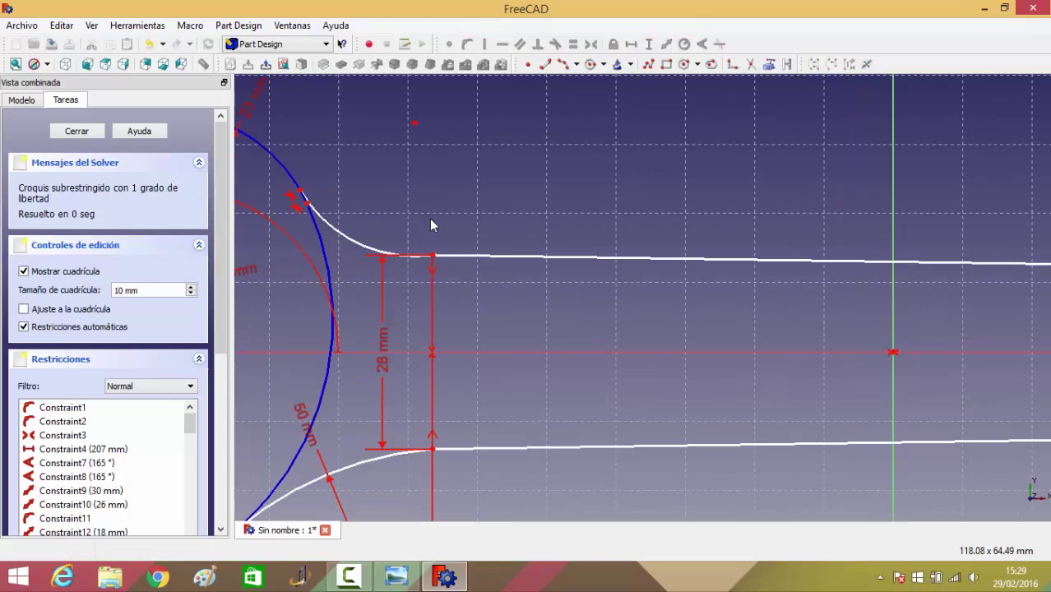
pyautogui.click(355, 244)
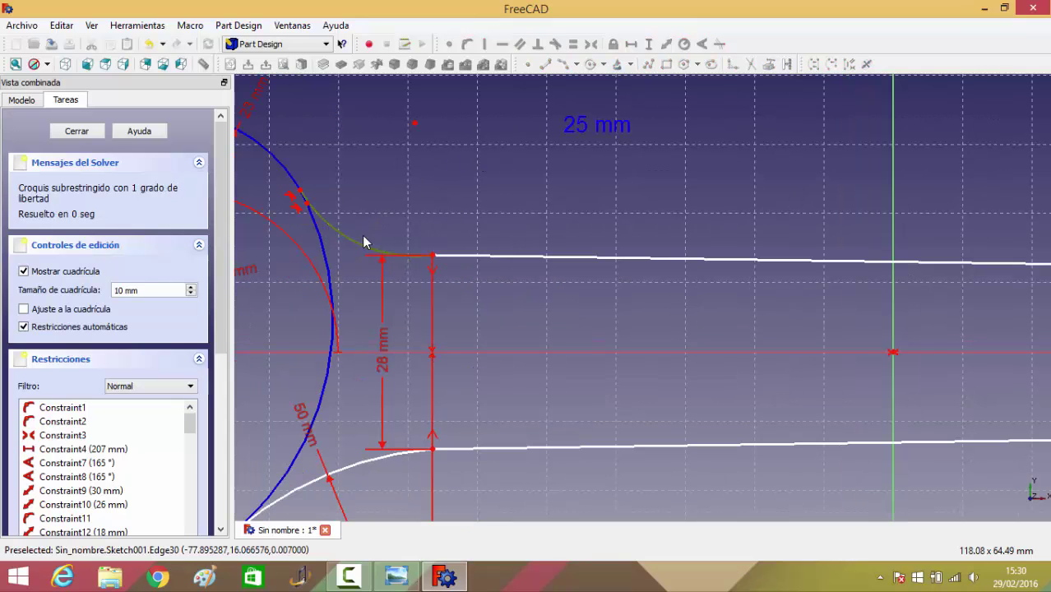
pyautogui.click(682, 44)
pyautogui.write('25')
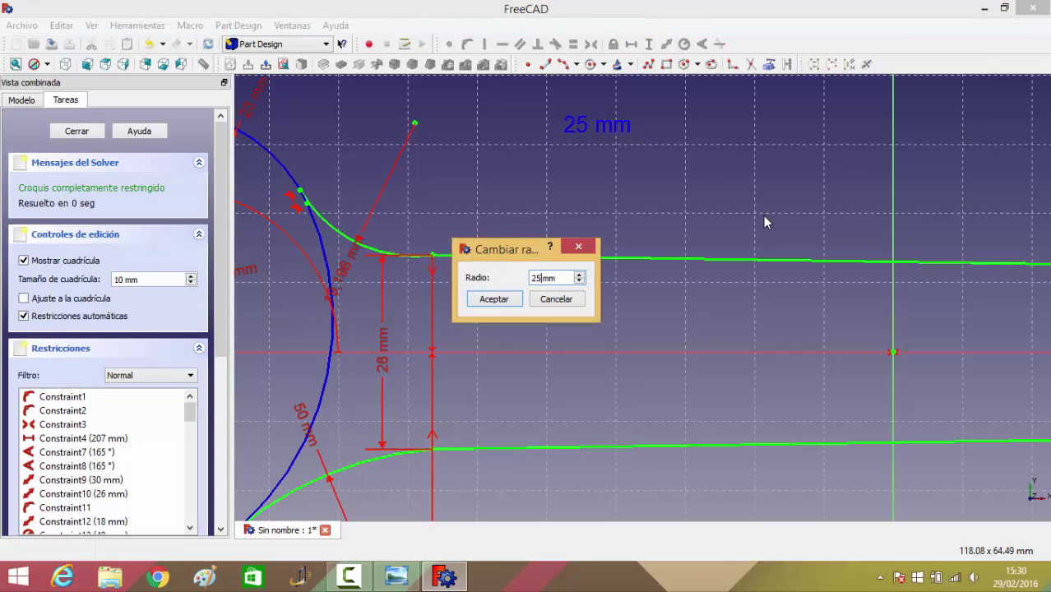
pyautogui.press('Return')
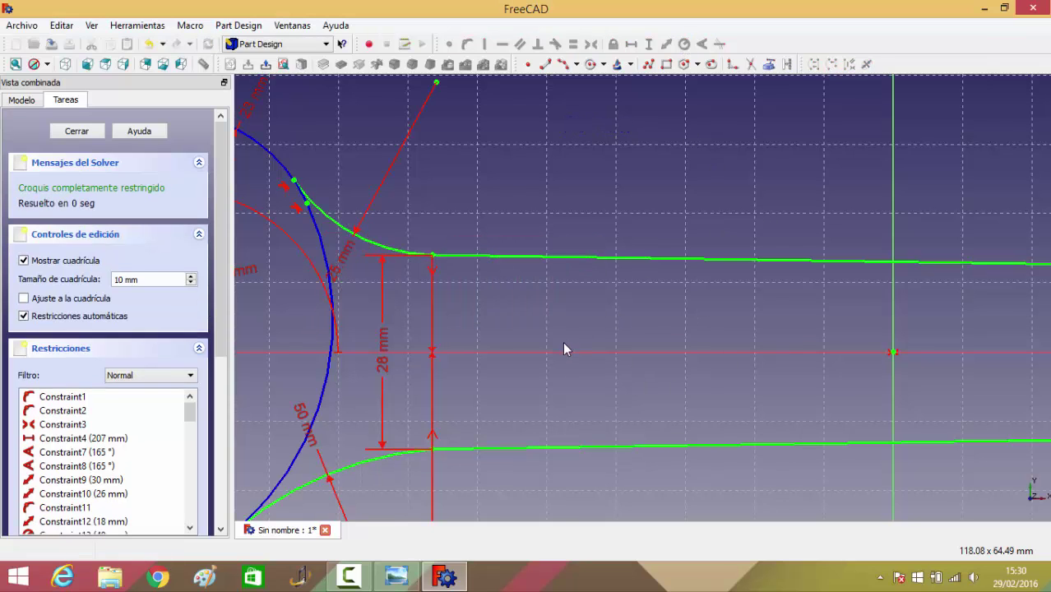
pyautogui.scroll(-1, 563, 348)
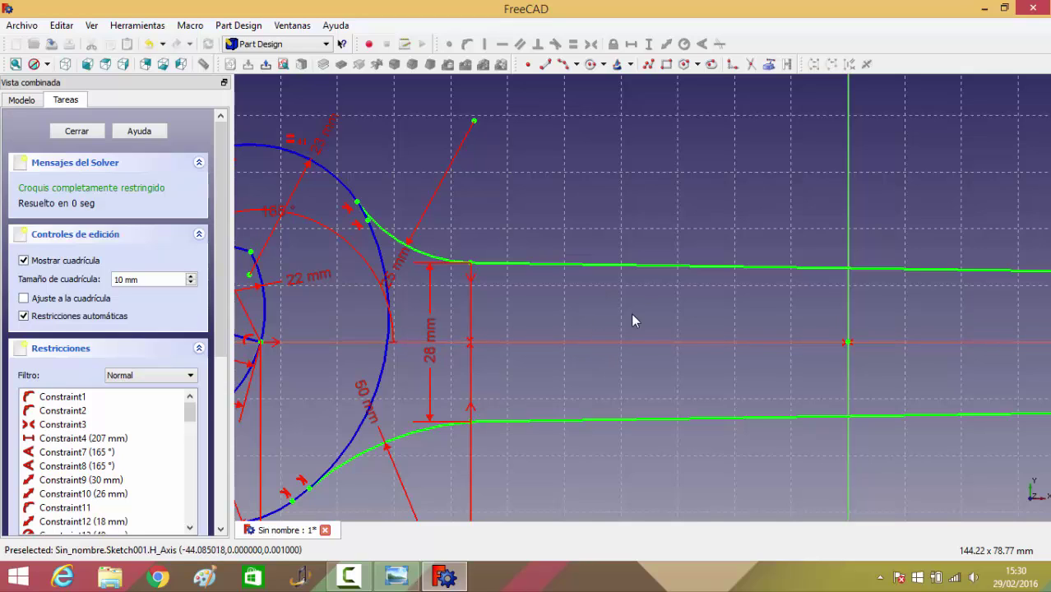
# Step: Draw an arc along the left jaw circle between the lower and upper joints
pyautogui.click(562, 64)
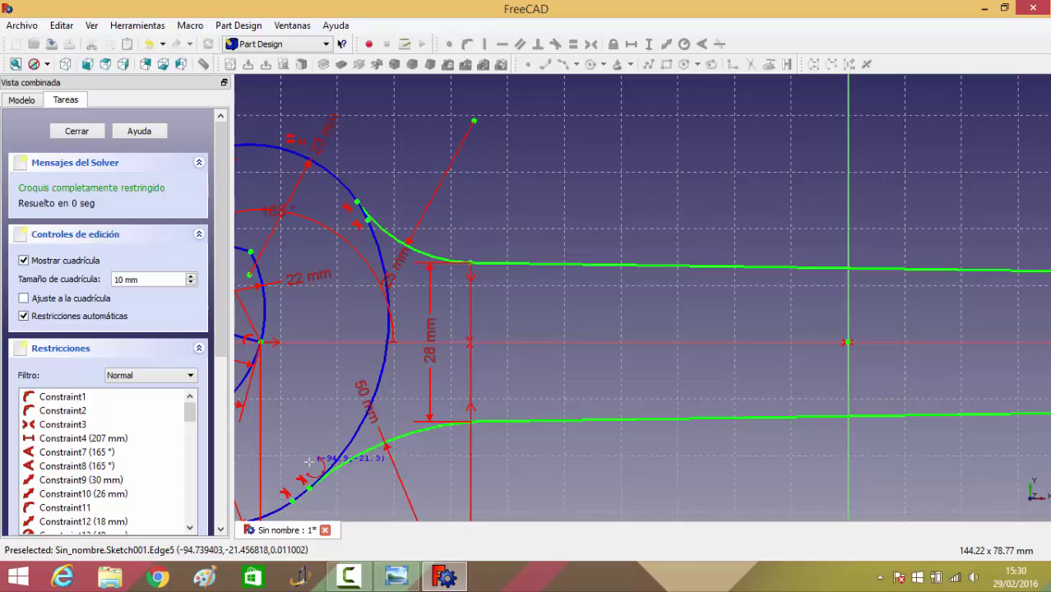
pyautogui.click(331, 395)
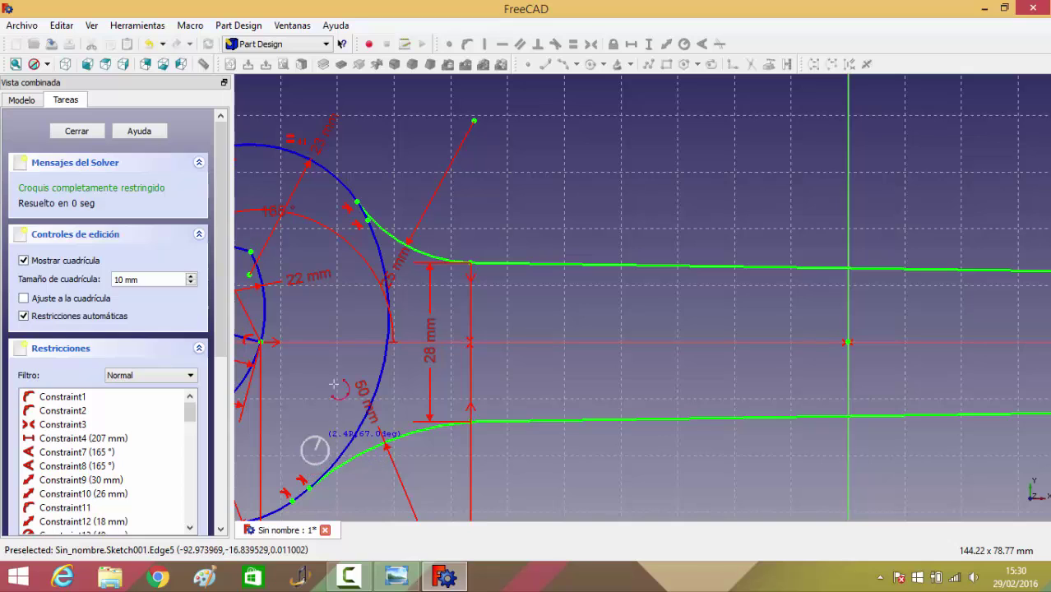
pyautogui.click(358, 226)
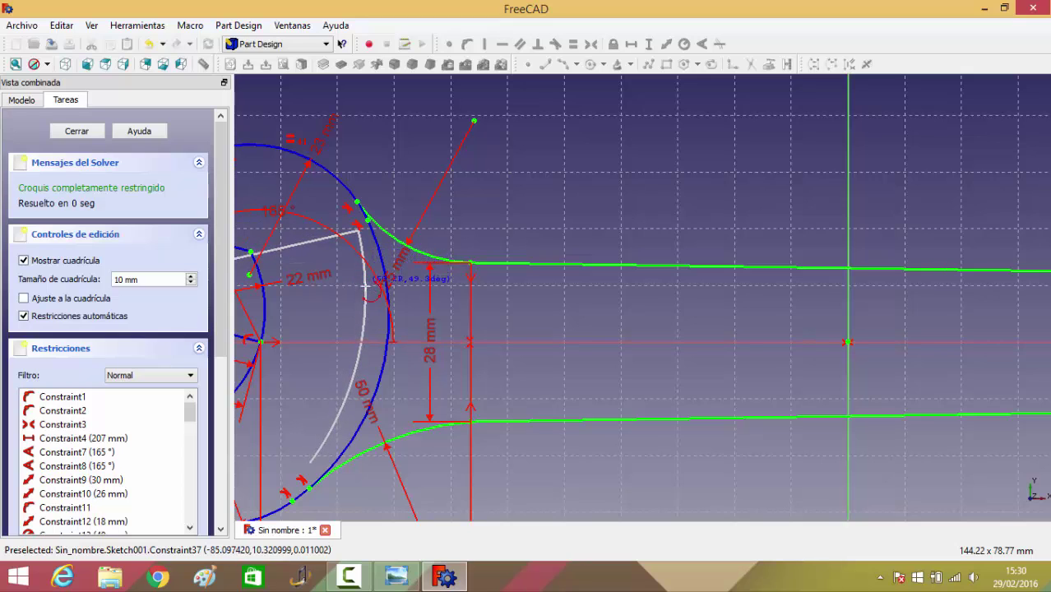
pyautogui.click(374, 329)
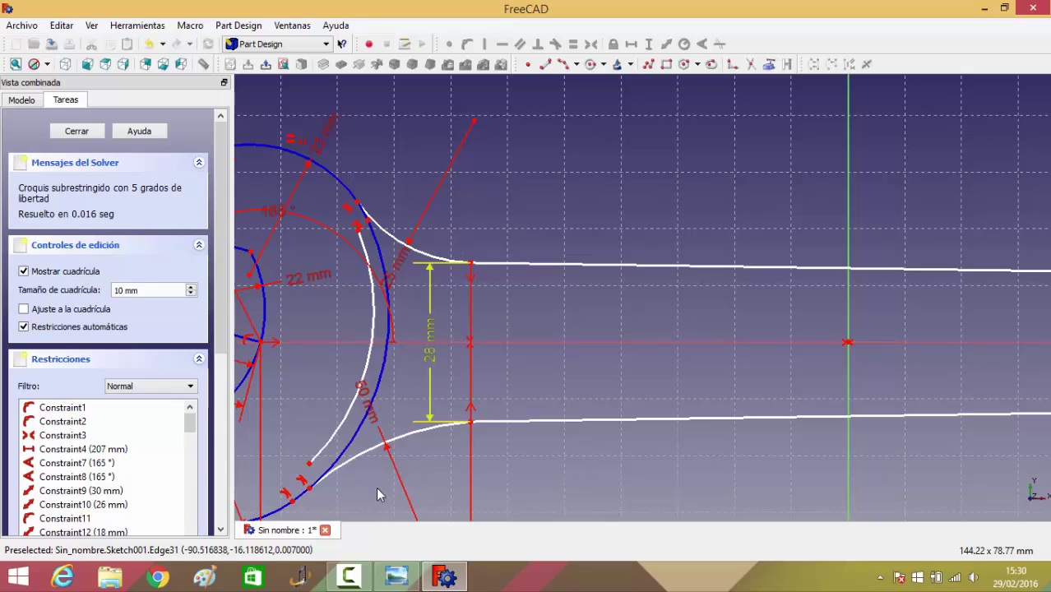
# Step: Make the new arc tangent to the lower fillet at its lower end
pyautogui.click(308, 463)
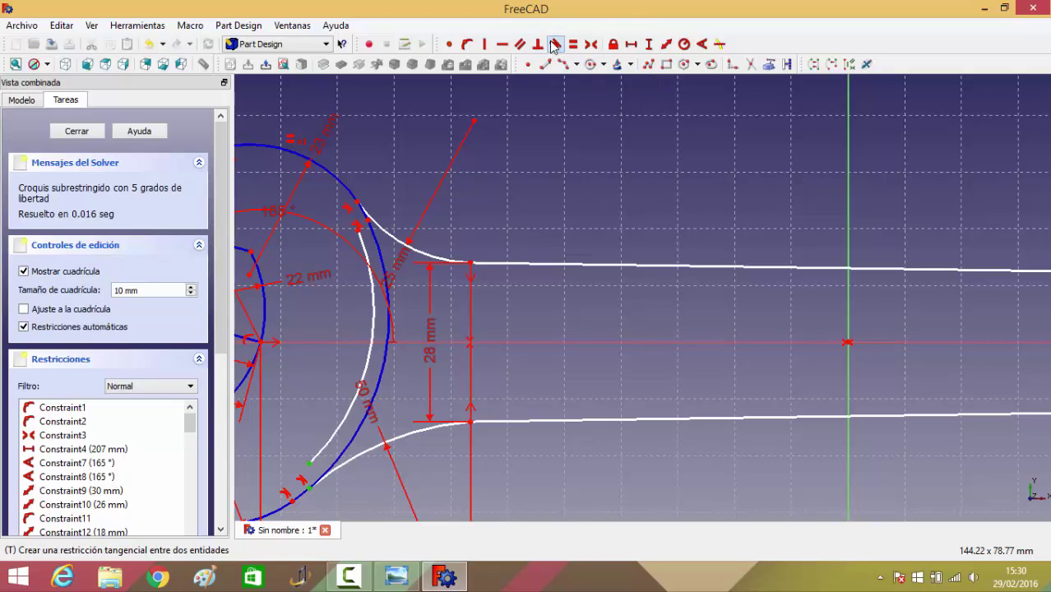
pyautogui.click(557, 45)
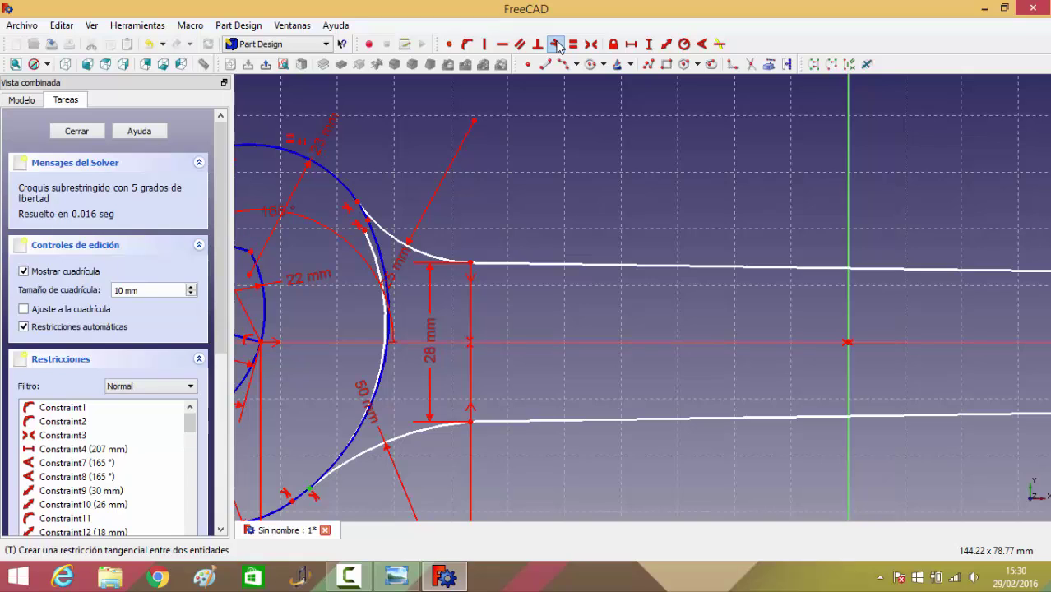
pyautogui.click(556, 45)
pyautogui.scroll(3, 411, 301)
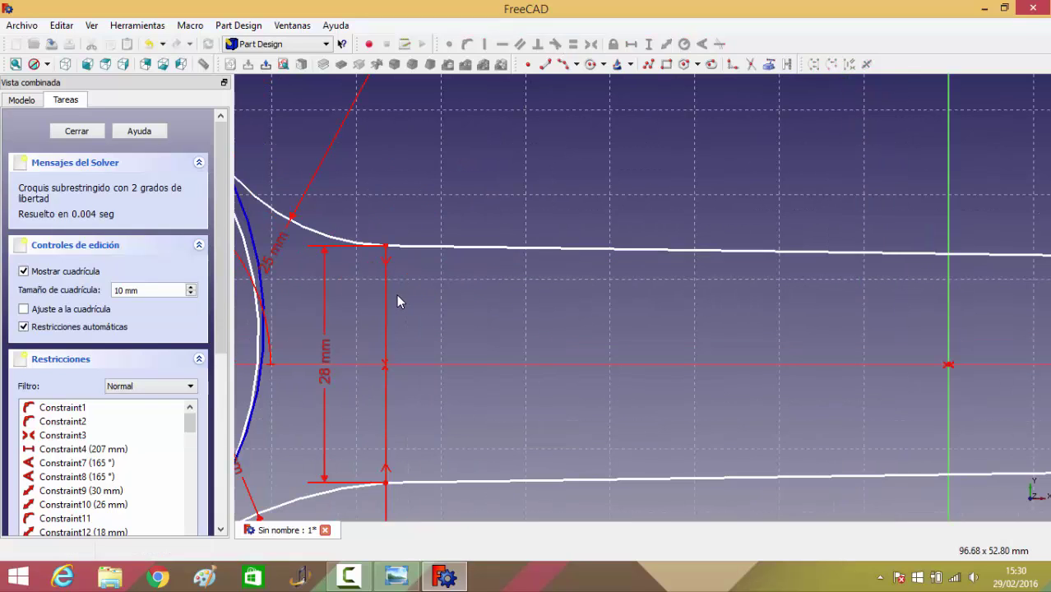
pyautogui.scroll(1, 428, 286)
# Step: Join the arc's upper end tangentially to the upper fillet endpoint
pyautogui.press('Left')
pyautogui.press('Left')
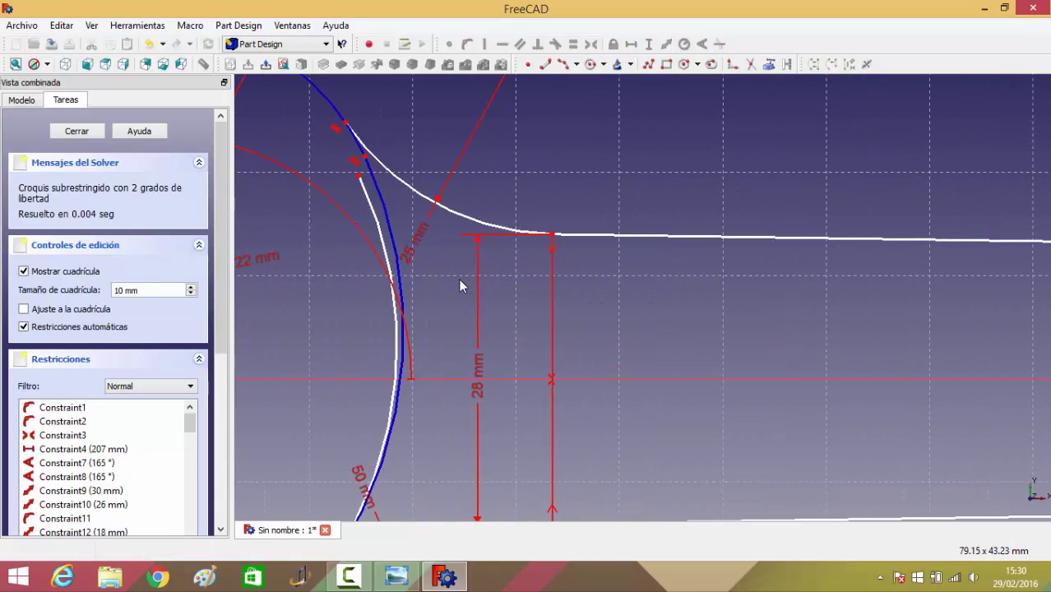
pyautogui.press('Up')
pyautogui.press('Left')
pyautogui.press('Left')
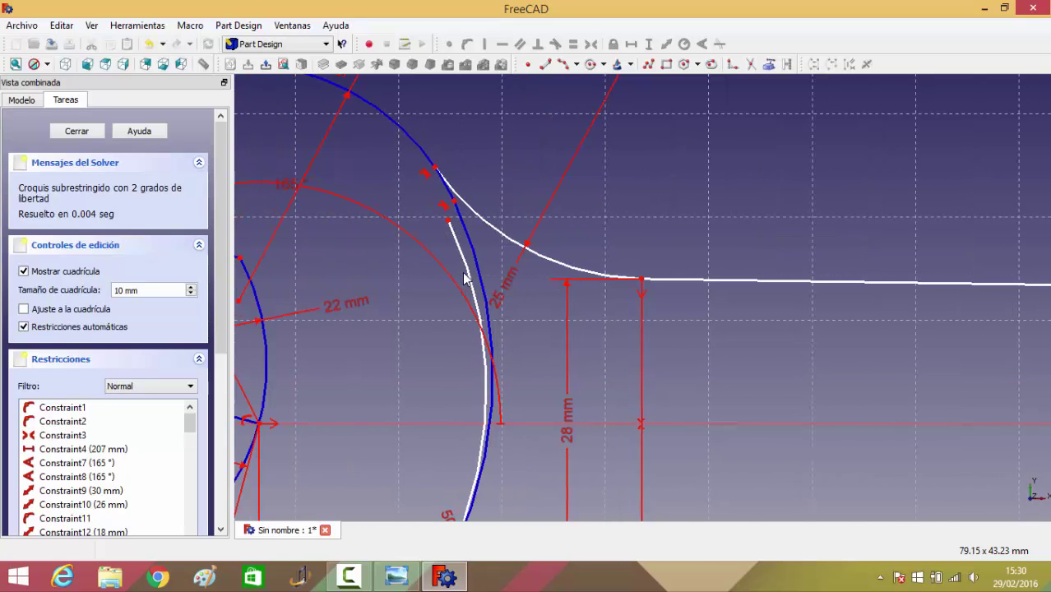
pyautogui.scroll(1, 493, 263)
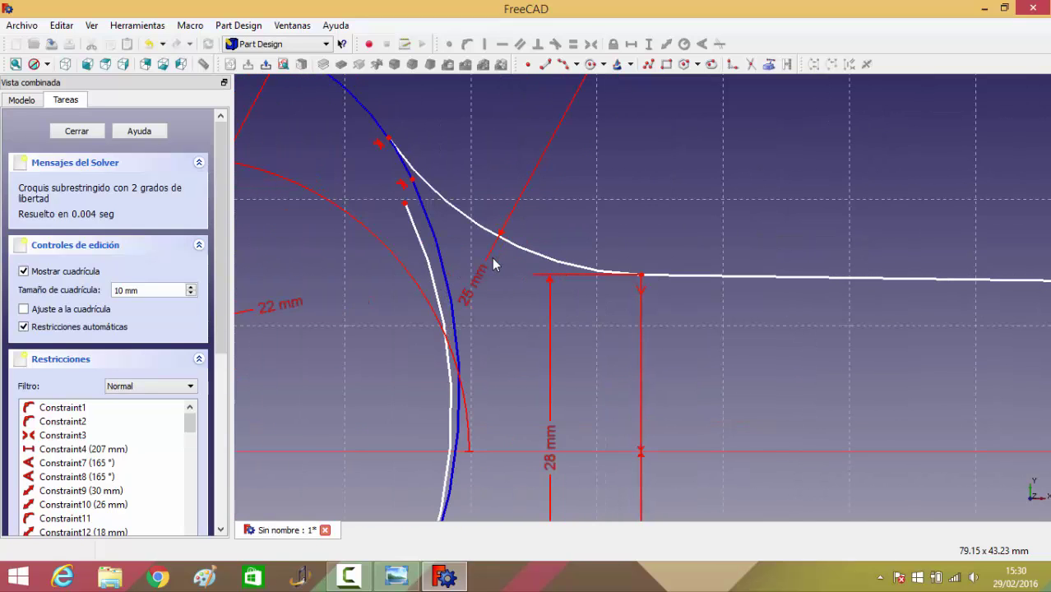
pyautogui.click(405, 204)
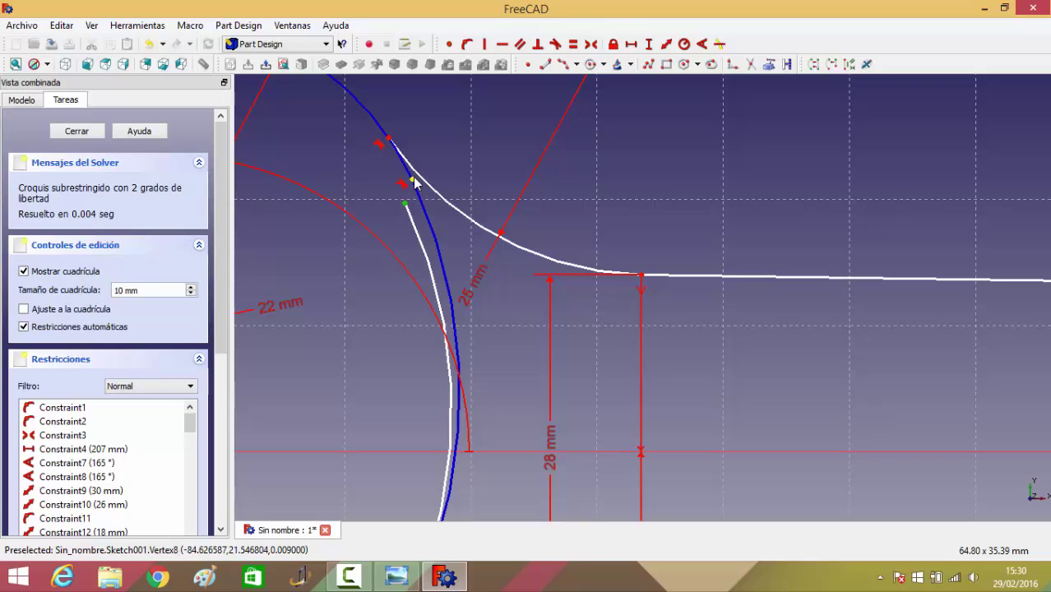
pyautogui.click(412, 181)
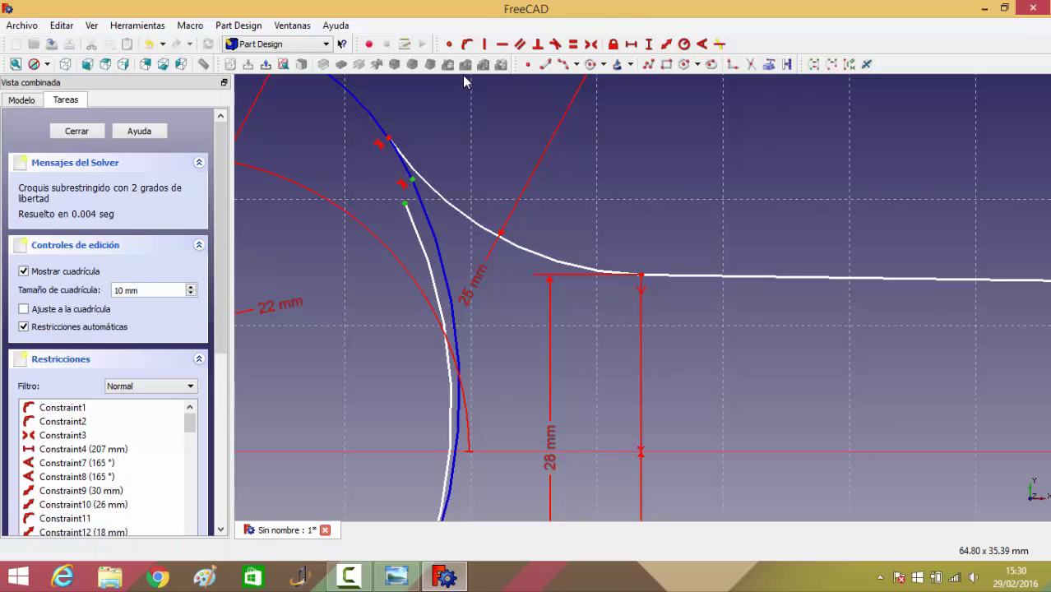
pyautogui.click(553, 45)
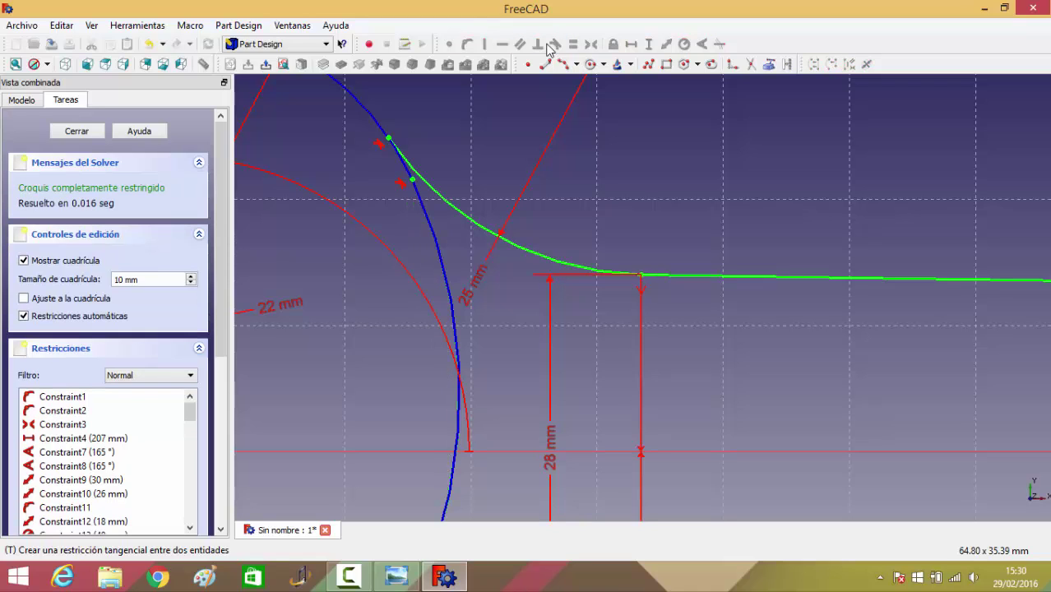
pyautogui.scroll(1, 587, 165)
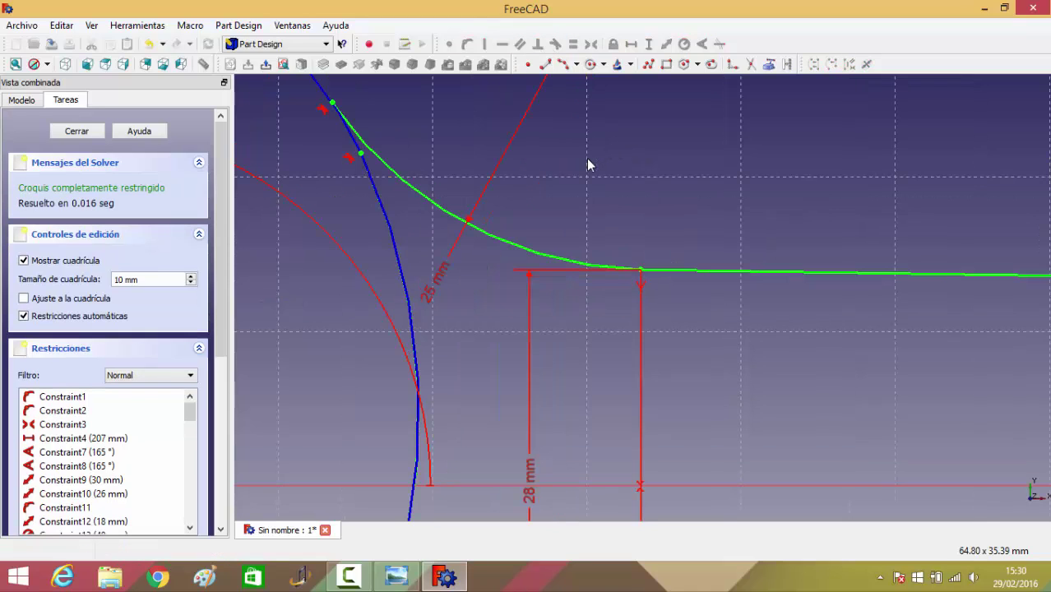
pyautogui.press('Left')
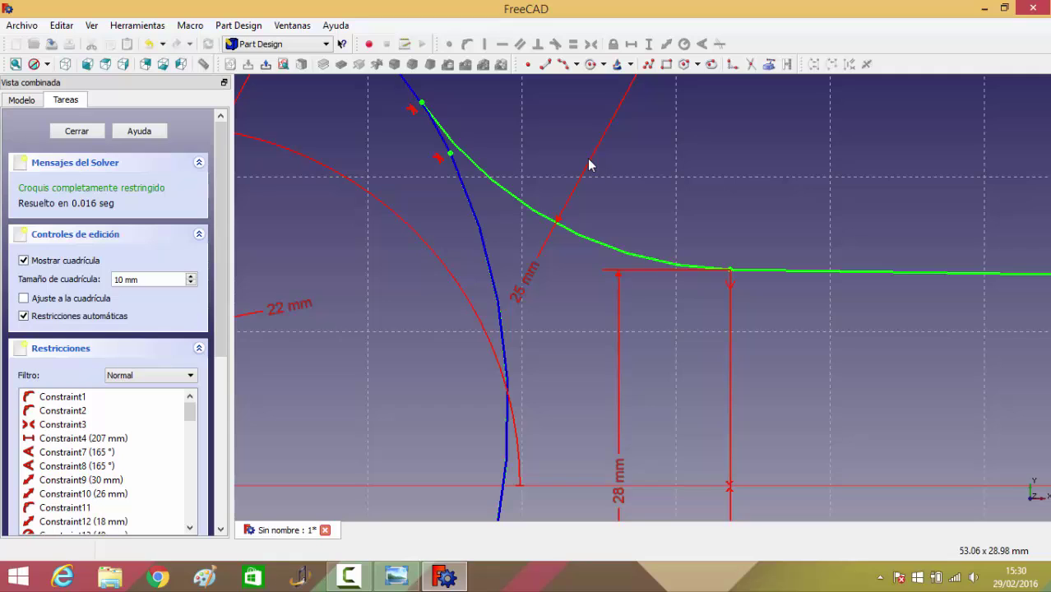
# Step: Draw a small arc at the junction of the upper fillet and jaw circle
pyautogui.press('Up')
pyautogui.press('Up')
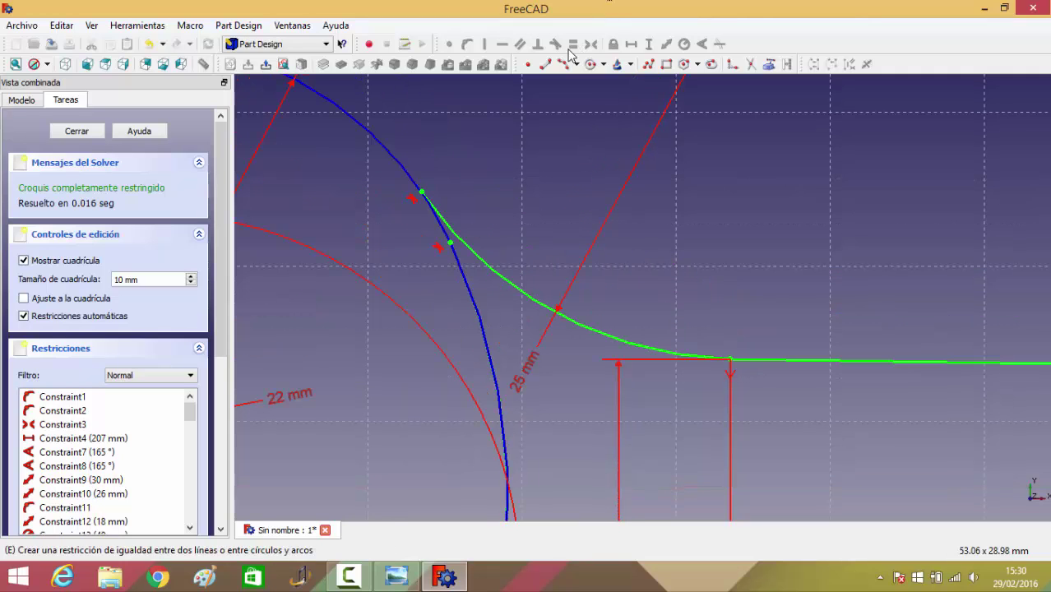
pyautogui.click(563, 63)
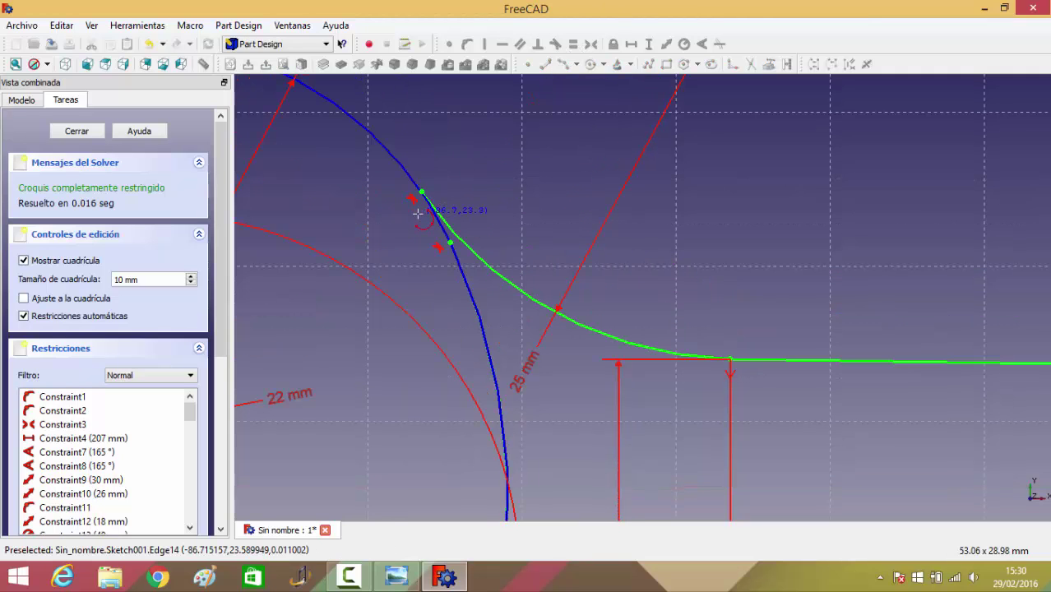
pyautogui.click(421, 227)
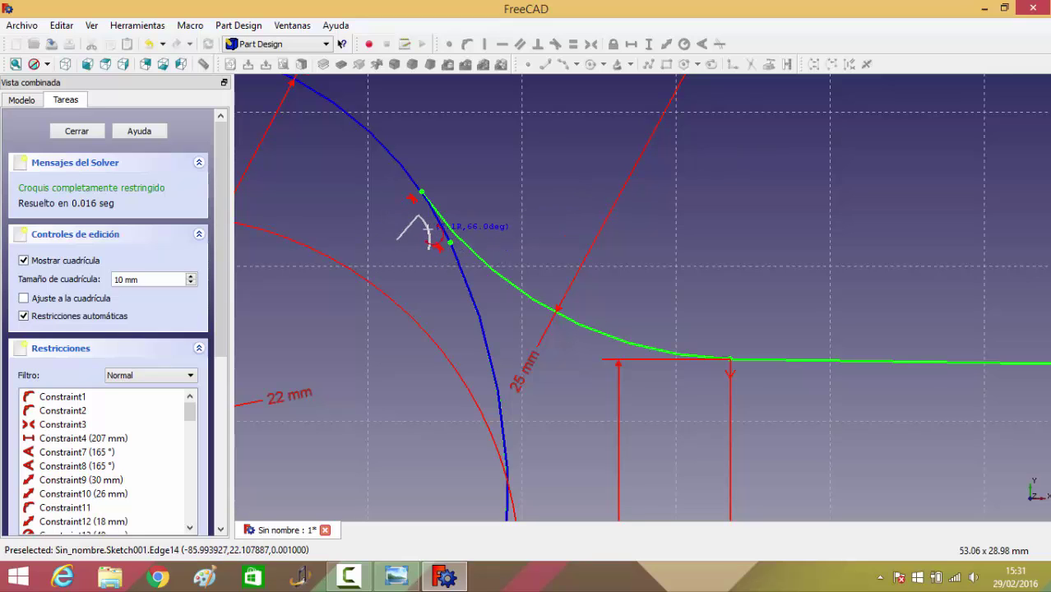
pyautogui.click(428, 245)
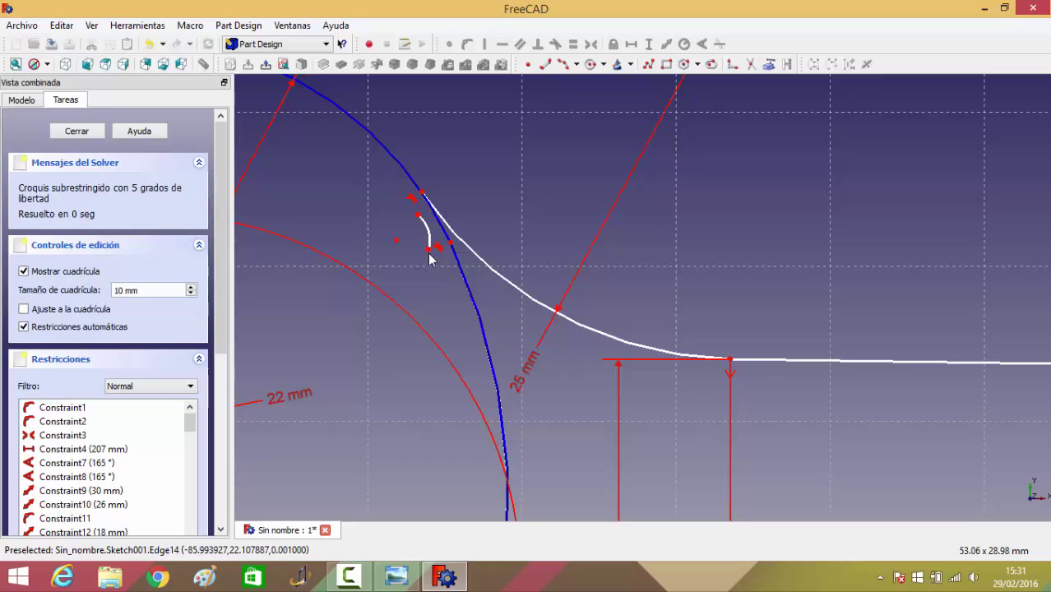
# Step: Make both ends of the small arc tangent to the jaw curve and fillet
pyautogui.click(429, 249)
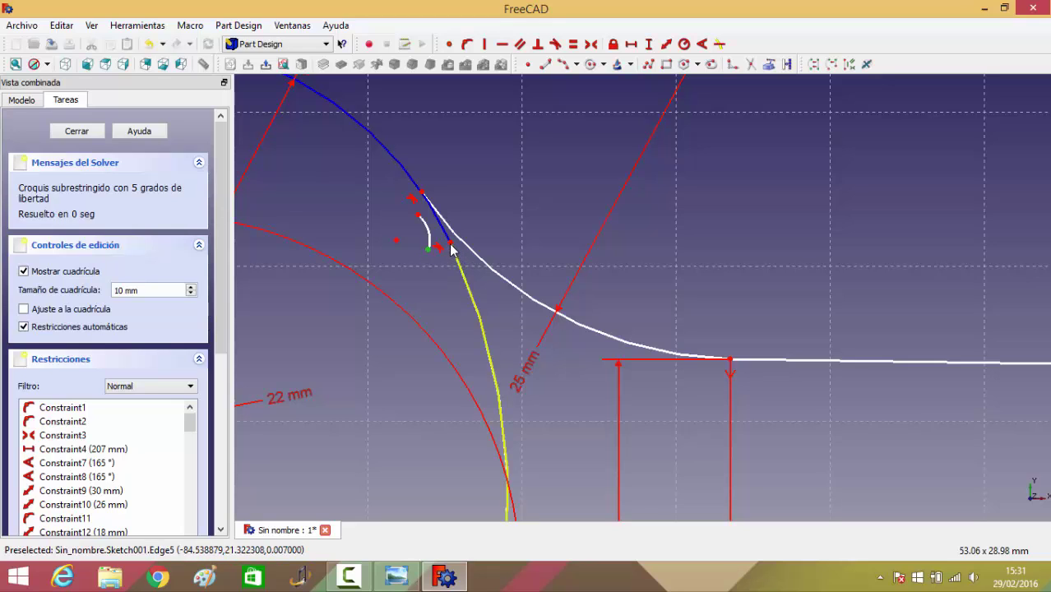
pyautogui.click(451, 245)
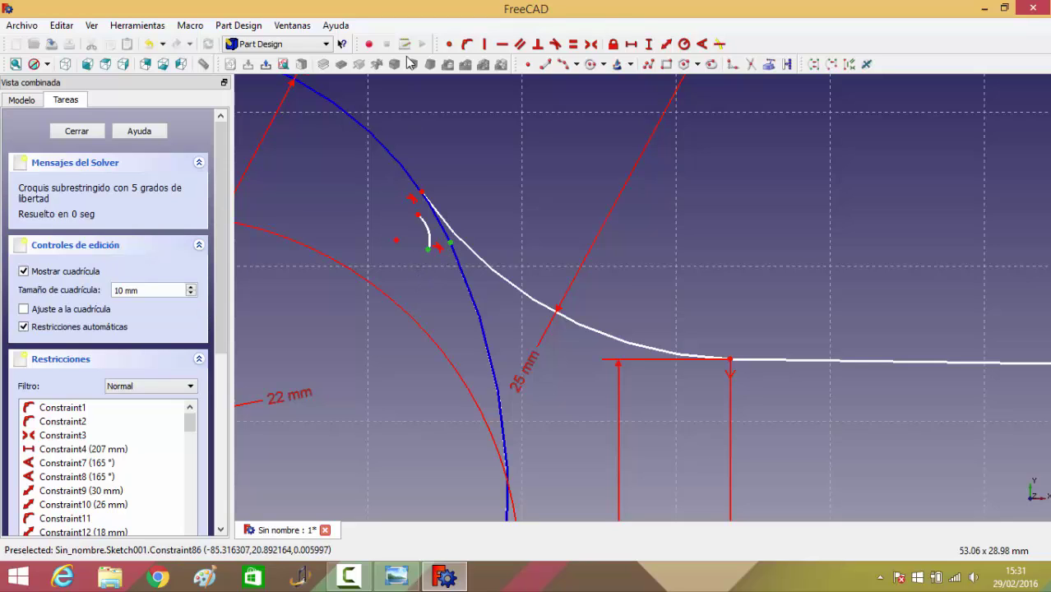
pyautogui.click(553, 46)
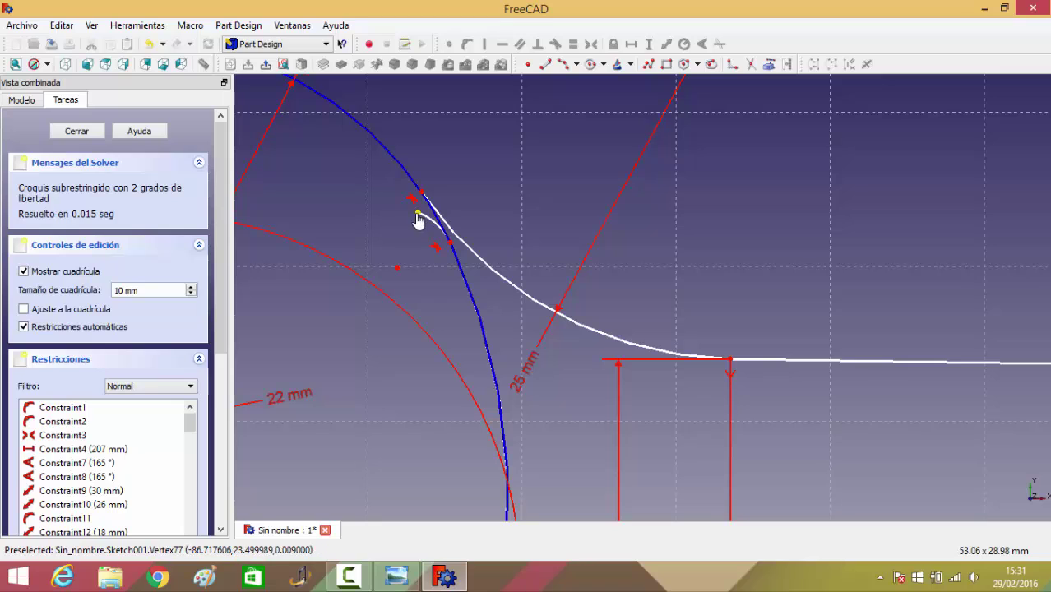
pyautogui.click(421, 191)
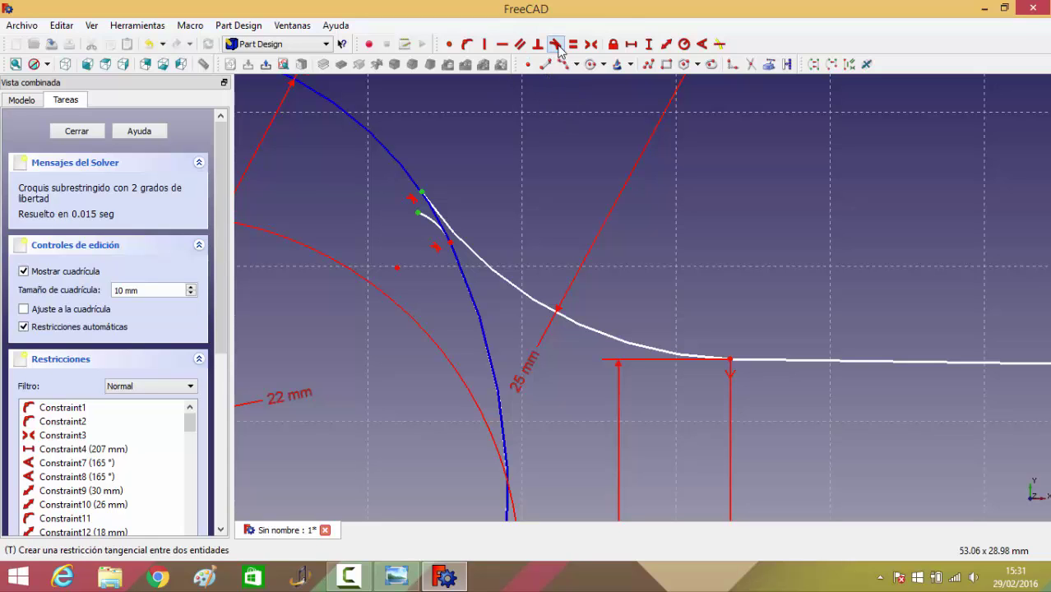
pyautogui.click(556, 45)
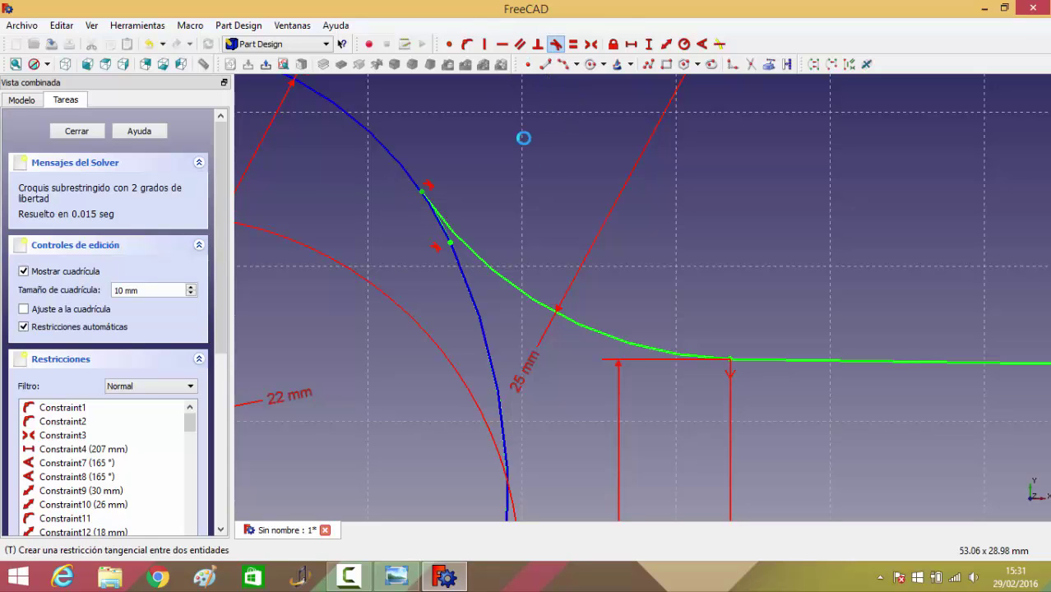
pyautogui.scroll(-2, 553, 236)
pyautogui.scroll(-3, 556, 232)
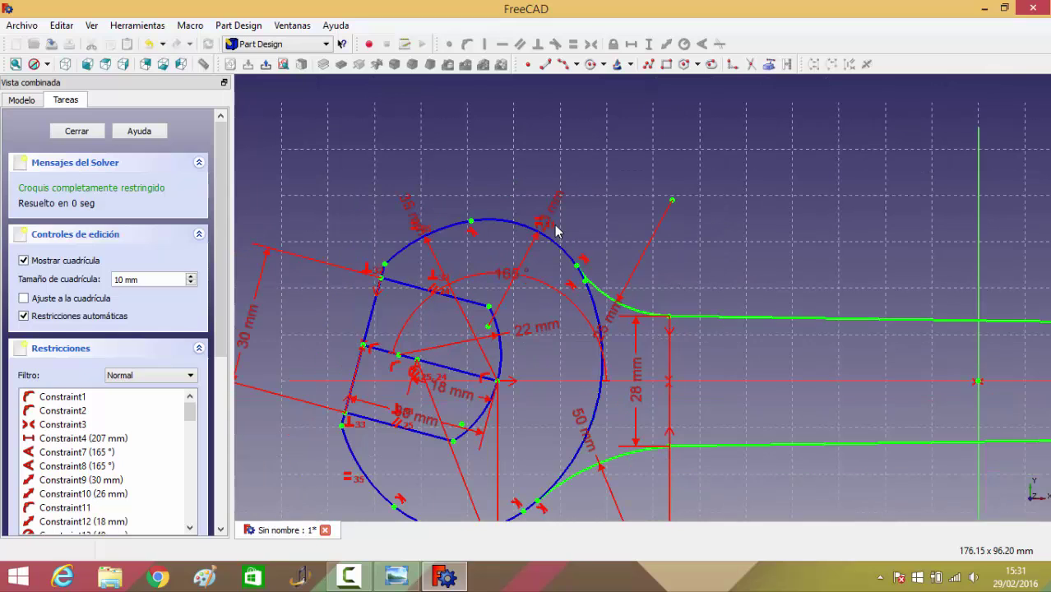
pyautogui.scroll(-1, 557, 231)
pyautogui.scroll(-1, 557, 231)
# Step: Center the right jaw and draw an arc from the upper handle line's end to its circle
pyautogui.scroll(-1, 558, 230)
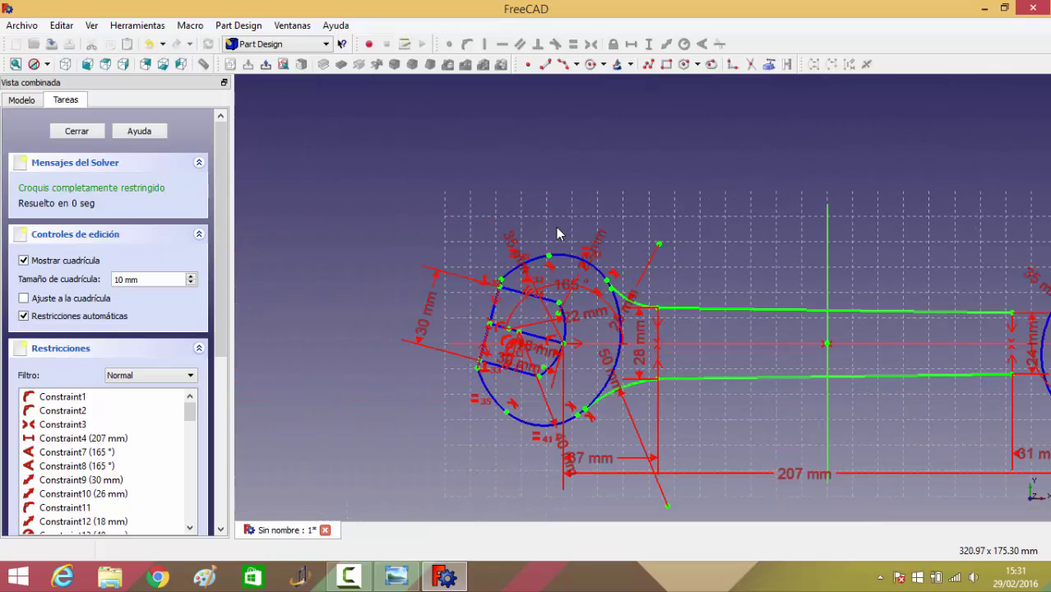
pyautogui.press('Right')
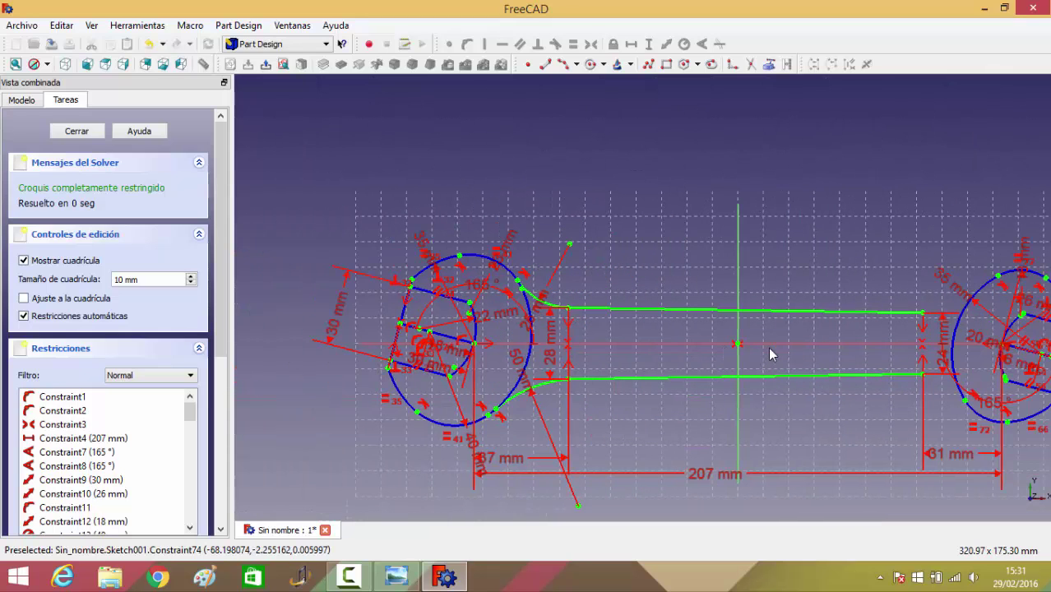
pyautogui.press('Right')
pyautogui.press('Right')
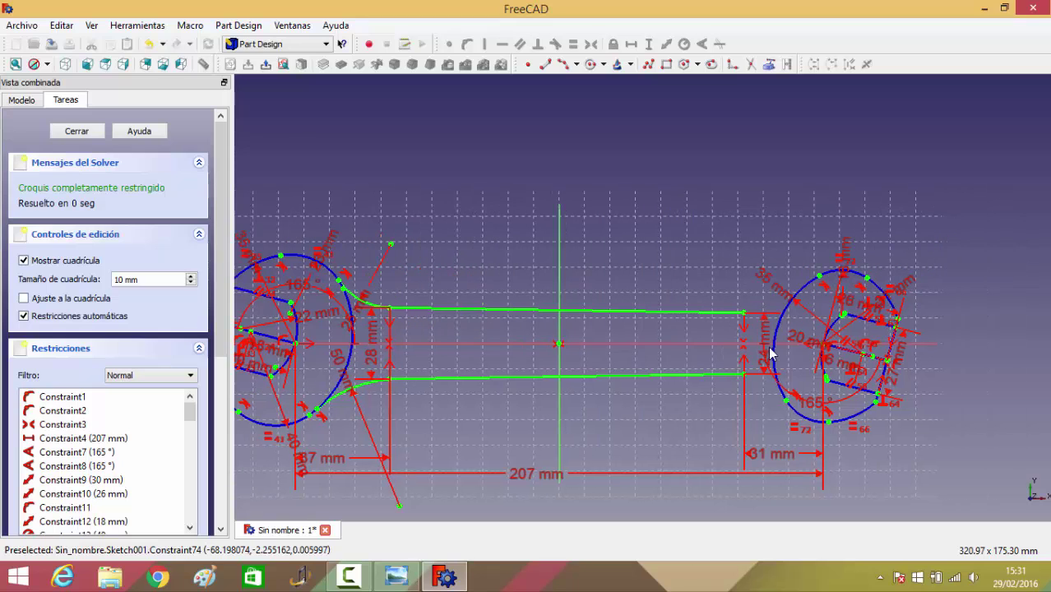
pyautogui.press('Right')
pyautogui.scroll(1, 773, 359)
pyautogui.scroll(1, 780, 368)
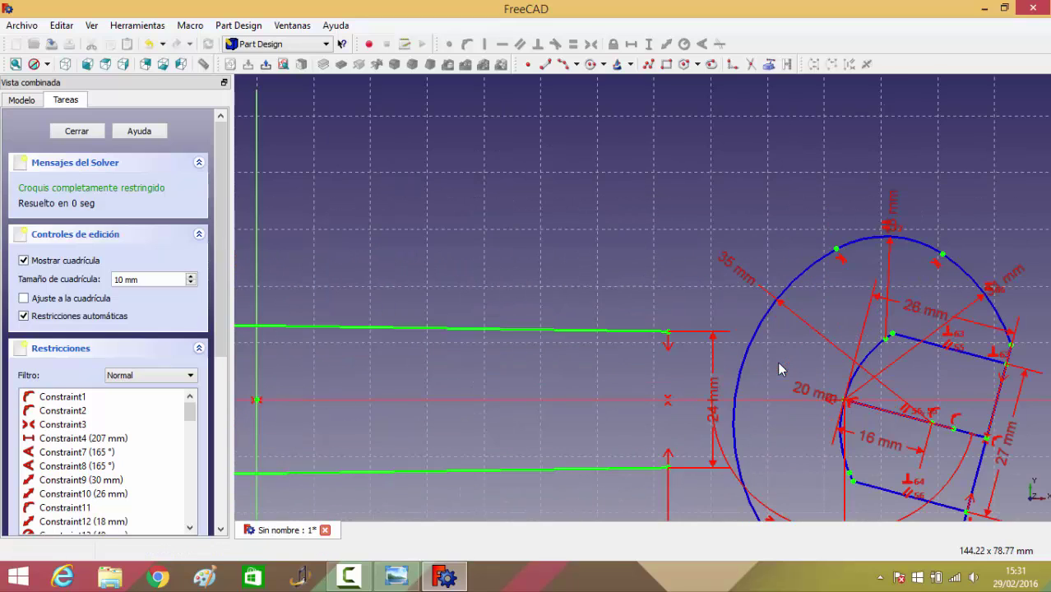
pyautogui.press('Down')
pyautogui.press('Down')
pyautogui.scroll(1, 779, 368)
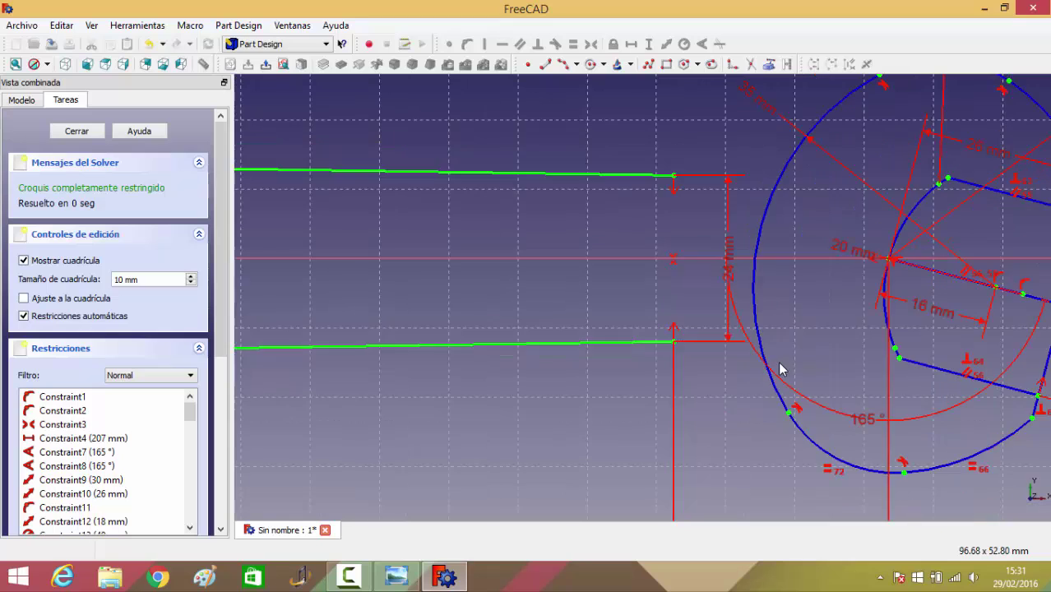
pyautogui.scroll(-1, 779, 368)
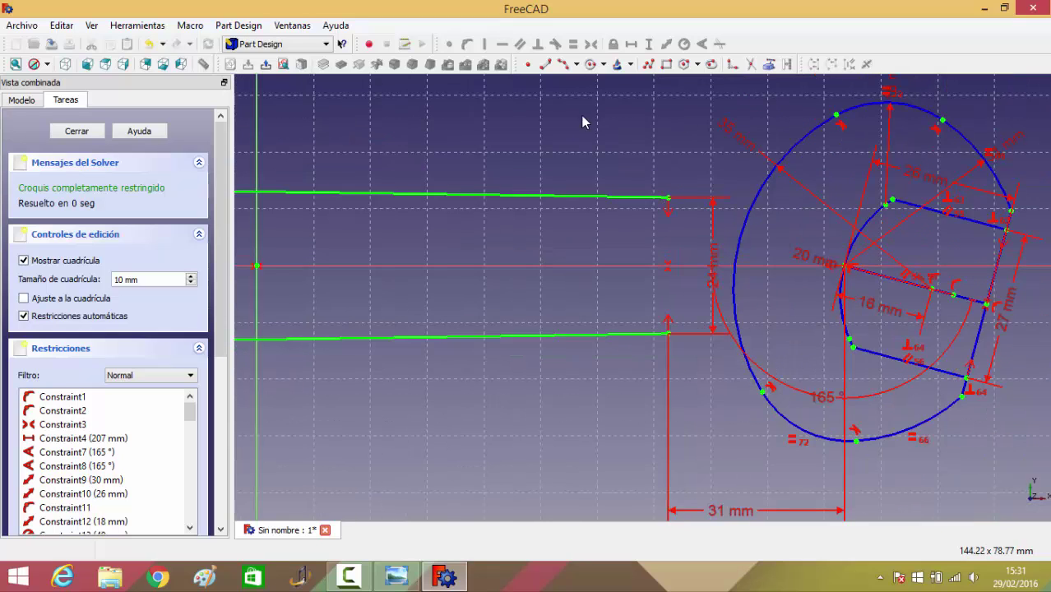
pyautogui.click(563, 64)
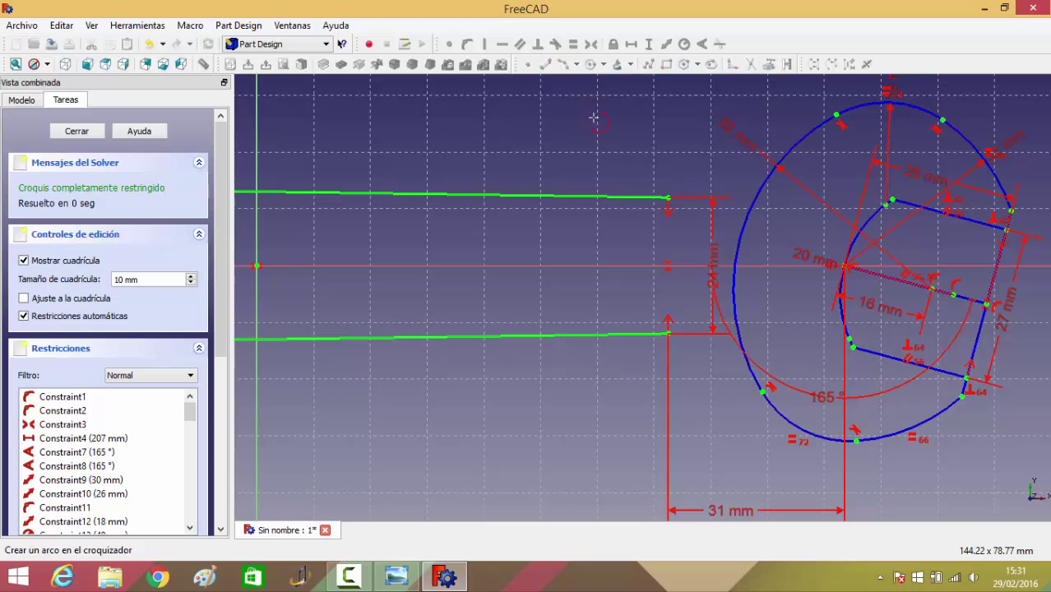
pyautogui.click(668, 198)
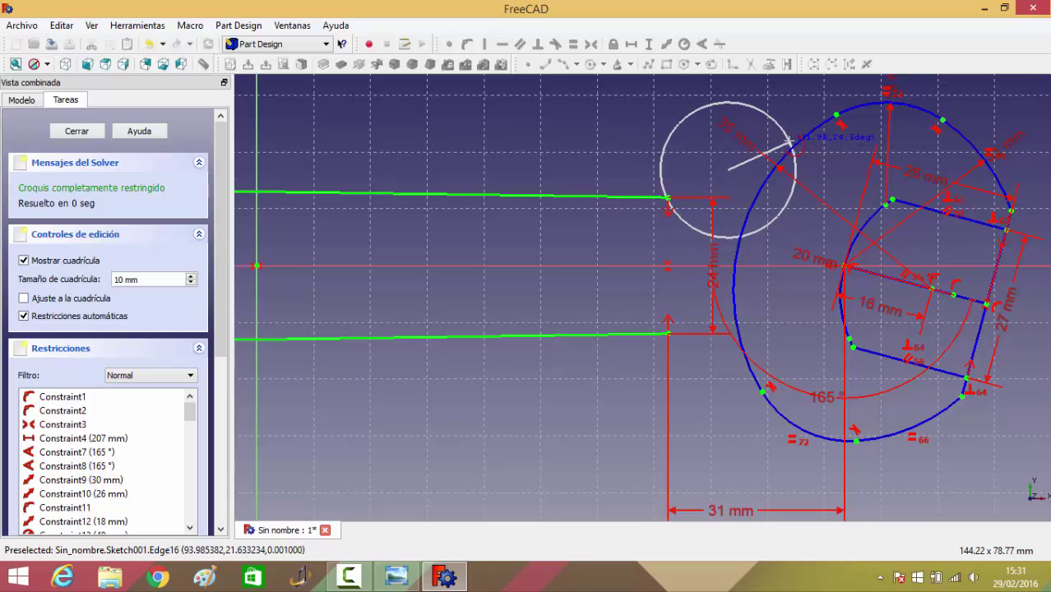
pyautogui.click(791, 147)
pyautogui.click(746, 151)
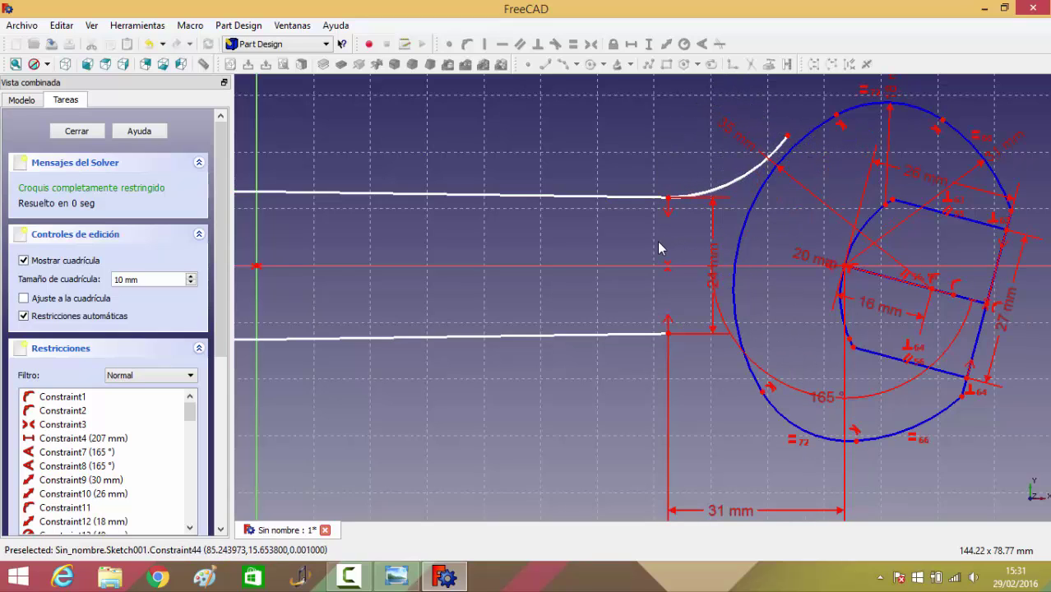
# Step: Make the upper right arc tangent to the jaw circle with a 40 mm radius
pyautogui.click(787, 140)
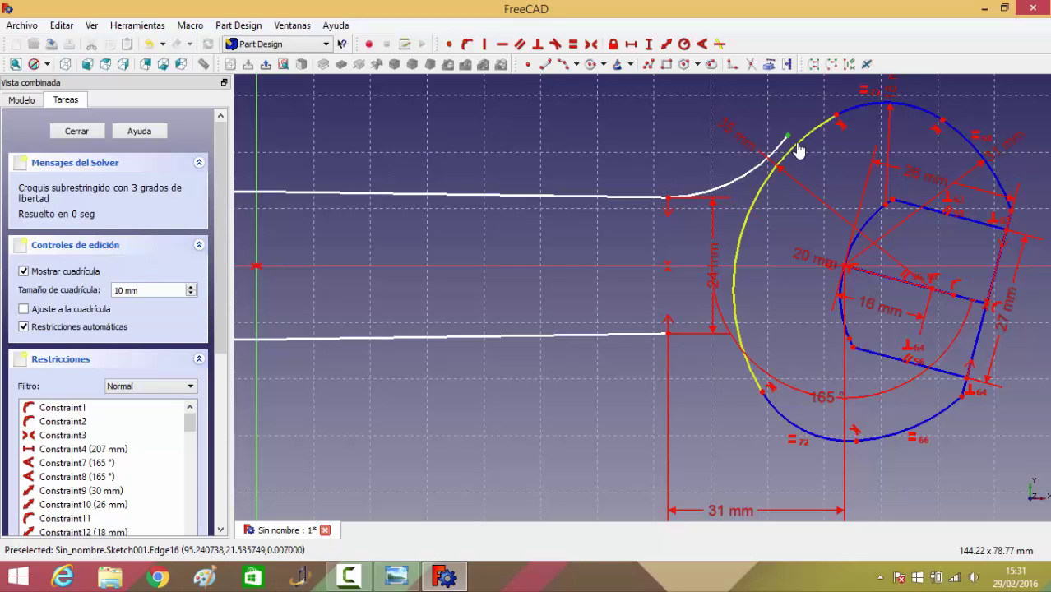
pyautogui.click(800, 147)
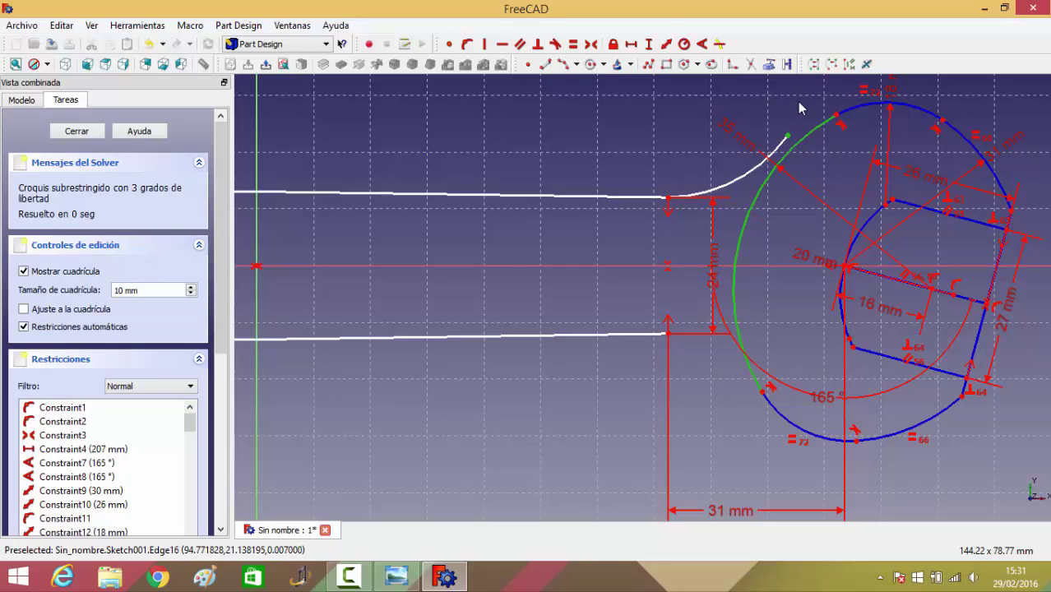
pyautogui.click(556, 44)
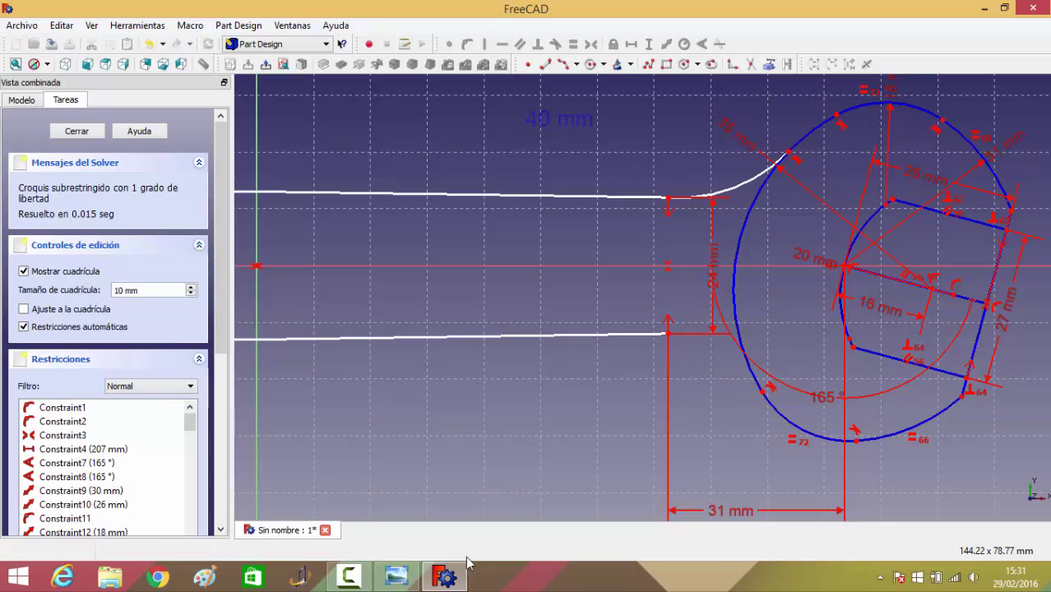
pyautogui.click(745, 185)
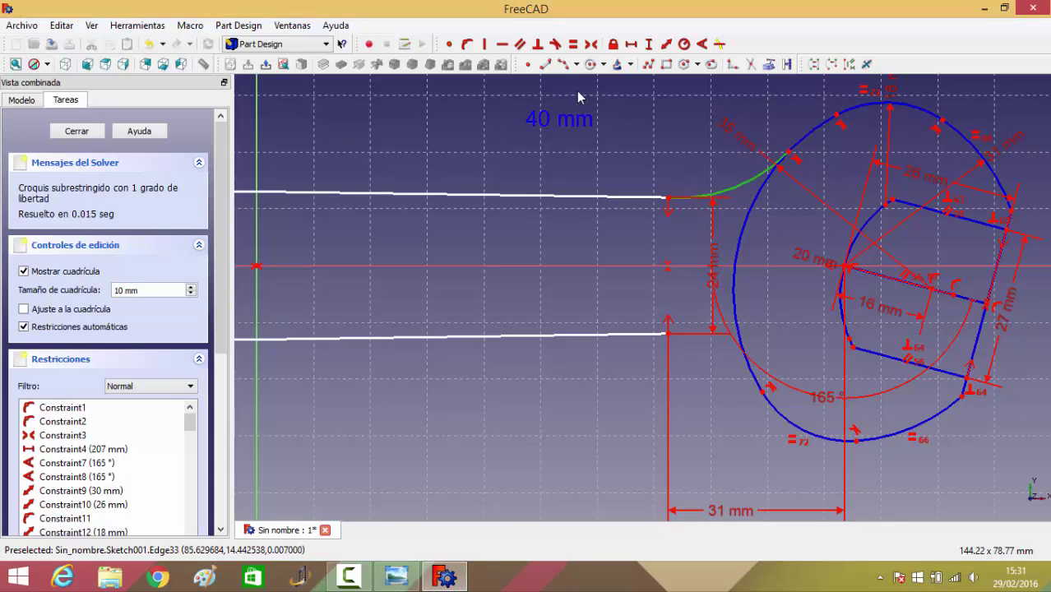
pyautogui.click(684, 43)
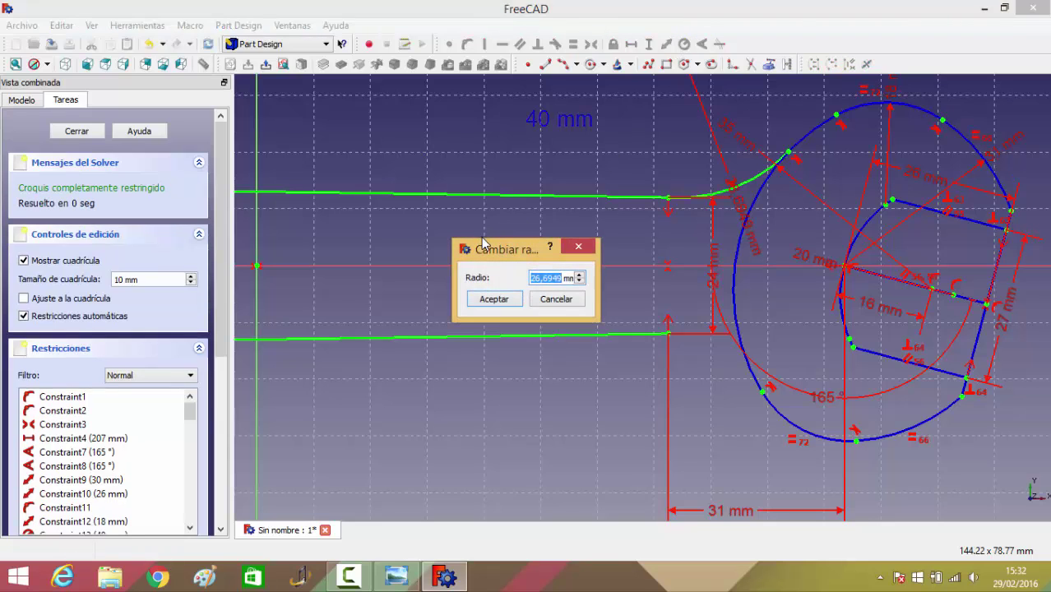
pyautogui.write('40')
pyautogui.press('Return')
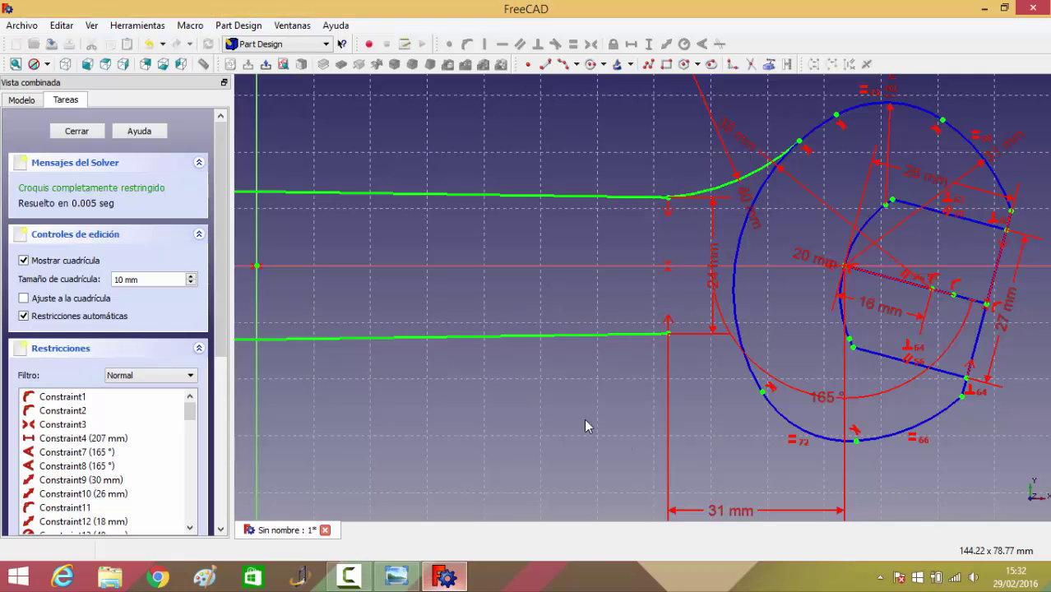
# Step: Draw an arc from the lower handle line's end to the right jaw circle
pyautogui.click(562, 66)
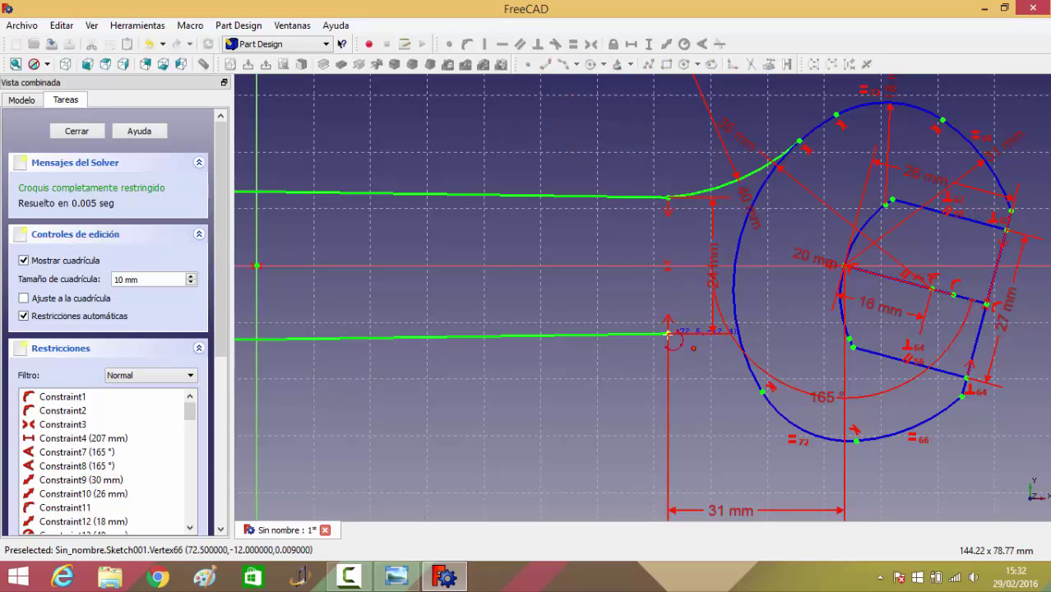
pyautogui.click(668, 334)
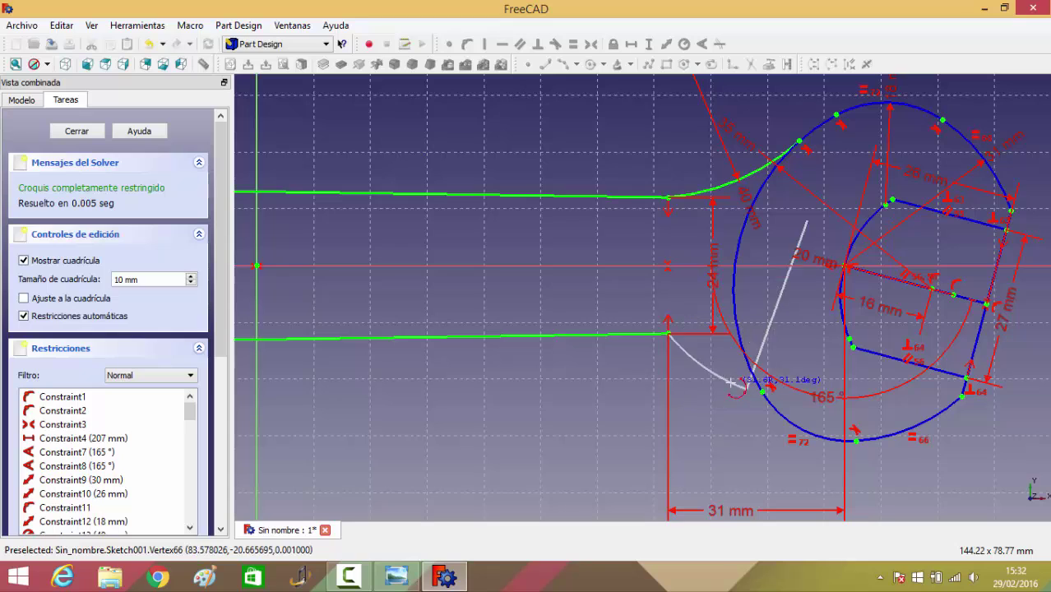
pyautogui.click(745, 386)
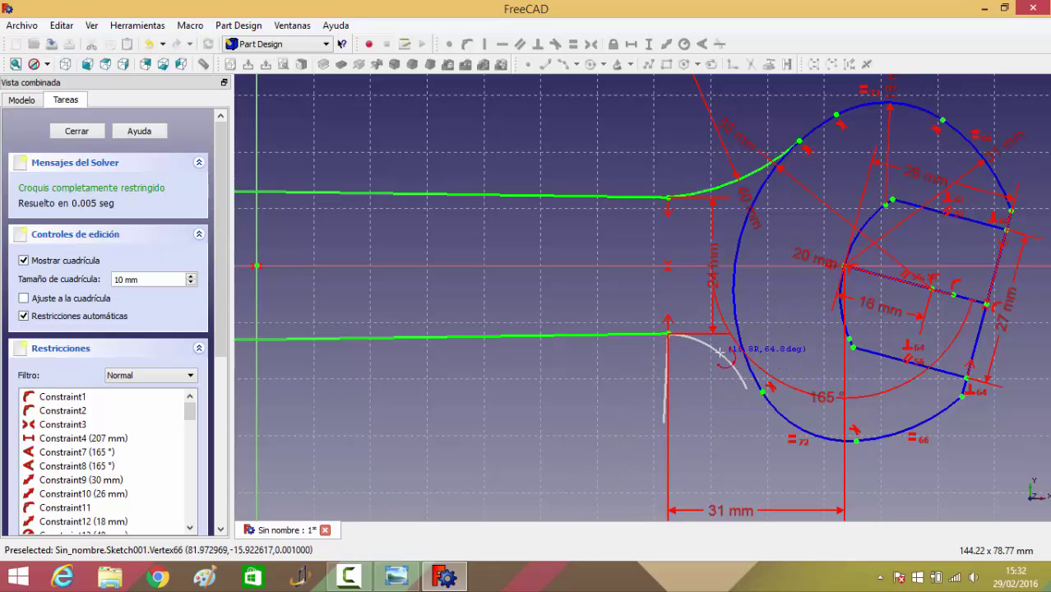
pyautogui.click(719, 352)
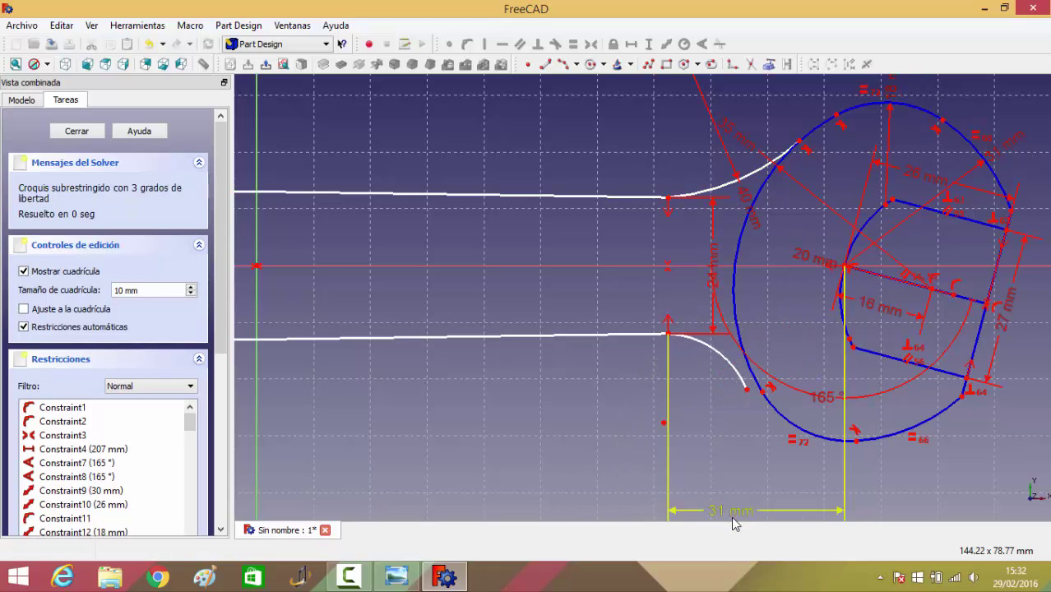
# Step: Make the lower right arc tangent to the jaw circle with a 20 mm radius
pyautogui.click(748, 382)
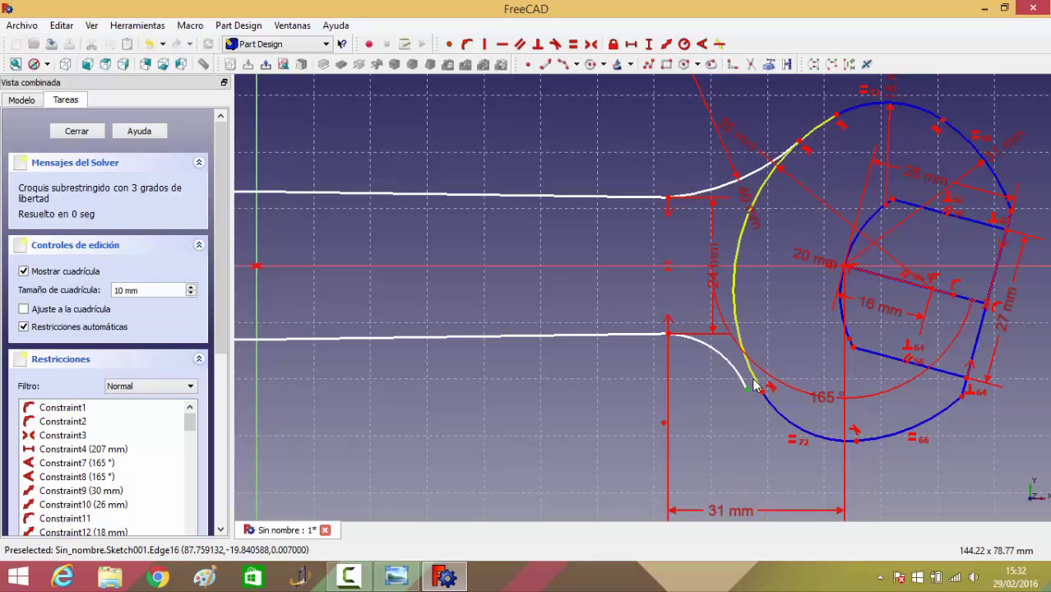
pyautogui.click(556, 45)
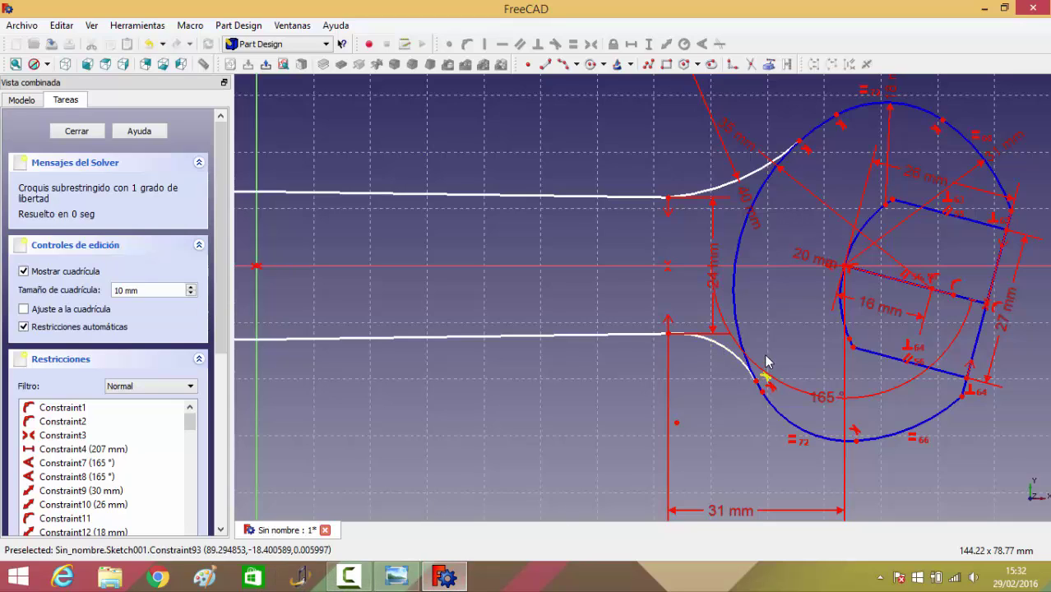
pyautogui.click(726, 356)
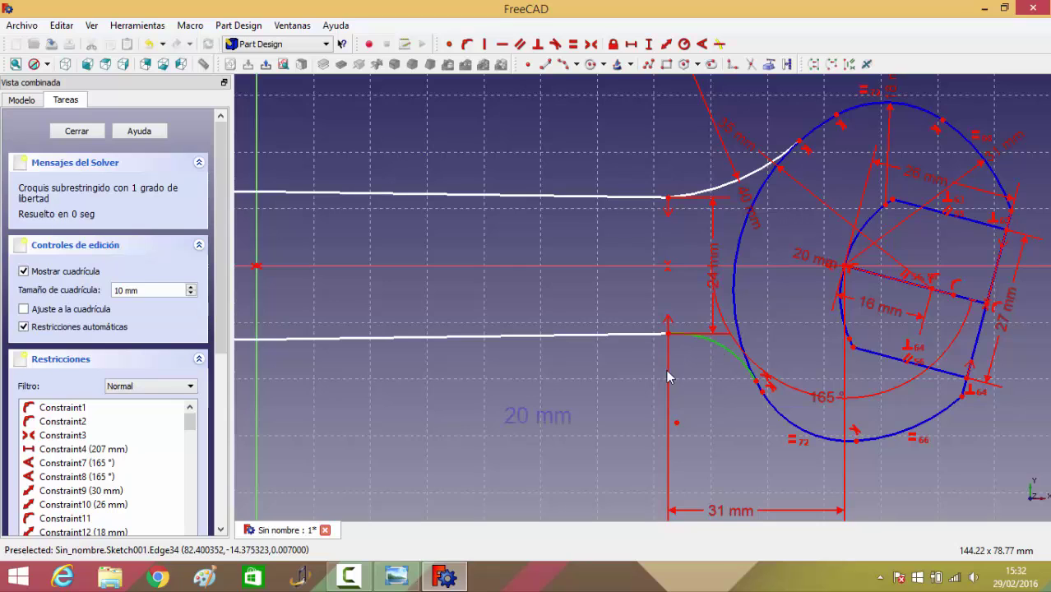
pyautogui.click(684, 44)
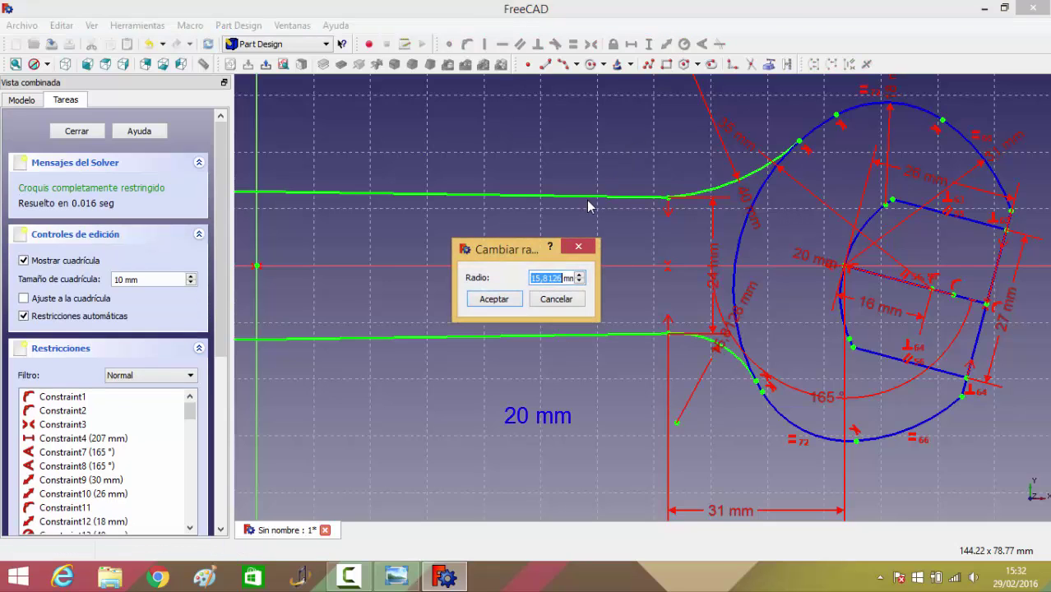
pyautogui.write('20')
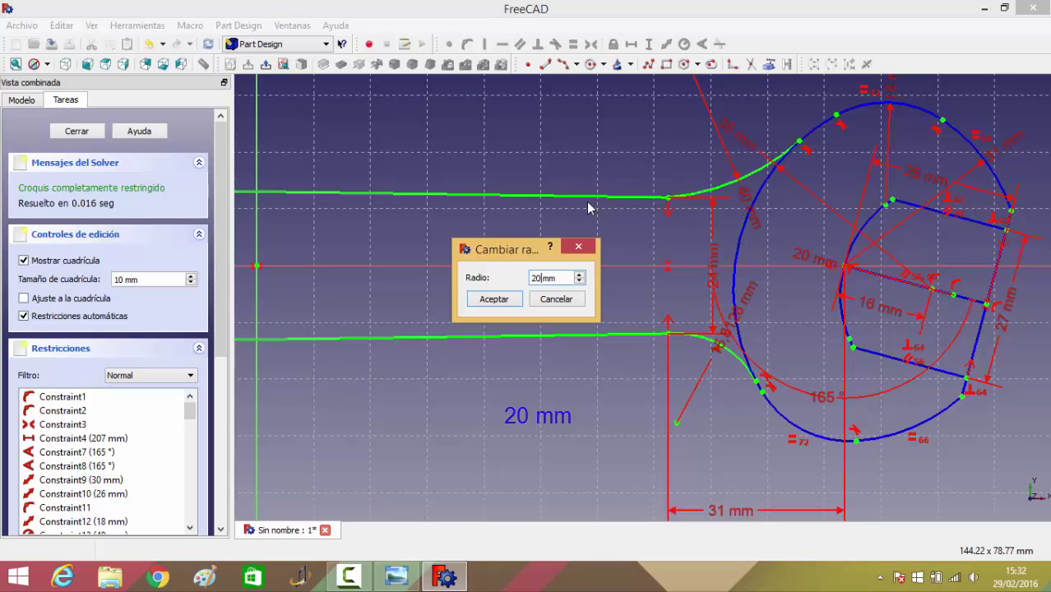
pyautogui.press('Return')
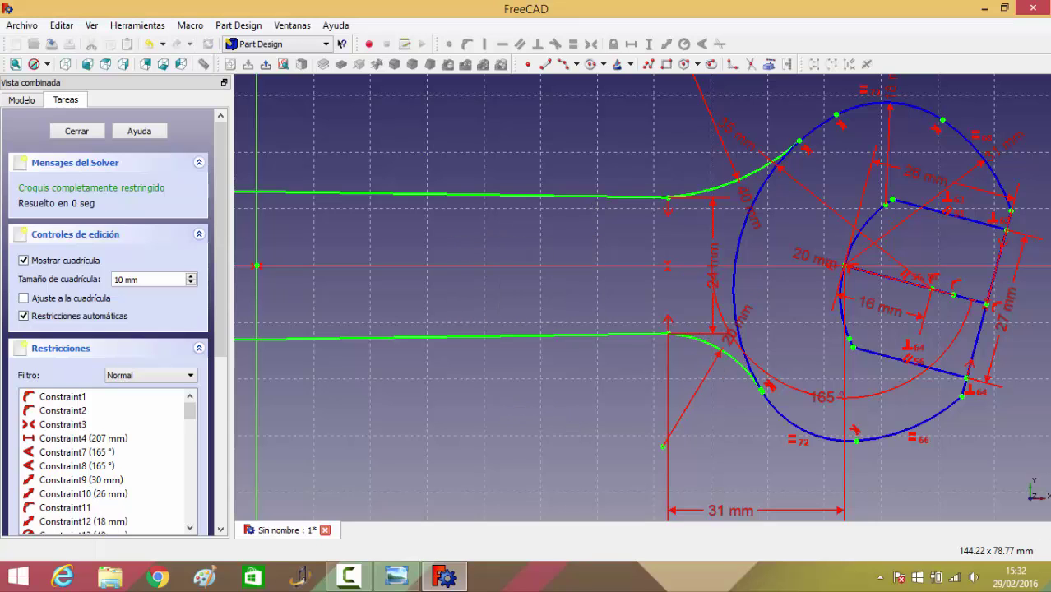
pyautogui.scroll(-1, 1000, 468)
pyautogui.scroll(-1, 993, 444)
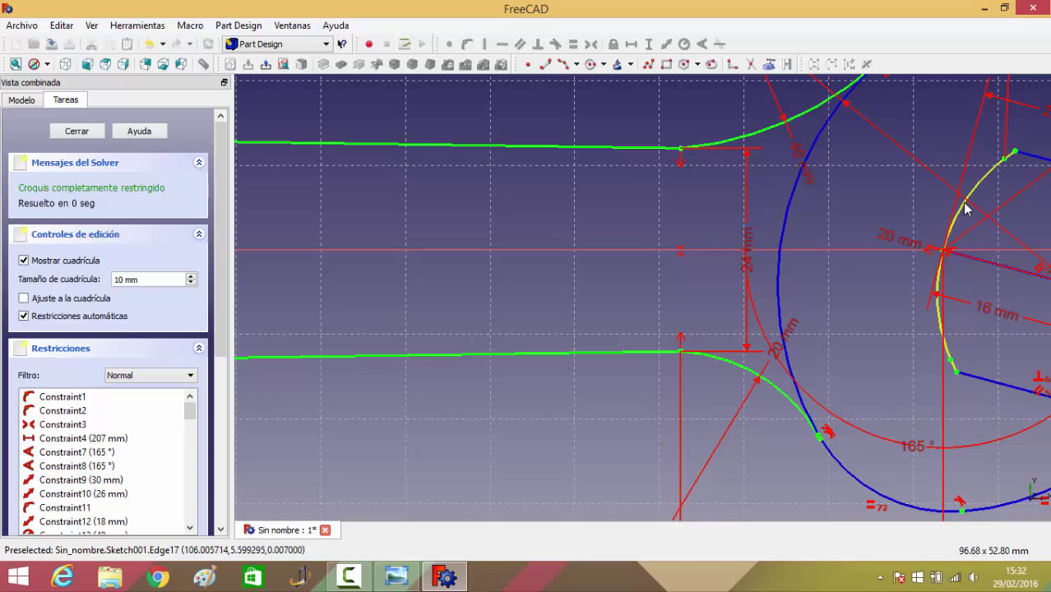
# Step: Draw an inner arc inside the right jaw
pyautogui.click(564, 64)
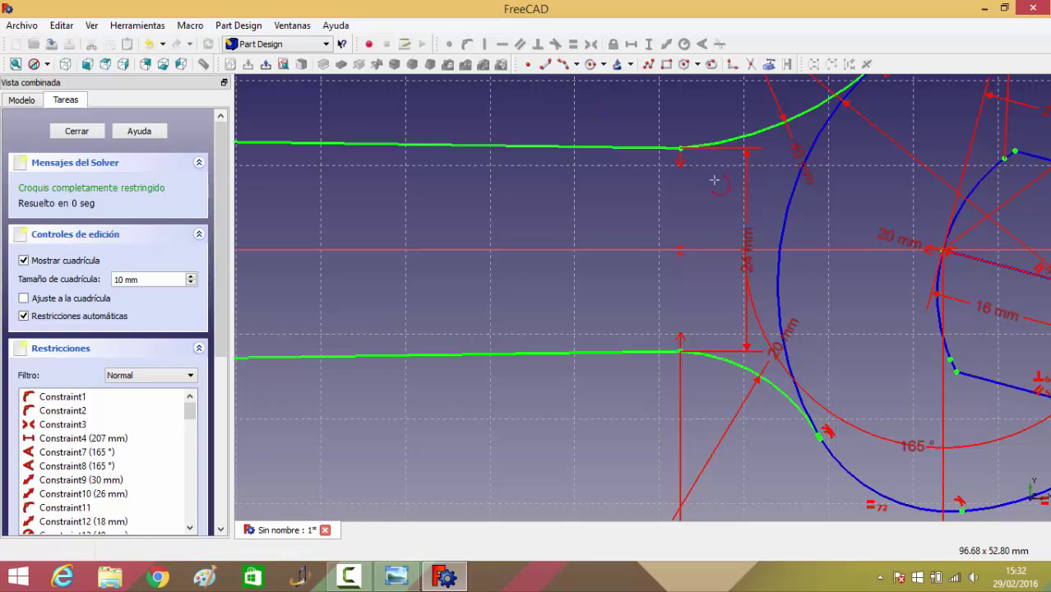
pyautogui.click(874, 96)
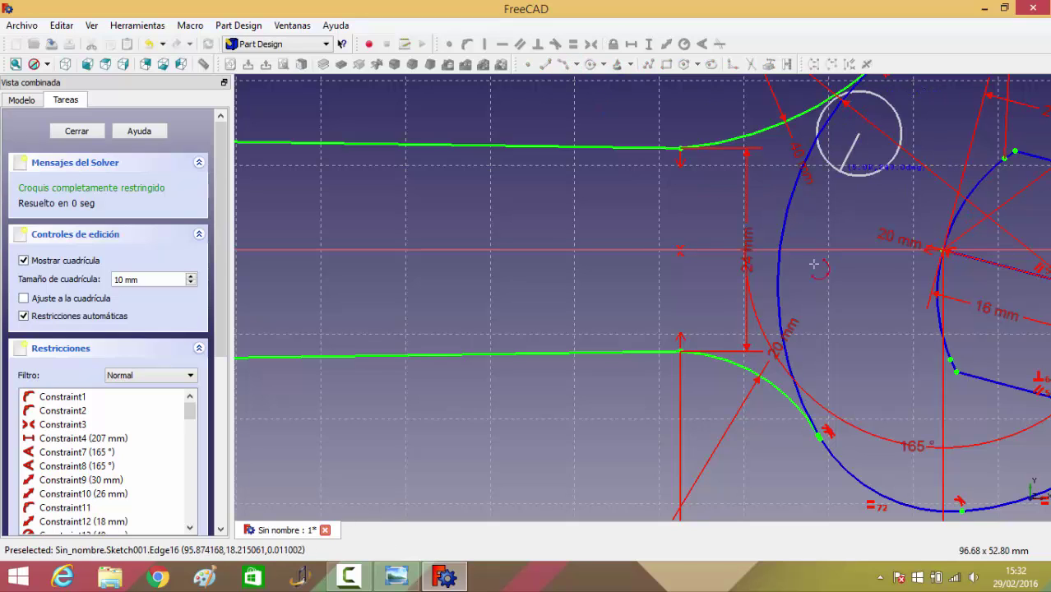
pyautogui.click(845, 418)
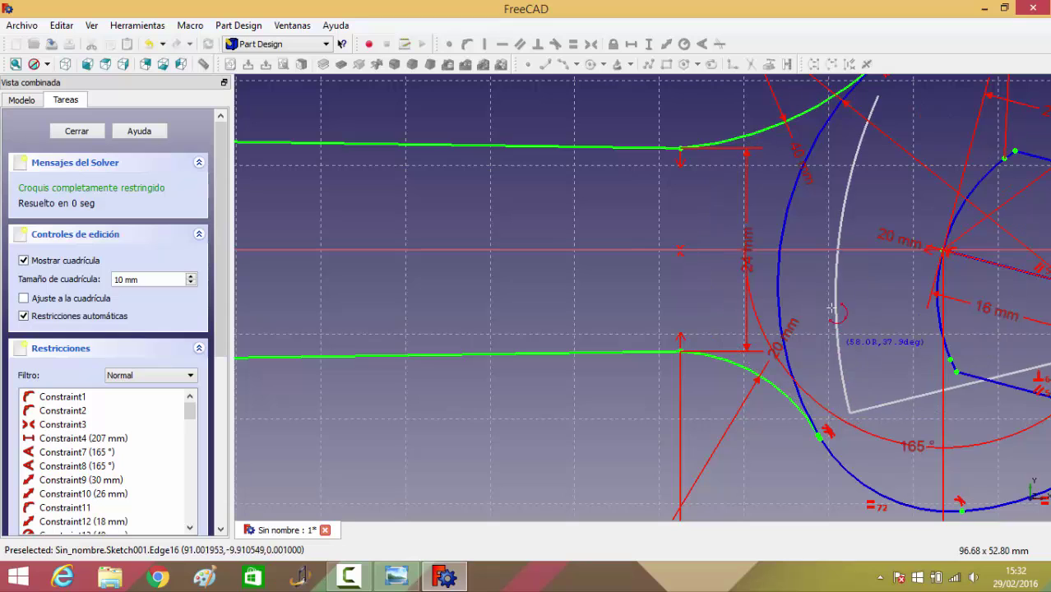
pyautogui.click(807, 243)
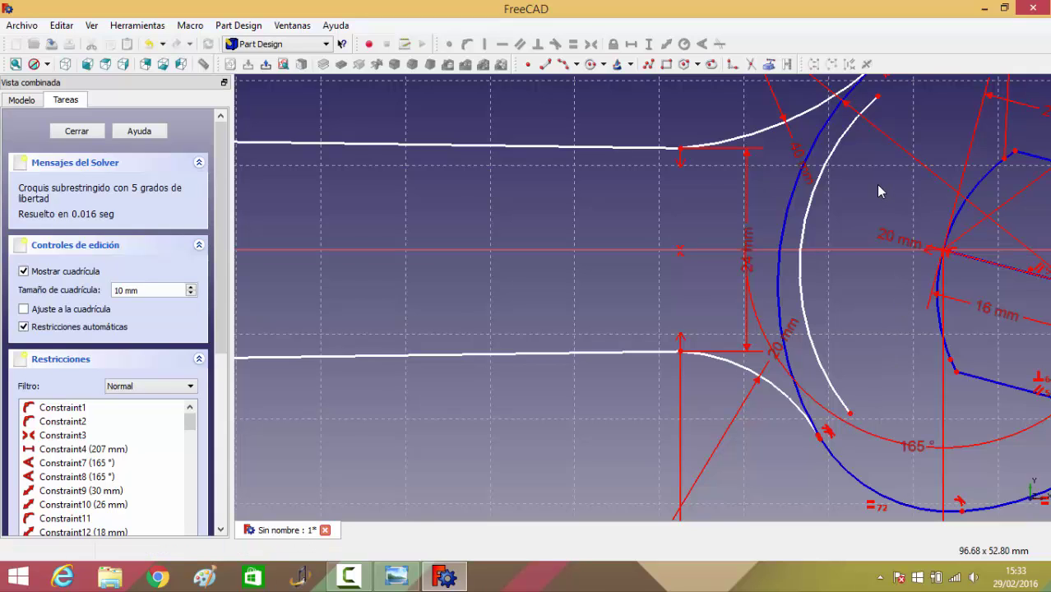
# Step: Make the inner arc tangent to the jaw curve at its upper endpoint
pyautogui.scroll(2, 879, 191)
pyautogui.press('5')
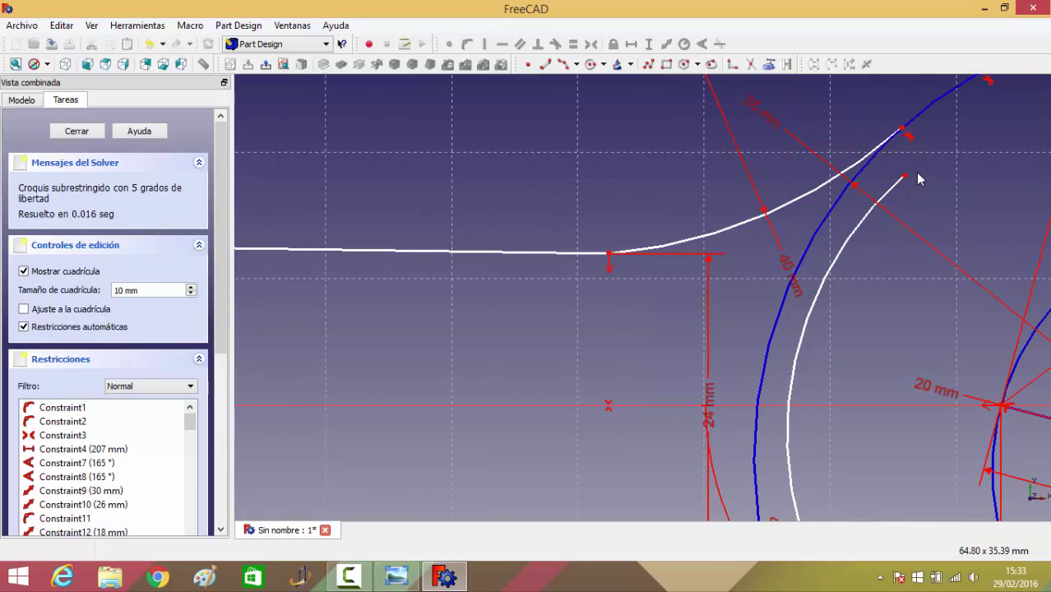
pyautogui.click(904, 176)
pyautogui.click(901, 130)
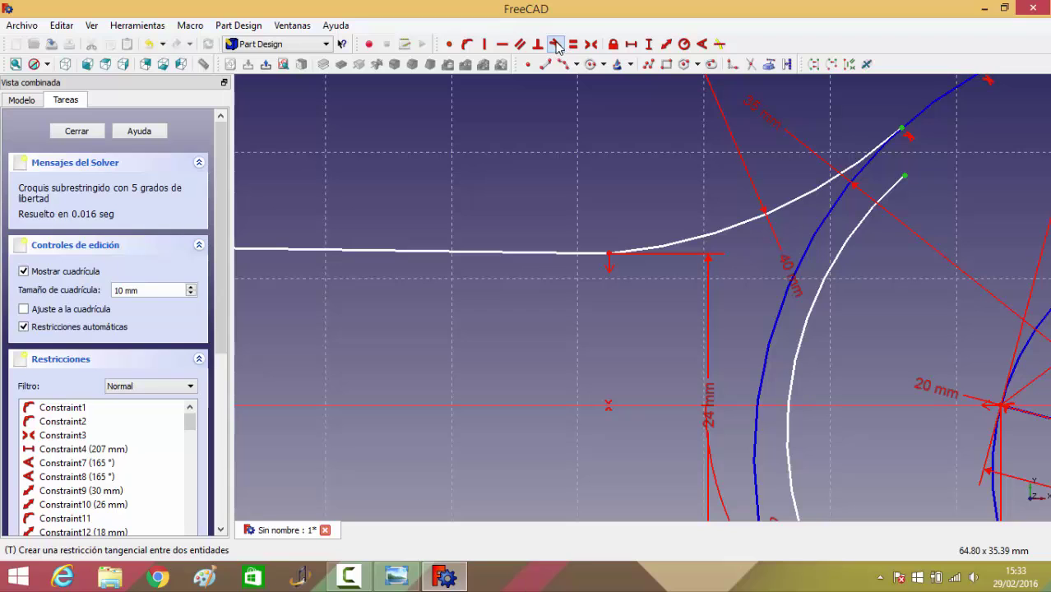
pyautogui.click(556, 45)
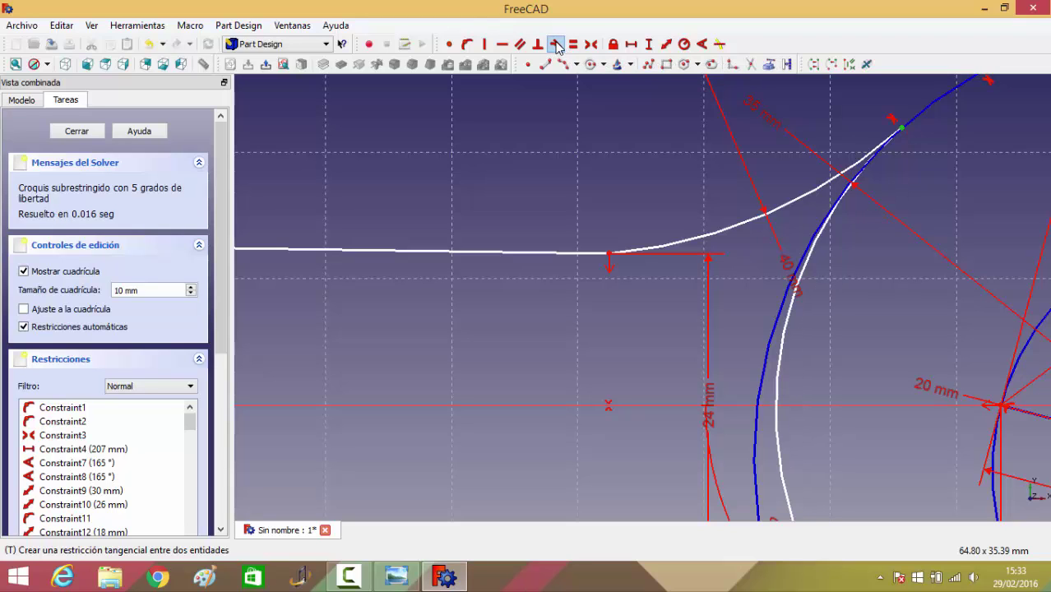
# Step: Make the lower 20 mm fillet tangent to the right jaw circle, fully constraining the sketch
pyautogui.scroll(-1, 600, 289)
pyautogui.scroll(-1, 608, 296)
pyautogui.scroll(-1, 610, 299)
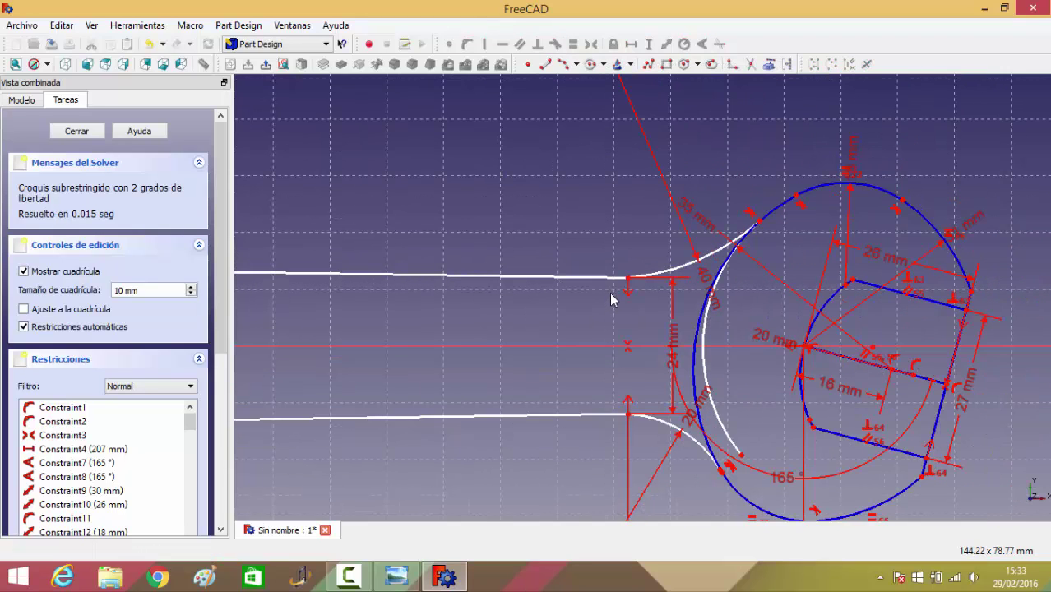
pyautogui.scroll(1, 613, 298)
pyautogui.scroll(1, 613, 297)
pyautogui.scroll(1, 761, 311)
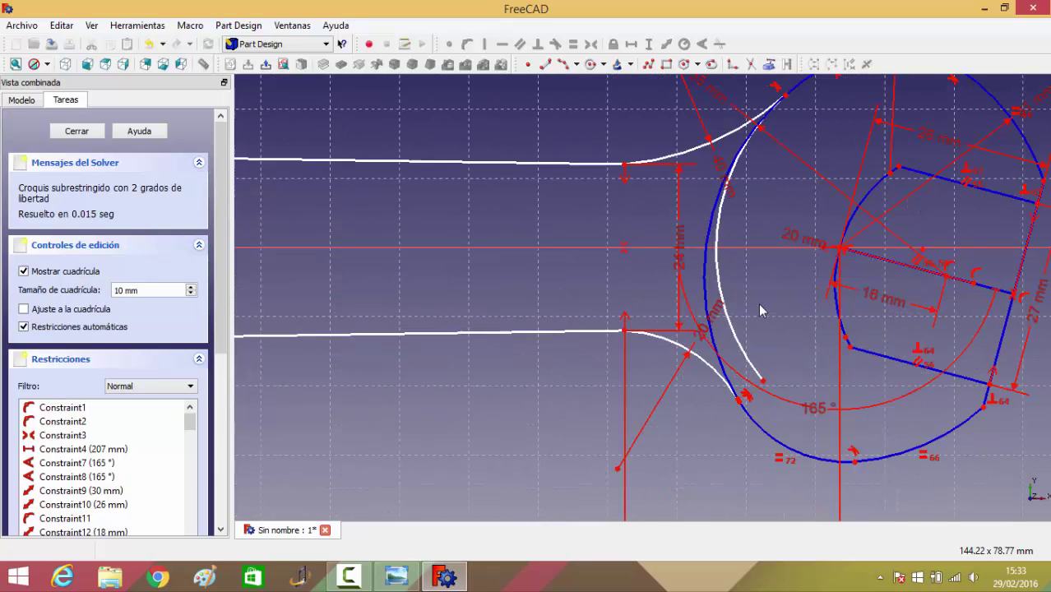
pyautogui.scroll(2, 761, 311)
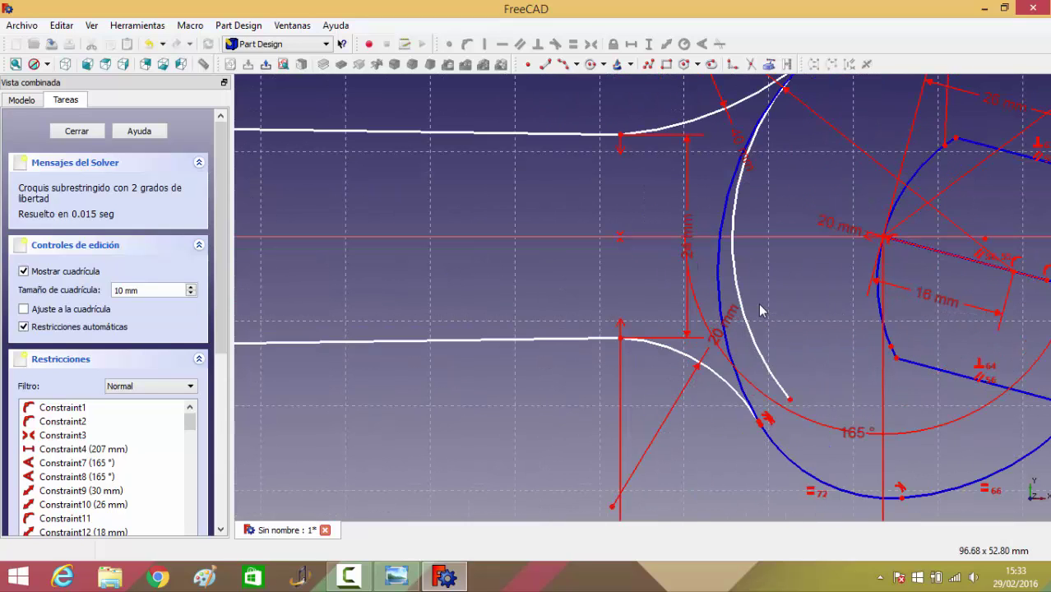
pyautogui.click(789, 402)
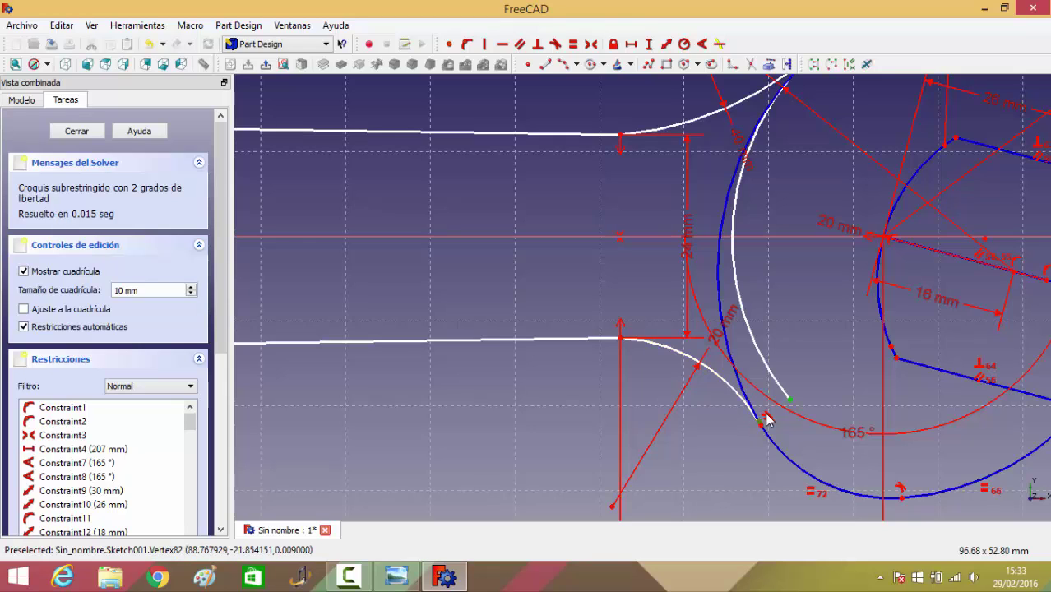
pyautogui.scroll(3, 840, 436)
pyautogui.scroll(2, 843, 439)
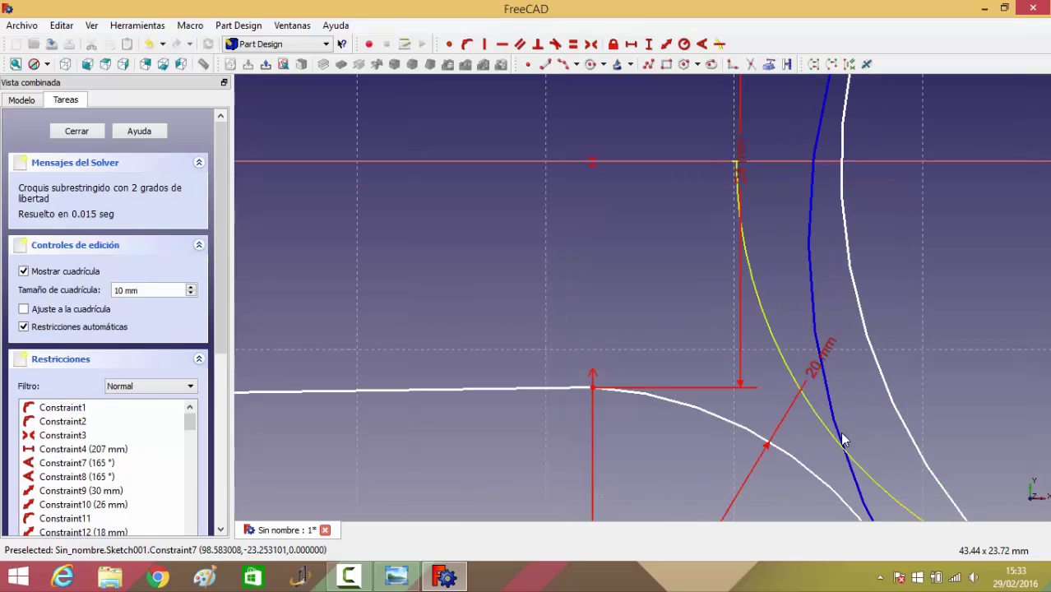
pyautogui.press('Down')
pyautogui.press('Down')
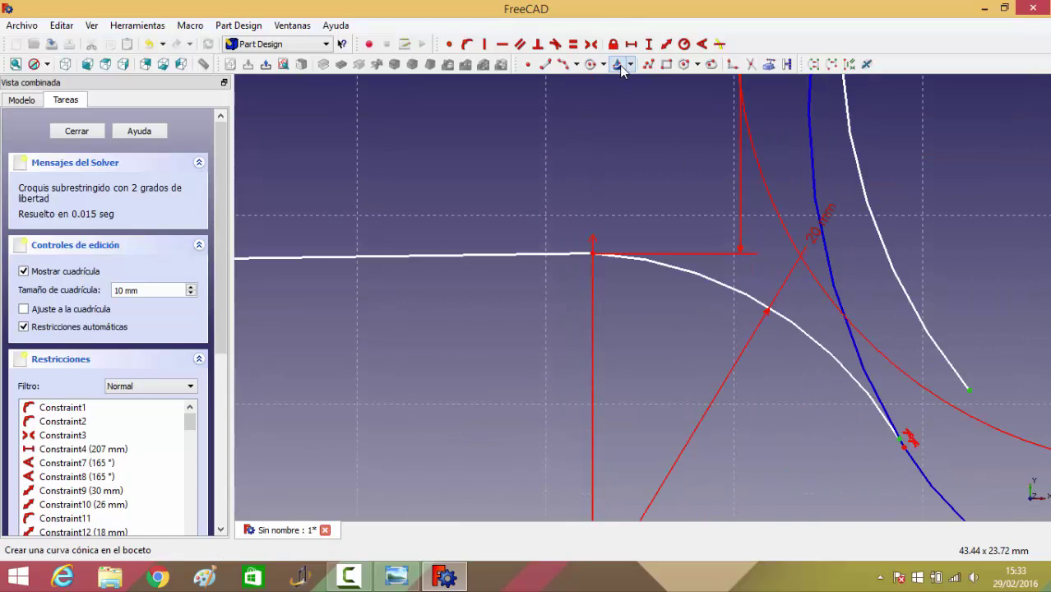
pyautogui.click(553, 46)
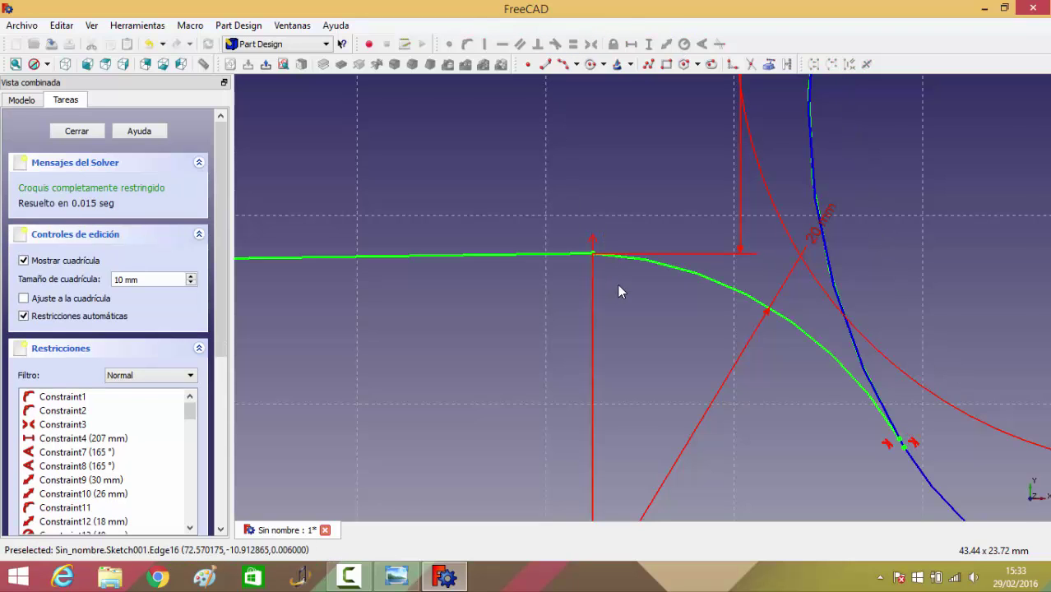
pyautogui.scroll(-1, 619, 291)
pyautogui.scroll(-3, 618, 289)
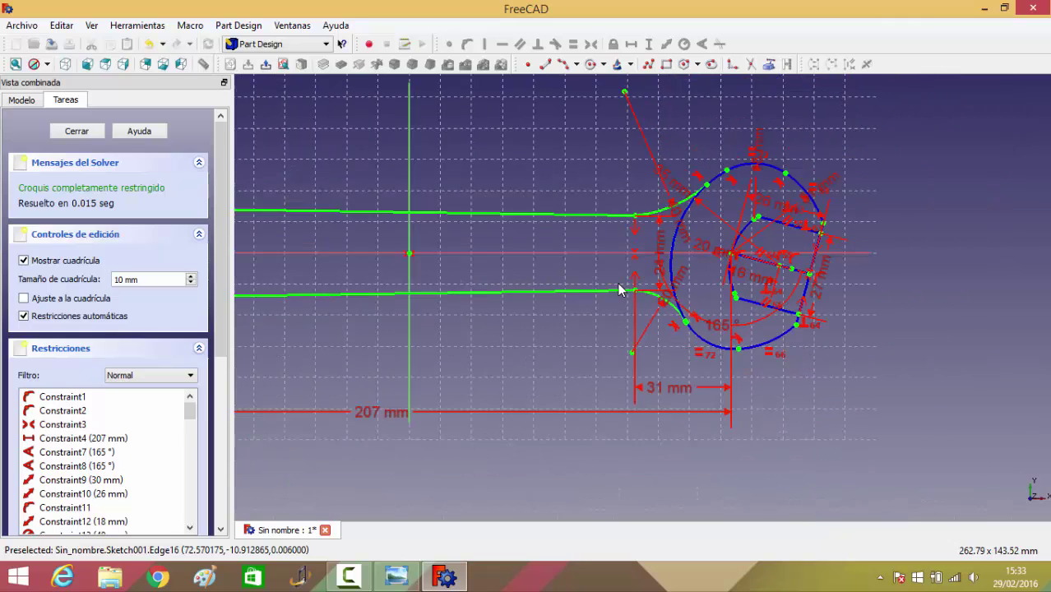
pyautogui.scroll(-1, 619, 289)
# Step: Close the sketch and unhide the Sketch001 handle profile
pyautogui.press('v')
pyautogui.press('f')
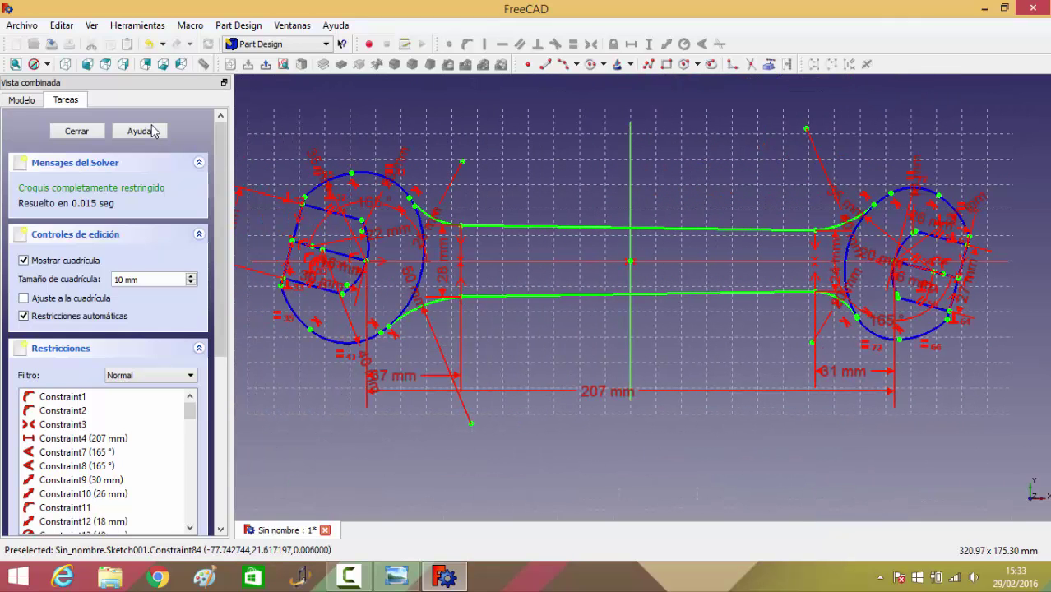
pyautogui.click(80, 132)
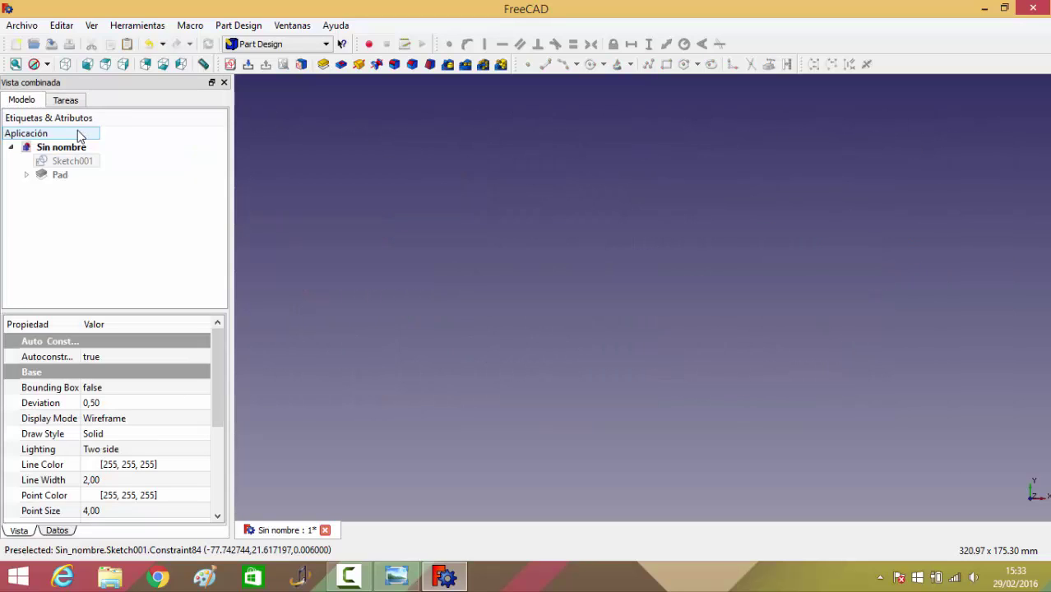
pyautogui.click(76, 162)
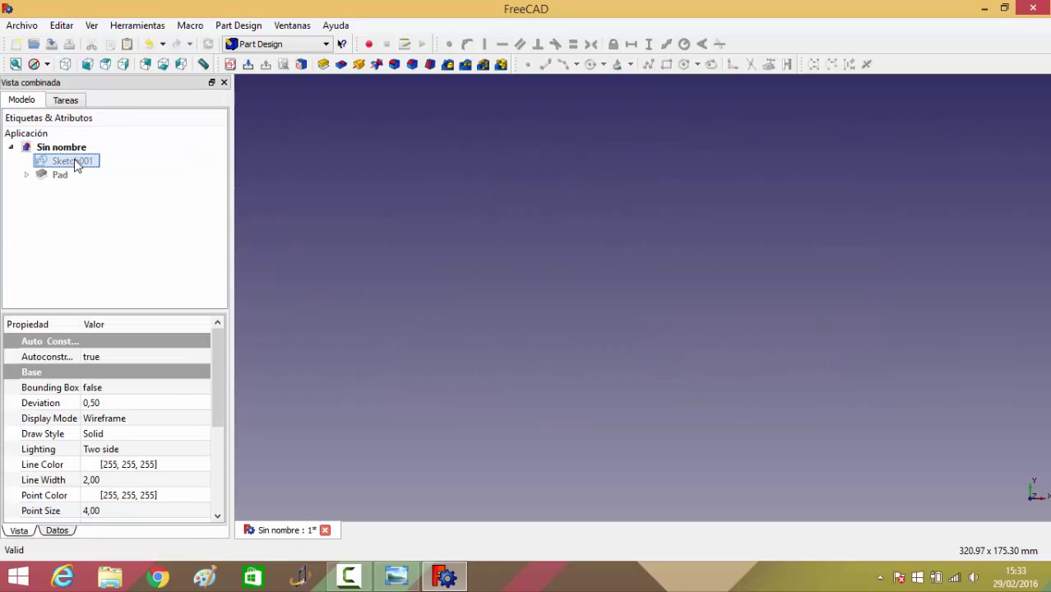
pyautogui.press('space')
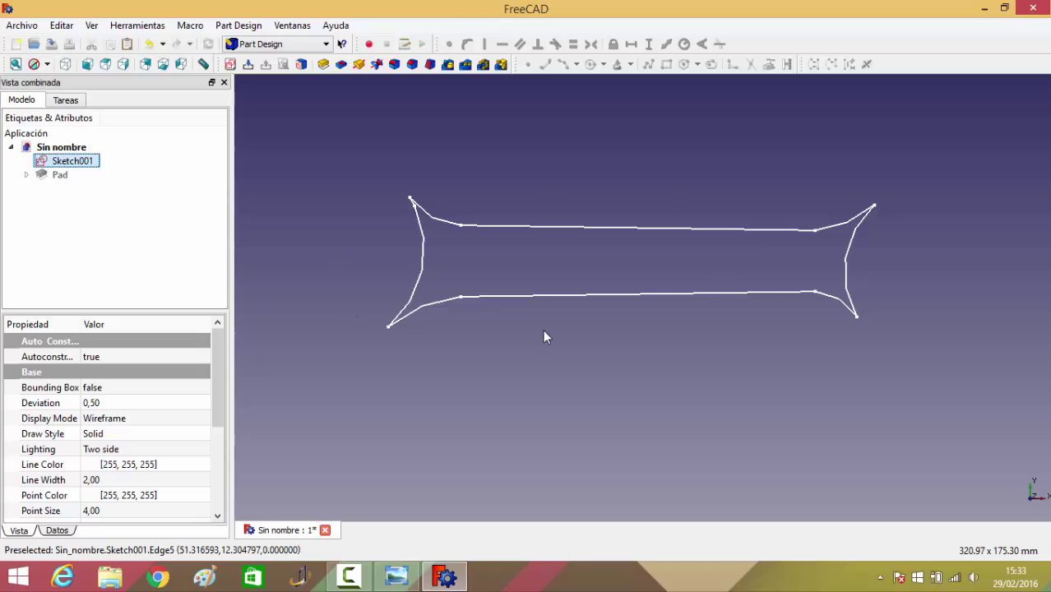
# Step: Pad Sketch001 12 mm, symmetric to its plane, creating Pad001
pyautogui.click(323, 64)
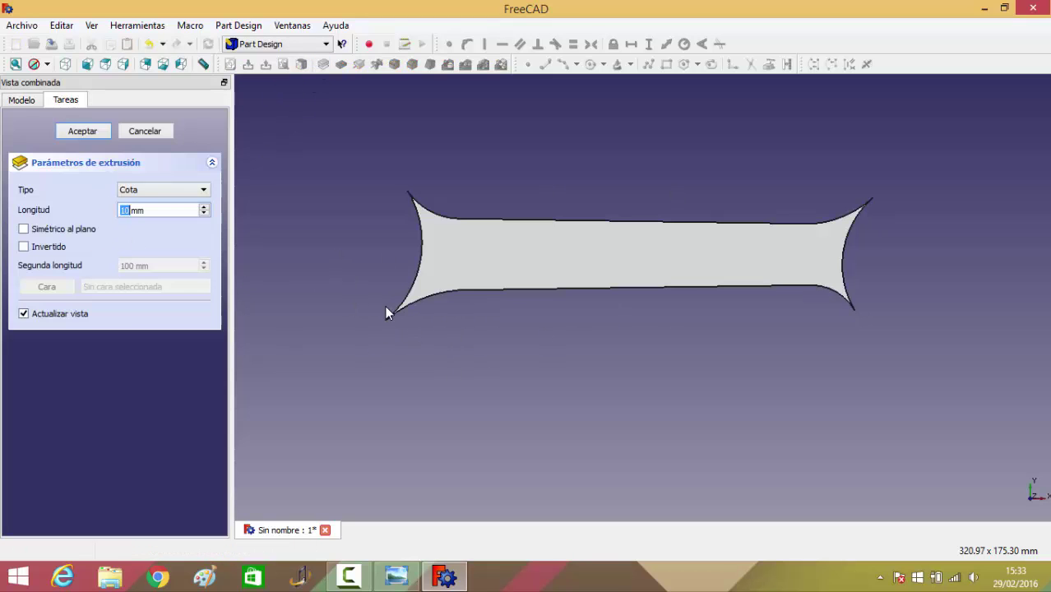
pyautogui.moveTo(297, 312); pyautogui.dragTo(375, 294, button='middle')
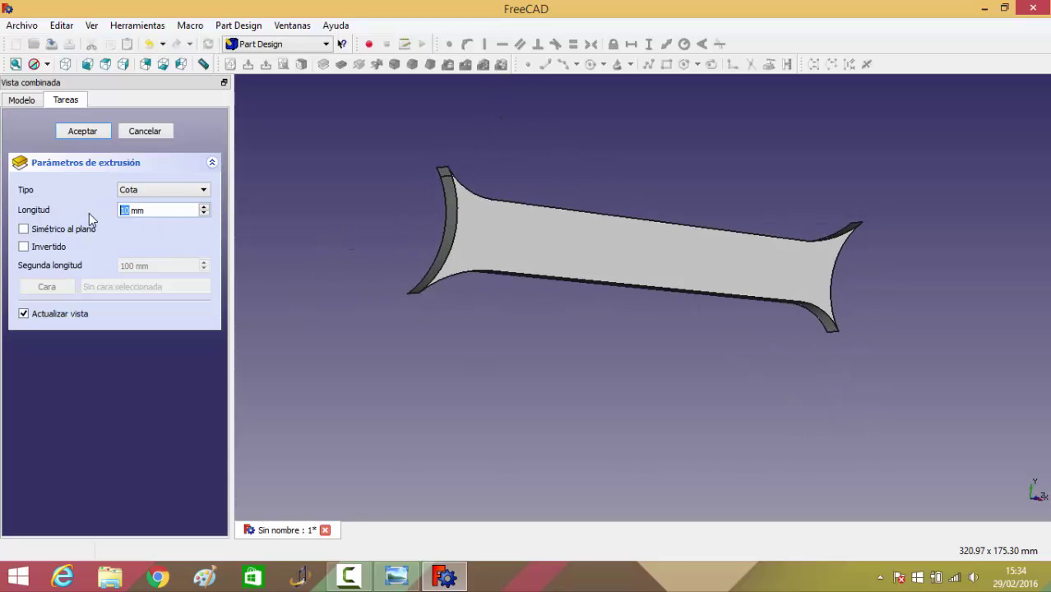
pyautogui.write('12')
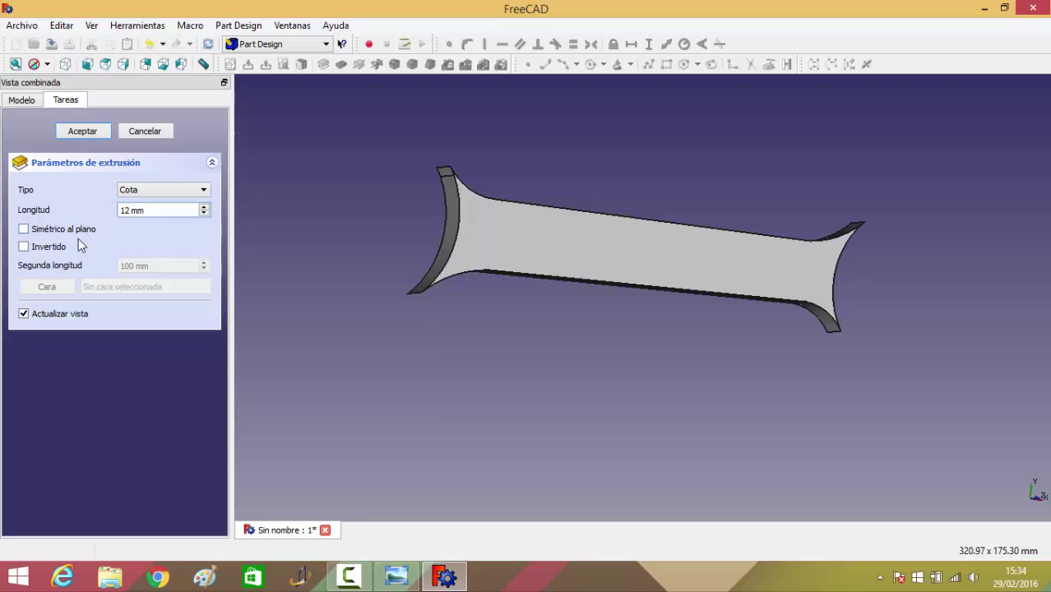
pyautogui.click(24, 230)
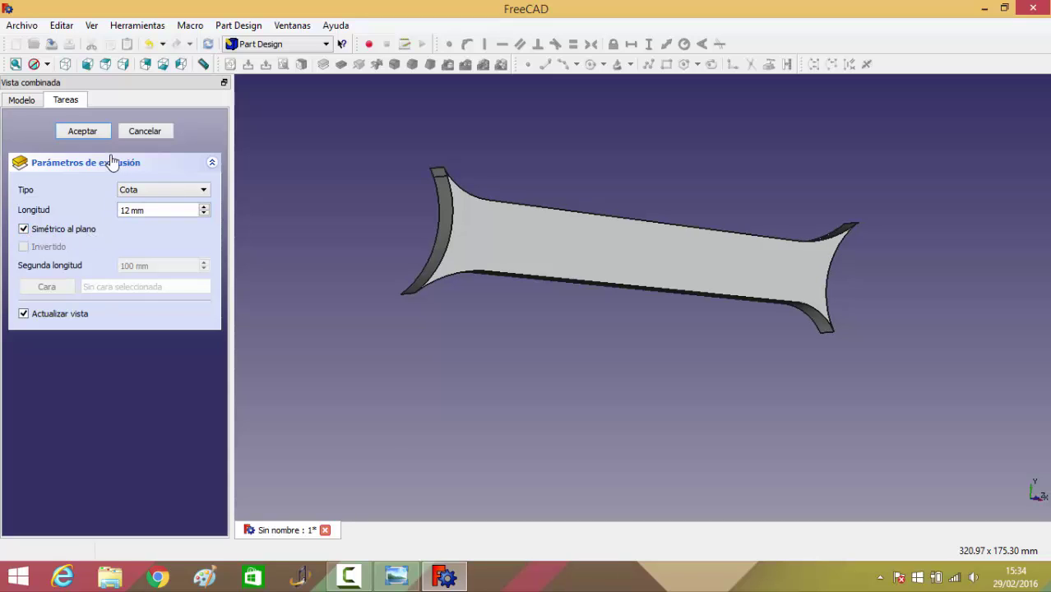
pyautogui.click(83, 132)
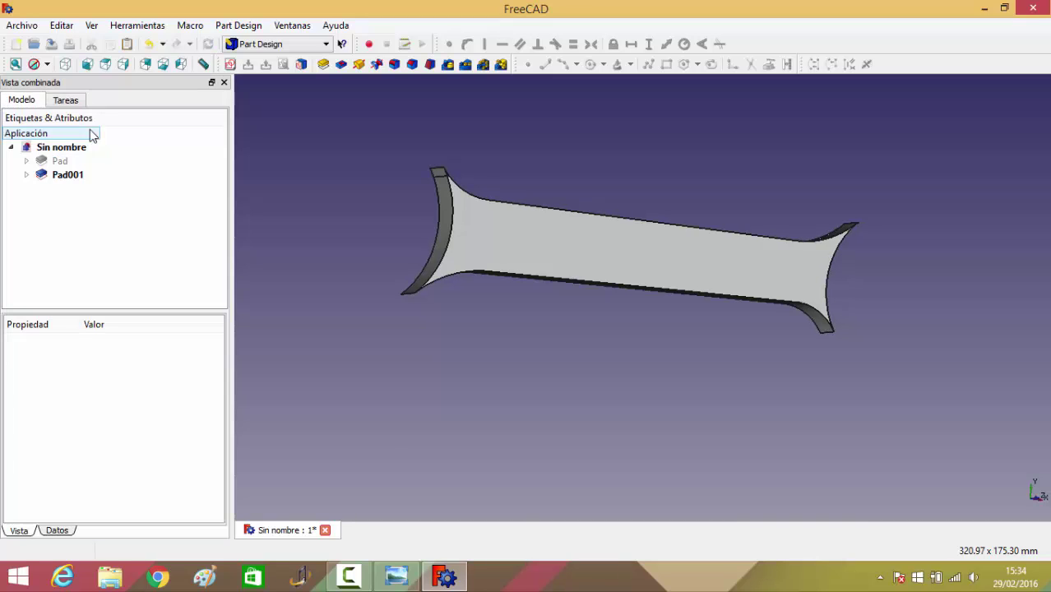
# Step: Unhide the jaw-end Pad and orbit to inspect the complete wrench
pyautogui.click(62, 162)
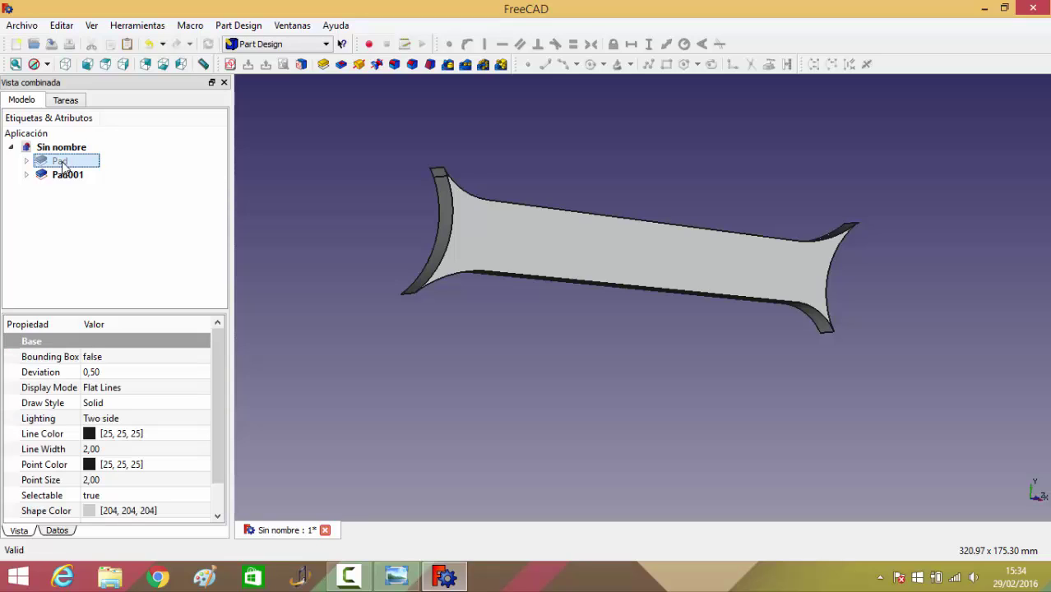
pyautogui.press('space')
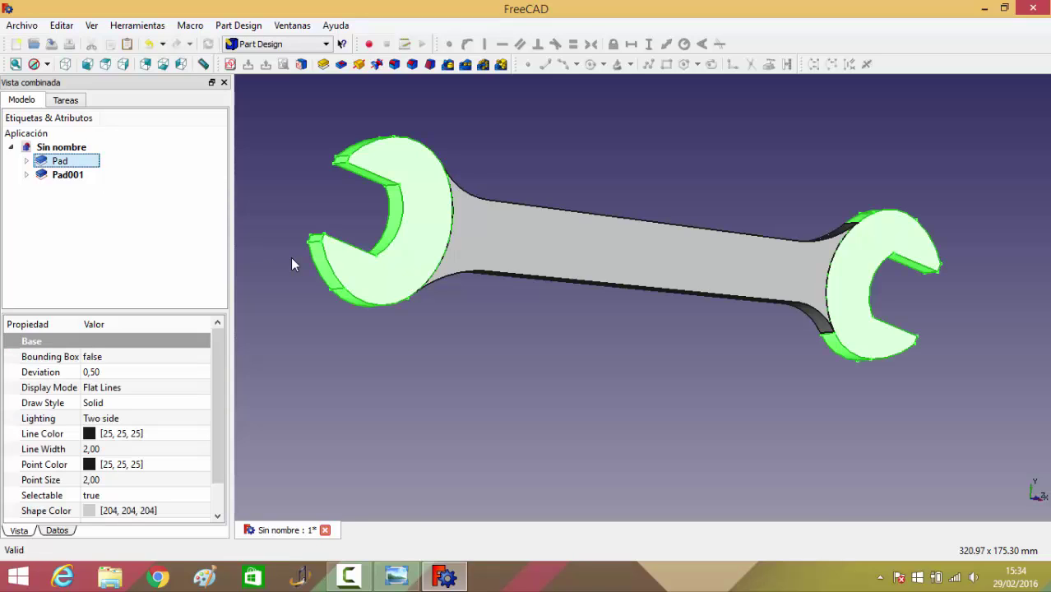
pyautogui.click(527, 352)
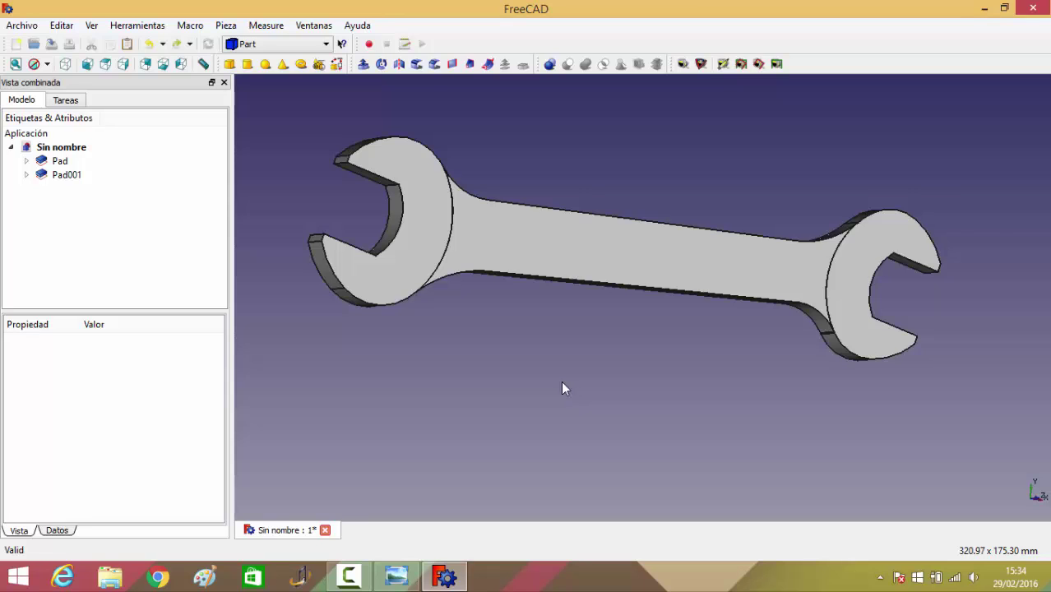
pyautogui.scroll(2, 566, 367)
pyautogui.scroll(-2, 565, 367)
pyautogui.moveTo(749, 380)
pyautogui.mouseDown(button='middle')
pyautogui.moveTo(521, 384)
pyautogui.moveTo(418, 307)
pyautogui.moveTo(478, 232)
pyautogui.moveTo(579, 244)
pyautogui.moveTo(661, 296)
pyautogui.moveTo(690, 372)
pyautogui.mouseUp(button='middle')
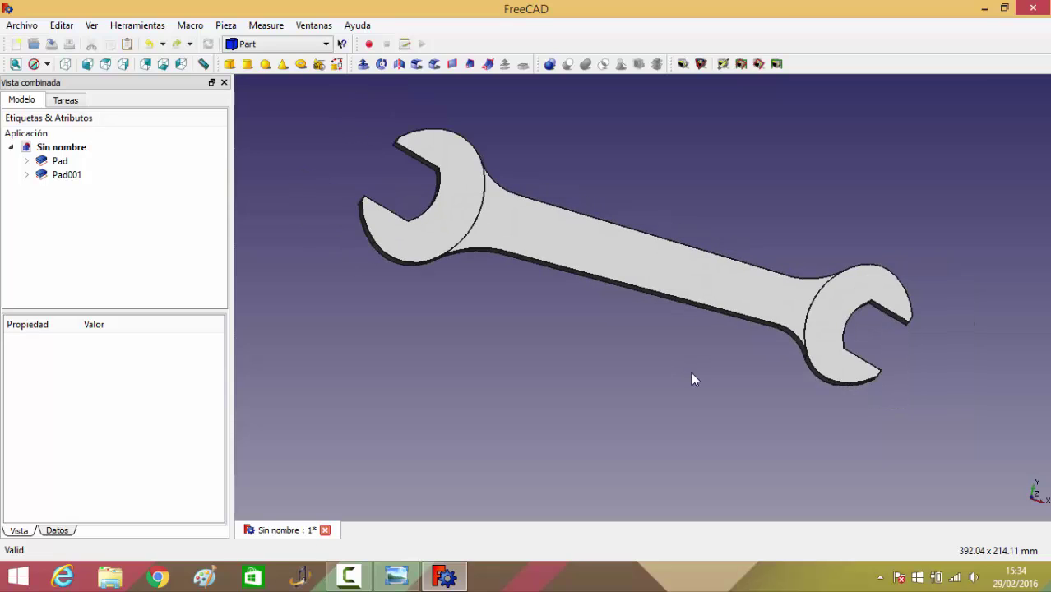
pyautogui.scroll(2, 402, 403)
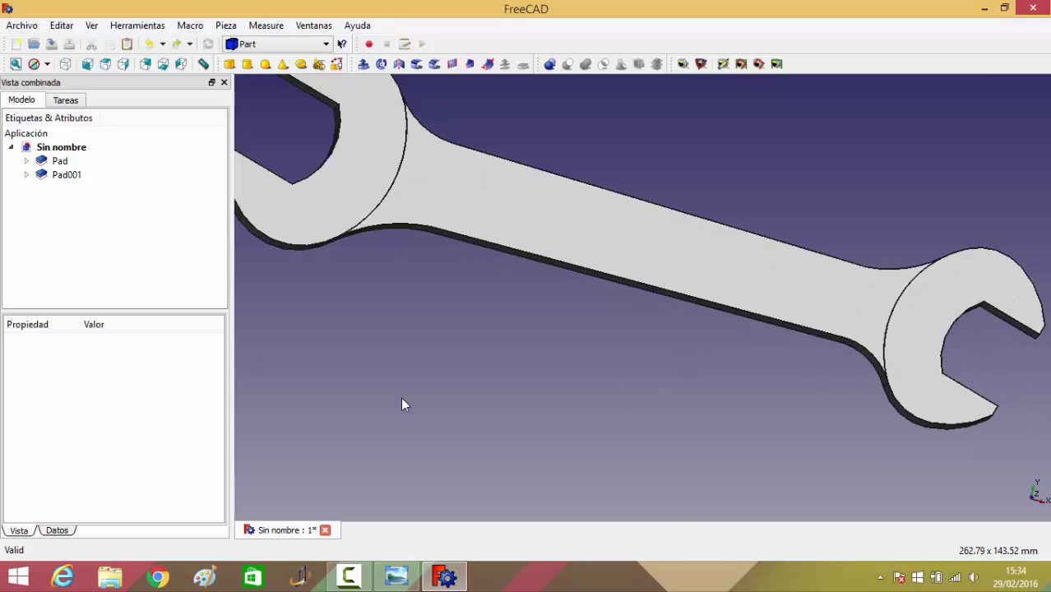
pyautogui.scroll(1, 401, 386)
pyautogui.scroll(1, 401, 386)
pyautogui.scroll(-2, 401, 386)
pyautogui.scroll(-1, 401, 387)
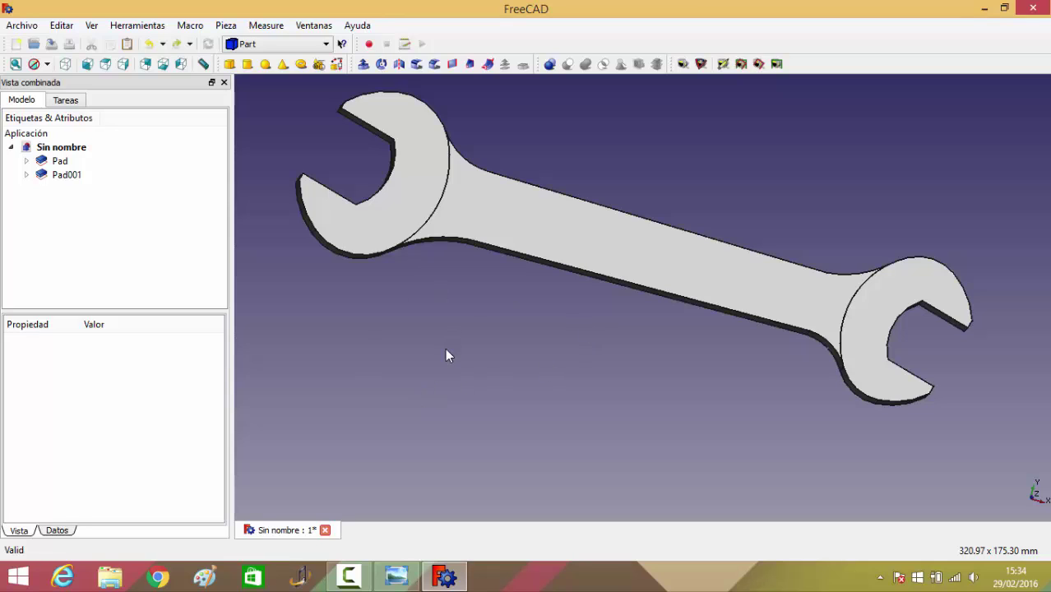
# Step: Select Pad001 and switch to the Part Design workbench
pyautogui.click(601, 247)
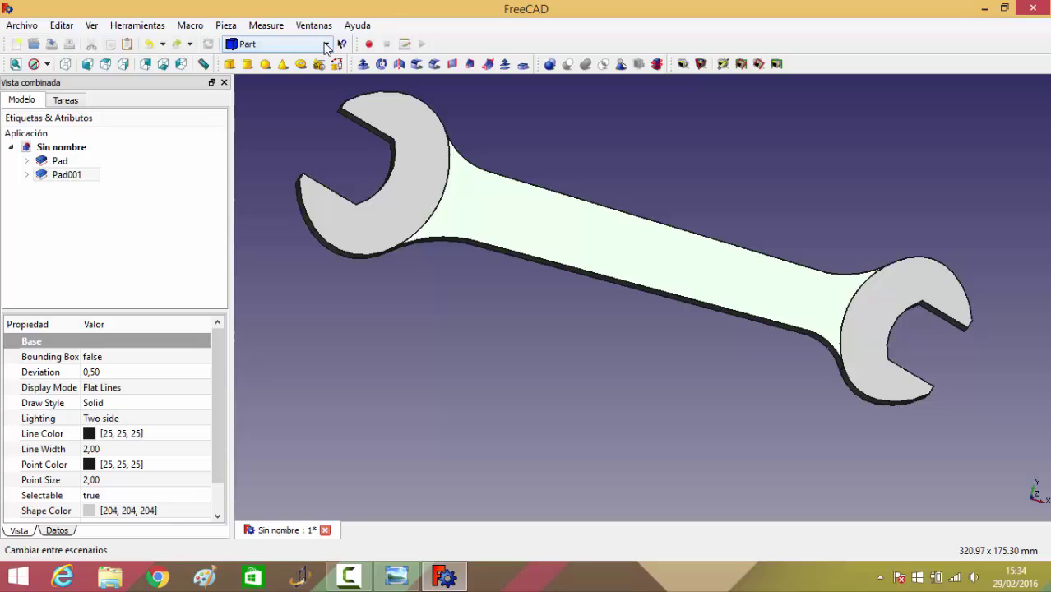
pyautogui.click(325, 47)
pyautogui.click(262, 205)
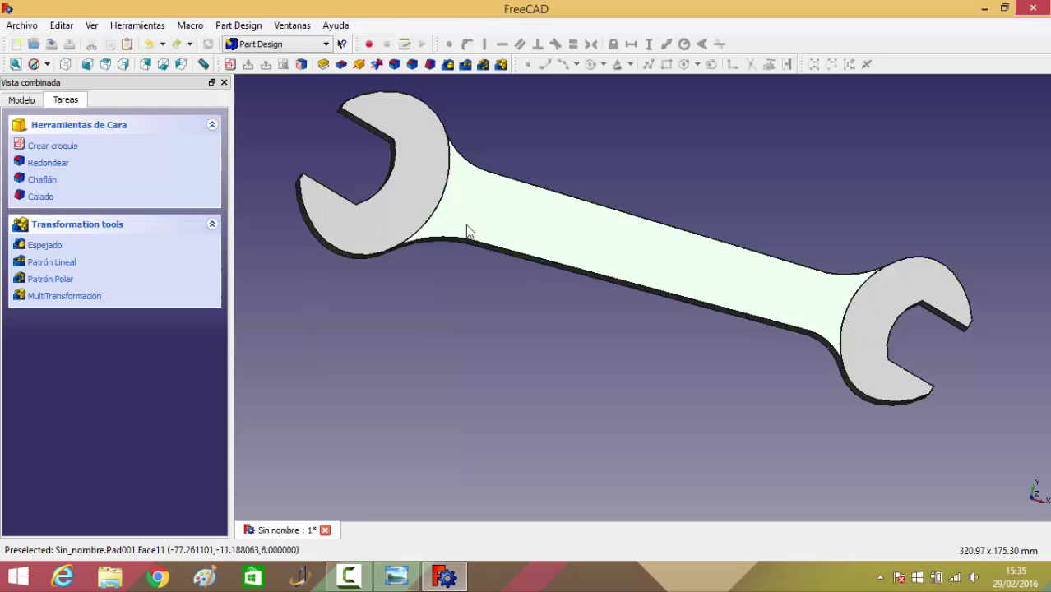
# Step: Start a sketch on the handle's top face and draw a slot along its centreline
pyautogui.click(549, 426)
pyautogui.click(606, 257)
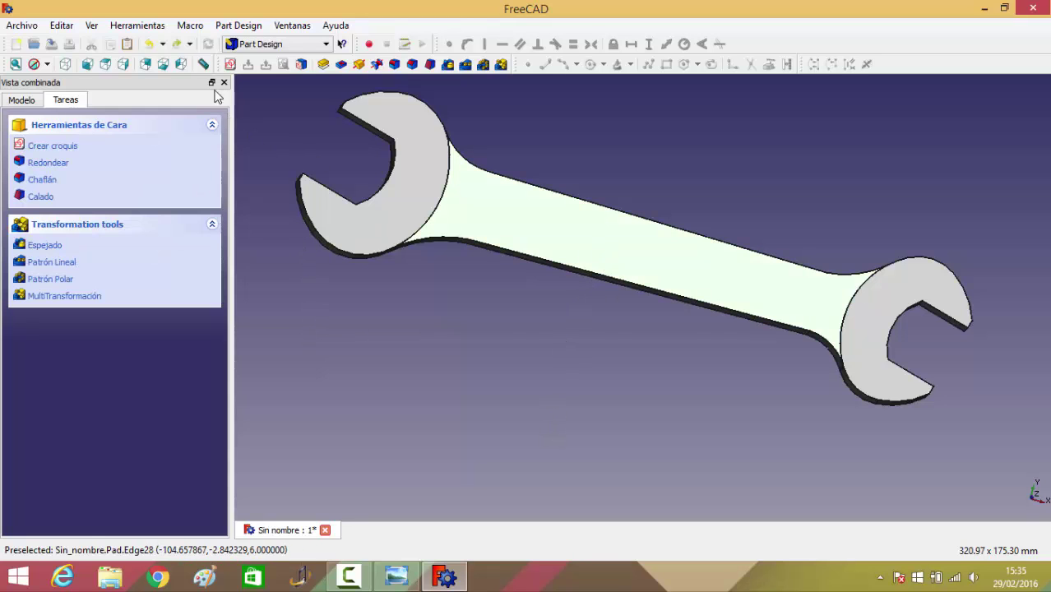
pyautogui.click(230, 66)
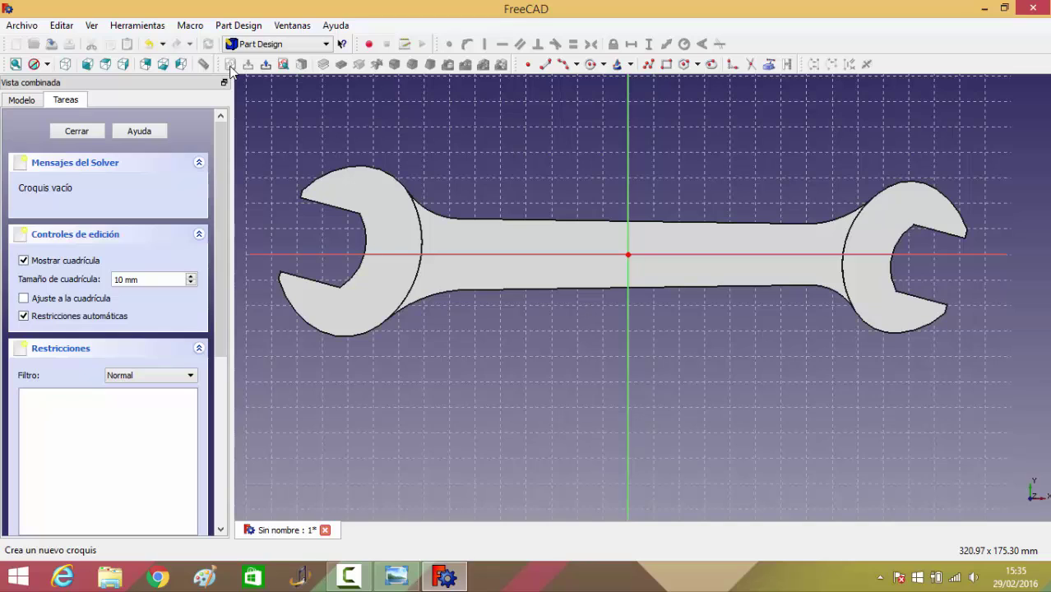
pyautogui.click(711, 64)
pyautogui.click(450, 255)
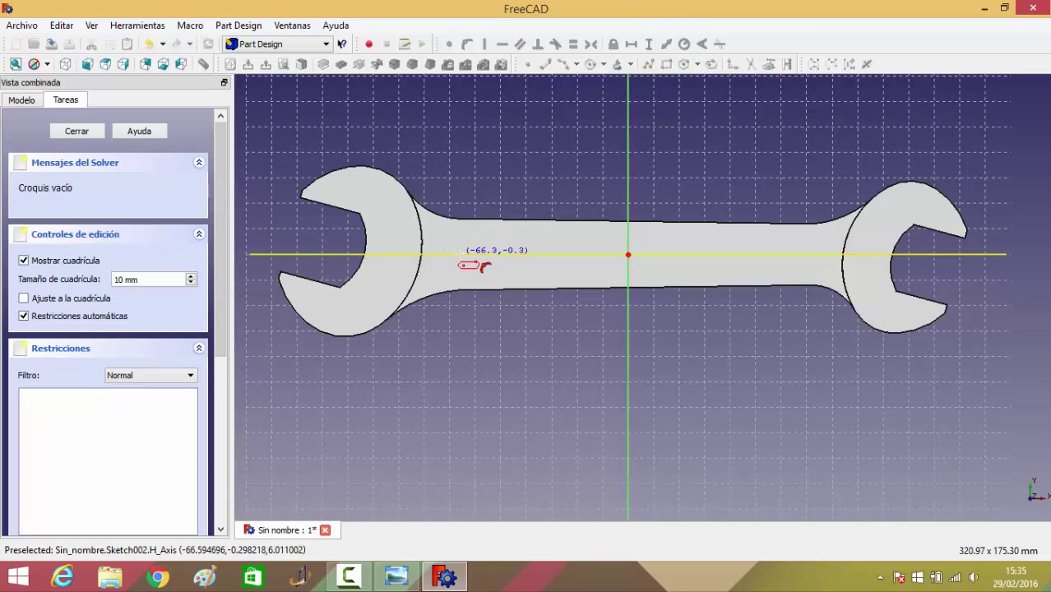
pyautogui.click(768, 254)
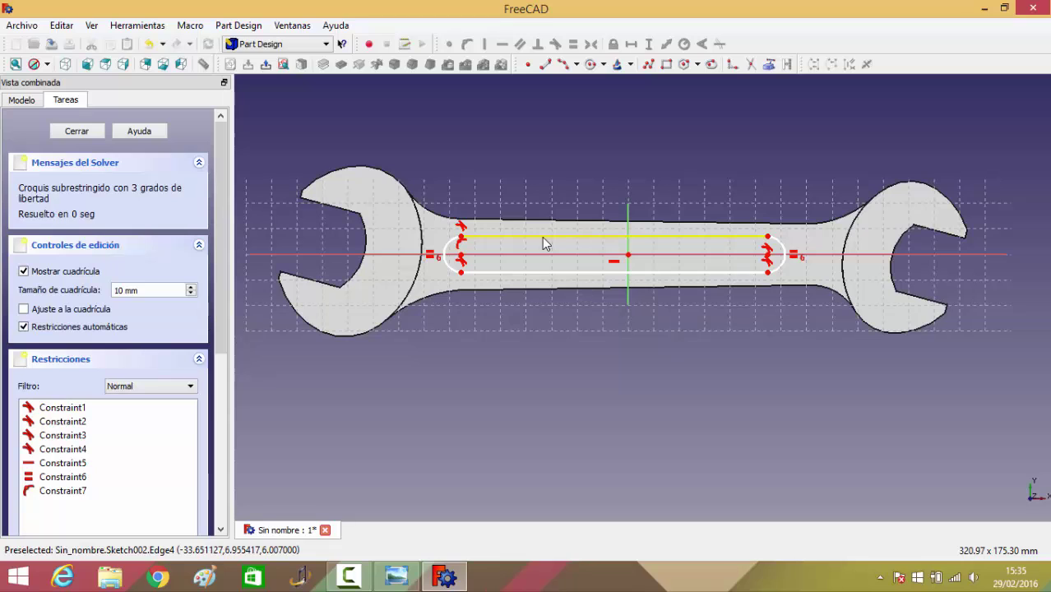
# Step: Constrain the slot symmetric about the vertical axis, 110 mm long, 8 mm end radius, and close
pyautogui.click(461, 238)
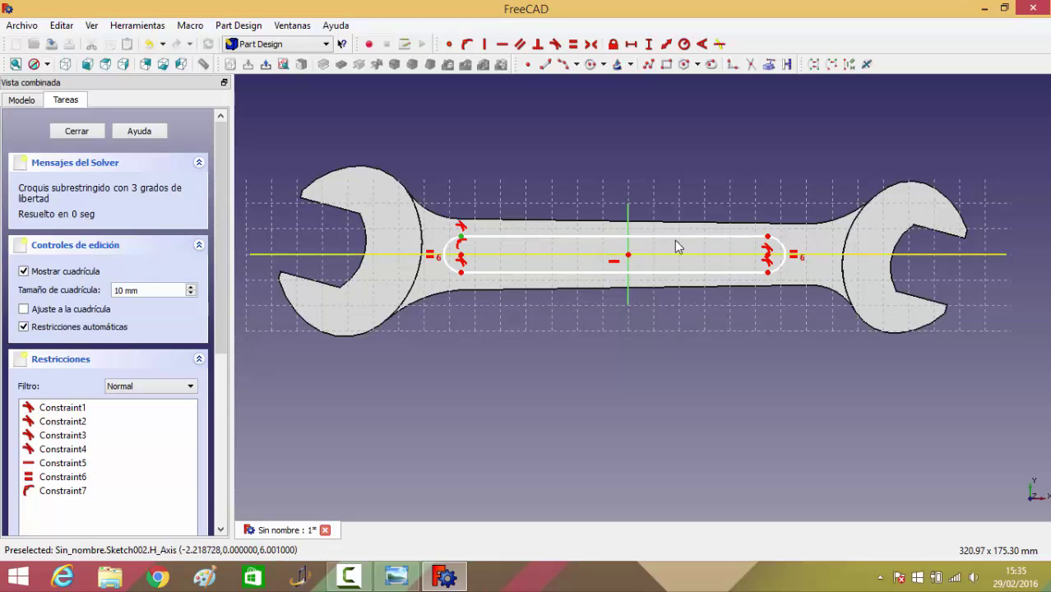
pyautogui.click(767, 237)
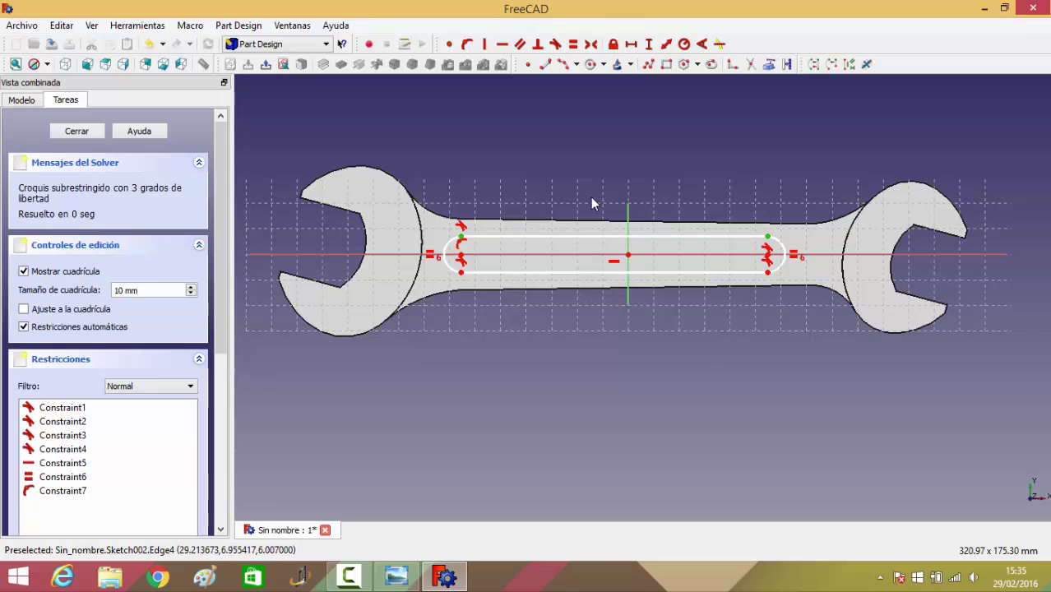
pyautogui.click(628, 215)
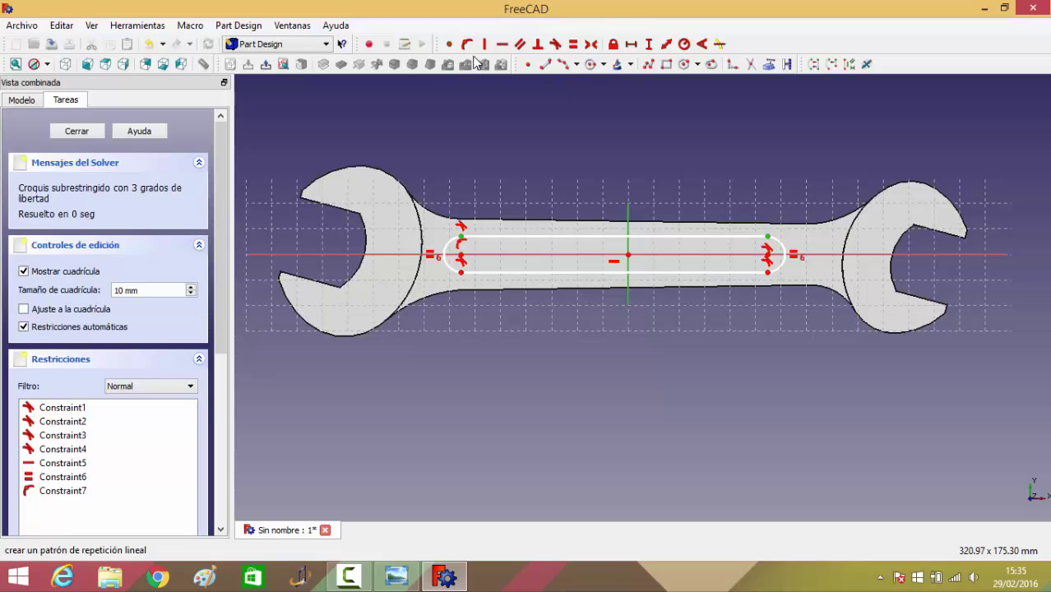
pyautogui.click(591, 44)
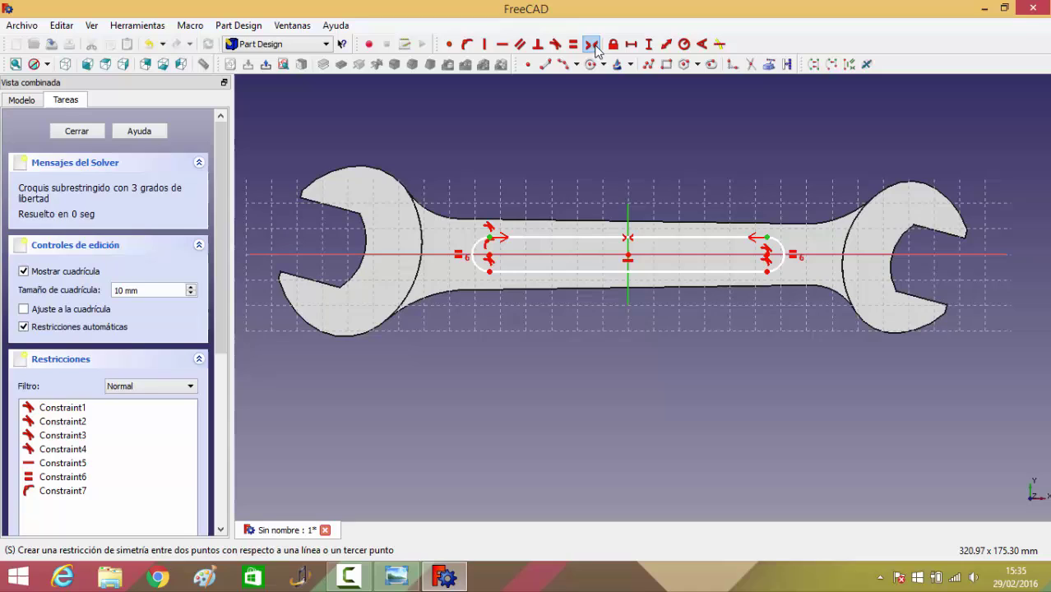
pyautogui.click(564, 237)
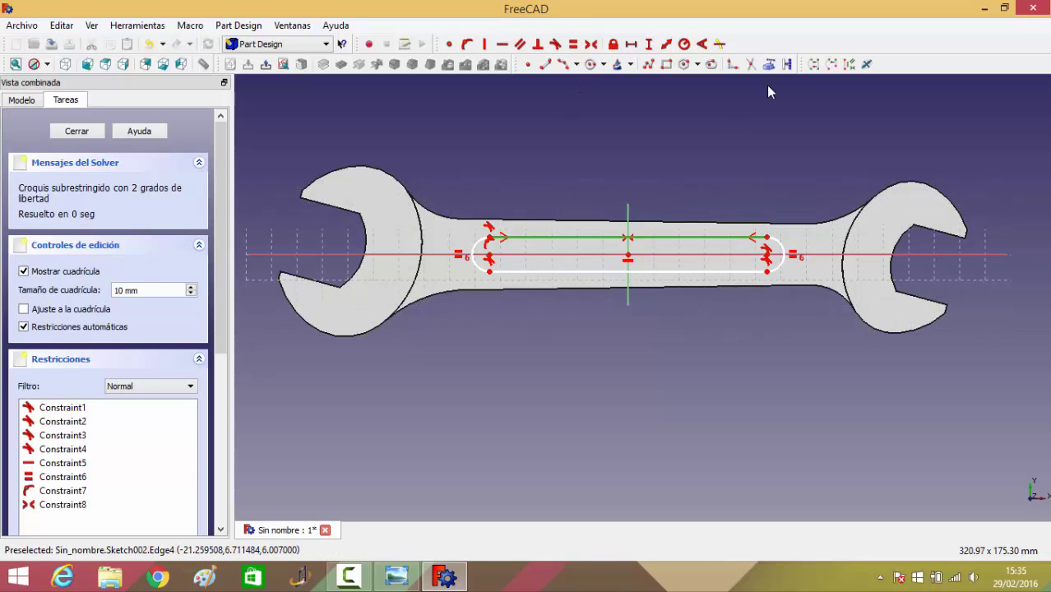
pyautogui.click(631, 44)
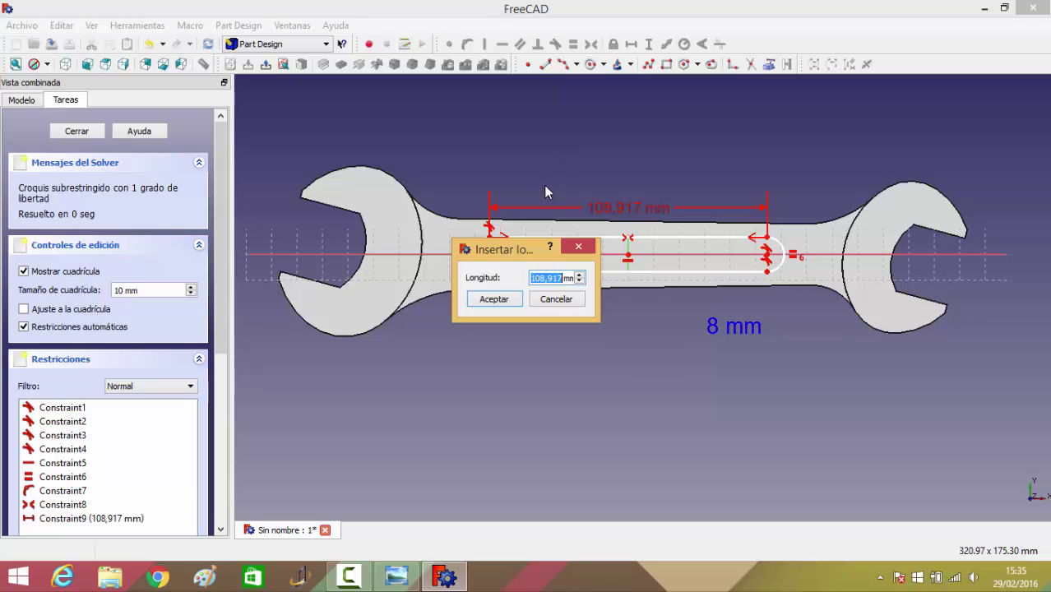
pyautogui.write('110mm')
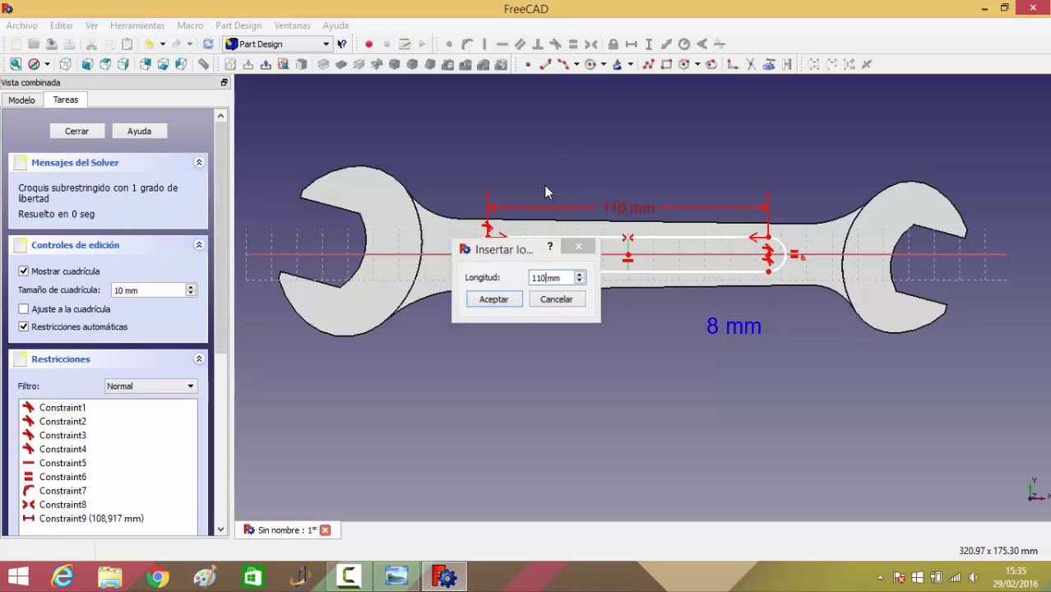
pyautogui.press('Return')
pyautogui.click(790, 242)
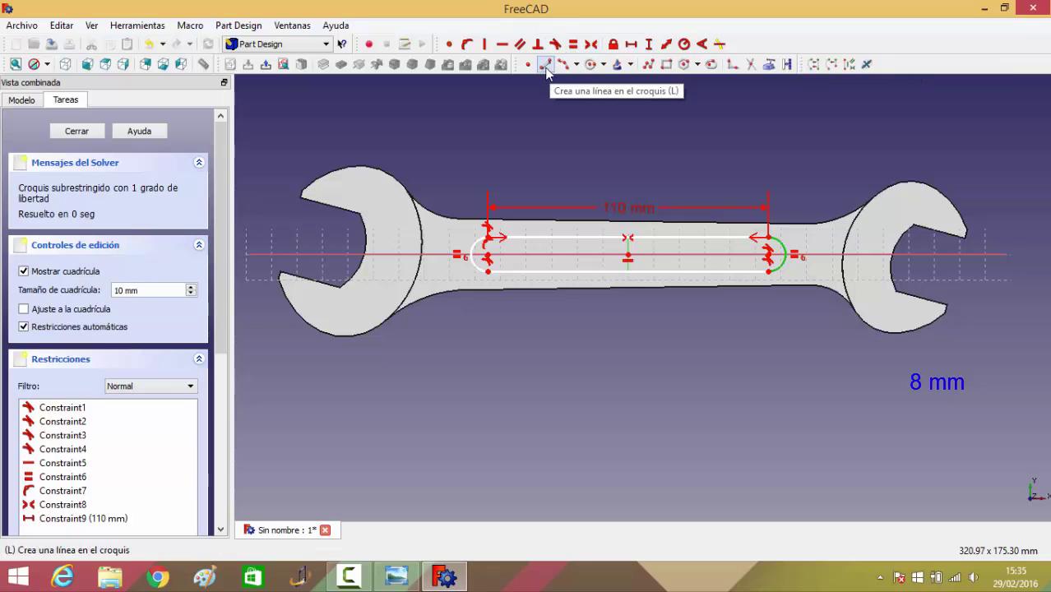
pyautogui.click(683, 45)
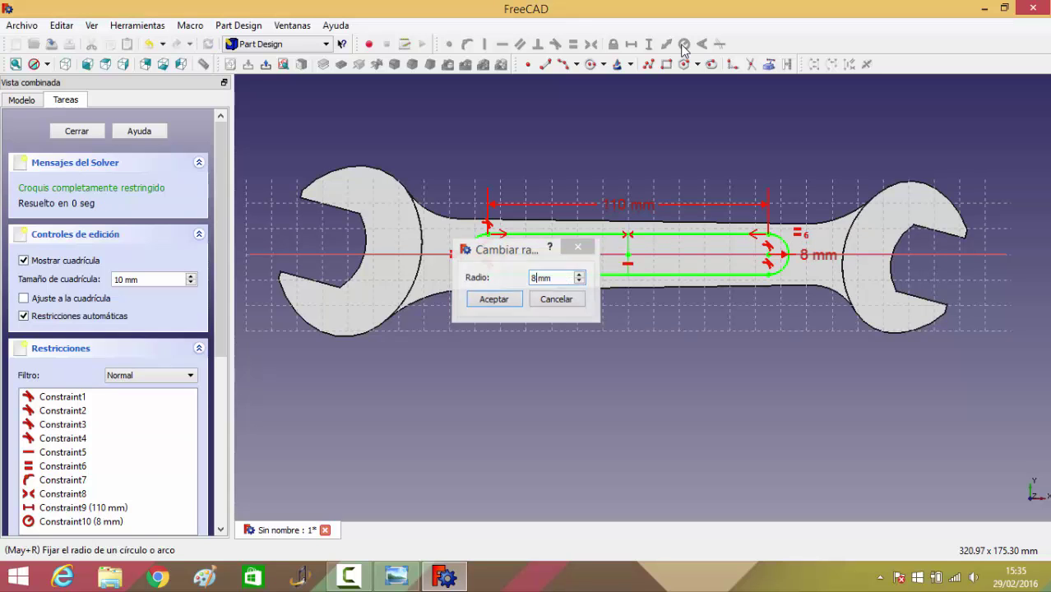
pyautogui.press('Return')
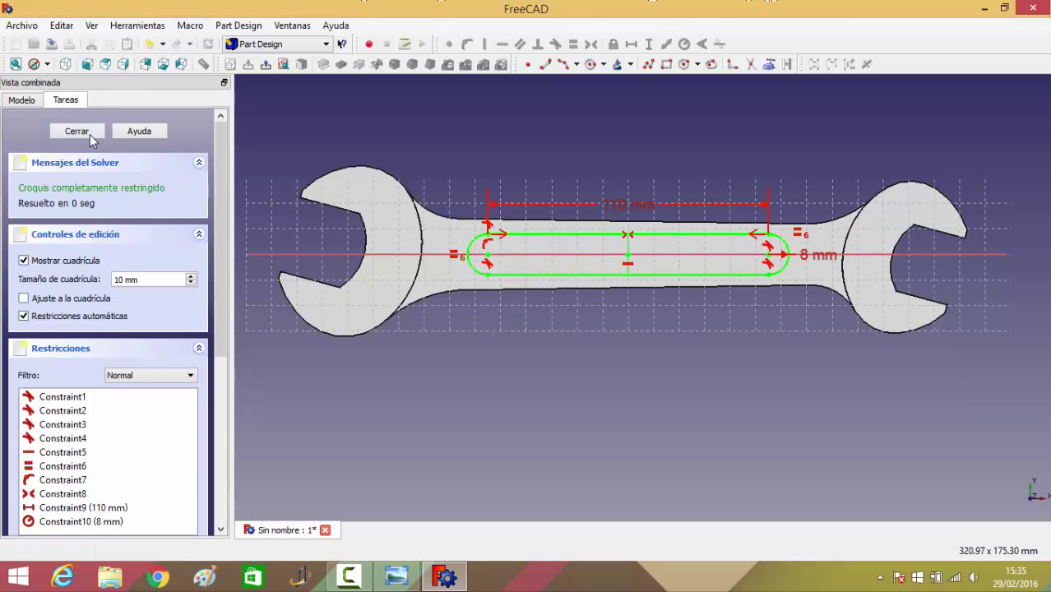
pyautogui.click(85, 130)
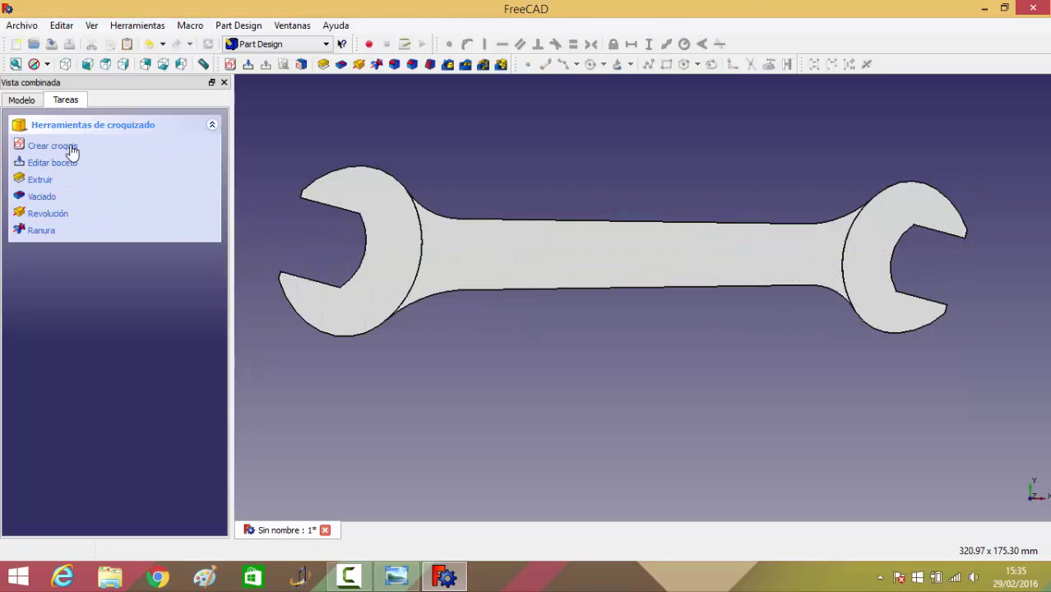
# Step: Pocket the slot 3 mm into the handle and pick the wrench's underside face
pyautogui.click(42, 198)
pyautogui.write('3')
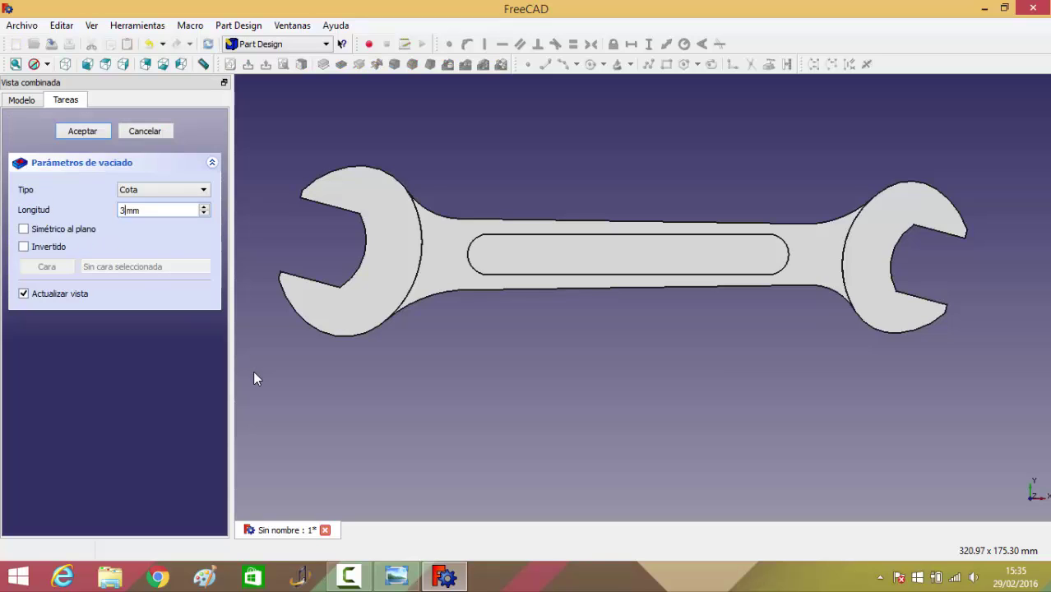
pyautogui.click(83, 132)
pyautogui.moveTo(427, 392)
pyautogui.mouseDown(button='middle')
pyautogui.moveTo(561, 341)
pyautogui.moveTo(545, 383)
pyautogui.moveTo(566, 347)
pyautogui.moveTo(608, 366)
pyautogui.moveTo(793, 242)
pyautogui.moveTo(661, 118)
pyautogui.moveTo(588, 152)
pyautogui.moveTo(723, 197)
pyautogui.moveTo(757, 230)
pyautogui.mouseUp(button='middle')
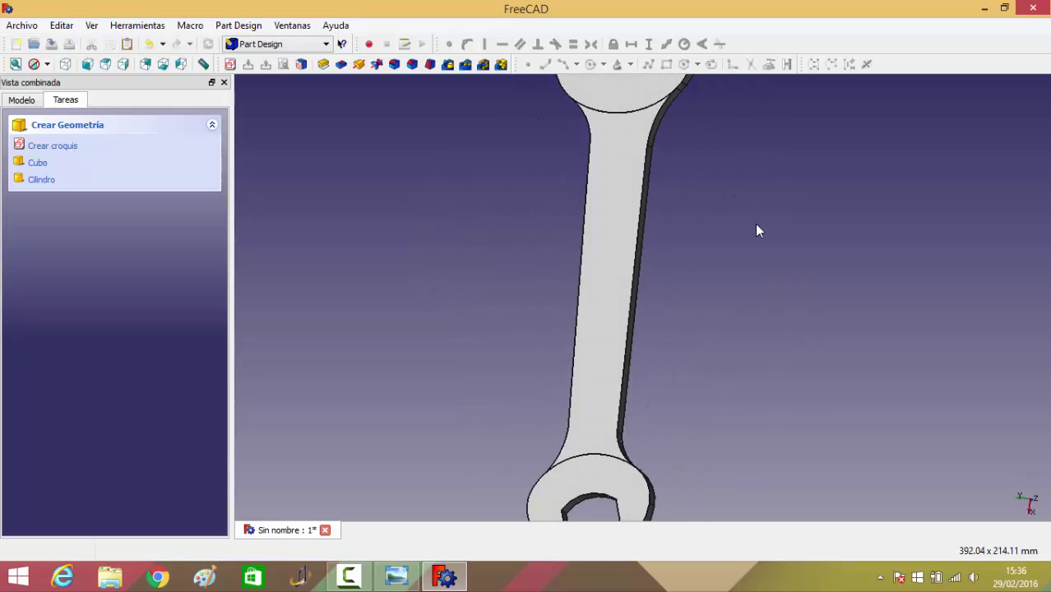
pyautogui.click(613, 302)
# Step: Start a sketch on the underside face and draw a slot
pyautogui.click(230, 63)
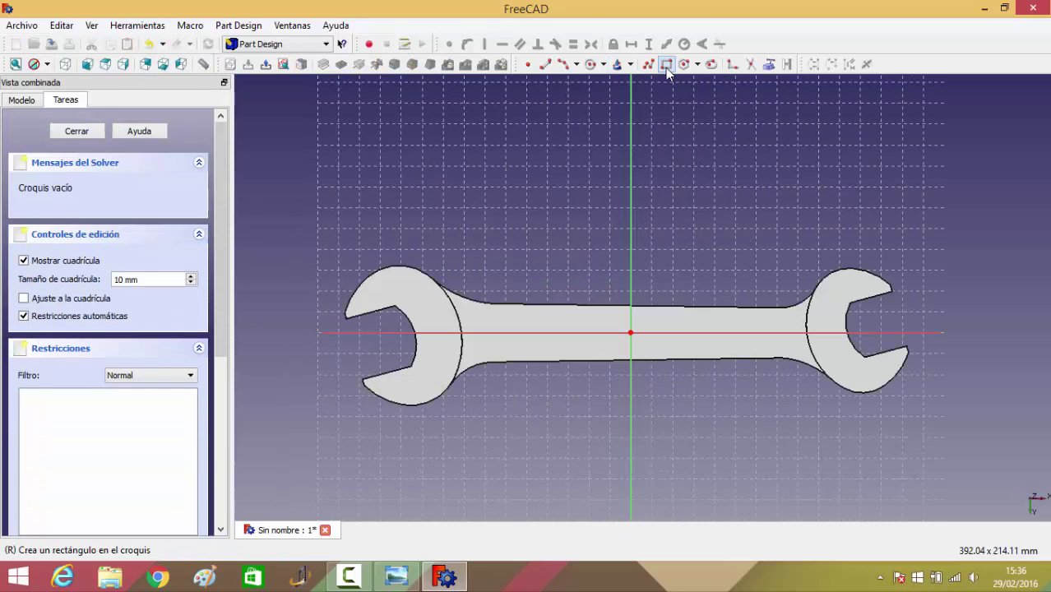
pyautogui.click(711, 64)
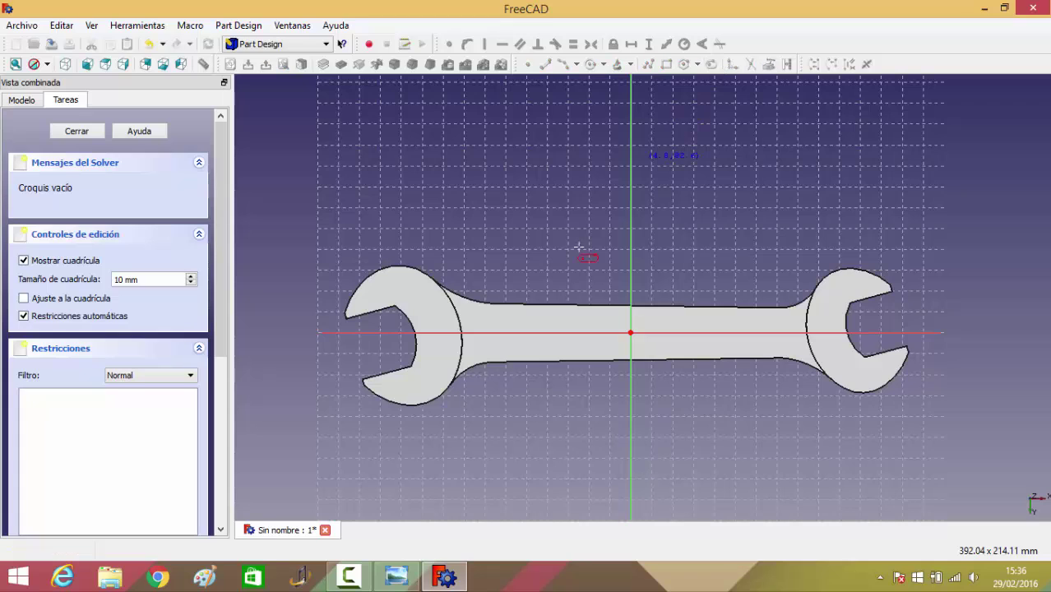
pyautogui.click(499, 319)
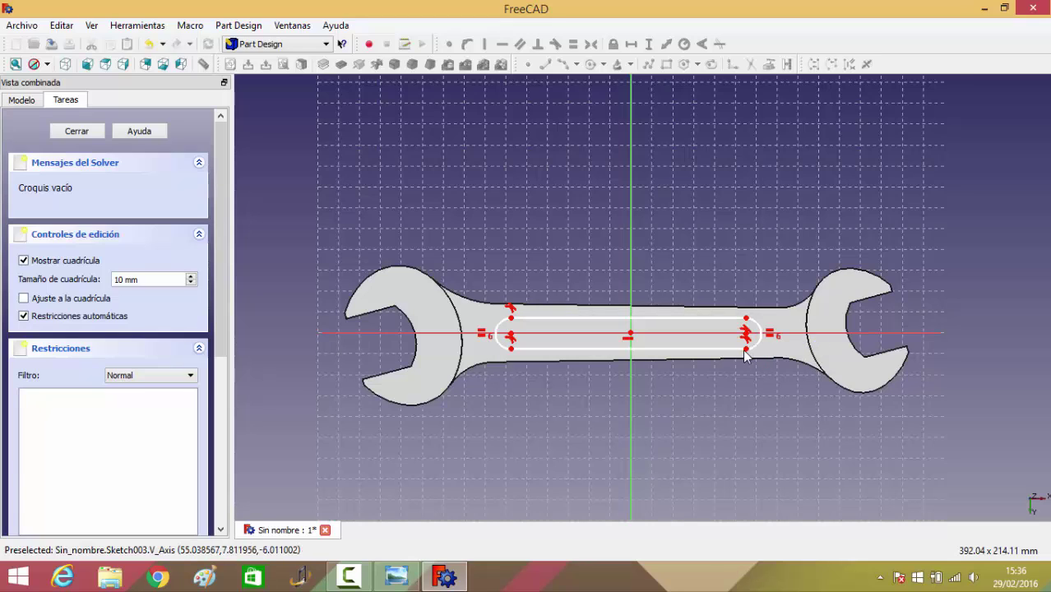
pyautogui.click(745, 351)
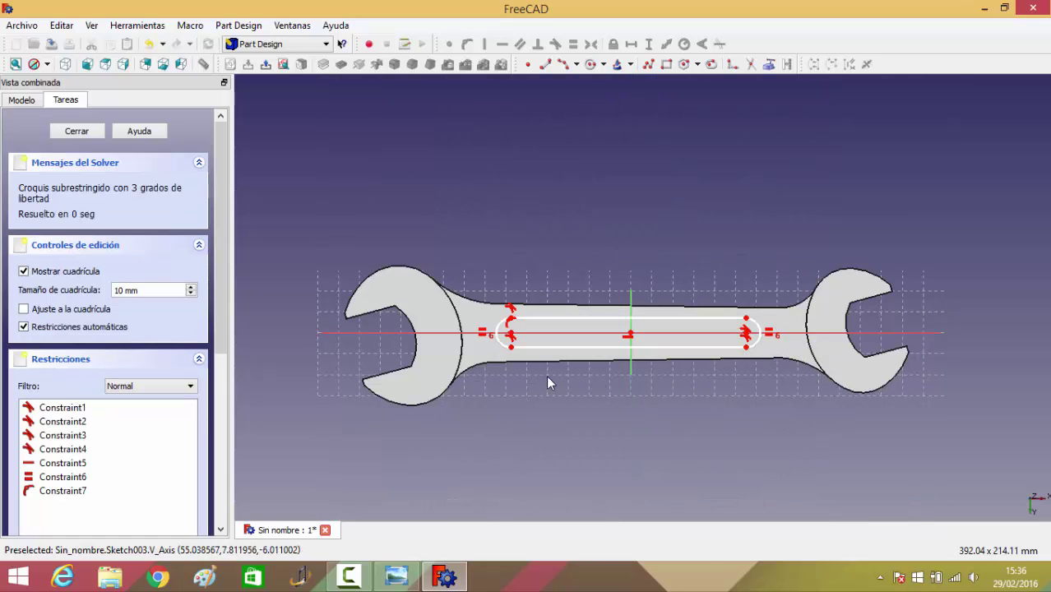
# Step: Constrain the slot symmetric about the vertical axis, 110 mm long, 8 mm end radius, and close
pyautogui.click(511, 320)
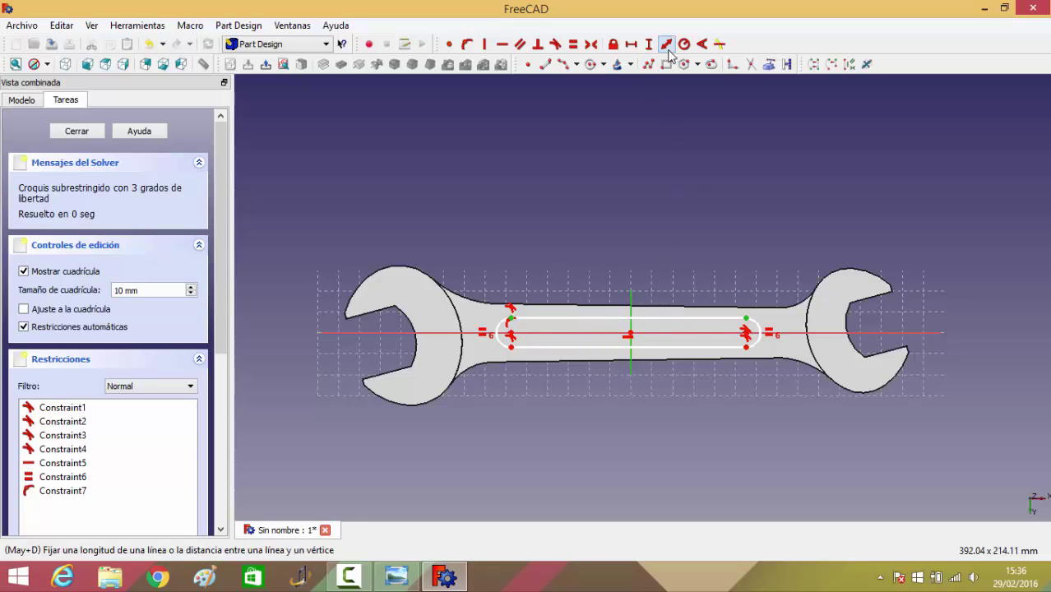
pyautogui.click(591, 44)
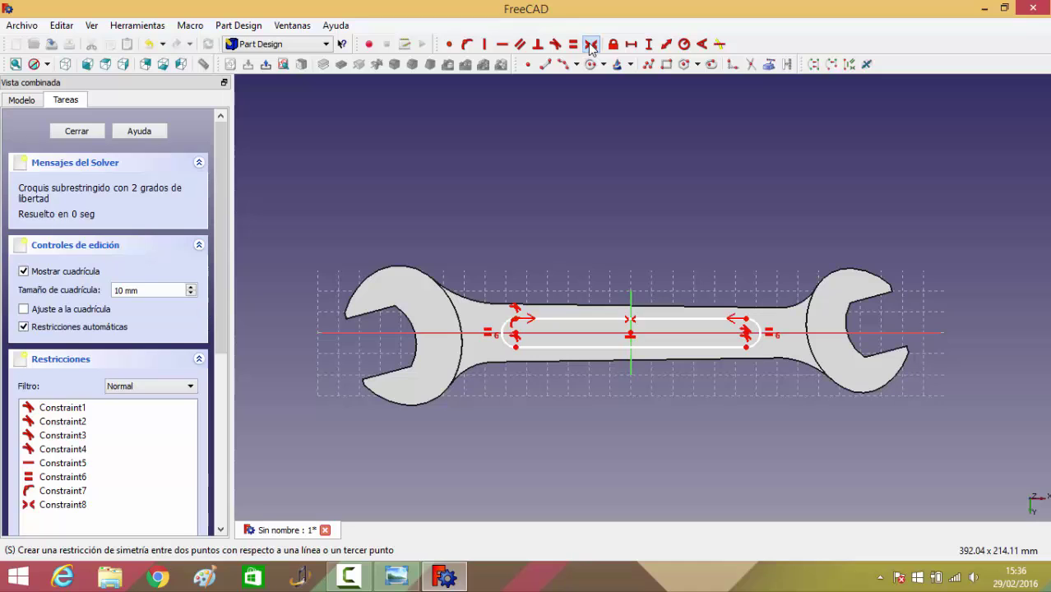
pyautogui.click(559, 319)
pyautogui.click(631, 43)
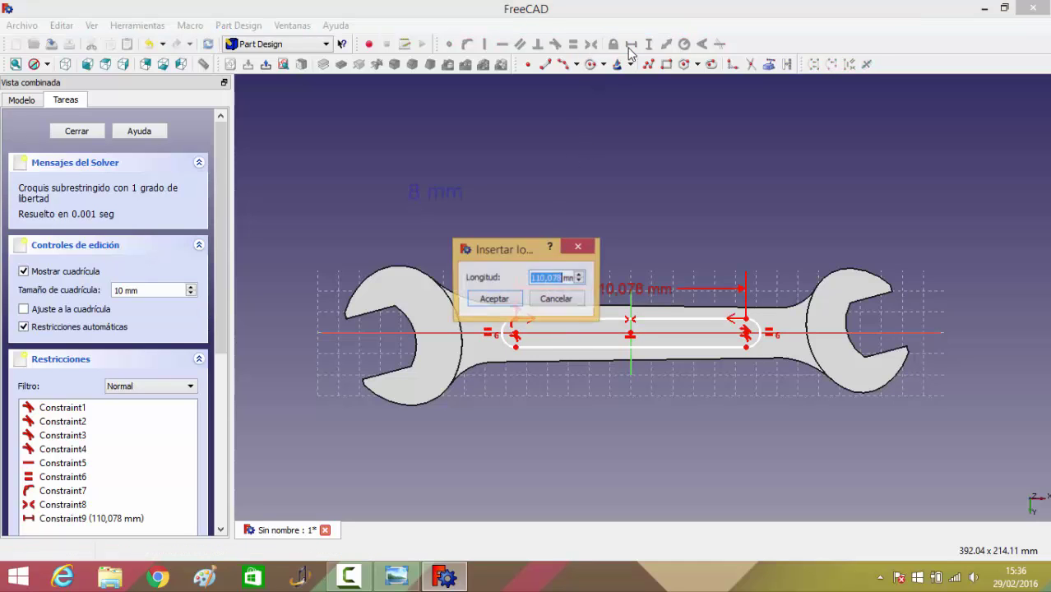
pyautogui.write('110')
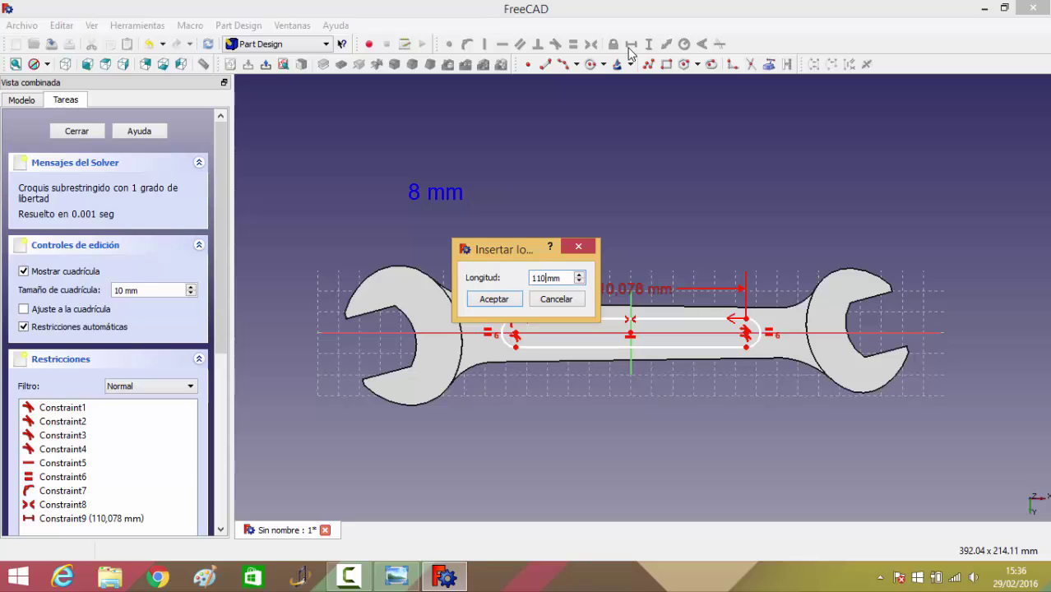
pyautogui.press('Return')
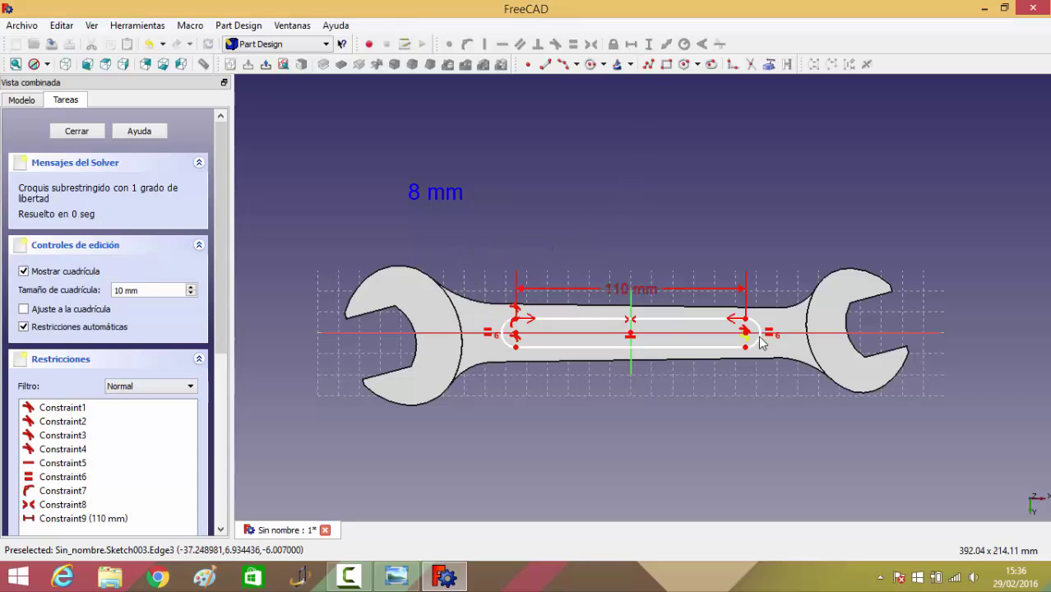
pyautogui.click(755, 333)
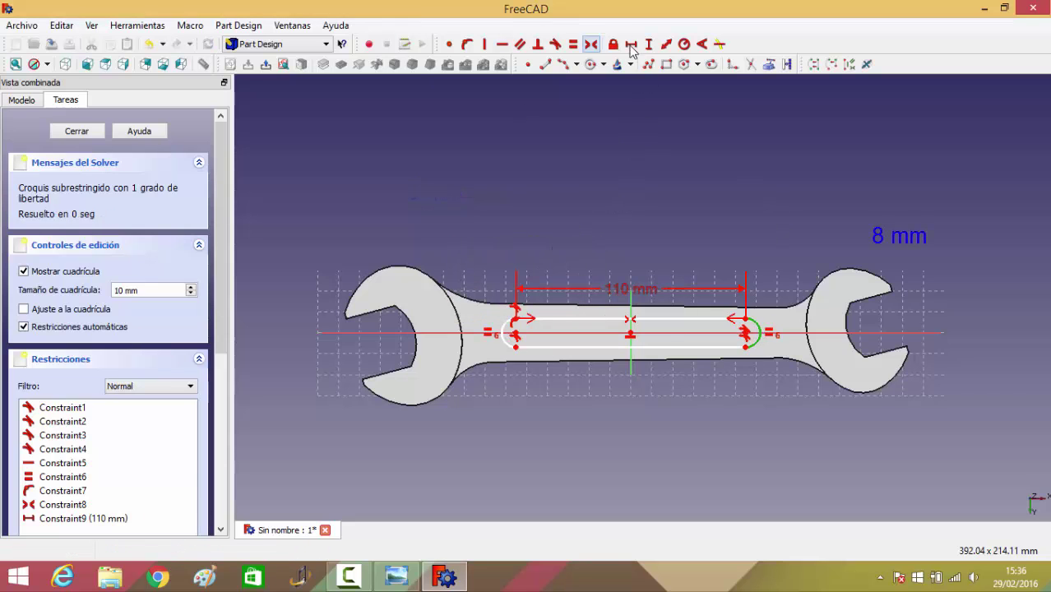
pyautogui.click(684, 44)
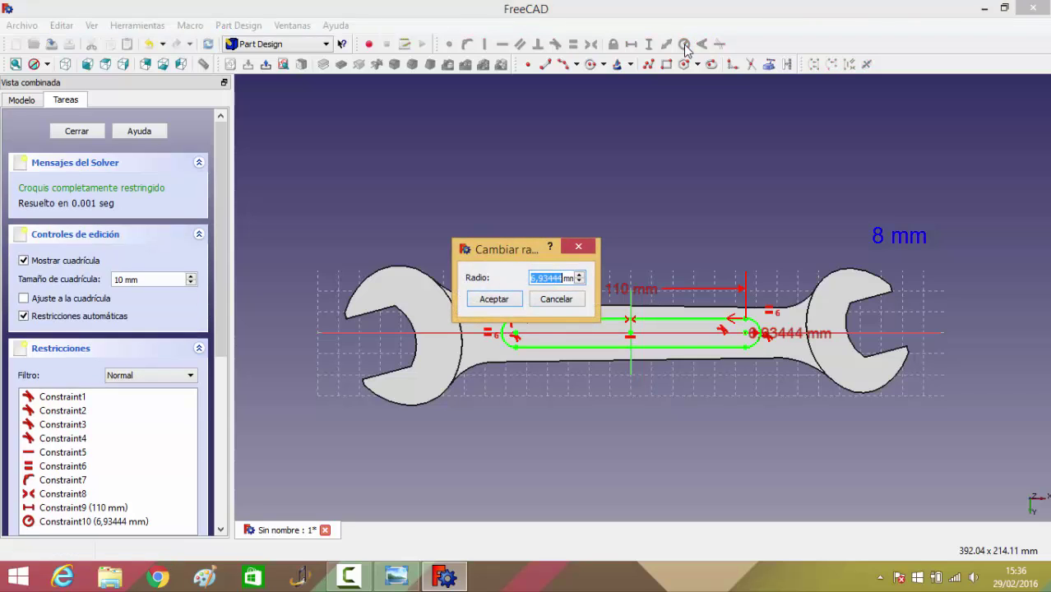
pyautogui.write('8')
pyautogui.press('Return')
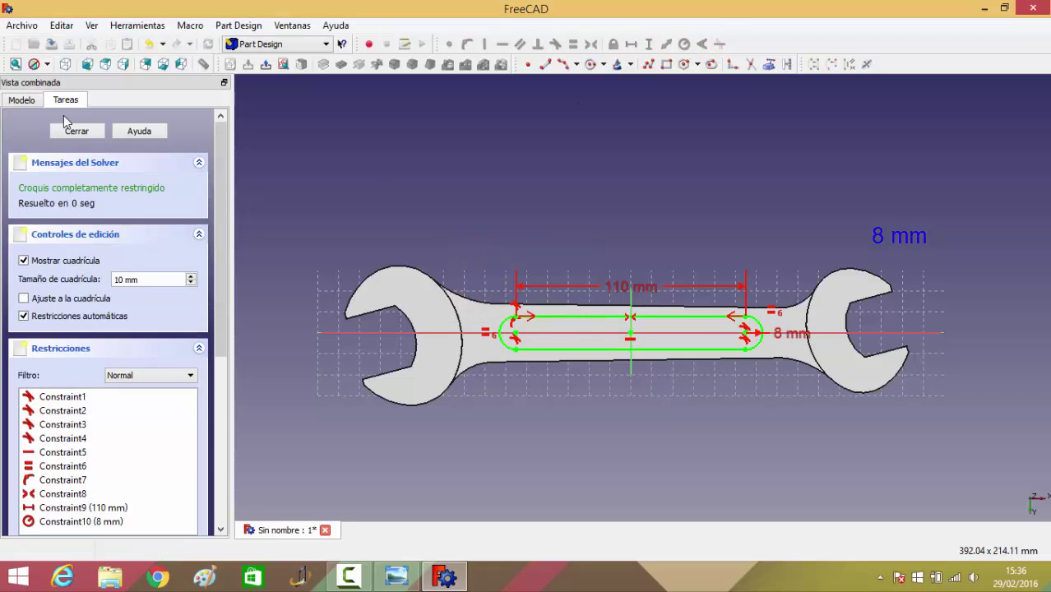
pyautogui.click(78, 132)
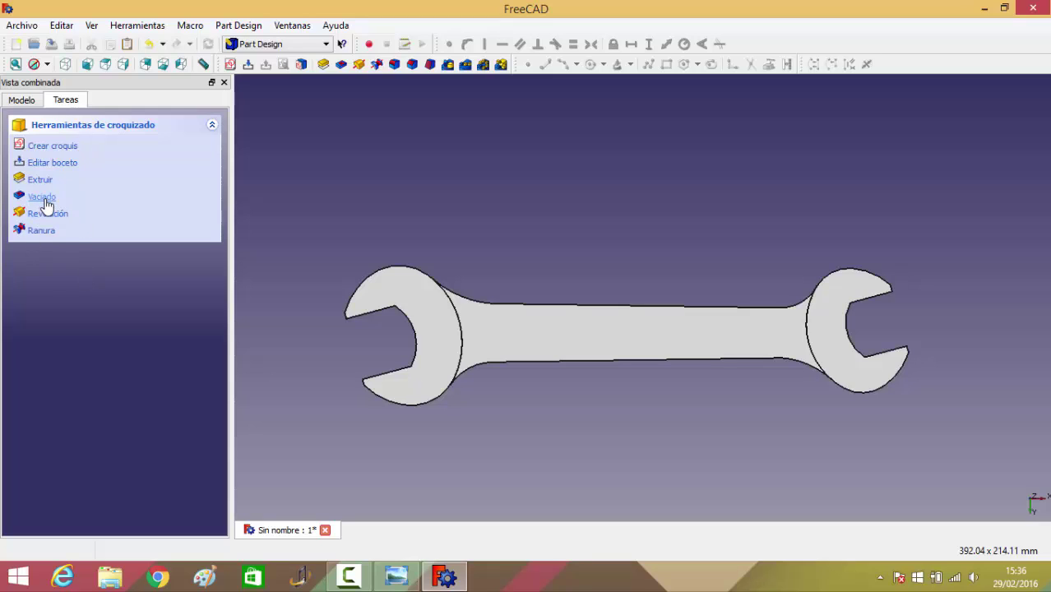
# Step: Pocket the underside slot 3 mm, symmetric to the sketch plane, and orbit to inspect
pyautogui.click(43, 197)
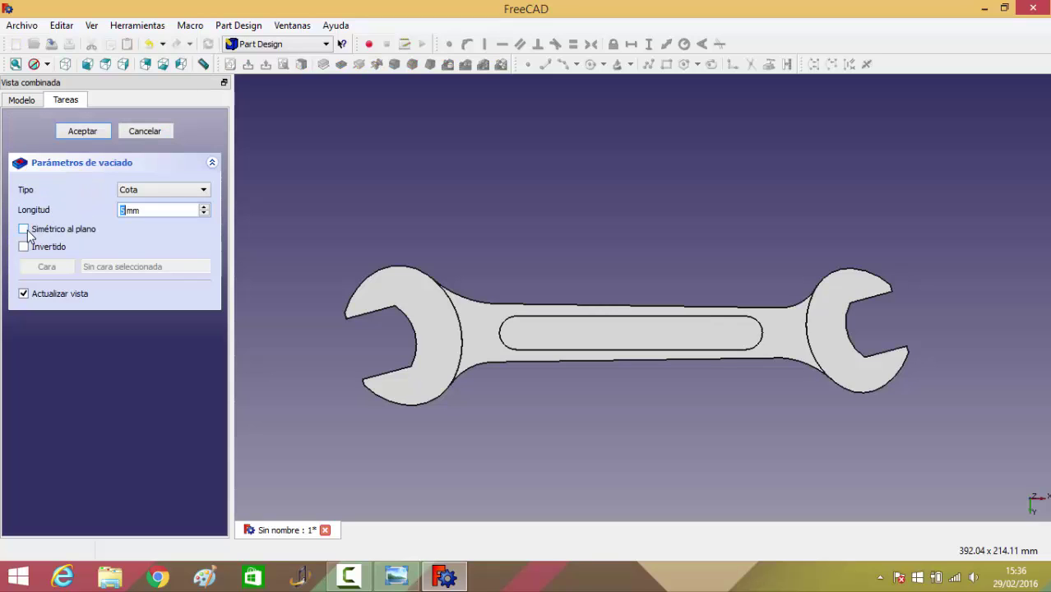
pyautogui.click(25, 230)
pyautogui.write('3')
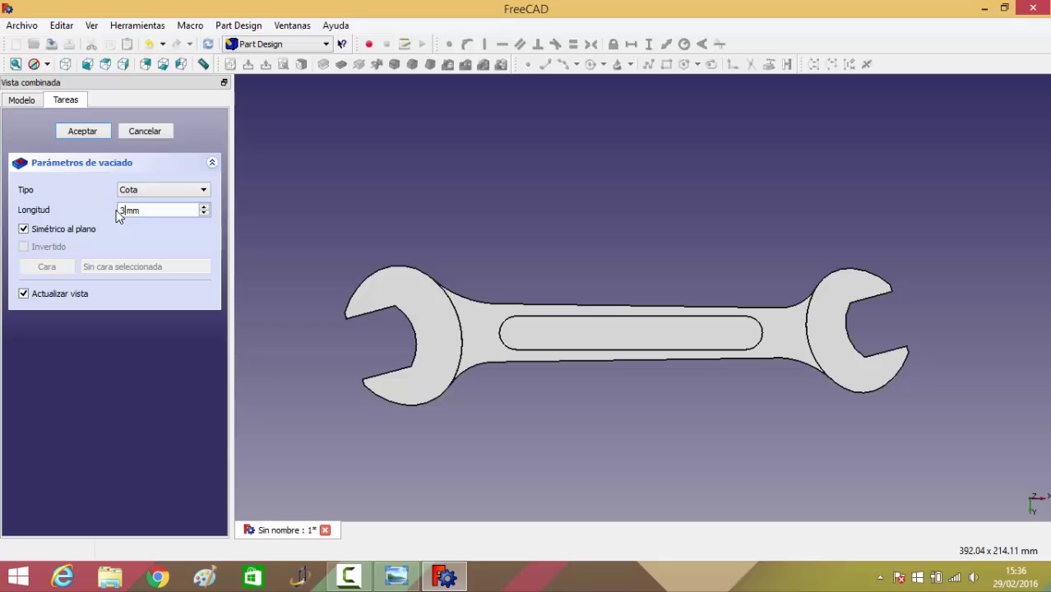
pyautogui.click(83, 132)
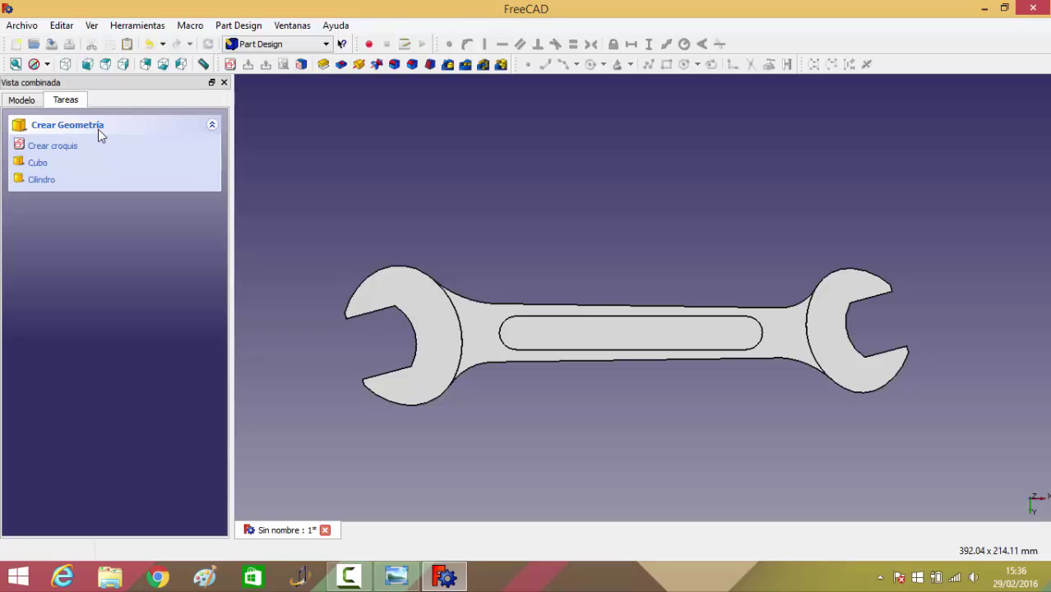
pyautogui.moveTo(555, 407)
pyautogui.mouseDown(button='middle')
pyautogui.moveTo(639, 352)
pyautogui.moveTo(555, 391)
pyautogui.moveTo(677, 221)
pyautogui.moveTo(720, 201)
pyautogui.moveTo(644, 405)
pyautogui.moveTo(526, 427)
pyautogui.moveTo(363, 399)
pyautogui.moveTo(453, 429)
pyautogui.moveTo(655, 319)
pyautogui.moveTo(676, 227)
pyautogui.moveTo(622, 369)
pyautogui.moveTo(692, 352)
pyautogui.moveTo(687, 345)
pyautogui.mouseUp(button='middle')
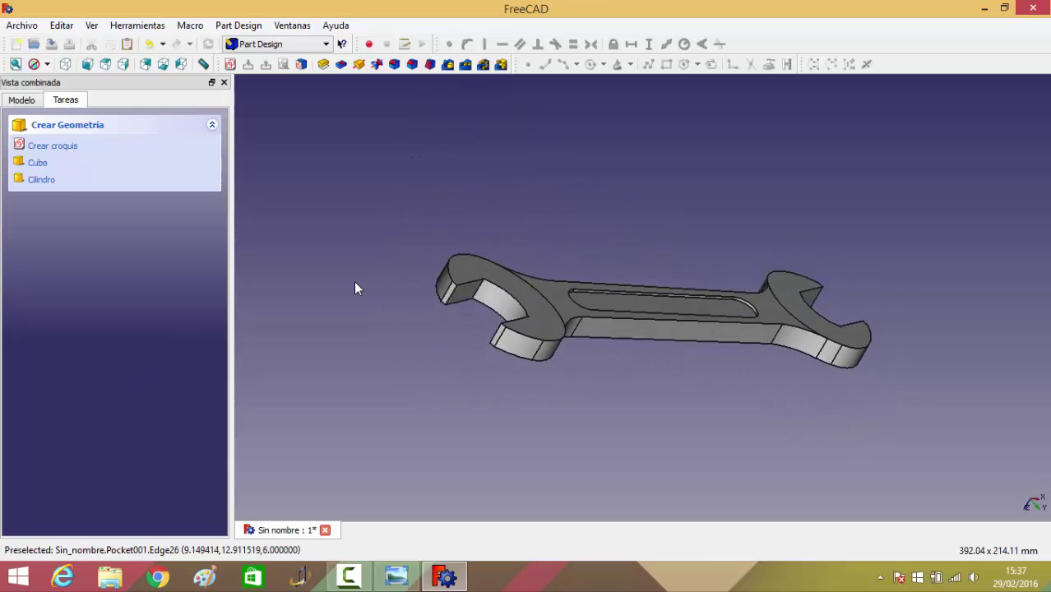
pyautogui.scroll(2, 353, 280)
pyautogui.scroll(1, 354, 280)
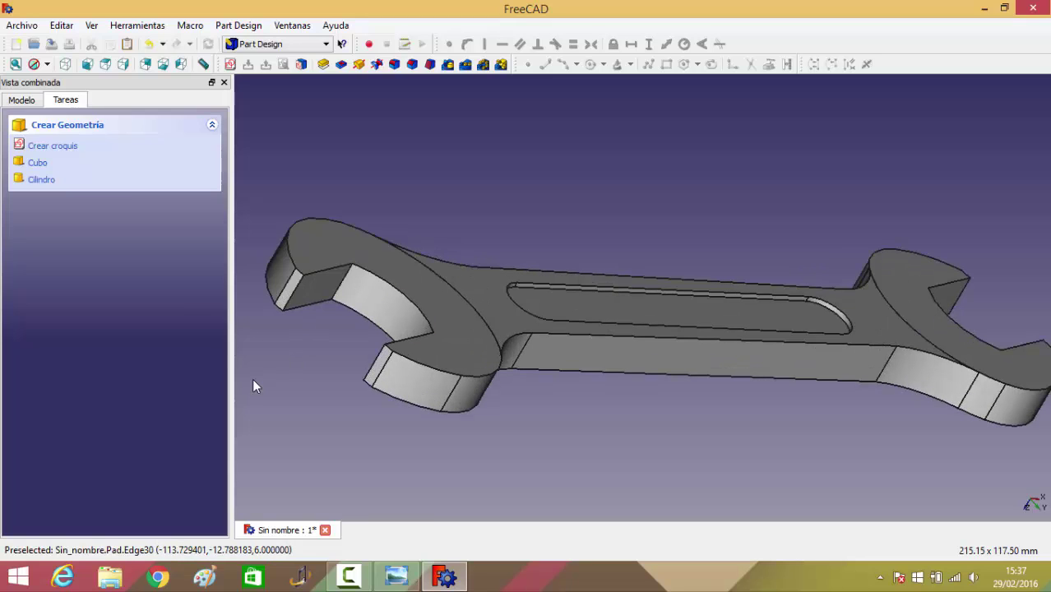
# Step: Fillet the two jaw-tip edges at one end with a 2 mm radius and inspect the rounded faces
pyautogui.click(283, 289)
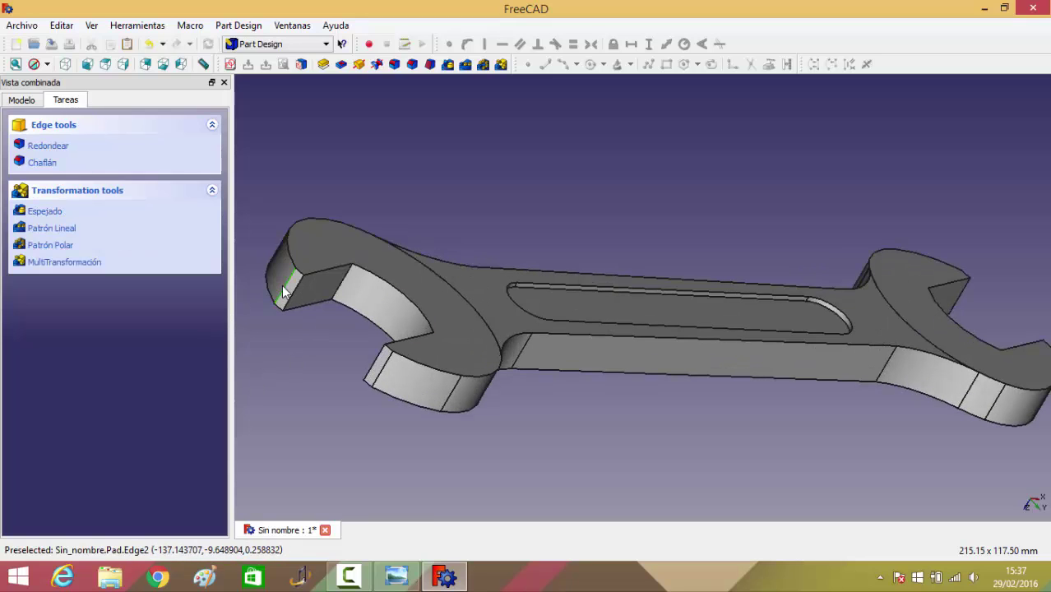
pyautogui.click(380, 369)
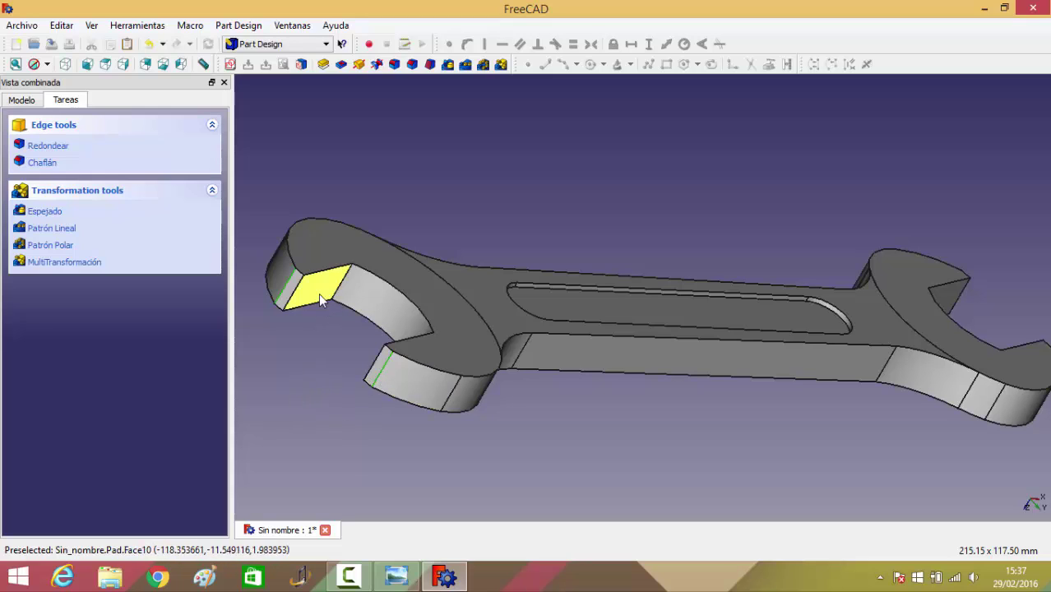
pyautogui.click(394, 65)
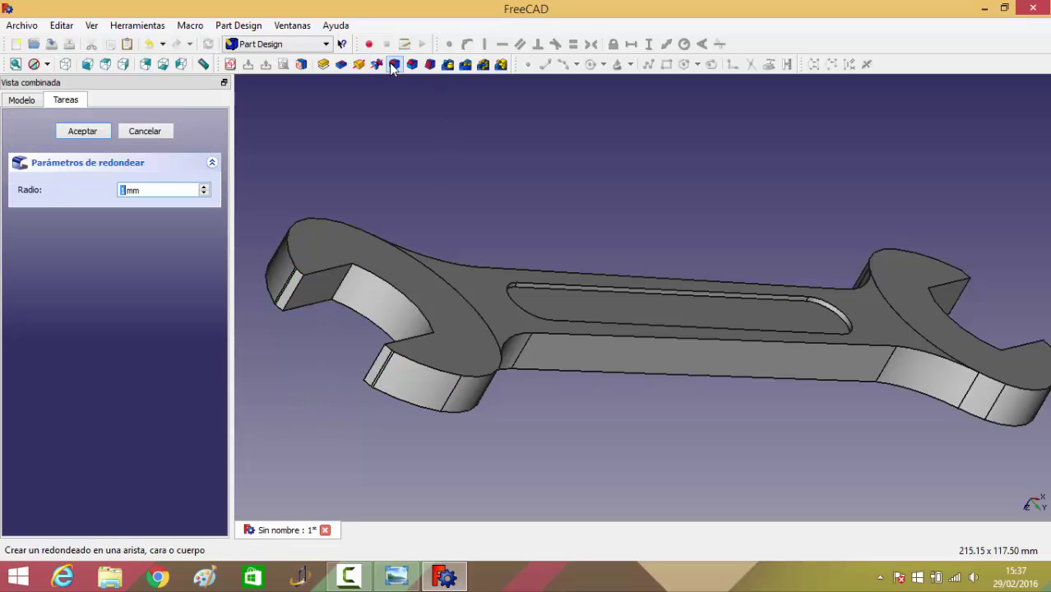
pyautogui.write('2')
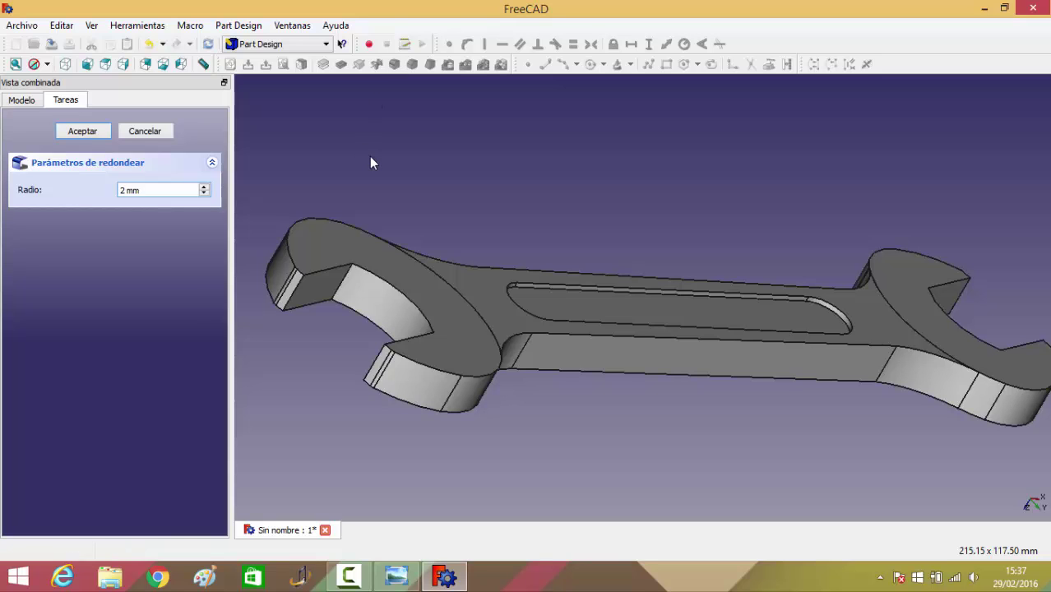
pyautogui.click(92, 133)
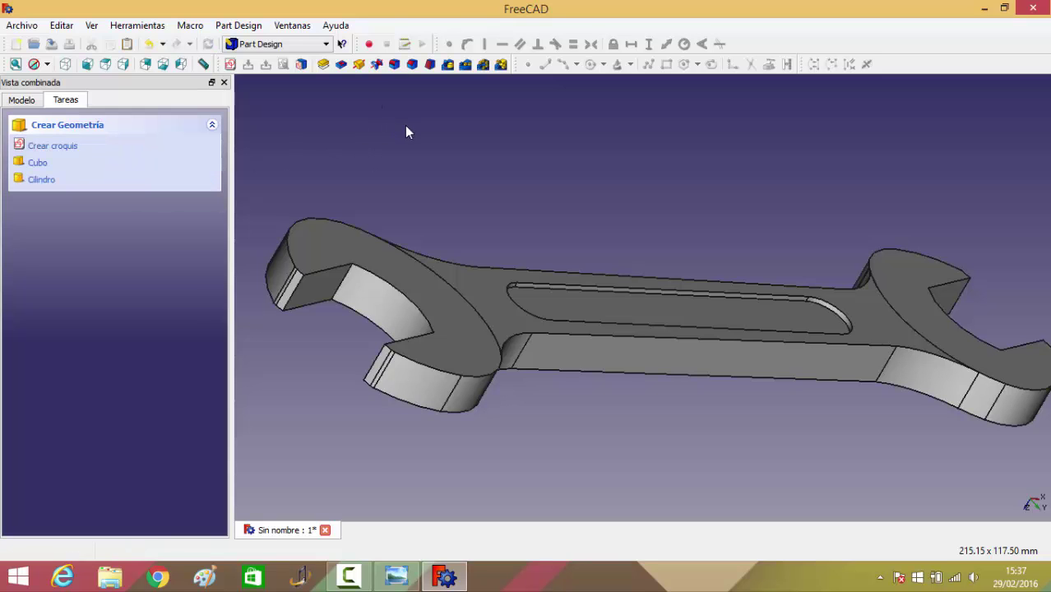
pyautogui.moveTo(405, 131)
pyautogui.mouseDown(button='middle')
pyautogui.moveTo(443, 164)
pyautogui.moveTo(531, 171)
pyautogui.moveTo(594, 133)
pyautogui.moveTo(587, 110)
pyautogui.moveTo(471, 129)
pyautogui.moveTo(469, 150)
pyautogui.mouseUp(button='middle')
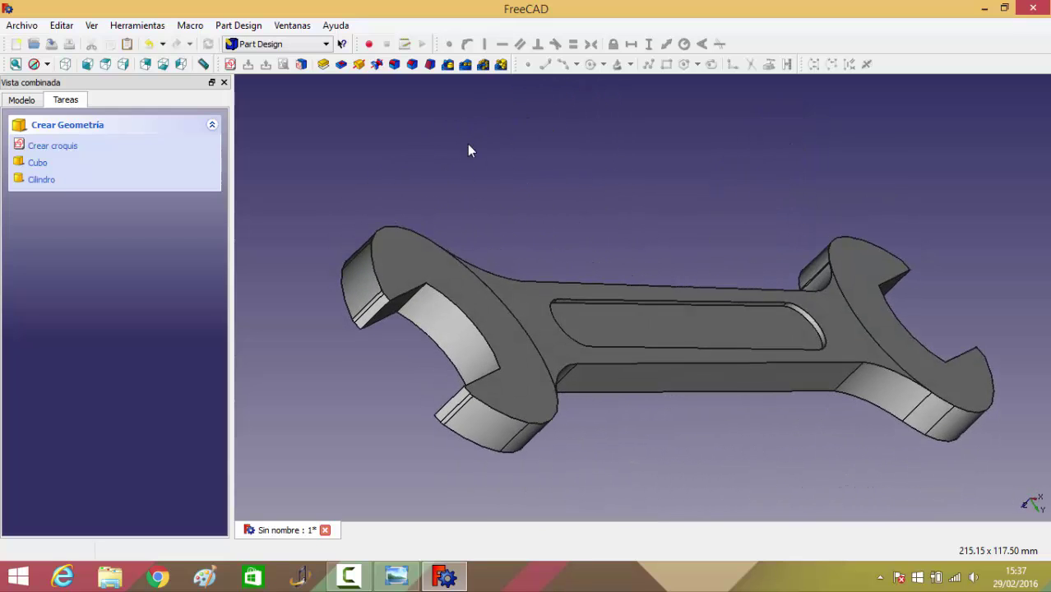
pyautogui.scroll(-1, 465, 214)
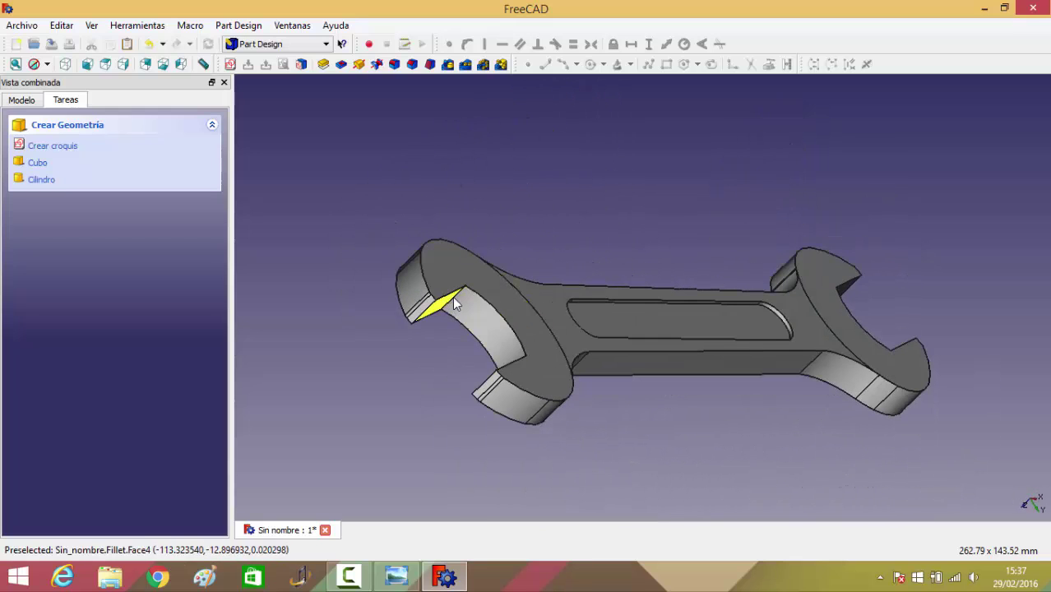
pyautogui.click(453, 298)
pyautogui.click(390, 411)
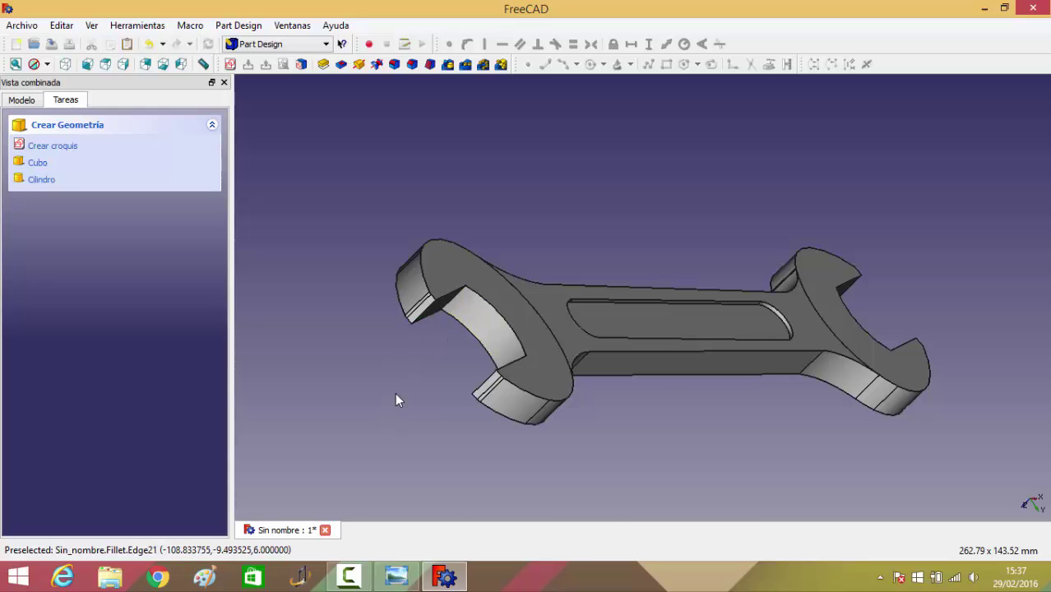
pyautogui.moveTo(395, 394)
pyautogui.mouseDown(button='middle')
pyautogui.moveTo(569, 319)
pyautogui.moveTo(676, 404)
pyautogui.moveTo(833, 352)
pyautogui.moveTo(736, 179)
pyautogui.mouseUp(button='middle')
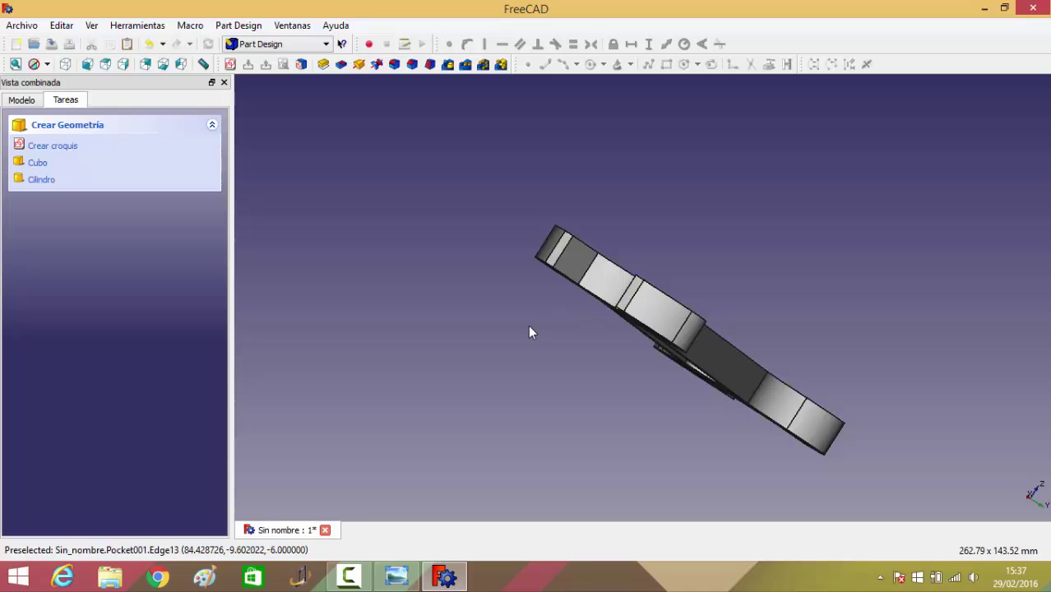
# Step: Select the jaw-tip edges at the opposite end and set up a 2 mm fillet
pyautogui.click(637, 290)
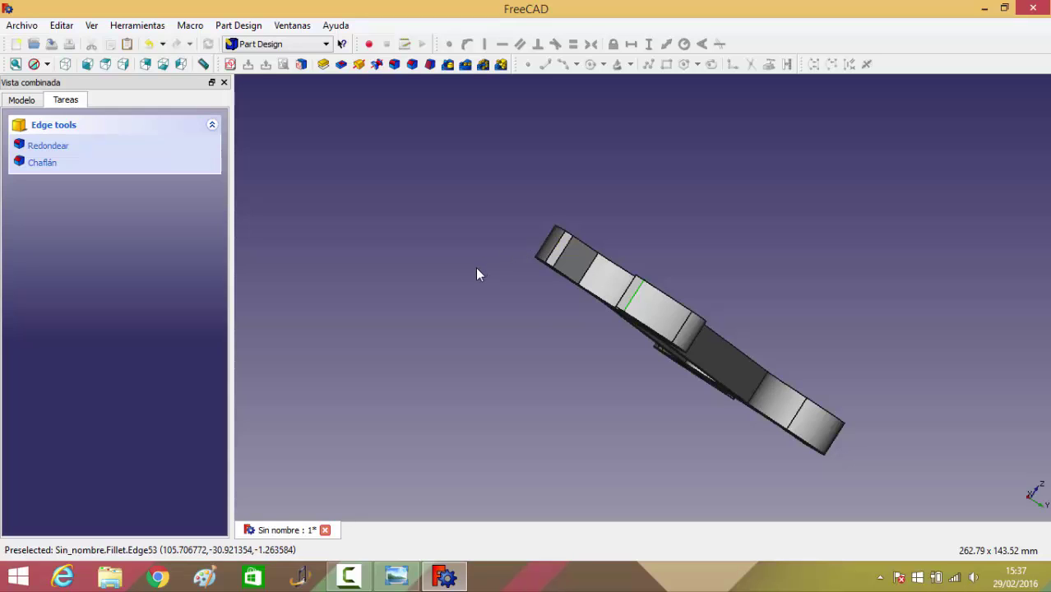
pyautogui.moveTo(477, 274)
pyautogui.mouseDown(button='middle')
pyautogui.moveTo(476, 265)
pyautogui.moveTo(520, 291)
pyautogui.mouseUp(button='middle')
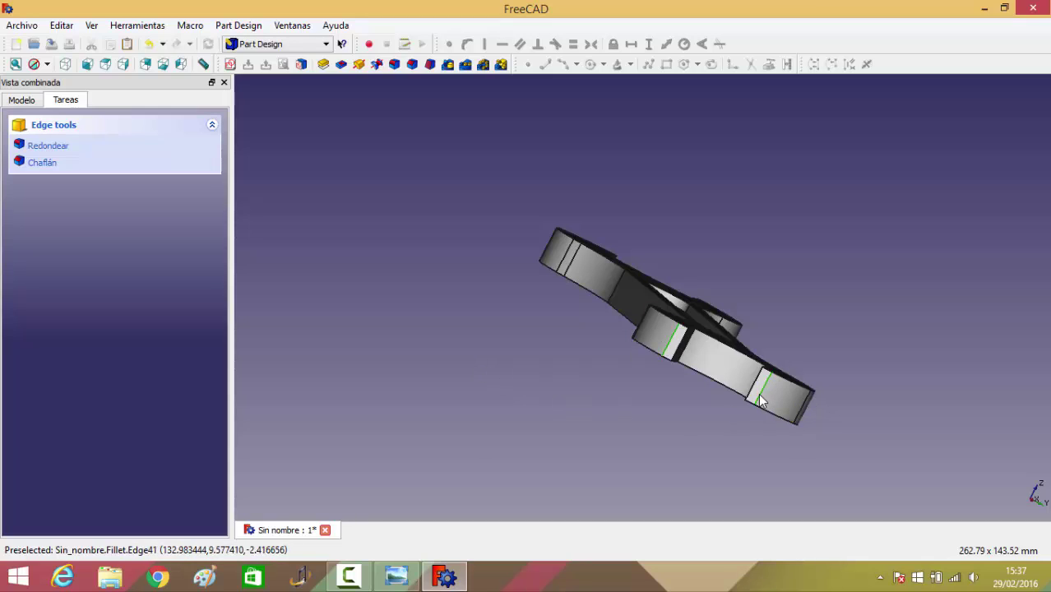
pyautogui.click(395, 64)
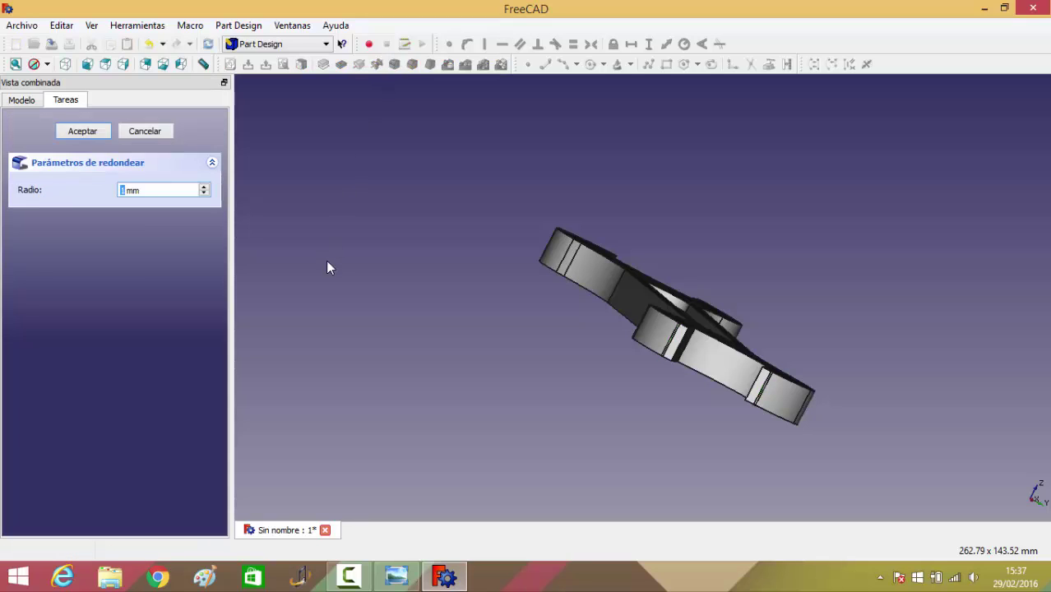
pyautogui.write('2')
# Step: Check the fillet preview from several angles, accept Fillet001 and select it in the tree
pyautogui.scroll(2, 456, 375)
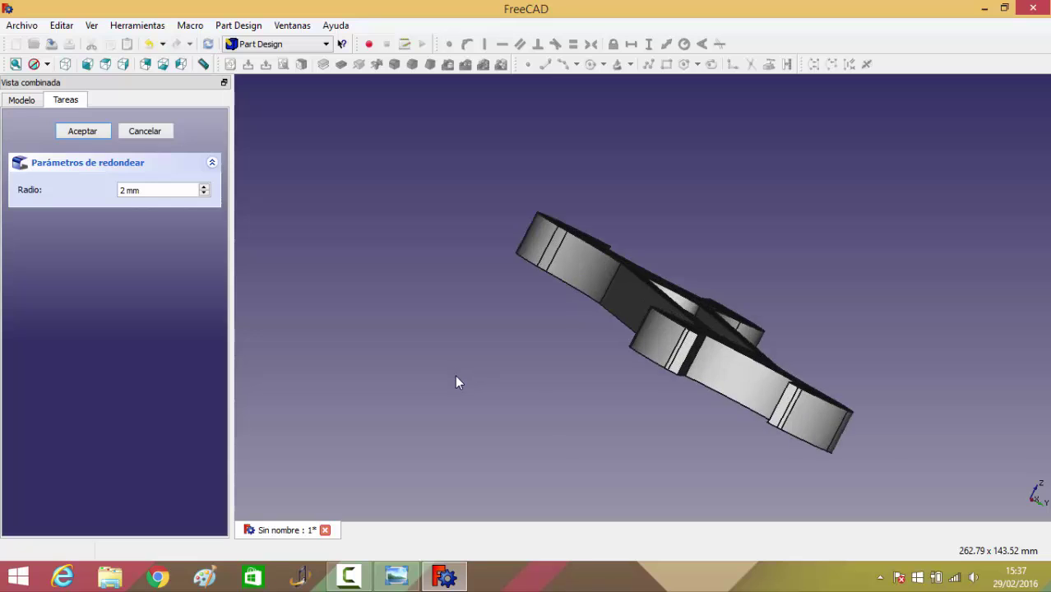
pyautogui.scroll(3, 455, 375)
pyautogui.scroll(-2, 479, 361)
pyautogui.scroll(2, 469, 378)
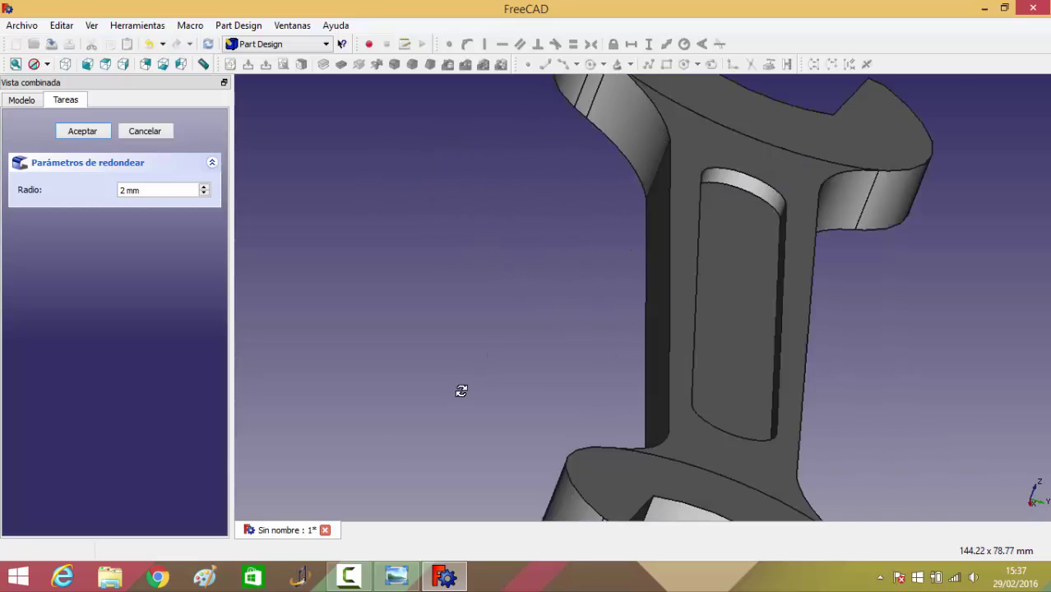
pyautogui.scroll(2, 452, 401)
pyautogui.scroll(-3, 434, 407)
pyautogui.scroll(-3, 425, 405)
pyautogui.scroll(-2, 424, 404)
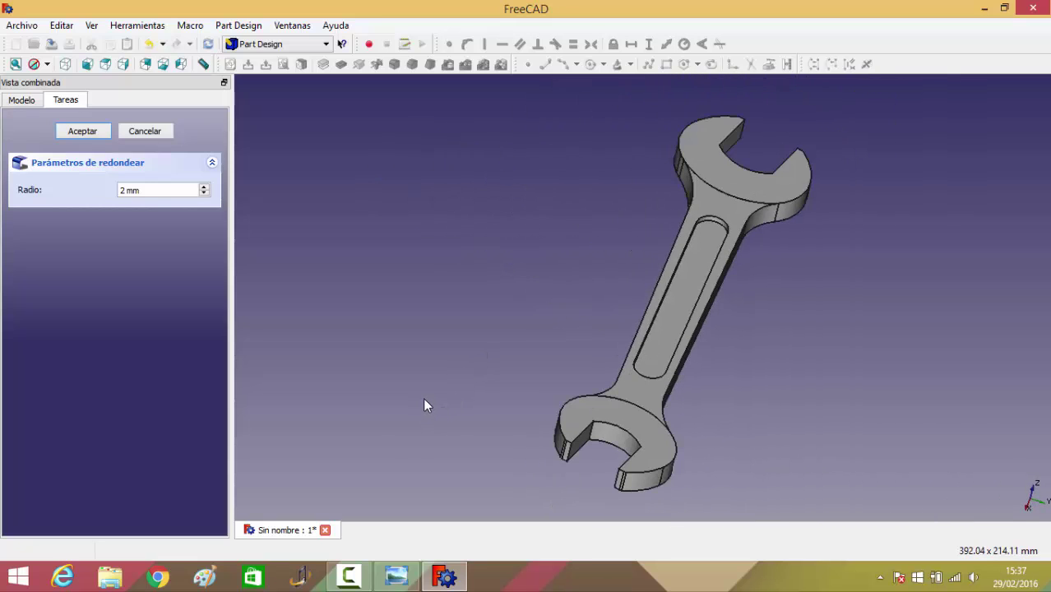
pyautogui.moveTo(442, 380); pyautogui.dragTo(513, 384, button='middle')
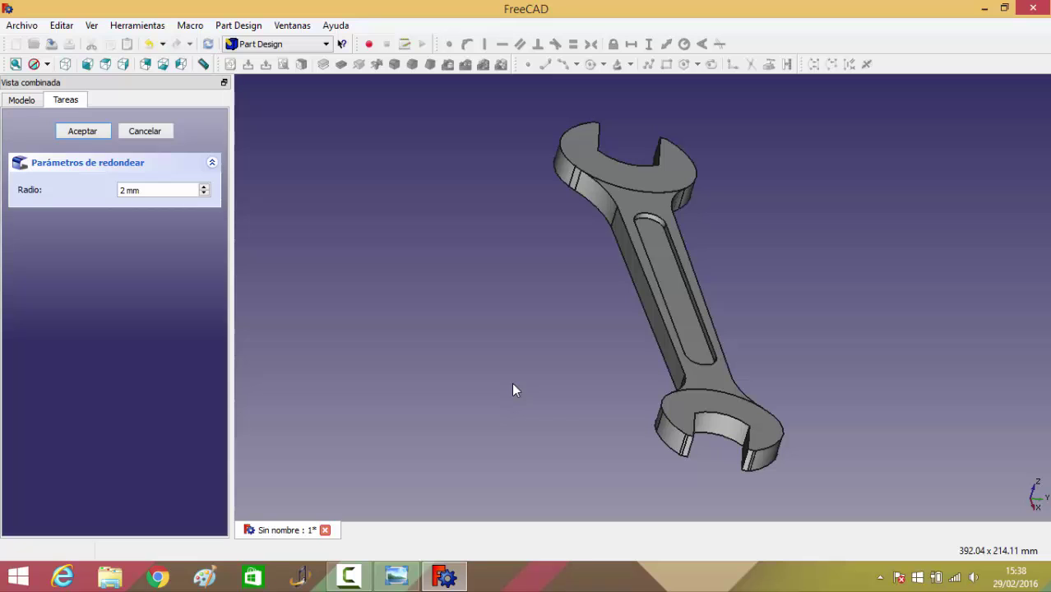
pyautogui.moveTo(523, 340); pyautogui.dragTo(770, 149, button='middle')
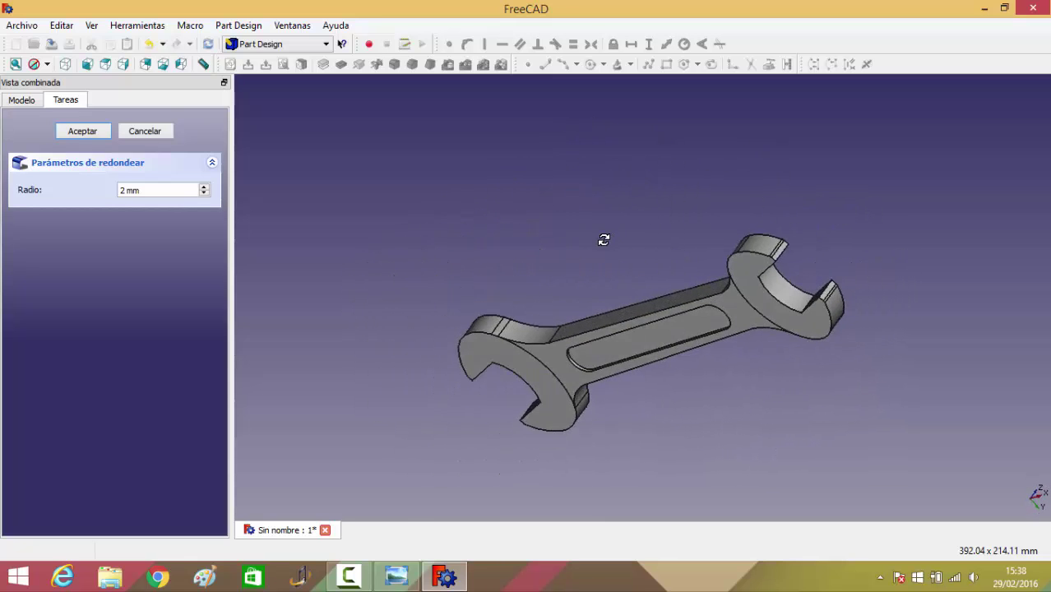
pyautogui.moveTo(770, 149); pyautogui.dragTo(564, 329, button='middle')
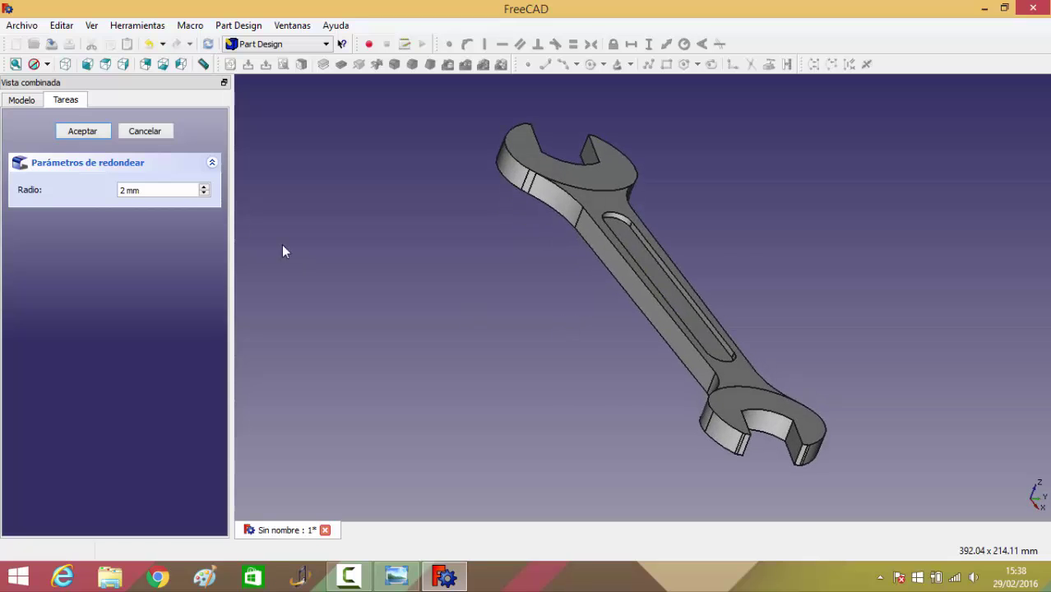
pyautogui.click(82, 132)
pyautogui.click(23, 100)
pyautogui.click(65, 232)
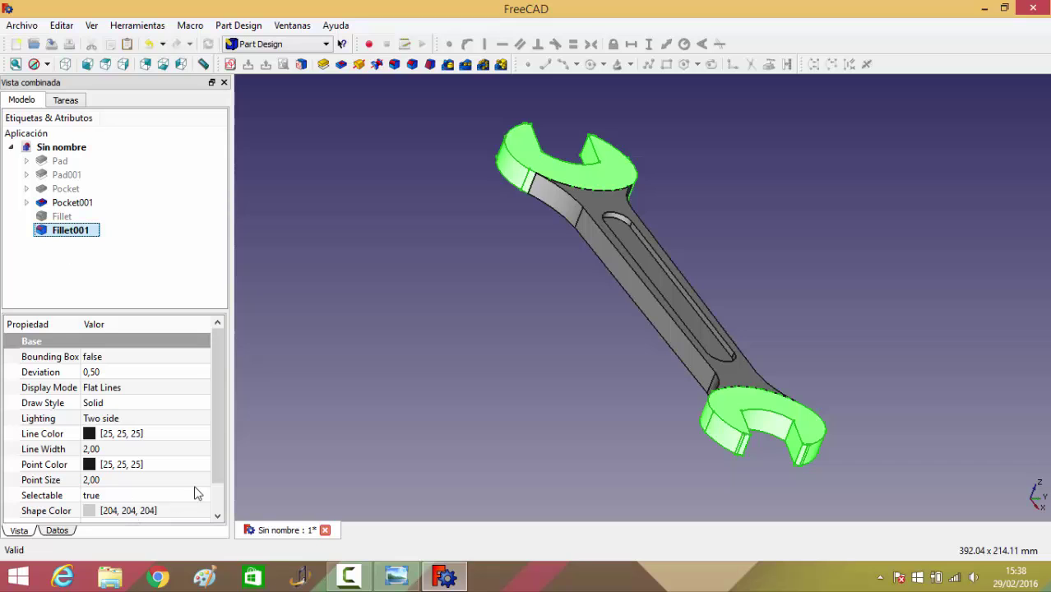
# Step: Set Fillet001's Shape Color to pure blue (0, 0, 255)
pyautogui.scroll(-1, 223, 453)
pyautogui.click(184, 484)
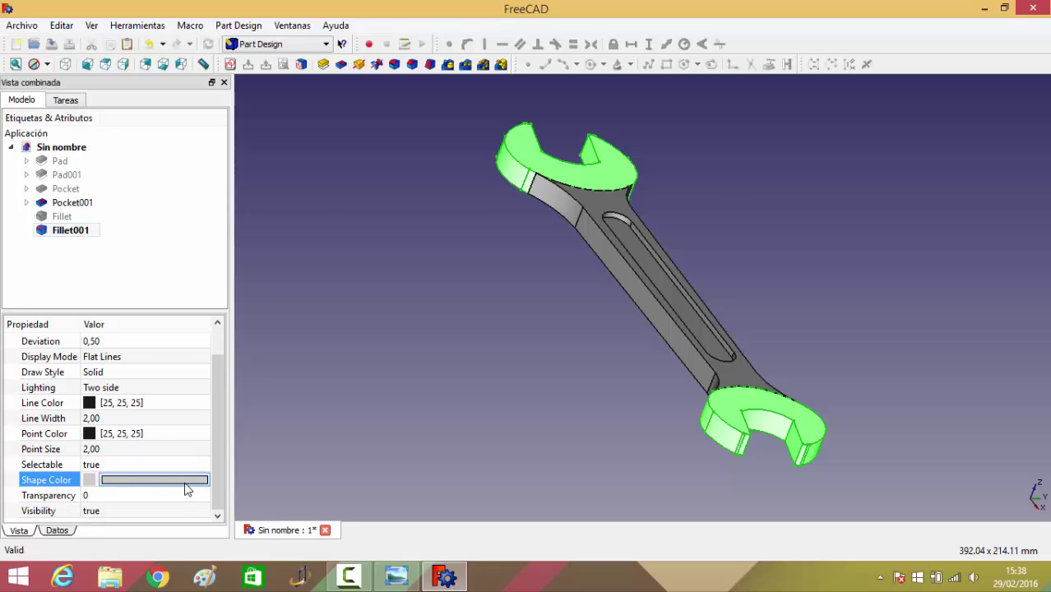
pyautogui.click(185, 483)
pyautogui.click(345, 220)
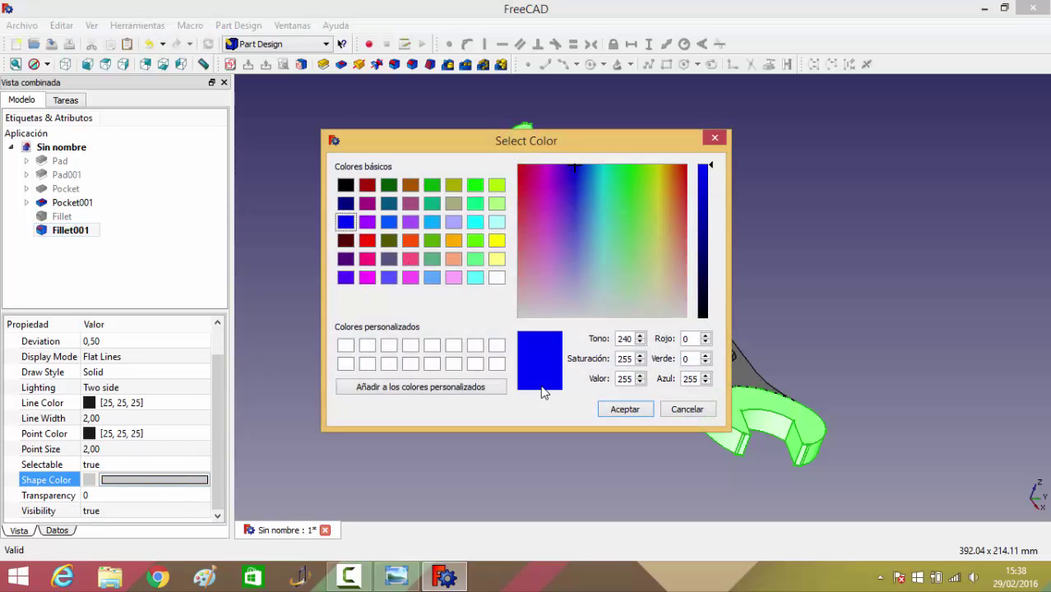
pyautogui.click(623, 411)
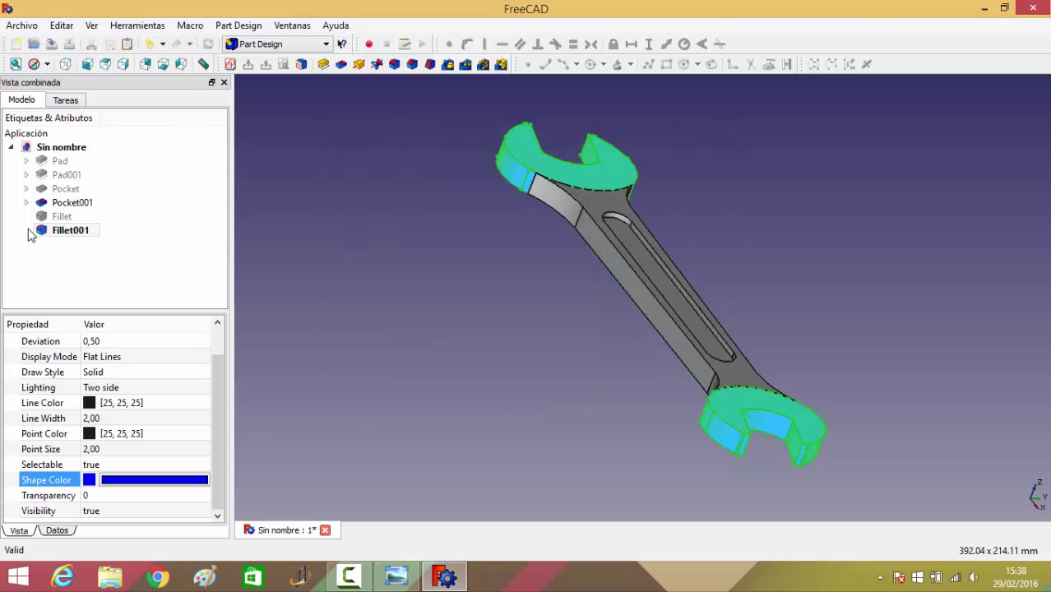
# Step: Set Pocket001's Shape Color to pure blue and orbit to view the blue wrench
pyautogui.click(72, 204)
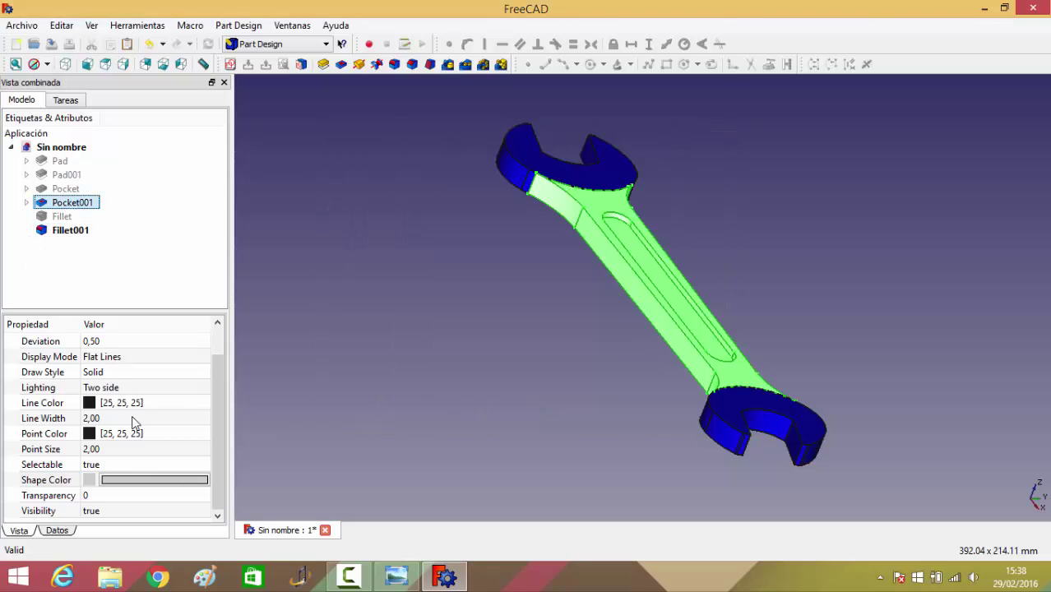
pyautogui.click(156, 480)
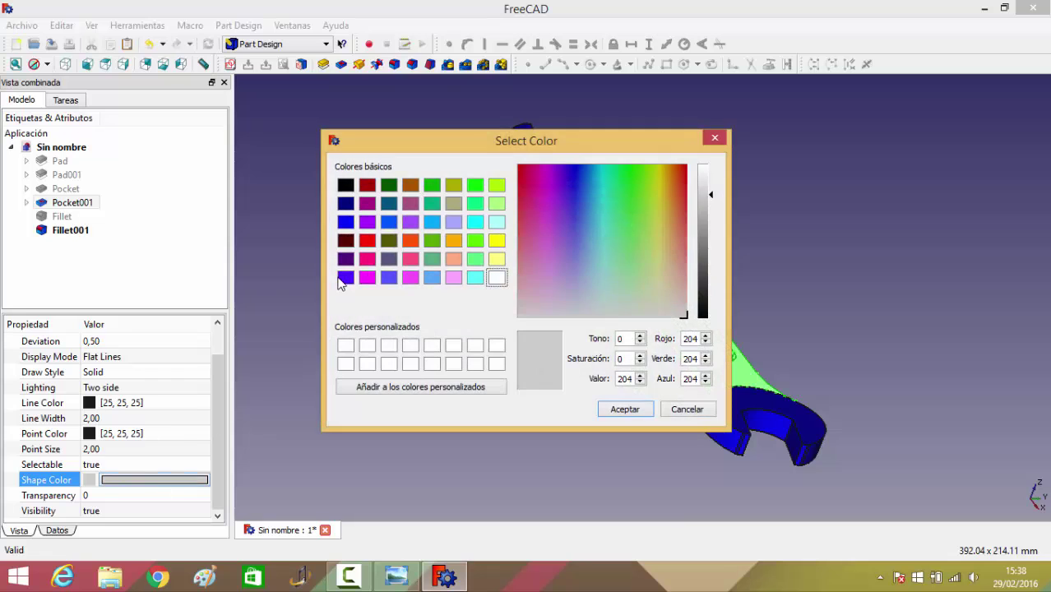
pyautogui.click(346, 222)
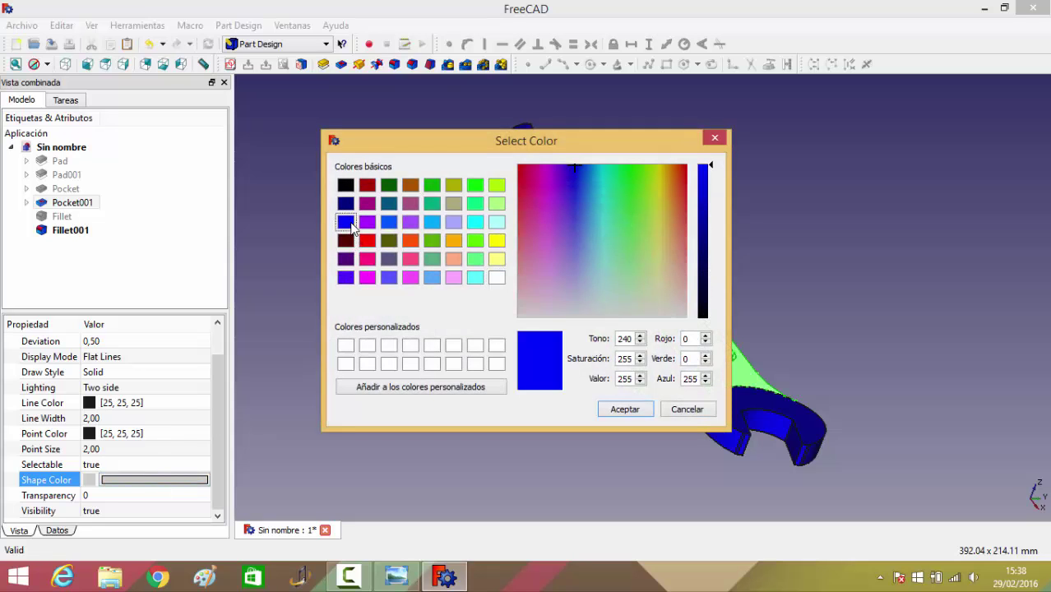
pyautogui.click(623, 409)
pyautogui.click(486, 423)
pyautogui.moveTo(432, 329)
pyautogui.mouseDown(button='middle')
pyautogui.moveTo(432, 369)
pyautogui.moveTo(502, 445)
pyautogui.moveTo(657, 424)
pyautogui.moveTo(669, 413)
pyautogui.moveTo(669, 457)
pyautogui.moveTo(721, 239)
pyautogui.moveTo(605, 352)
pyautogui.moveTo(603, 432)
pyautogui.moveTo(650, 484)
pyautogui.moveTo(697, 460)
pyautogui.moveTo(692, 486)
pyautogui.mouseUp(button='middle')
pyautogui.scroll(1, 652, 415)
pyautogui.scroll(1, 652, 416)
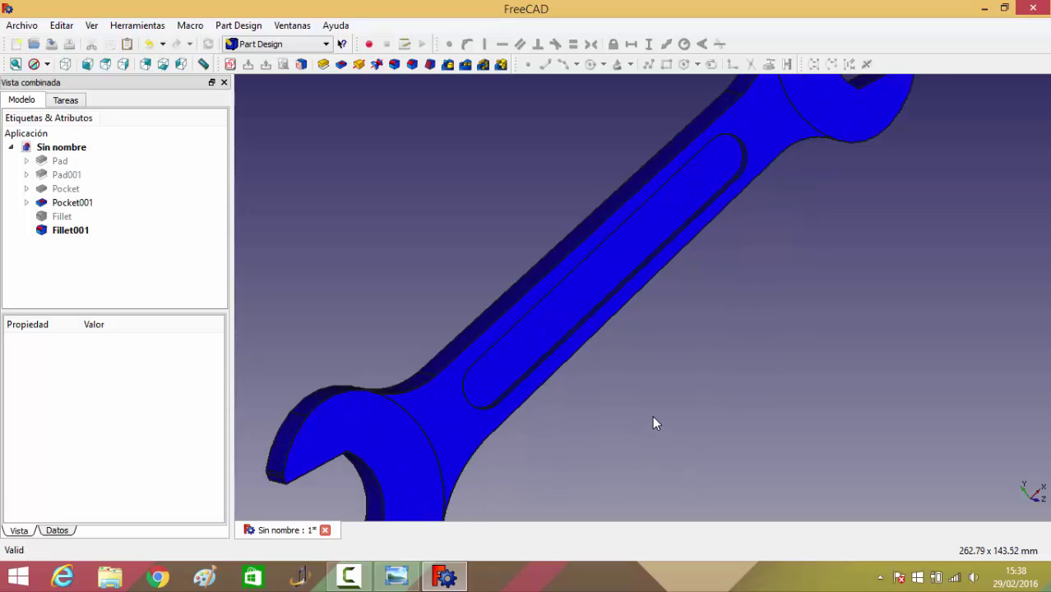
pyautogui.scroll(-1, 653, 415)
pyautogui.scroll(-2, 652, 416)
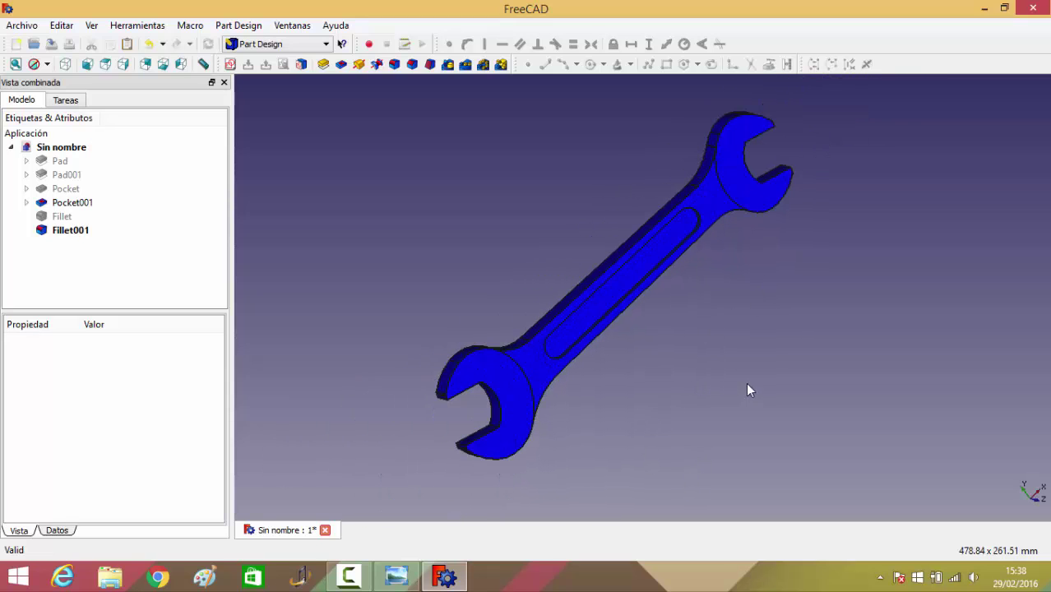